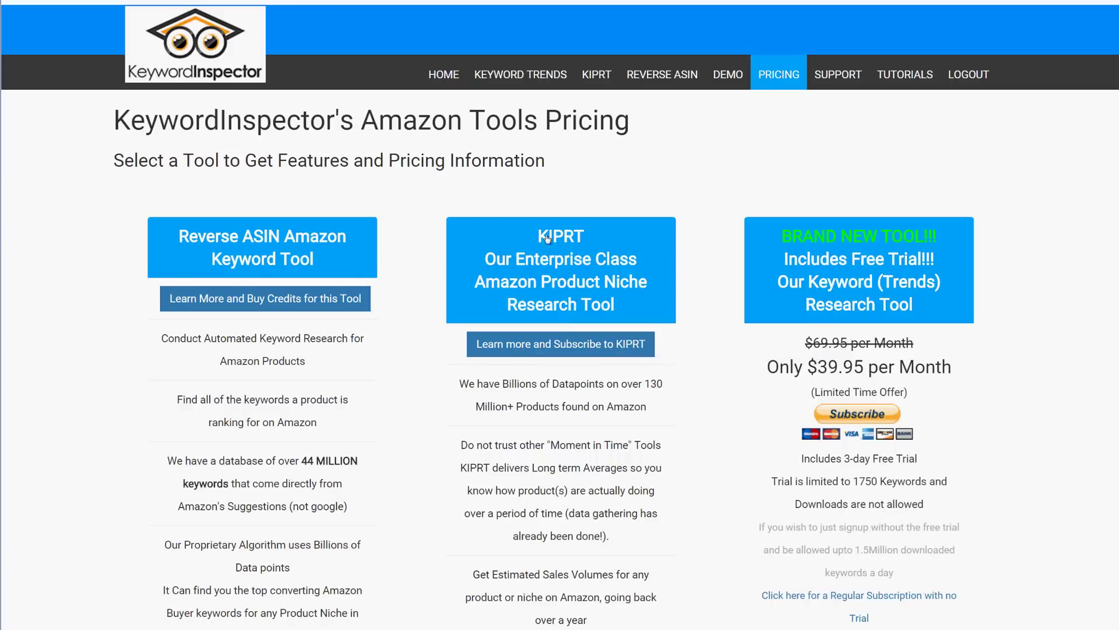
Step: Review the Reverse ASIN Amazon Keyword Tool's features on the pricing page, including the keyword database size
left_click(779, 82)
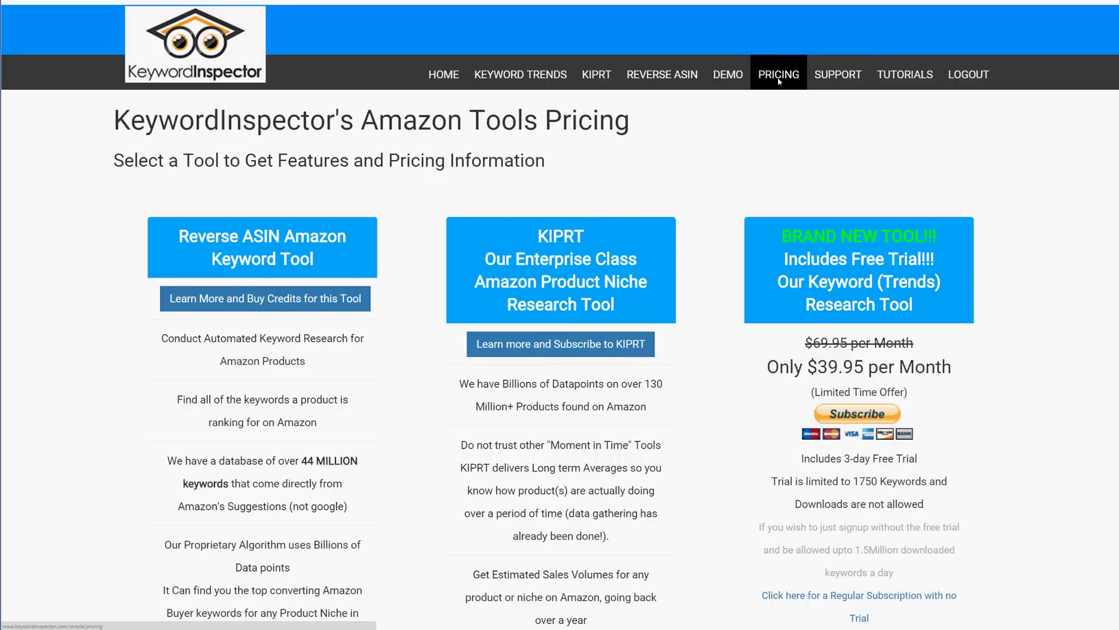
scroll(447, 322, "down", 3)
scroll(448, 322, "up", 3)
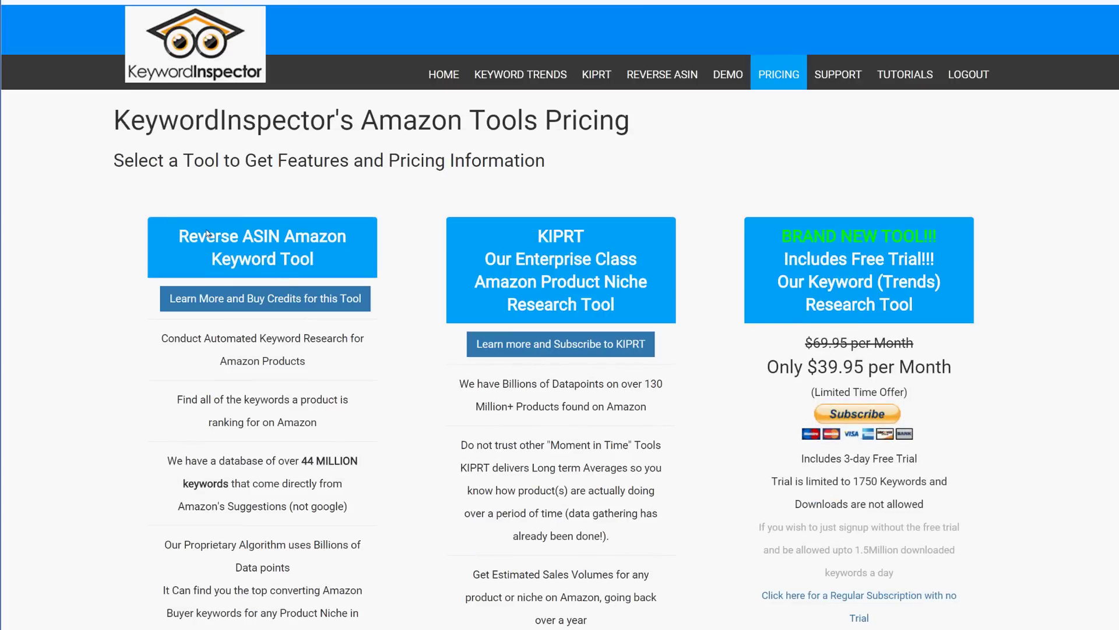
scroll(231, 263, "down", 1)
scroll(245, 261, "up", 1)
scroll(280, 387, "down", 2)
scroll(275, 366, "up", 2)
scroll(291, 406, "down", 3)
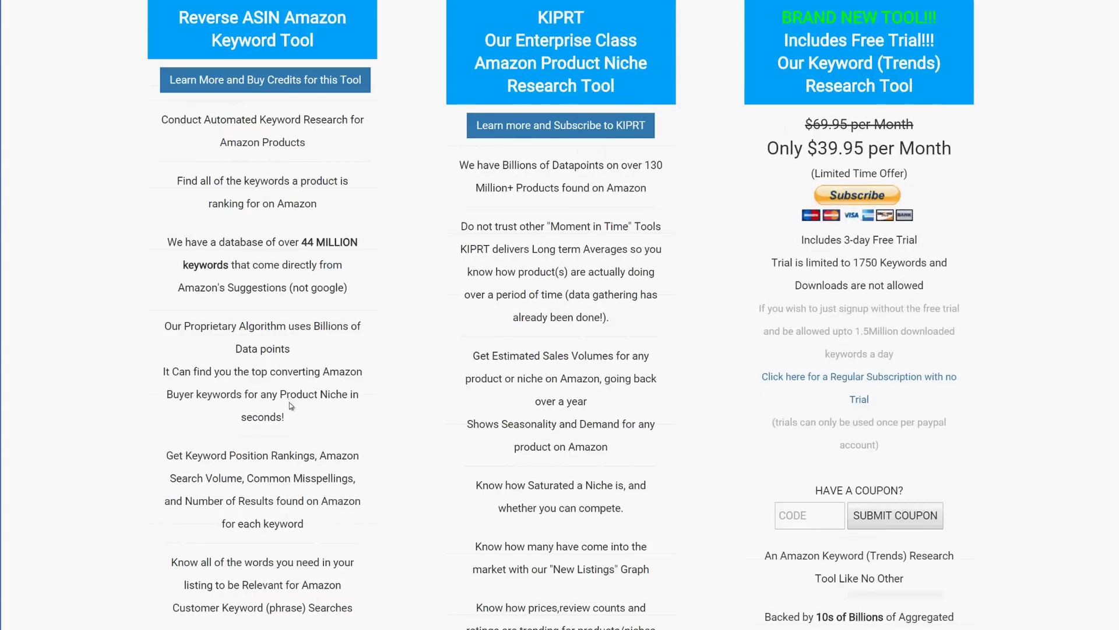
left_click_drag(302, 244, 315, 242)
left_click(305, 243)
scroll(295, 336, "down", 3)
scroll(296, 334, "up", 5)
scroll(327, 354, "down", 1)
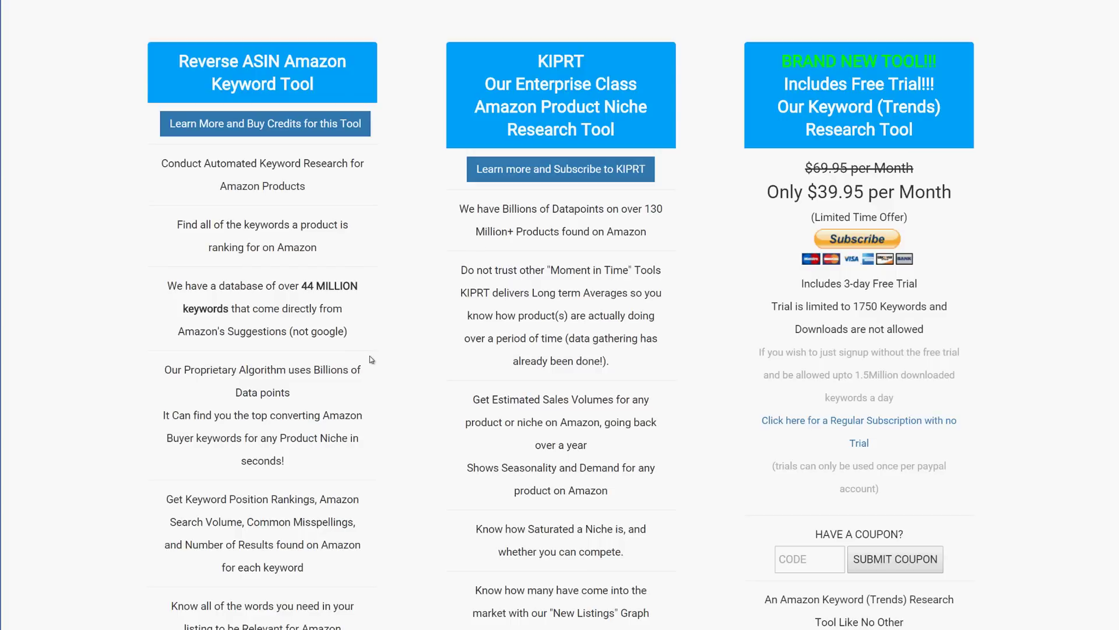
scroll(408, 320, "up", 3)
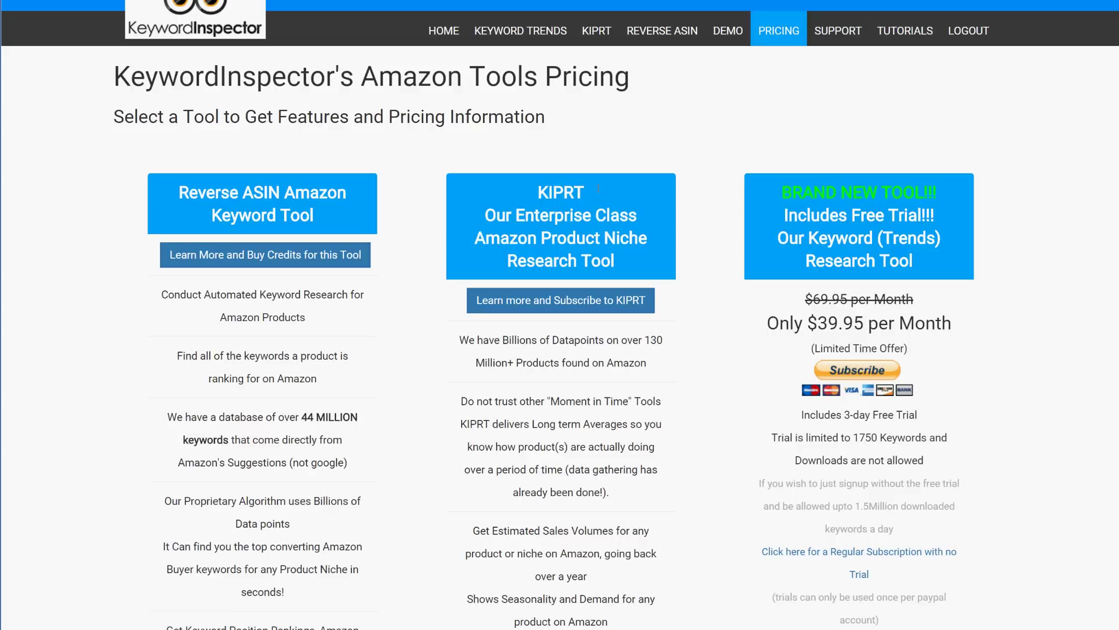
Step: Review the features listed for the KIPRT product niche research tool, including its product coverage and sales volume estimates
left_click_drag(538, 192, 582, 192)
left_click(551, 193)
scroll(556, 206, "down", 3)
scroll(606, 312, "up", 2)
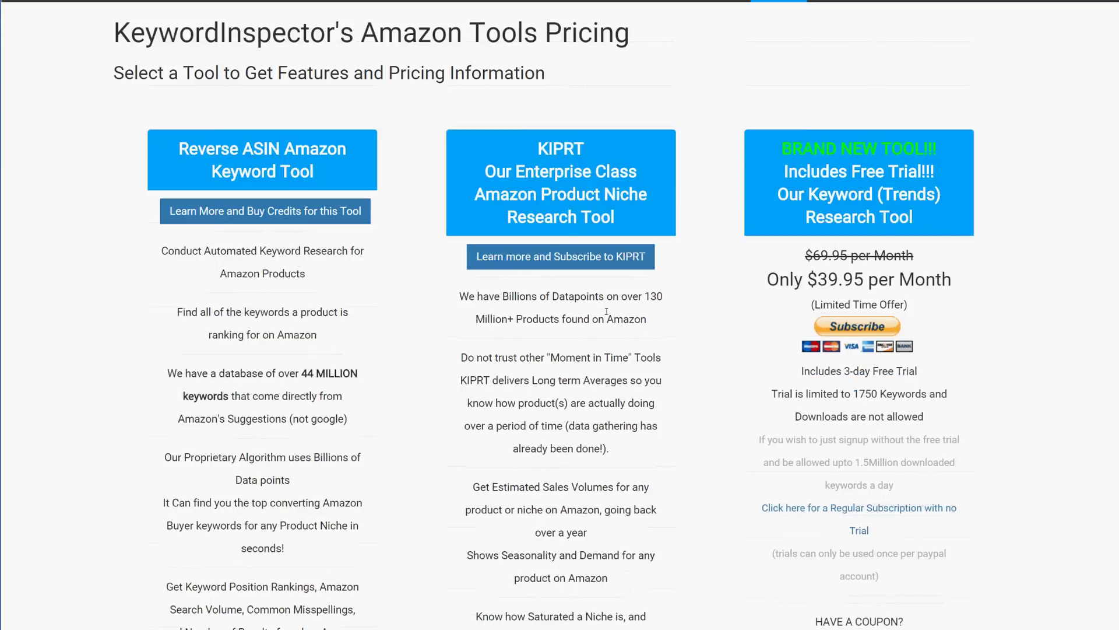
double_click(650, 297)
scroll(549, 377, "down", 3)
scroll(547, 378, "up", 2)
scroll(546, 376, "down", 3)
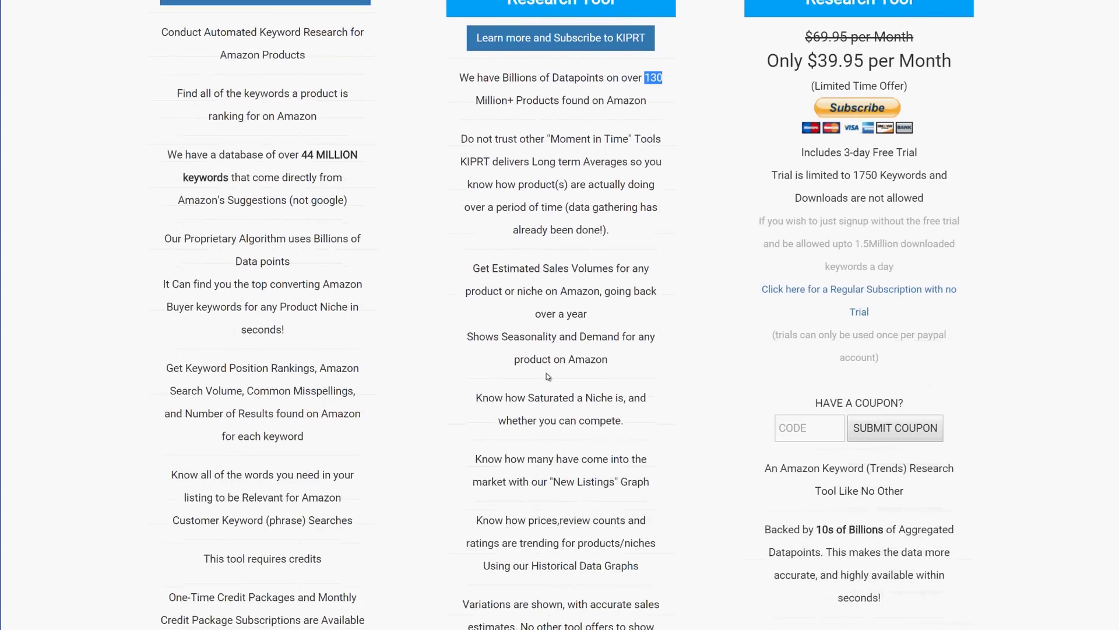
scroll(547, 374, "up", 2)
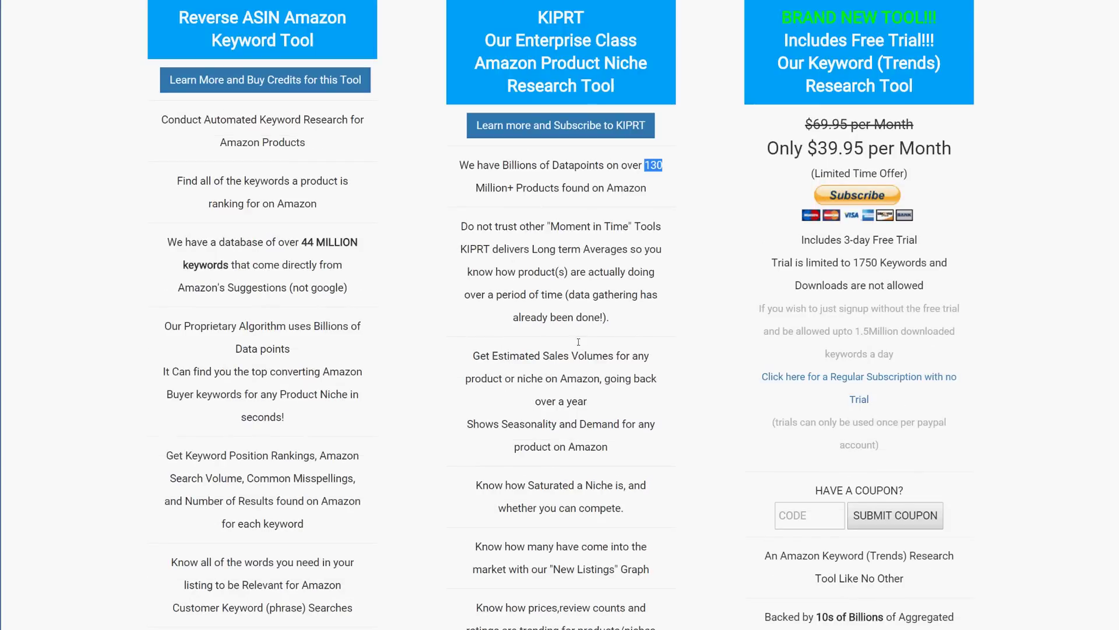
scroll(556, 385, "down", 3)
scroll(557, 385, "up", 4)
scroll(557, 385, "up", 3)
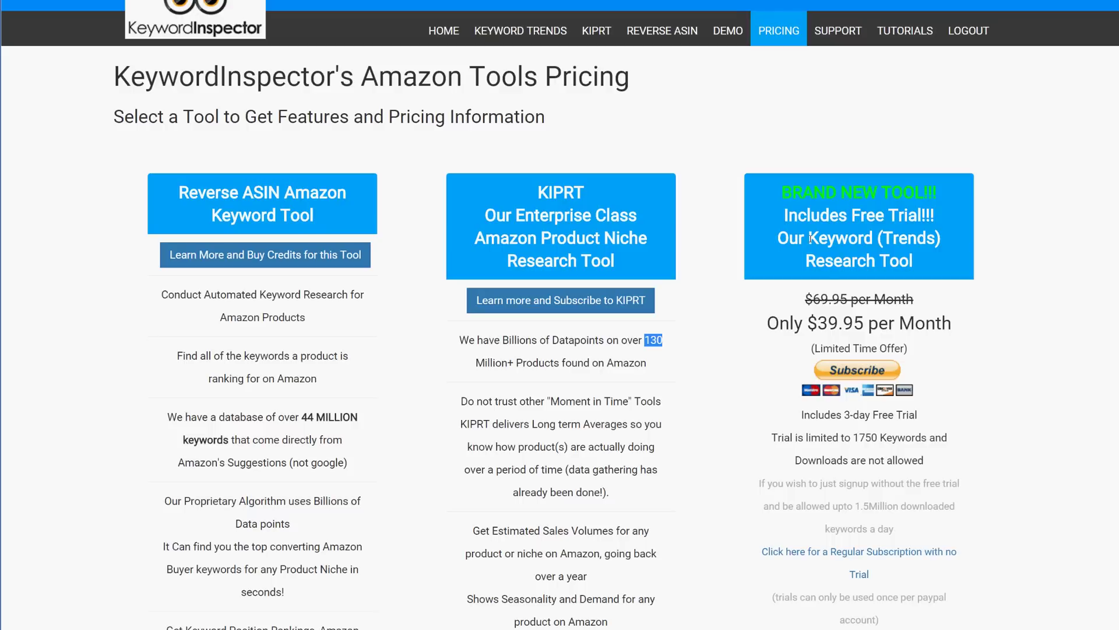
Step: Review the Keyword (Trends) Research Tool's price, free trial terms and feature list
scroll(819, 321, "down", 10)
scroll(818, 319, "down", 3)
scroll(818, 320, "up", 1)
scroll(818, 320, "down", 1)
scroll(818, 319, "up", 2)
scroll(818, 319, "up", 10)
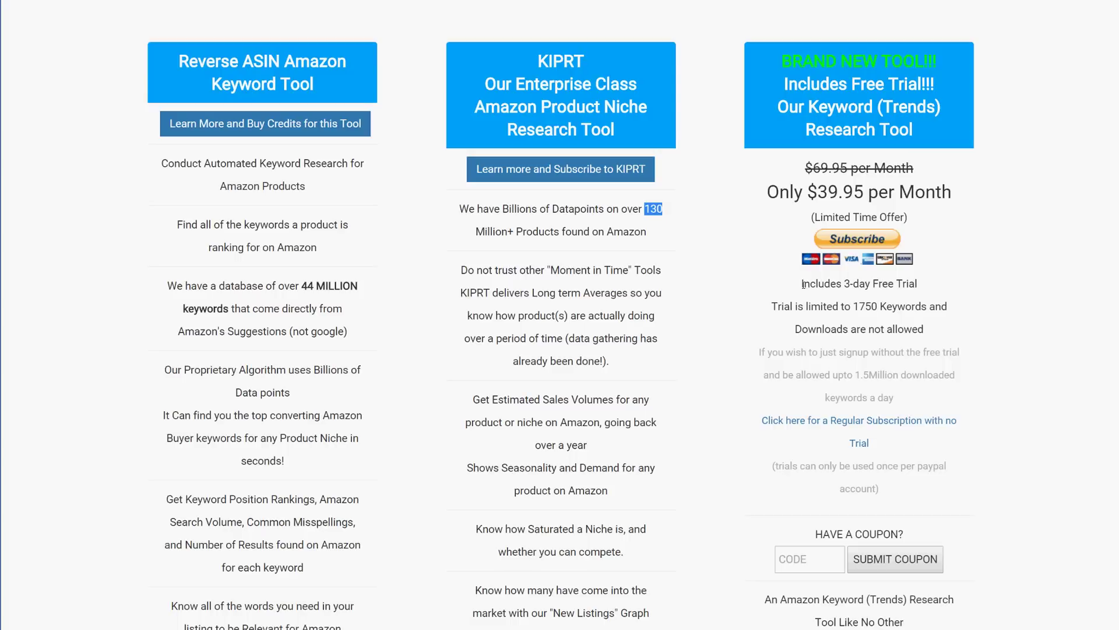
scroll(807, 334, "down", 6)
scroll(806, 331, "up", 8)
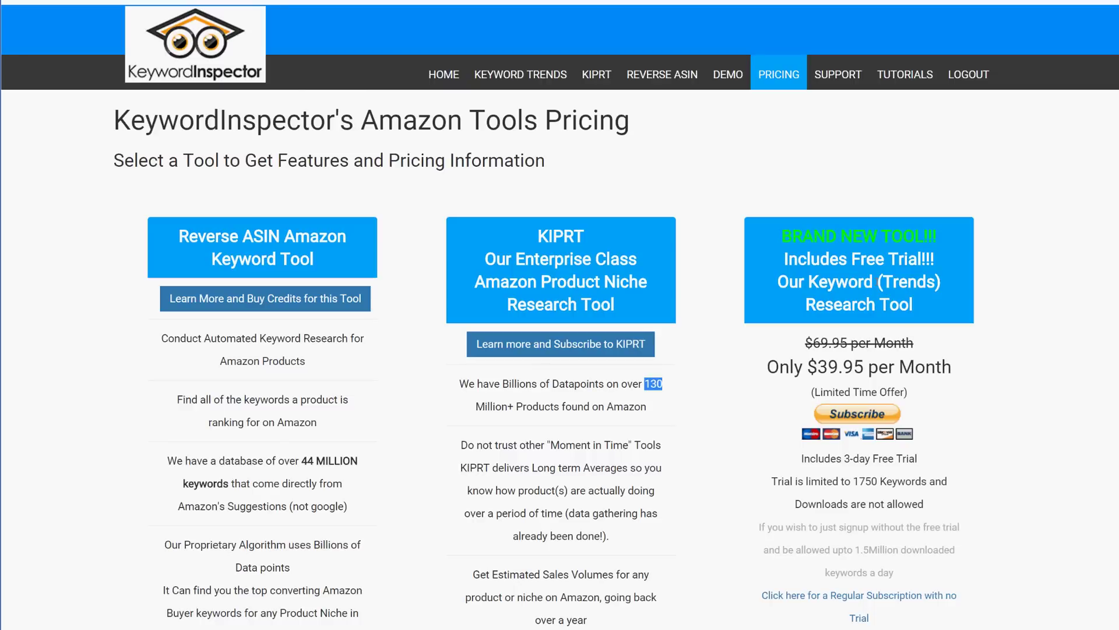
scroll(812, 281, "down", 8)
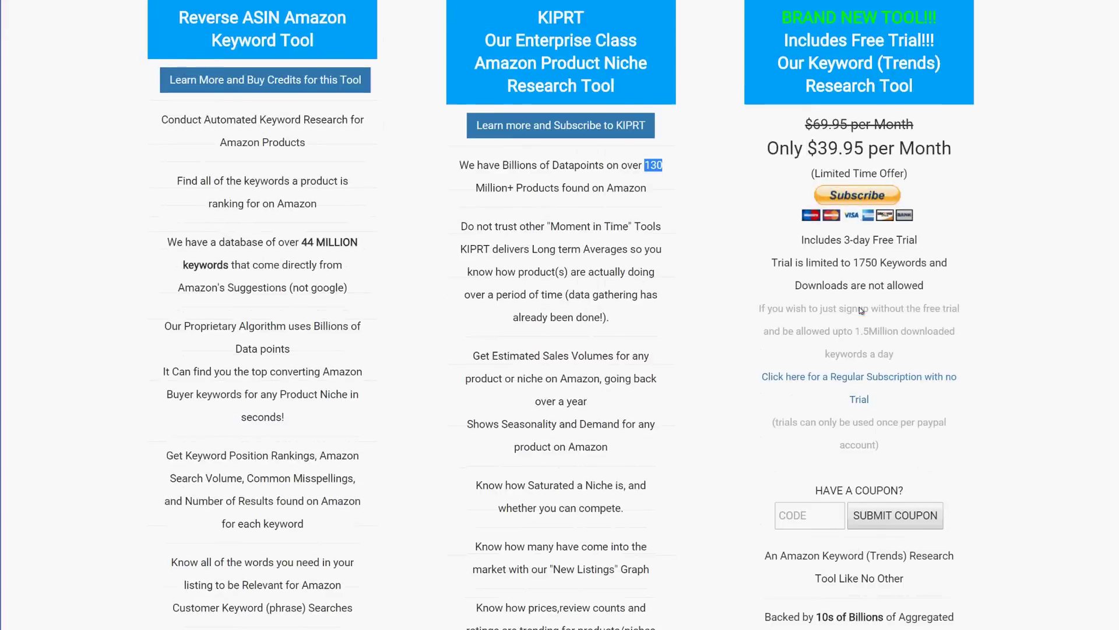
scroll(812, 281, "up", 8)
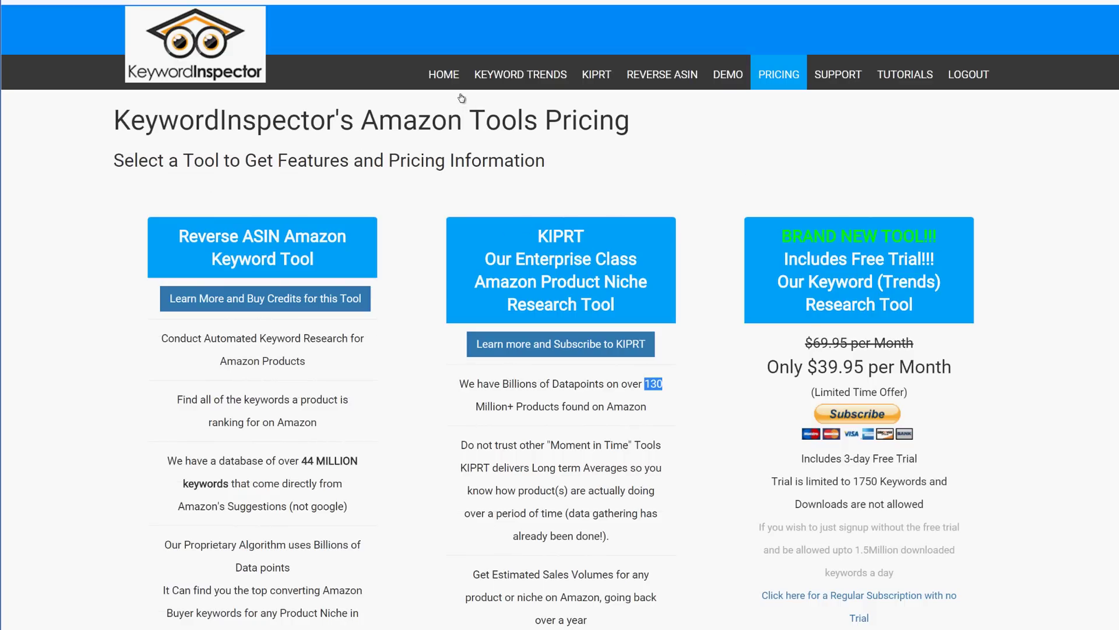
Step: Run a demo reverse ASIN keyword search for B0007Y9WHQ
left_click(728, 74)
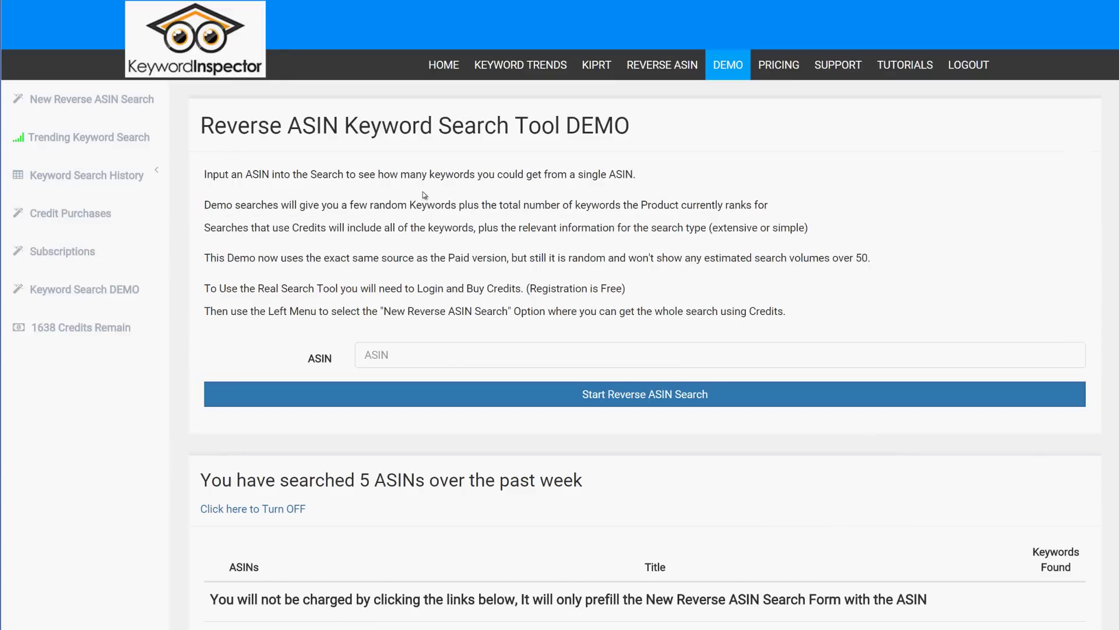
scroll(336, 339, "down", 2)
left_click(420, 264)
mouse_move(402, 284)
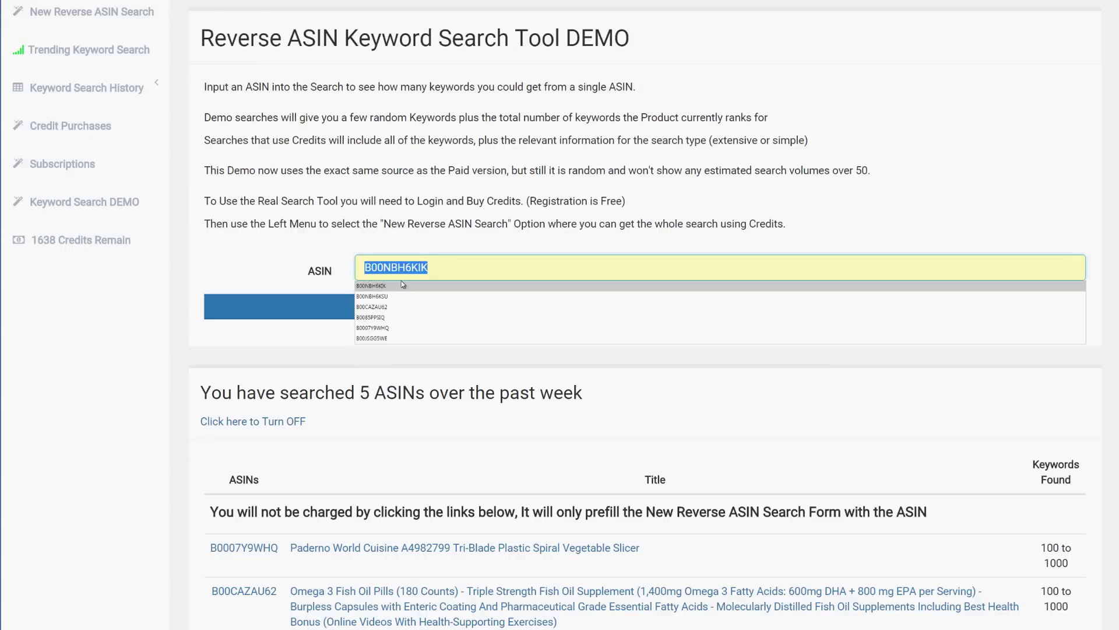
left_click(395, 328)
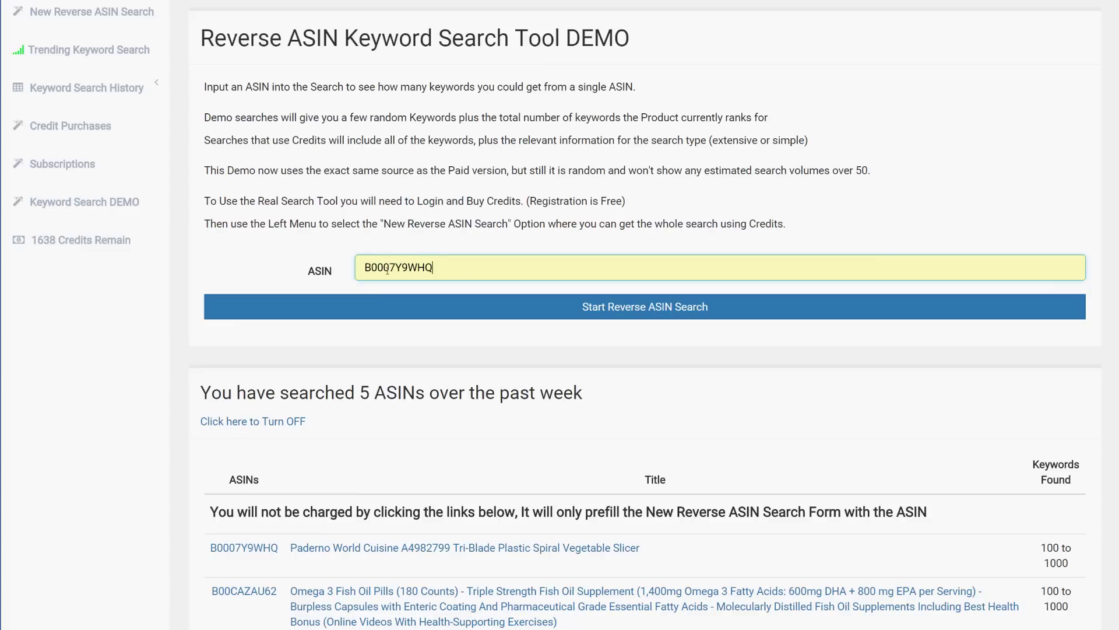
scroll(505, 83, "down", 1)
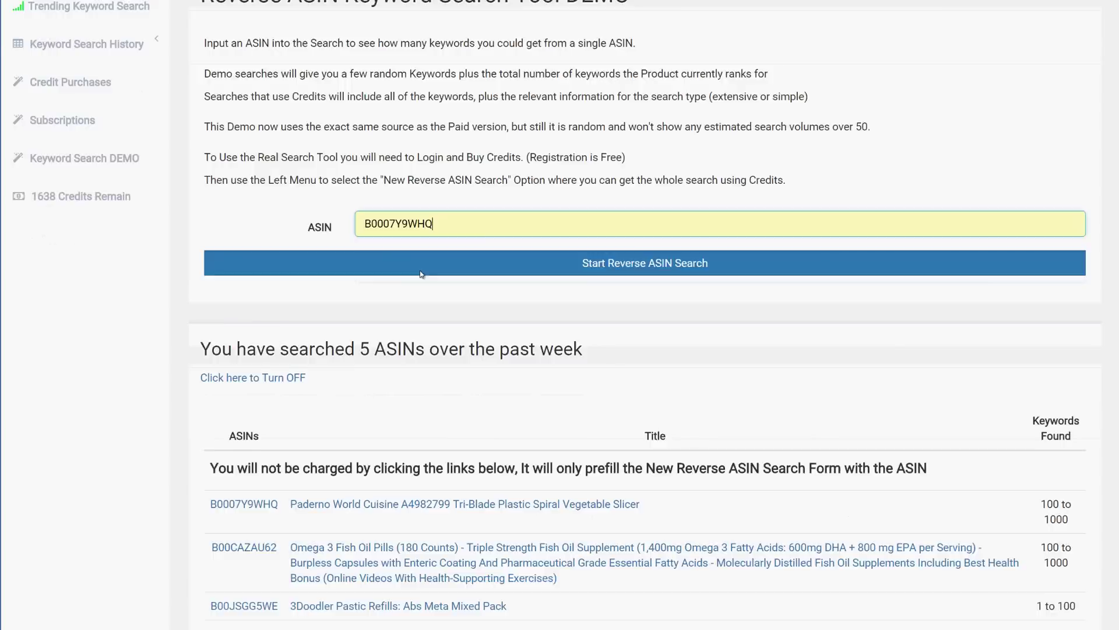
scroll(583, 233, "up", 3)
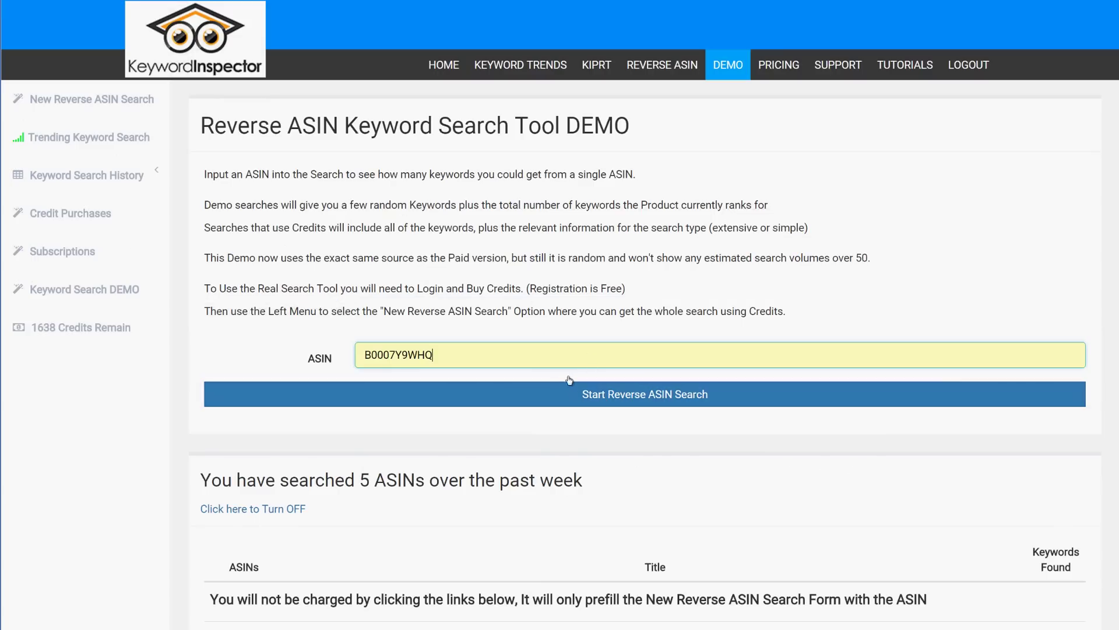
left_click(601, 398)
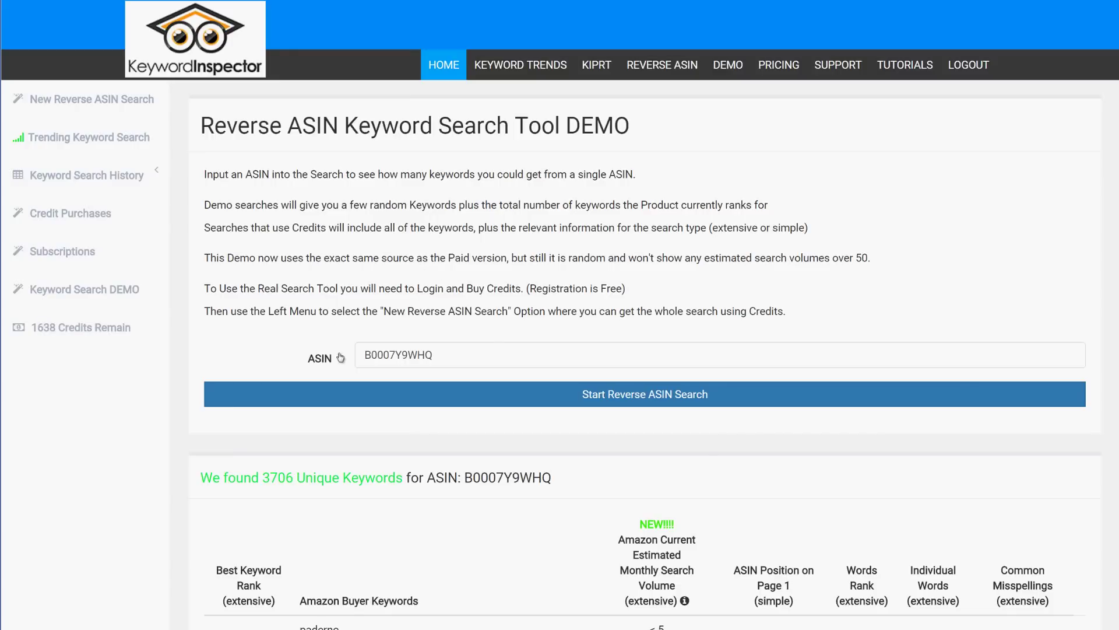
Step: Examine the demo results' unique keyword count, sample buyer keywords and estimated monthly search volumes
scroll(450, 460, "down", 3)
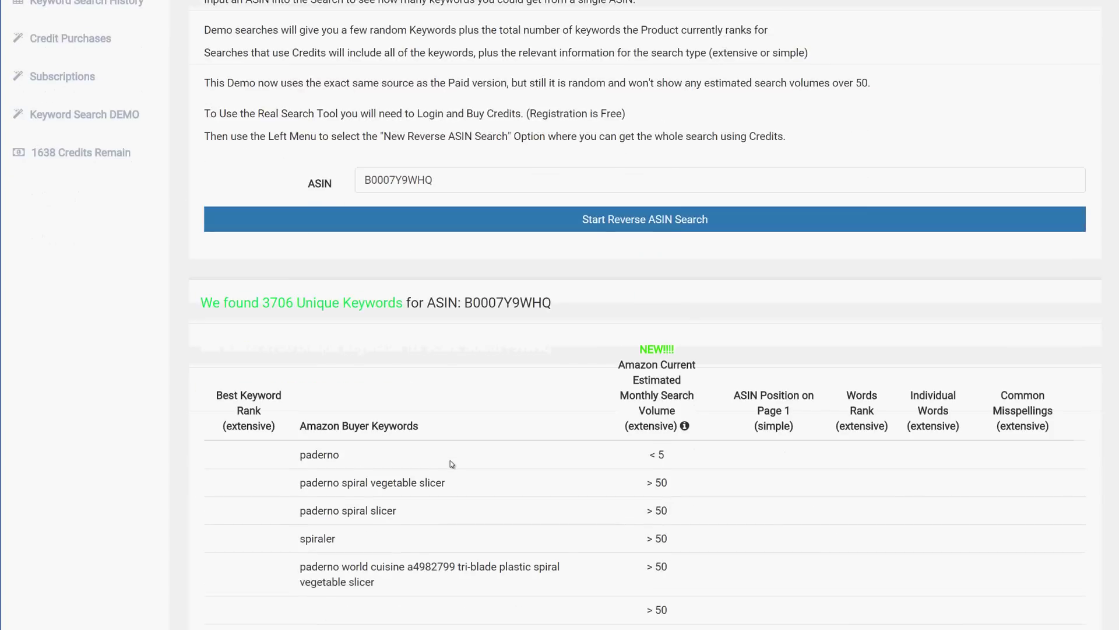
scroll(450, 460, "down", 2)
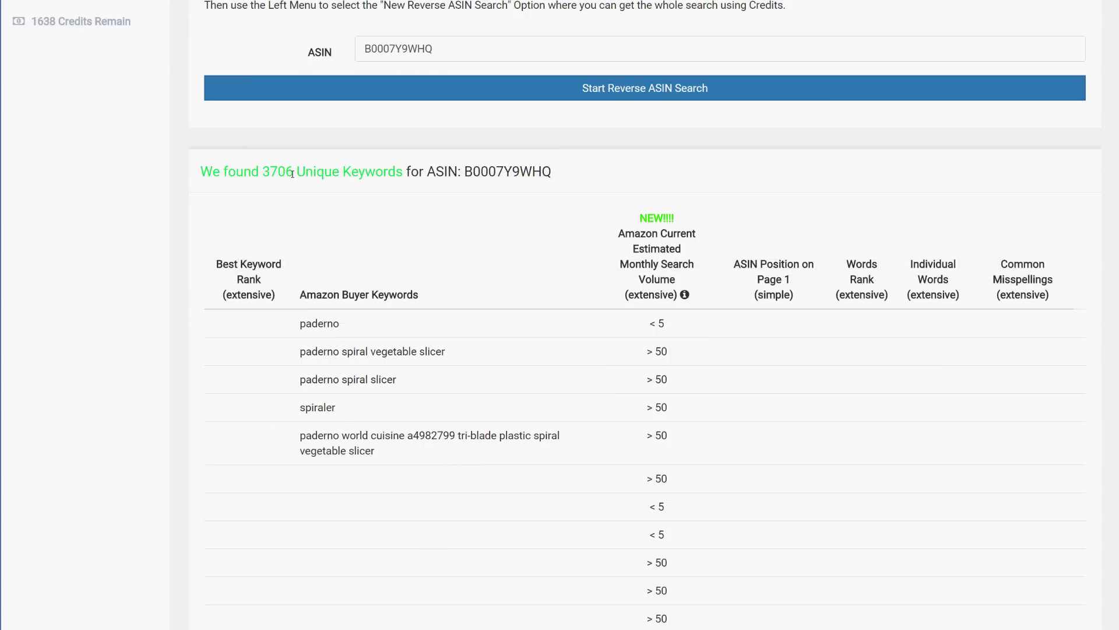
left_click_drag(293, 173, 263, 173)
scroll(569, 343, "down", 2)
left_click_drag(299, 194, 449, 222)
left_click(303, 227)
left_click_drag(298, 251, 370, 249)
left_click_drag(665, 221, 649, 197)
left_click(658, 194)
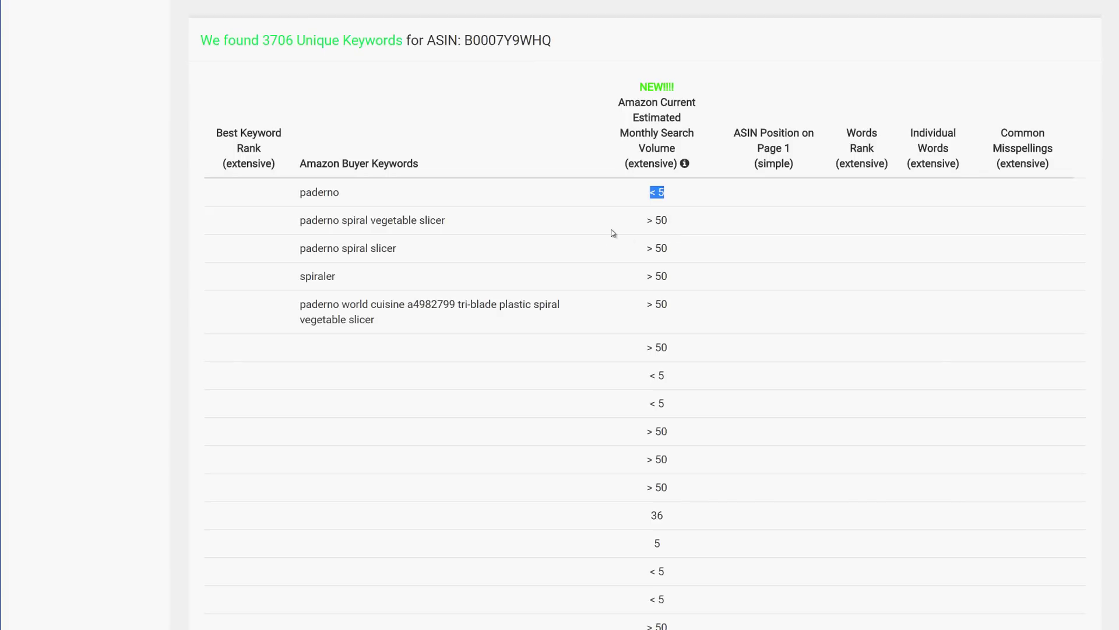
left_click_drag(669, 219, 650, 223)
Step: Look through the remaining demo result rows, the Best Keyword Rank column and the recently searched ASINs
scroll(559, 368, "down", 3)
scroll(558, 366, "down", 10)
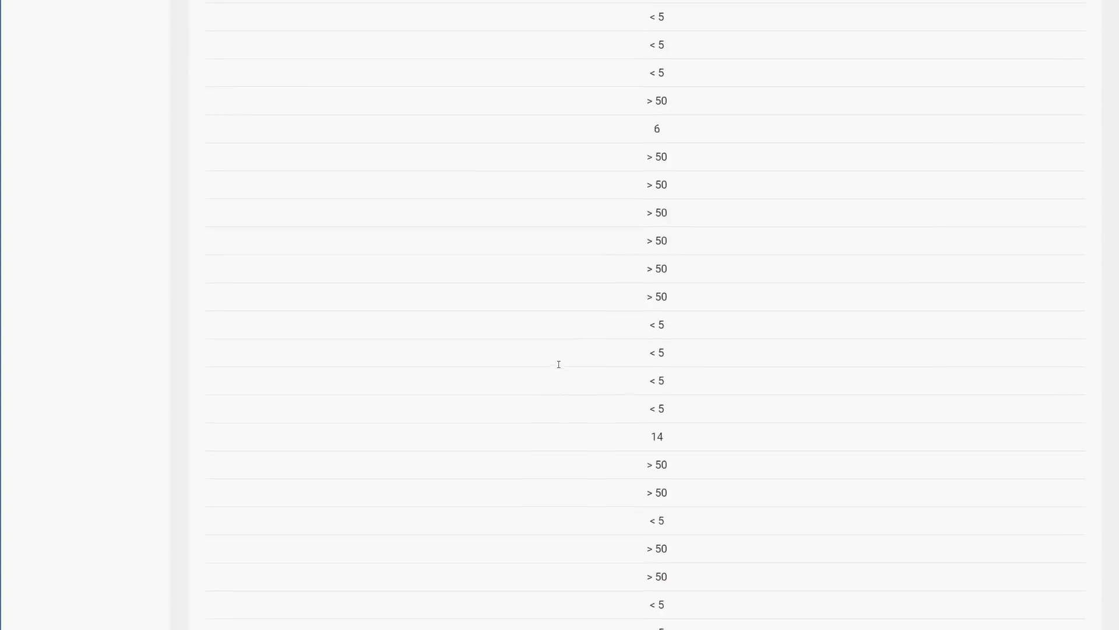
scroll(558, 366, "up", 4)
scroll(601, 263, "up", 4)
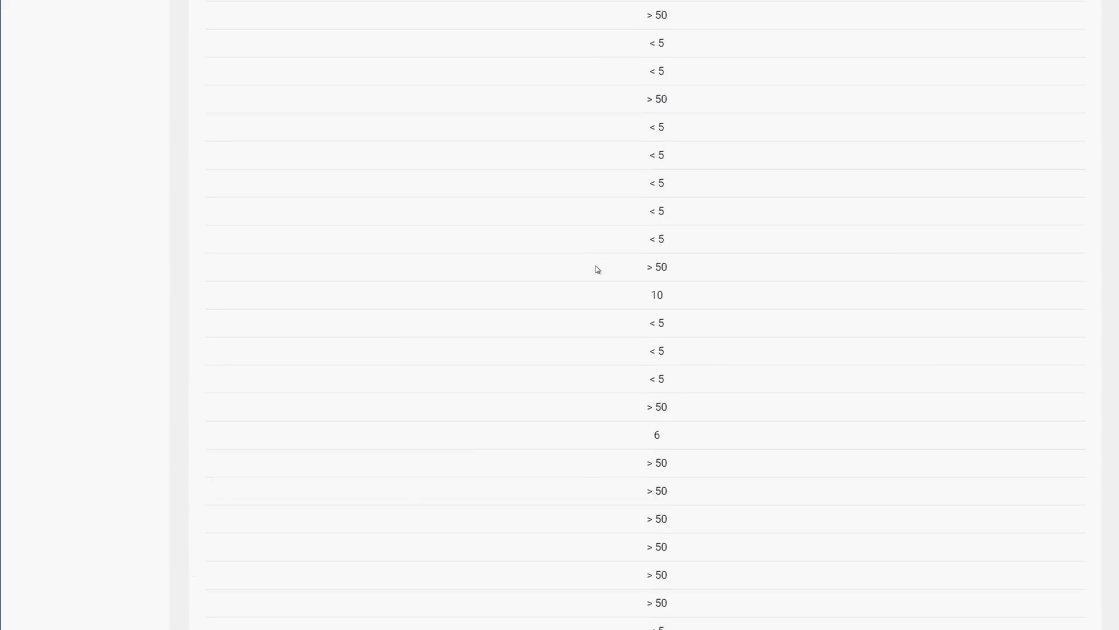
scroll(601, 361, "down", 7)
scroll(599, 362, "up", 15)
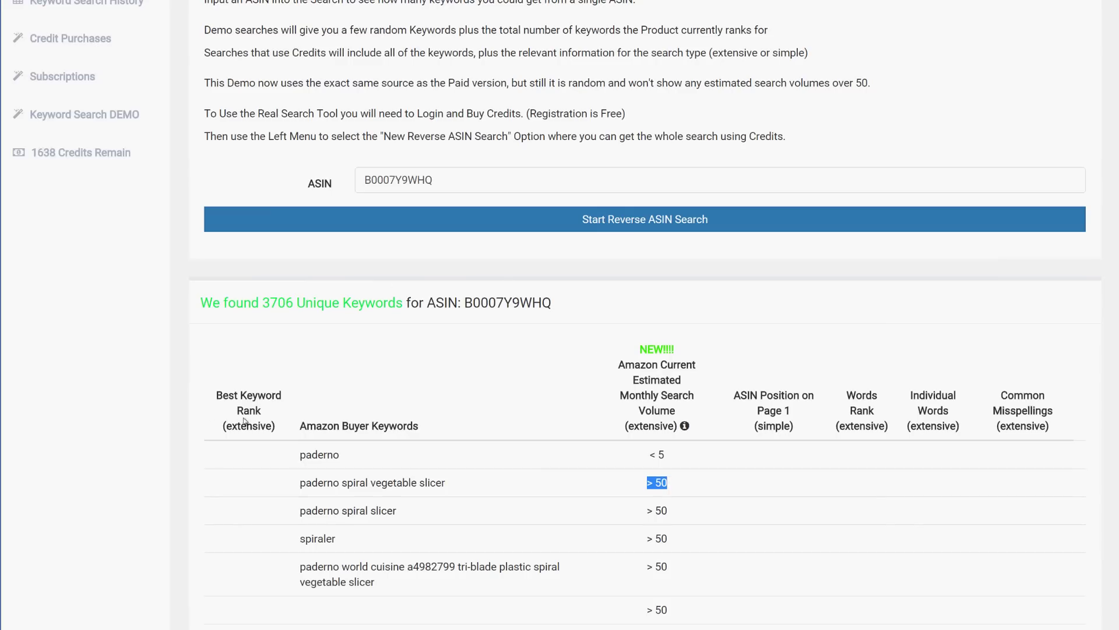
left_click_drag(250, 409, 326, 406)
scroll(685, 453, "down", 18)
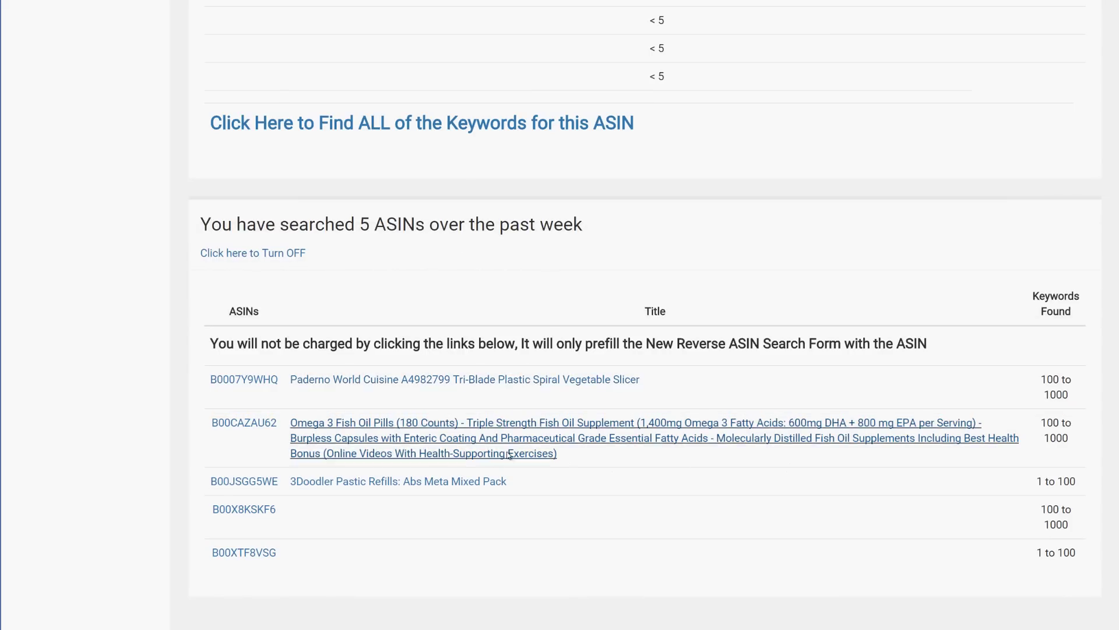
scroll(510, 456, "up", 10)
scroll(510, 452, "up", 10)
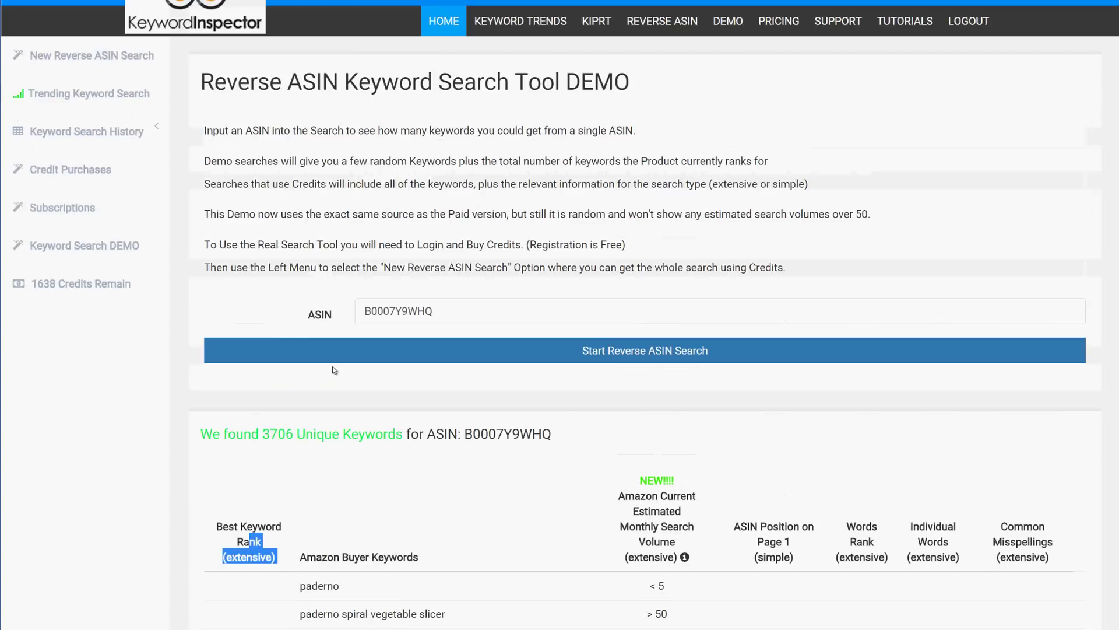
scroll(270, 267, "down", 4)
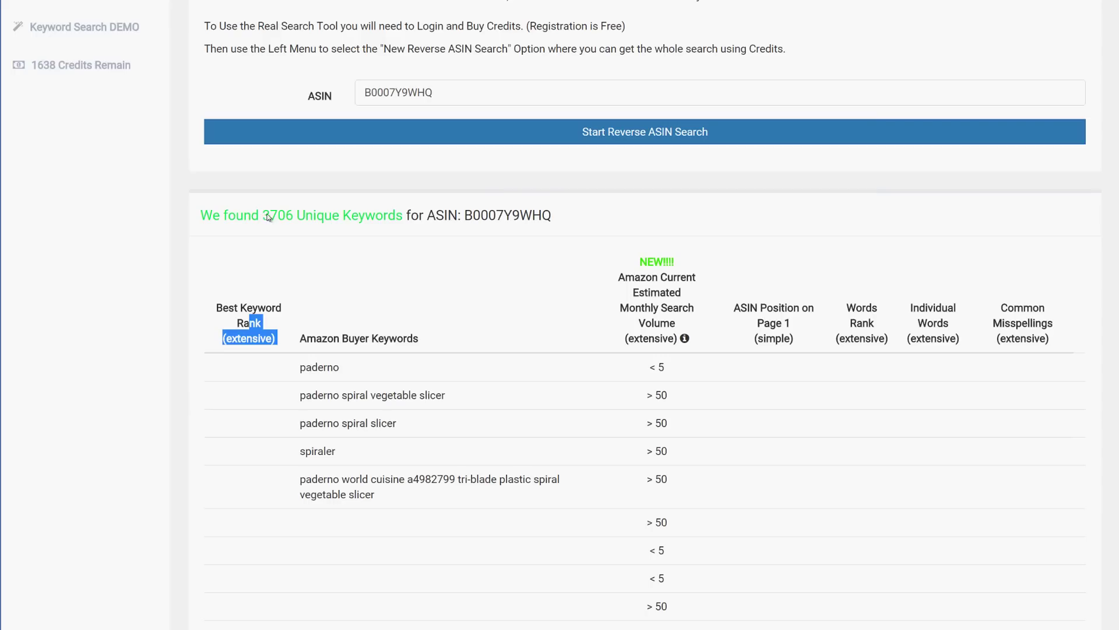
Step: Open the full reverse ASIN search form prefilled with B0007Y9WHQ to find all of its keywords
left_click_drag(465, 215, 553, 216)
scroll(531, 250, "up", 3)
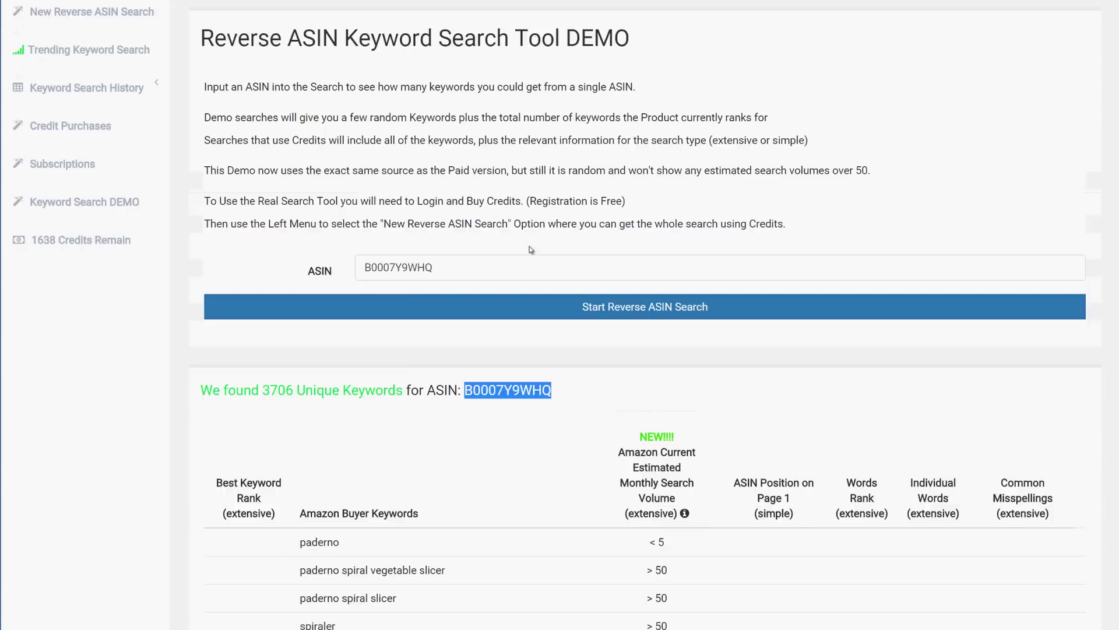
scroll(531, 249, "up", 2)
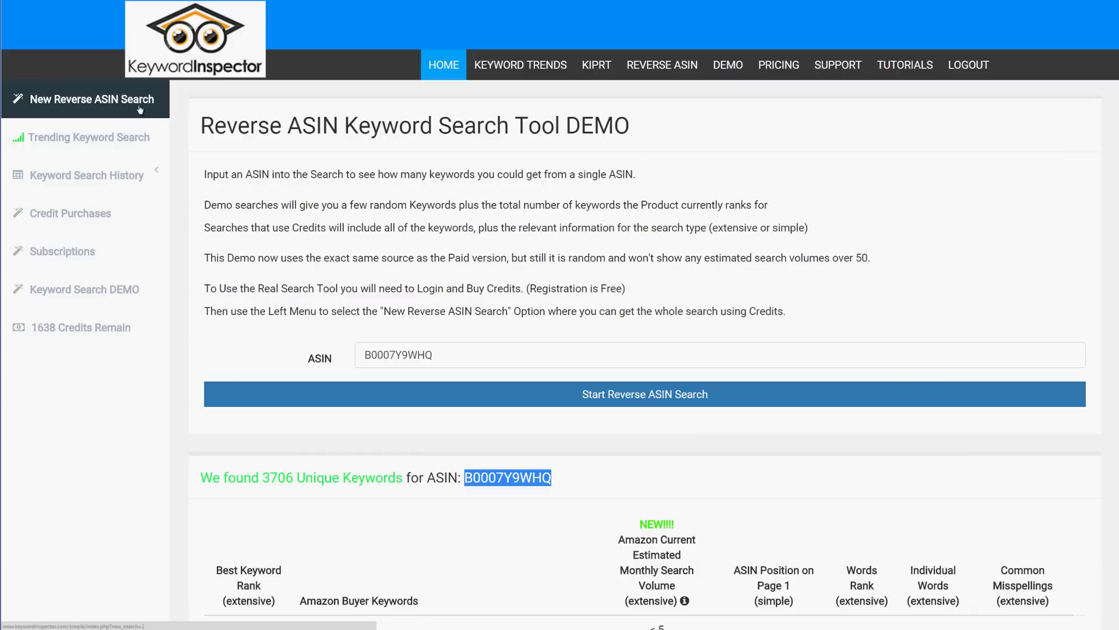
left_click(490, 354)
left_click_drag(491, 354, 327, 368)
scroll(457, 435, "down", 20)
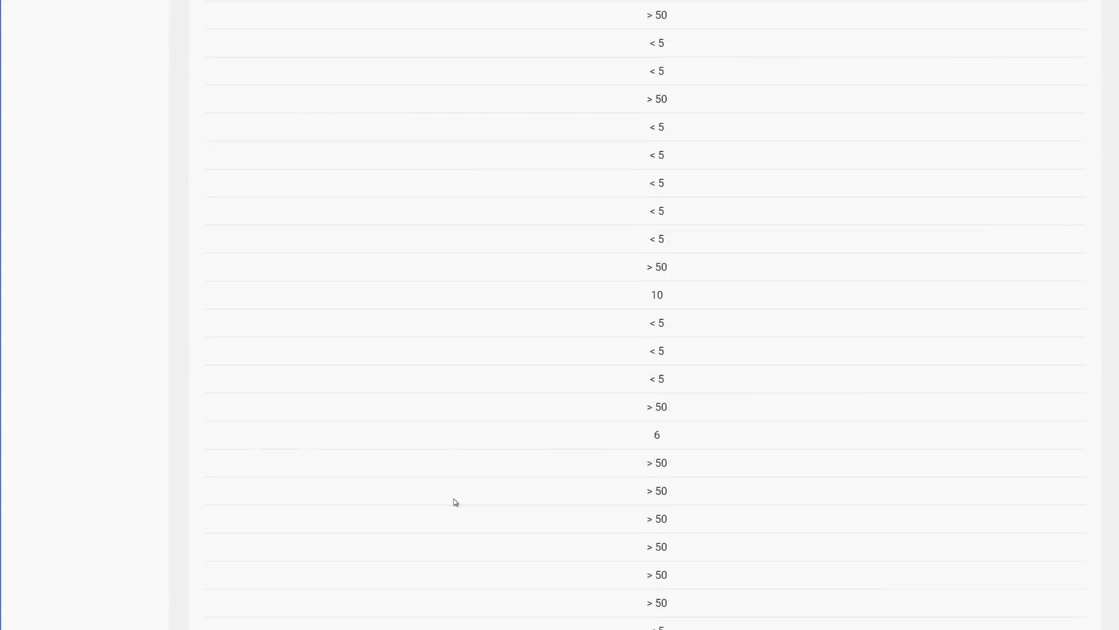
left_click(379, 166)
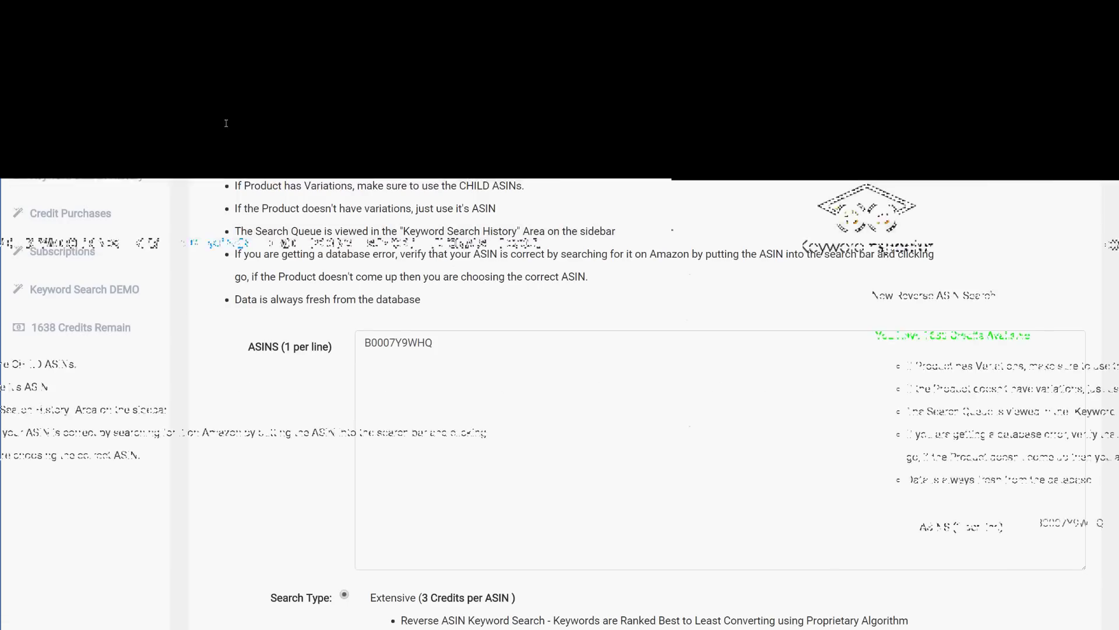
Step: Review the available credits and the reverse ASIN search types with their credit costs, included data and expiration periods
left_click_drag(204, 155, 358, 156)
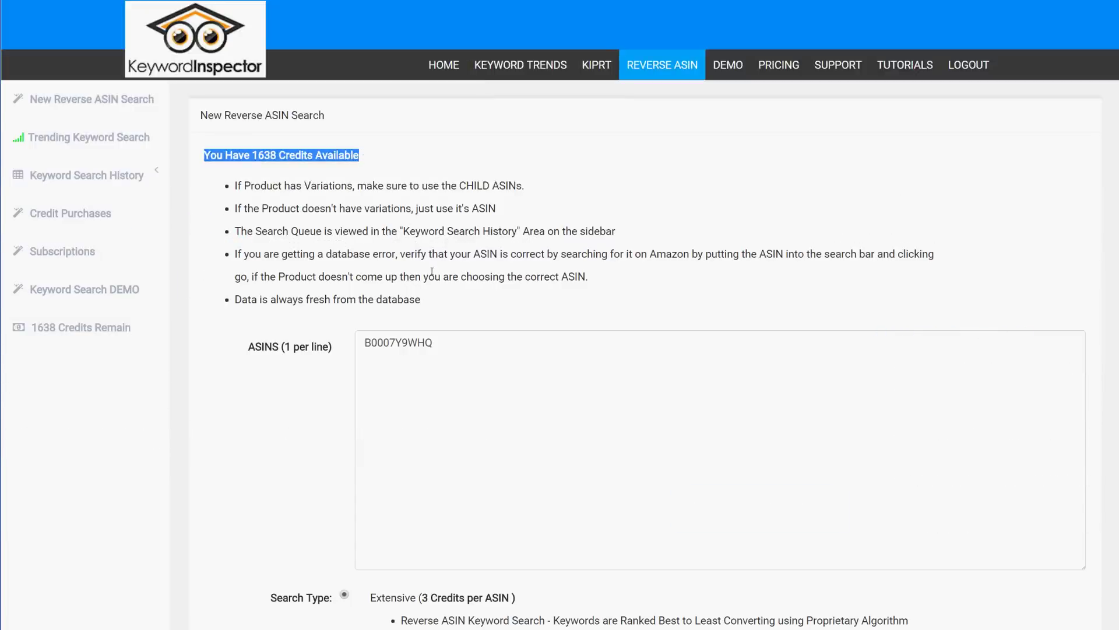
scroll(446, 205, "down", 1)
scroll(378, 175, "down", 3)
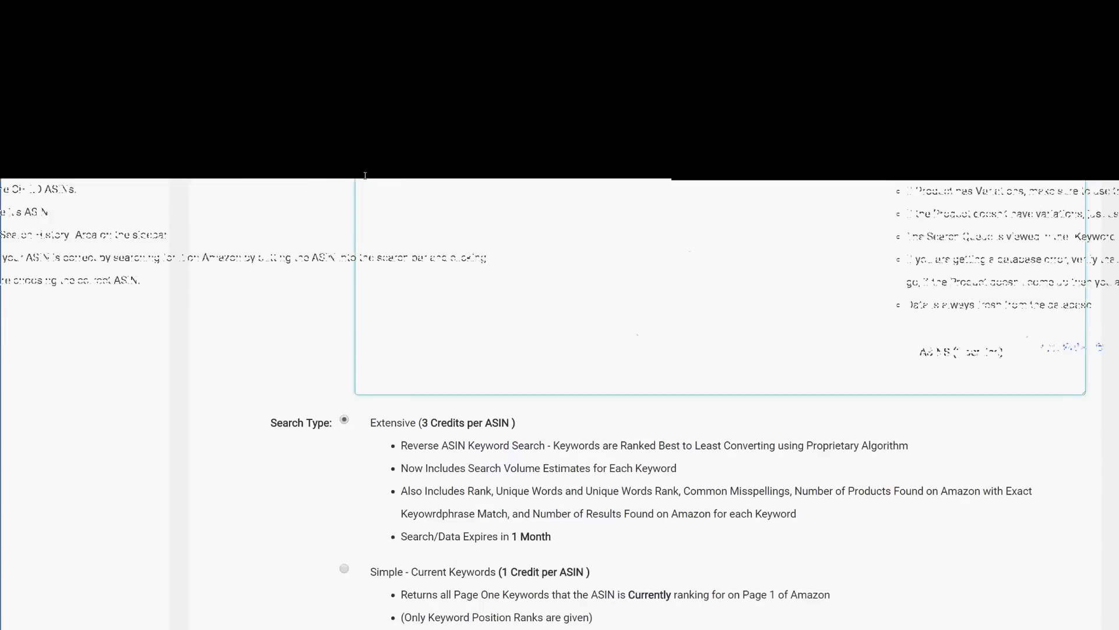
scroll(423, 315, "down", 5)
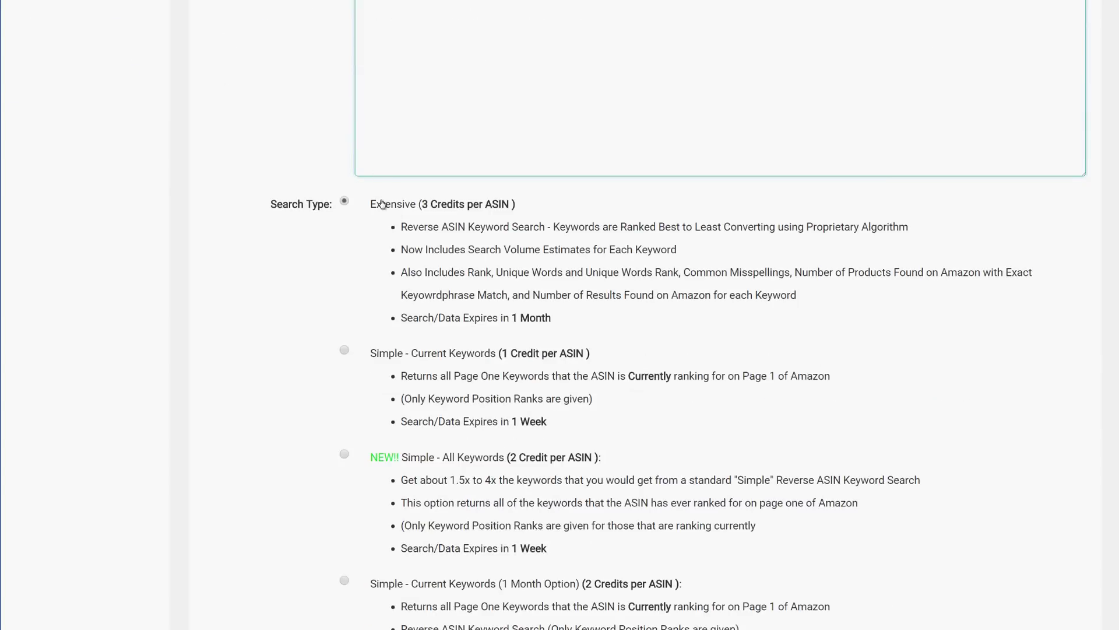
scroll(449, 338, "down", 5)
scroll(449, 338, "up", 6)
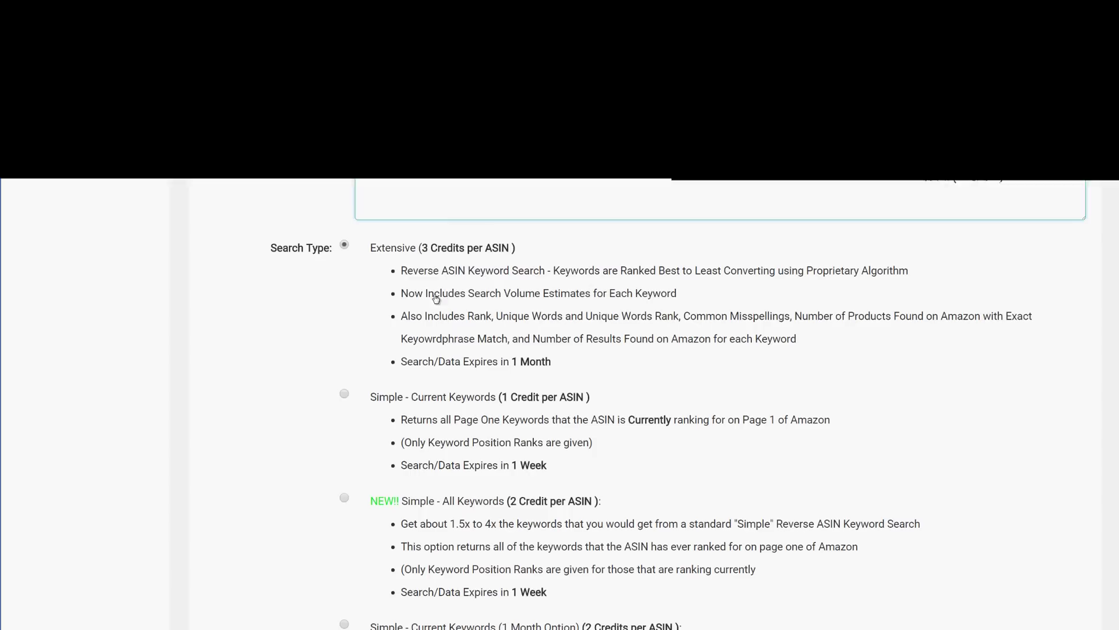
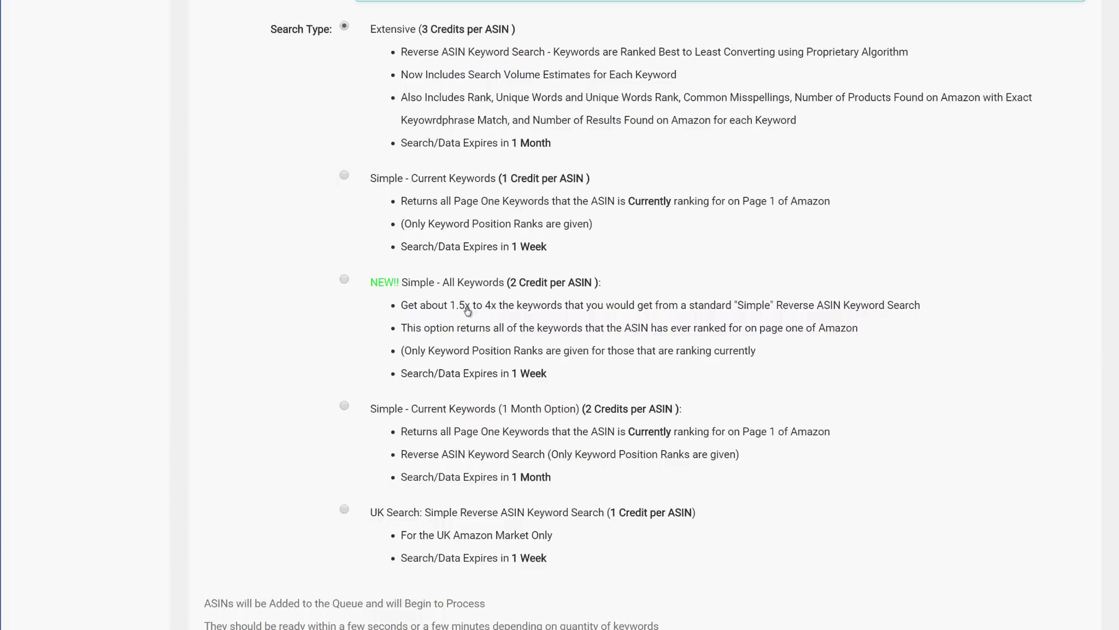
Step: Start the Extensive reverse ASIN search for B0007Y9WHQ and open the search history
scroll(468, 310, "up", 10)
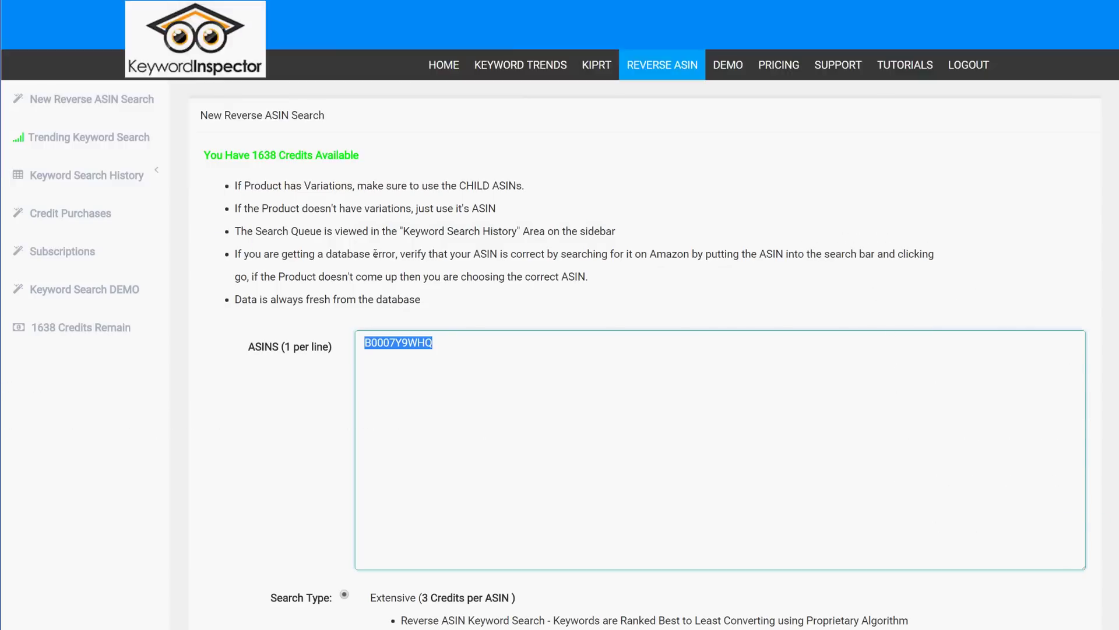
scroll(373, 268, "down", 10)
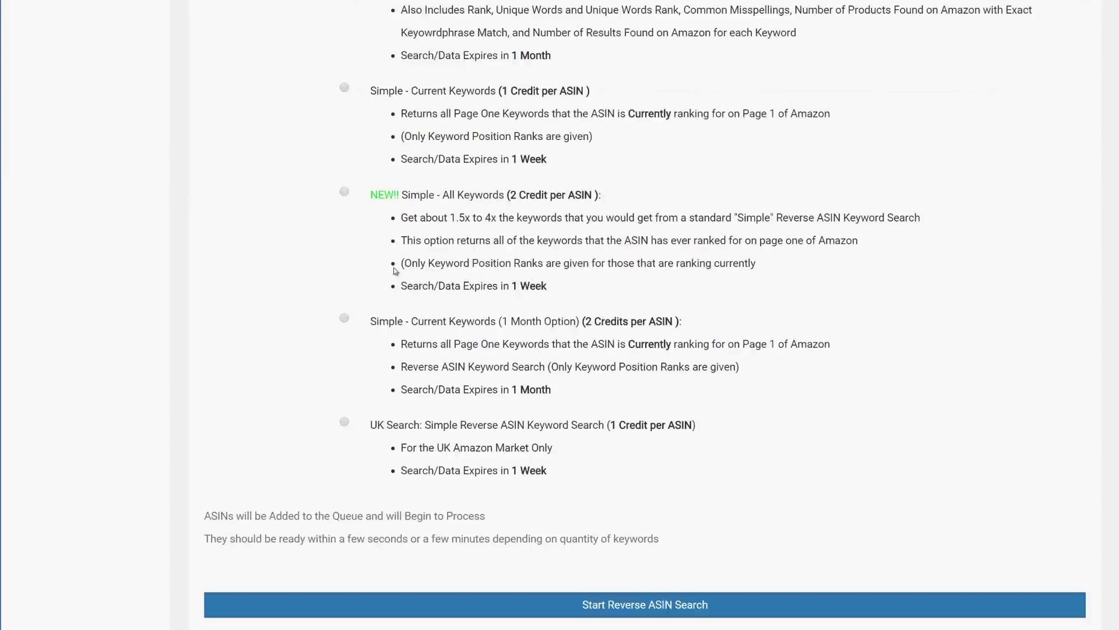
left_click(598, 524)
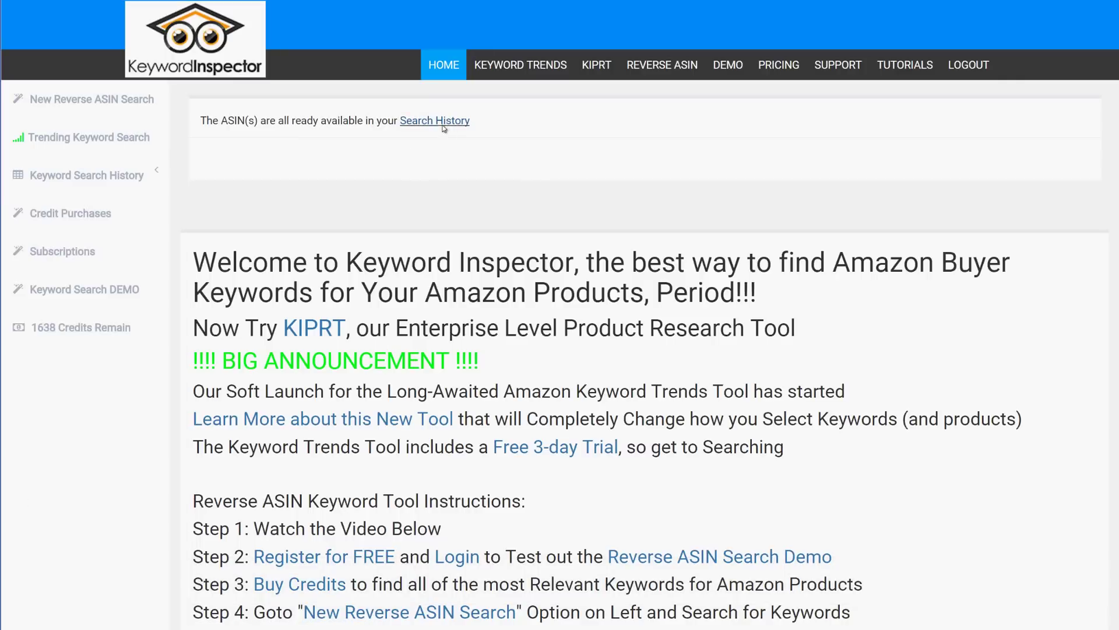
left_click(435, 121)
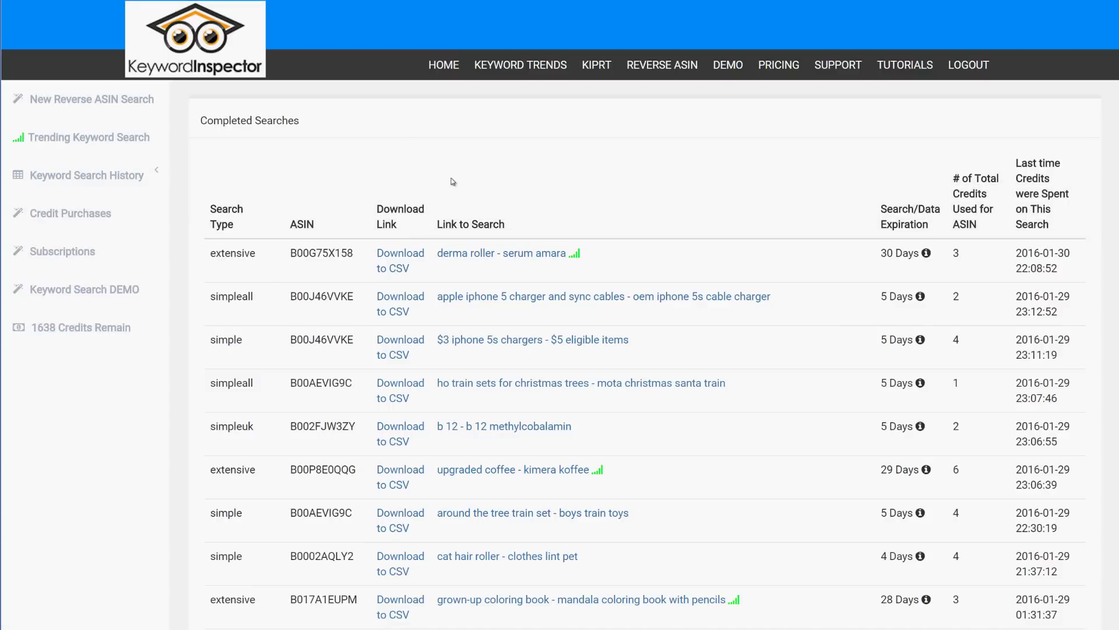
Step: Check the Errors options in the keyword search history and open the list of completed searches
left_click(105, 181)
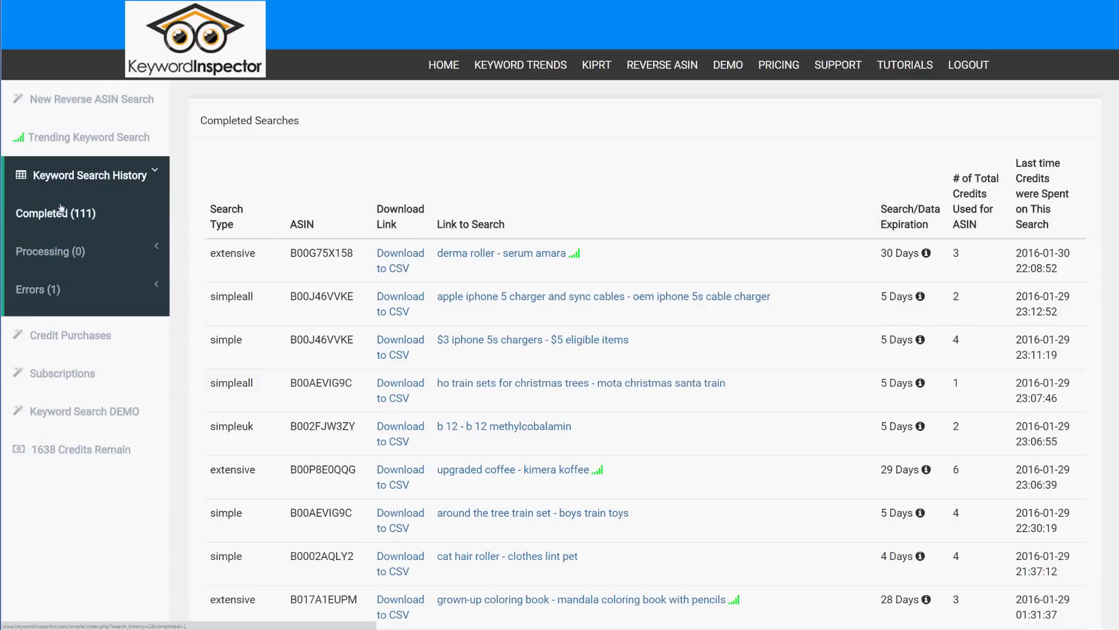
left_click(51, 290)
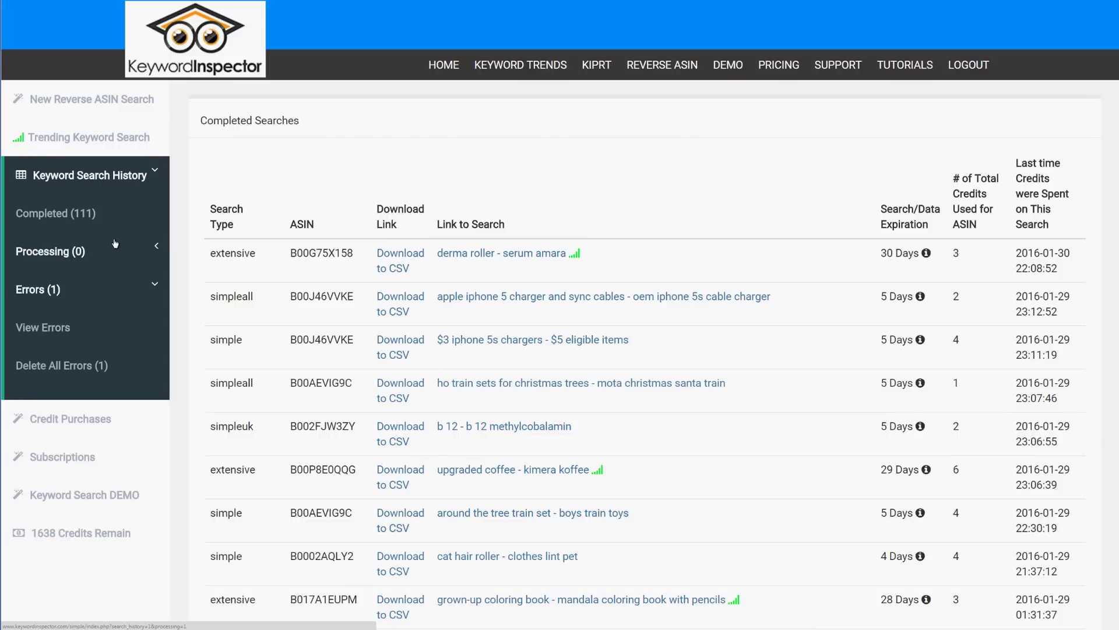
left_click(95, 217)
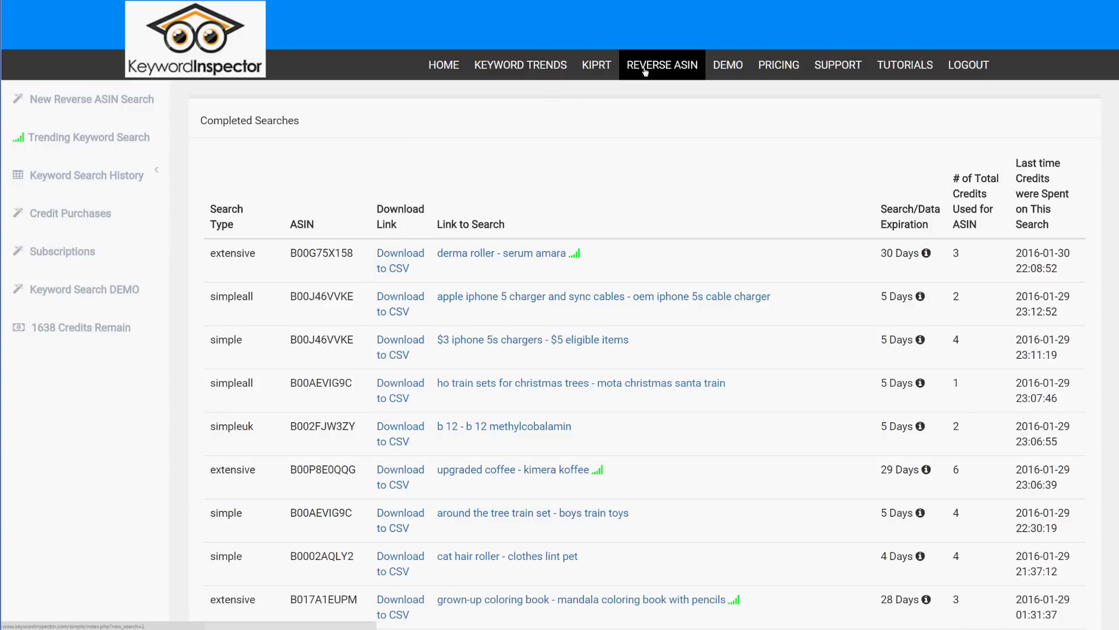
key("ctrl+f")
key("ctrl+v")
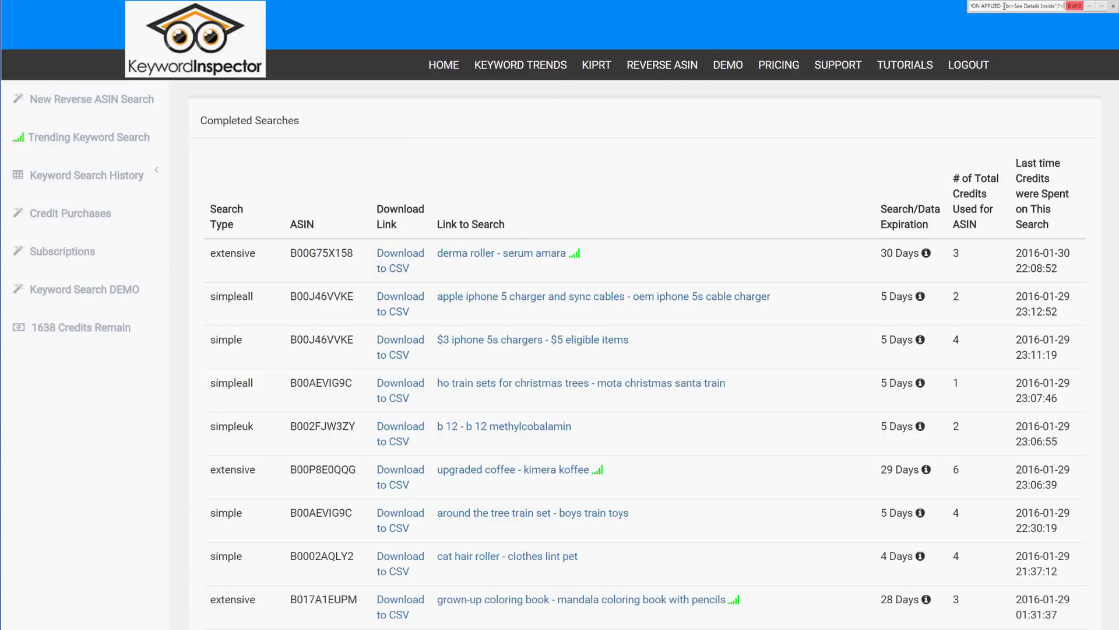
triple_click(1009, 8)
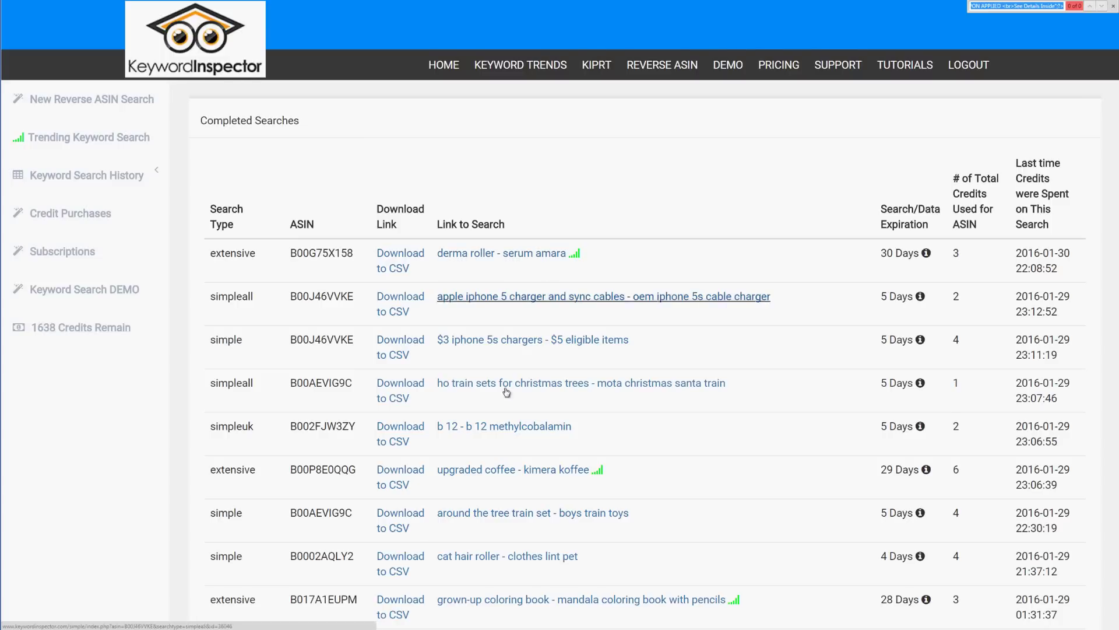
Step: Open the completed extensive search results for the fish oil capsules, ASIN B00CAZAU62
scroll(504, 391, "down", 2)
scroll(500, 323, "down", 1)
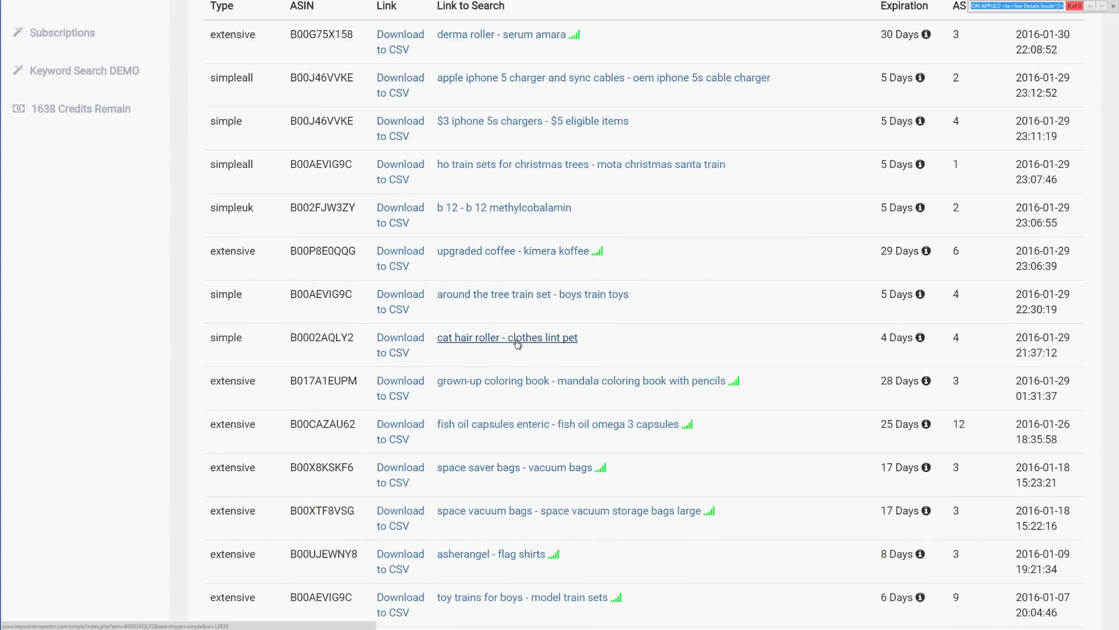
scroll(517, 344, "down", 1)
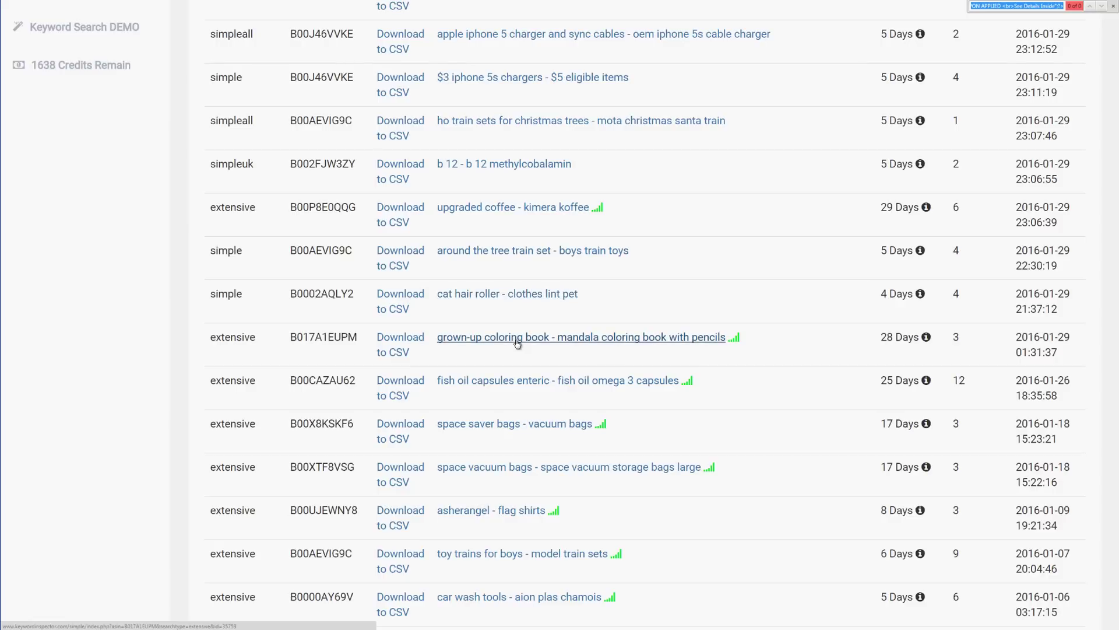
left_click(500, 382)
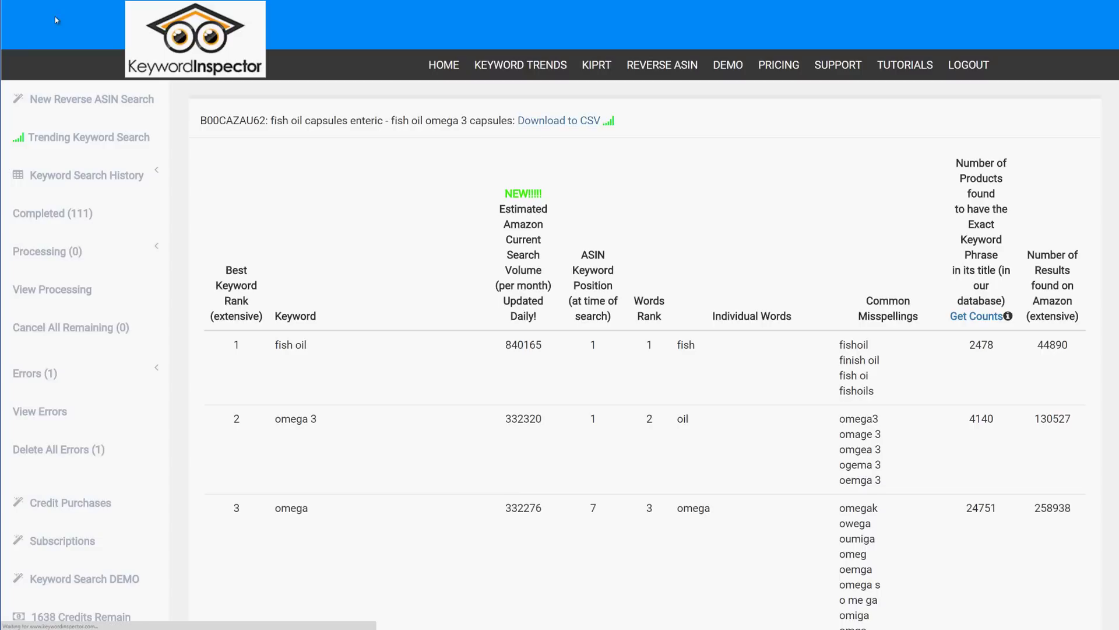
Step: Examine the estimated monthly search volume of the top keyword fish oil and look through the lower-ranked keywords
scroll(516, 387, "down", 4)
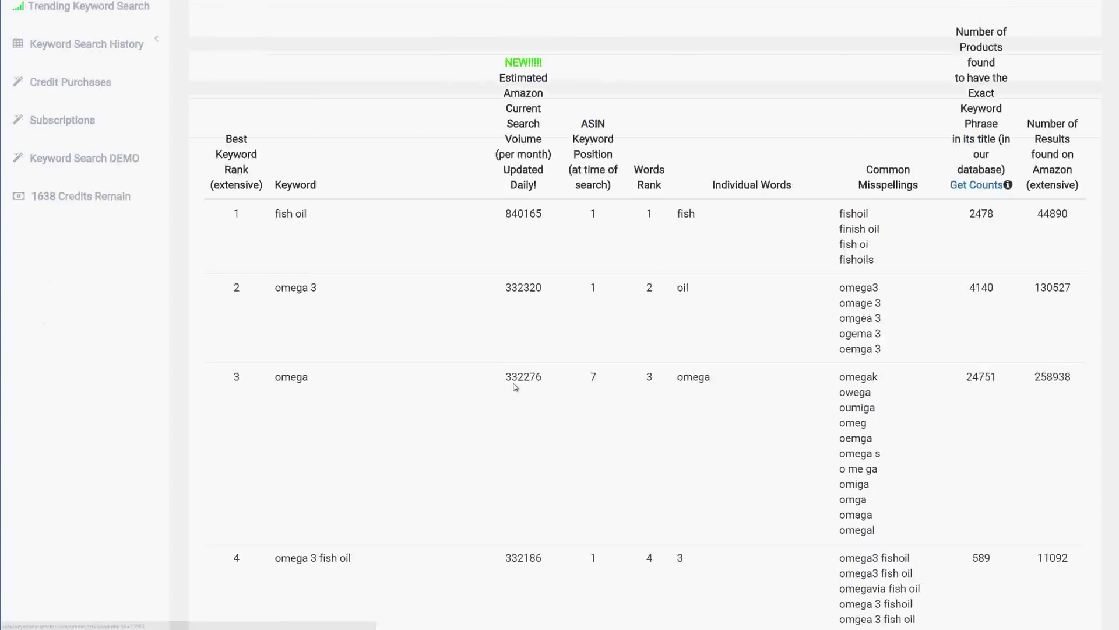
scroll(355, 206, "up", 2)
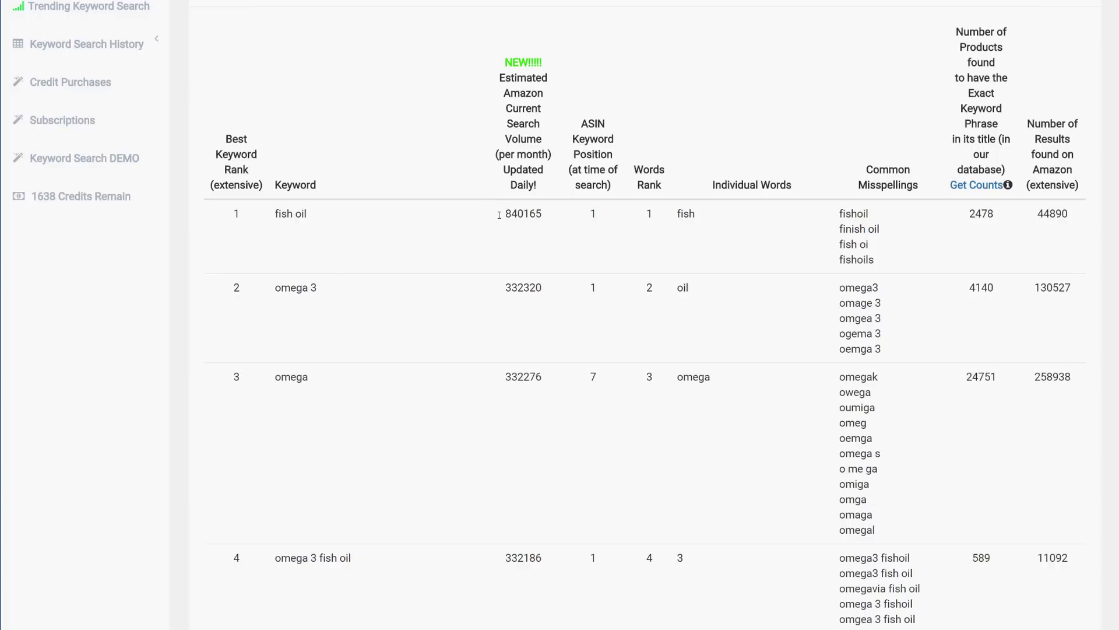
mouse_move(507, 214)
left_mouse_down()
mouse_move(545, 216)
mouse_move(505, 215)
left_mouse_up()
left_click(513, 156)
left_click_drag(543, 214, 505, 219)
scroll(485, 294, "down", 2)
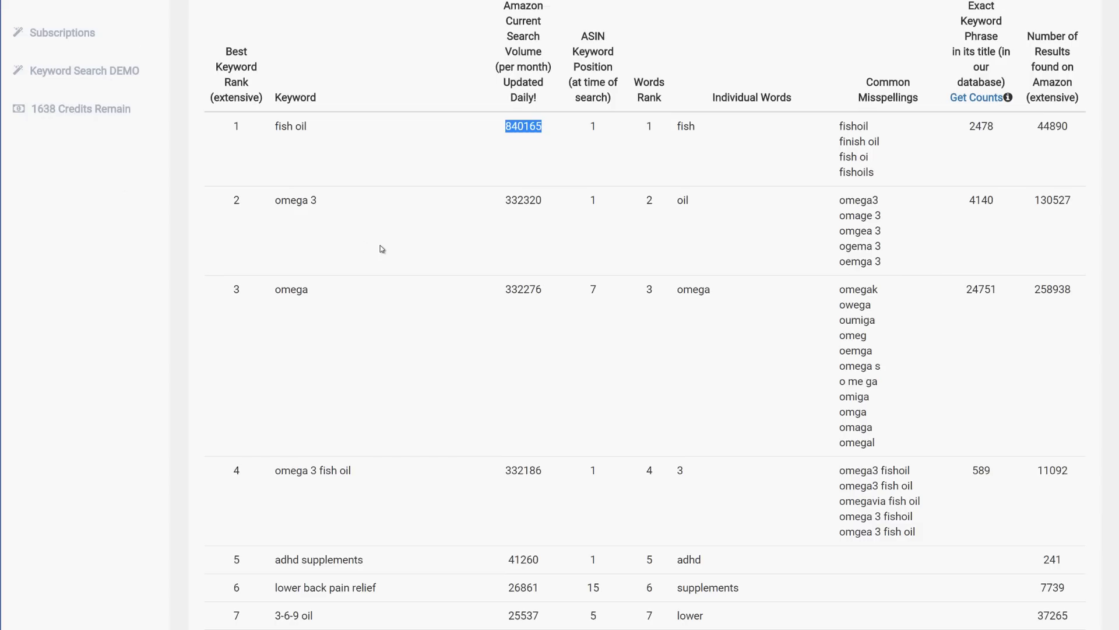
scroll(283, 220, "up", 4)
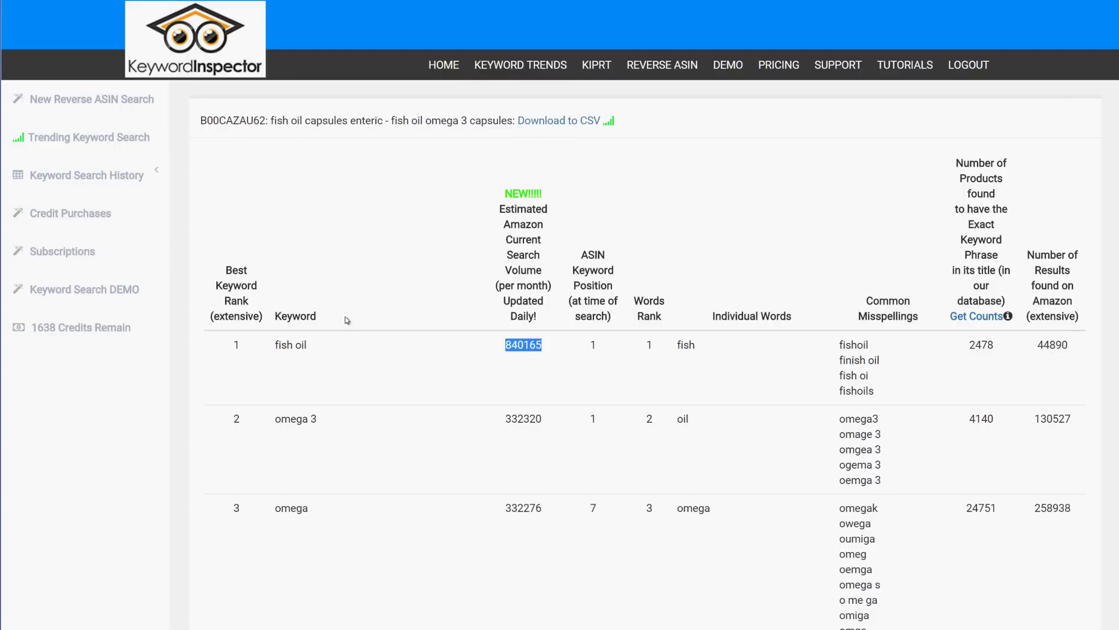
scroll(344, 321, "down", 10)
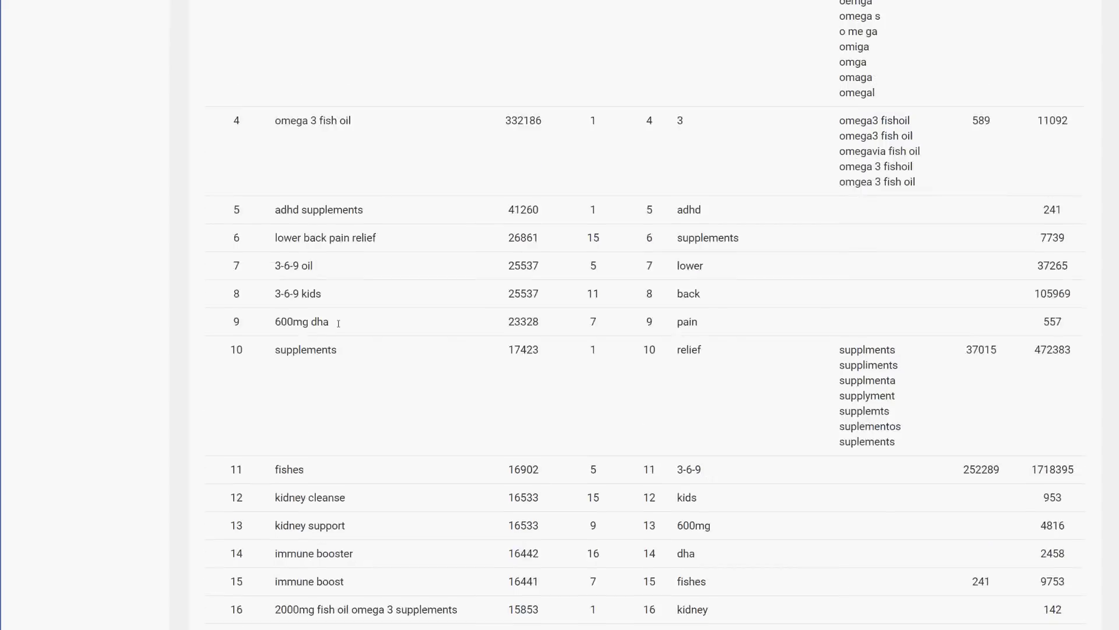
scroll(338, 324, "down", 20)
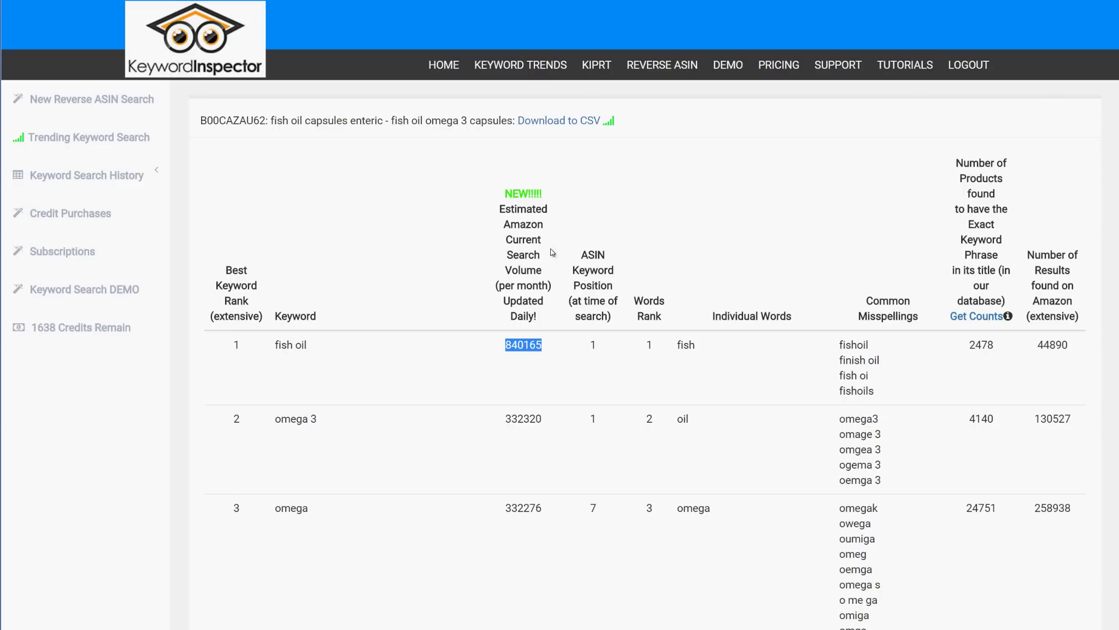
Step: Examine the best keyword rank, search volume and ASIN keyword position given for the fish oil keyword
scroll(410, 377, "down", 3)
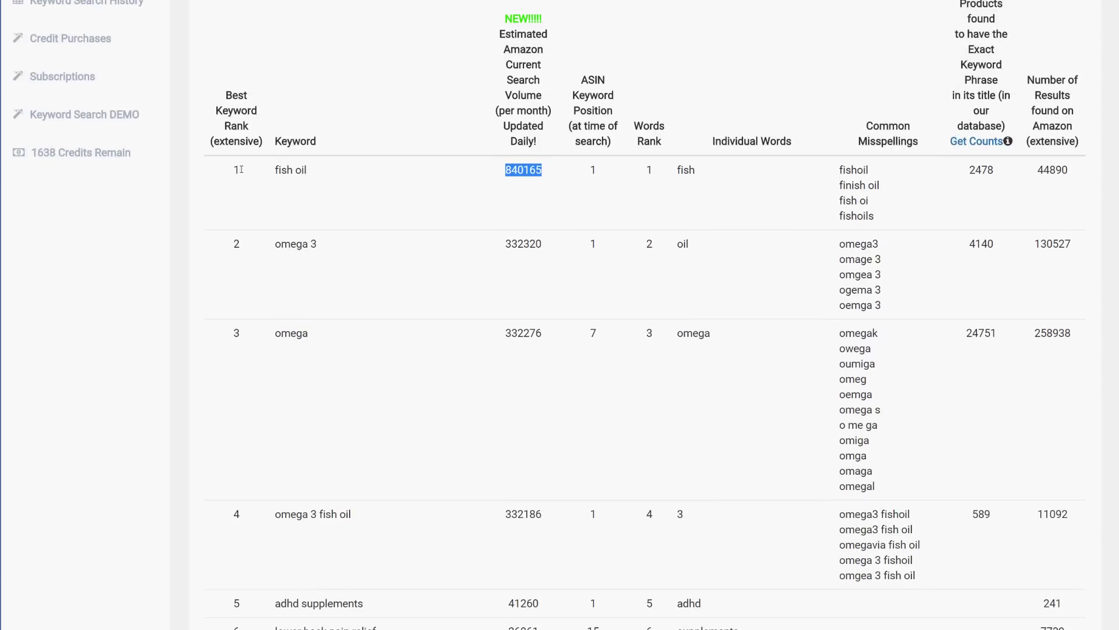
left_click_drag(241, 169, 234, 169)
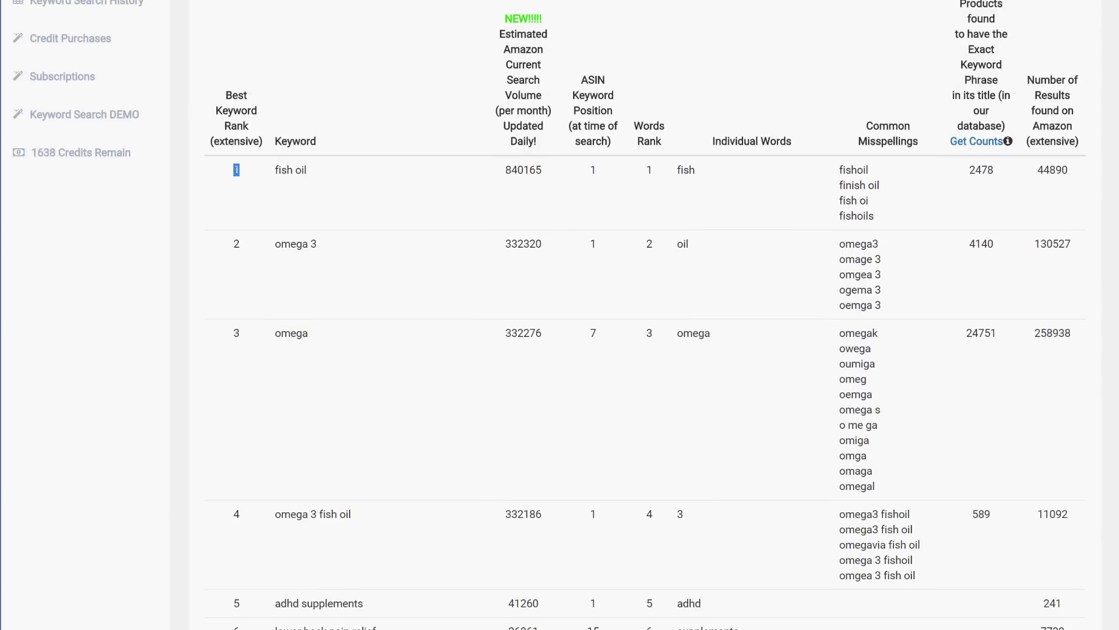
left_click(248, 172)
left_click_drag(504, 169, 546, 174)
scroll(559, 233, "up", 3)
left_click_drag(321, 301, 282, 301)
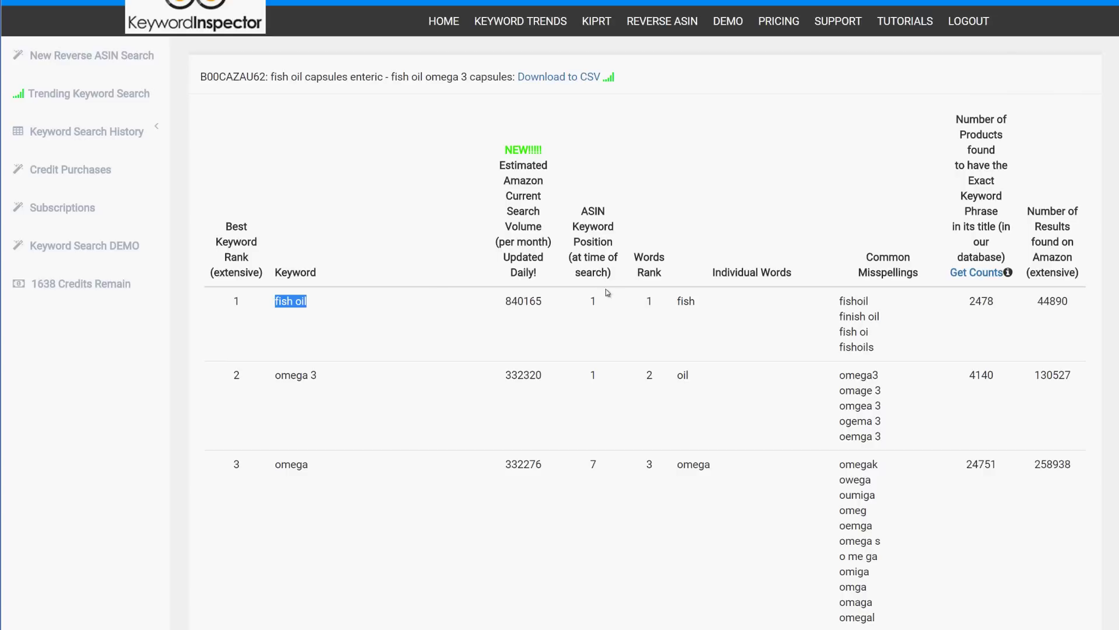
left_click_drag(600, 301, 590, 301)
scroll(596, 264, "down", 2)
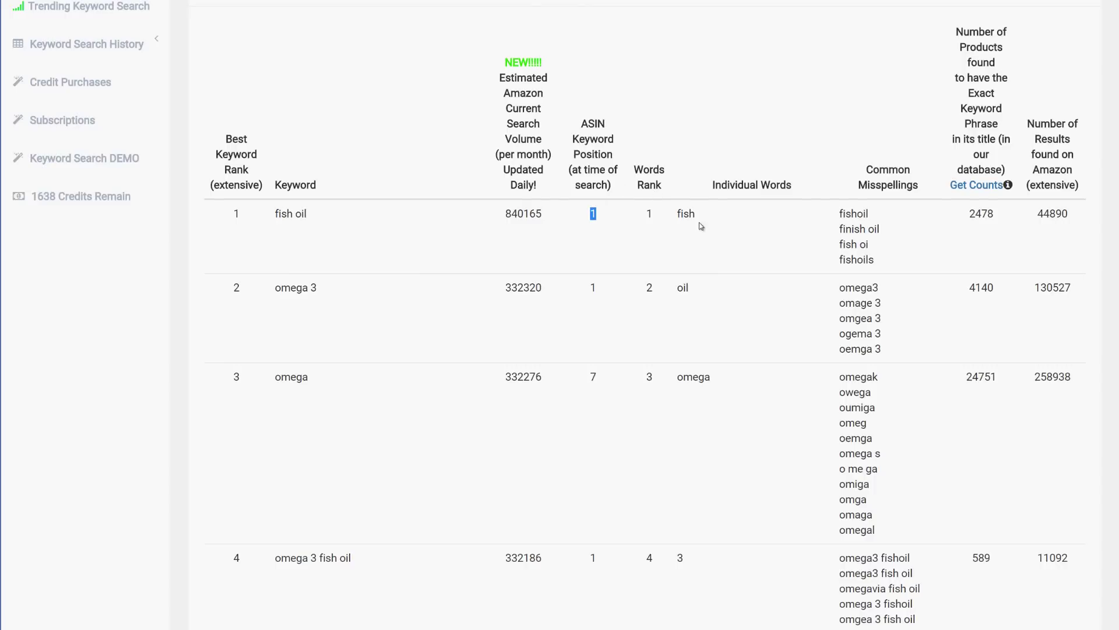
Step: Compare the keyword phrases with the Words Rank and Individual Words columns, starting from the word fish
left_click_drag(695, 217, 676, 217)
left_click_drag(279, 212, 335, 187)
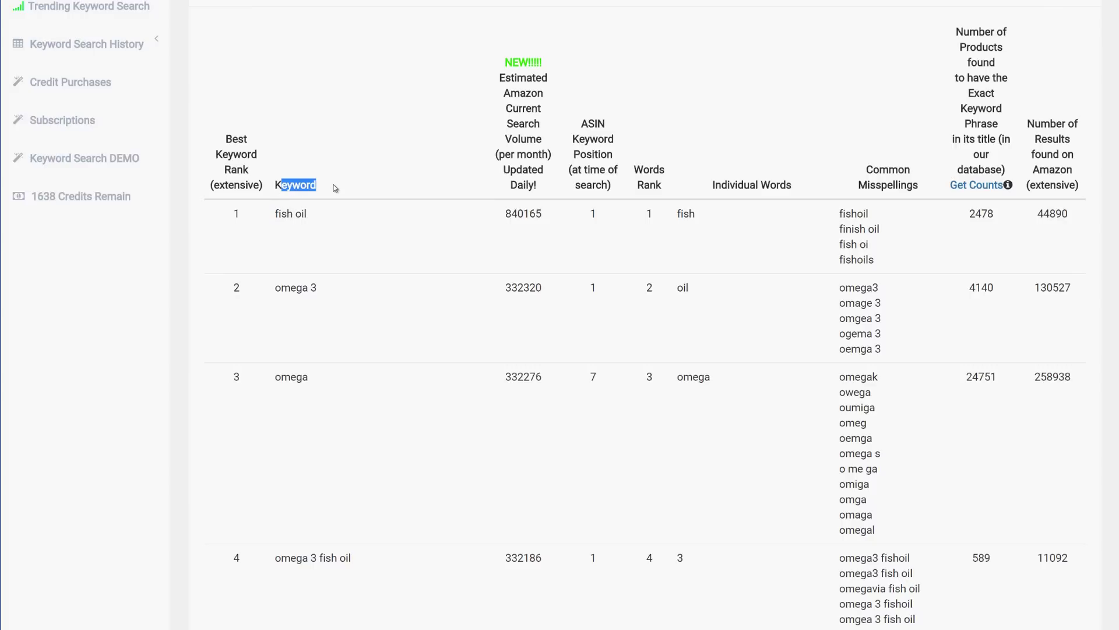
mouse_move(277, 213)
left_mouse_down()
mouse_move(308, 215)
mouse_move(293, 215)
left_mouse_up()
left_click(295, 215)
left_click_drag(678, 215, 696, 215)
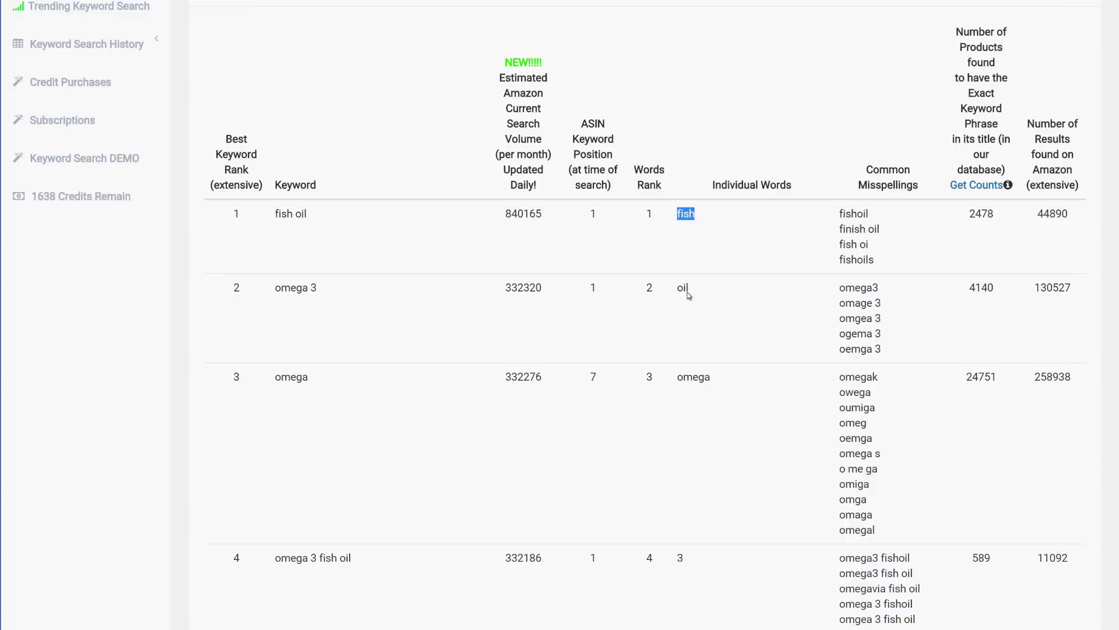
left_click_drag(640, 160, 766, 177)
scroll(909, 250, "down", 2)
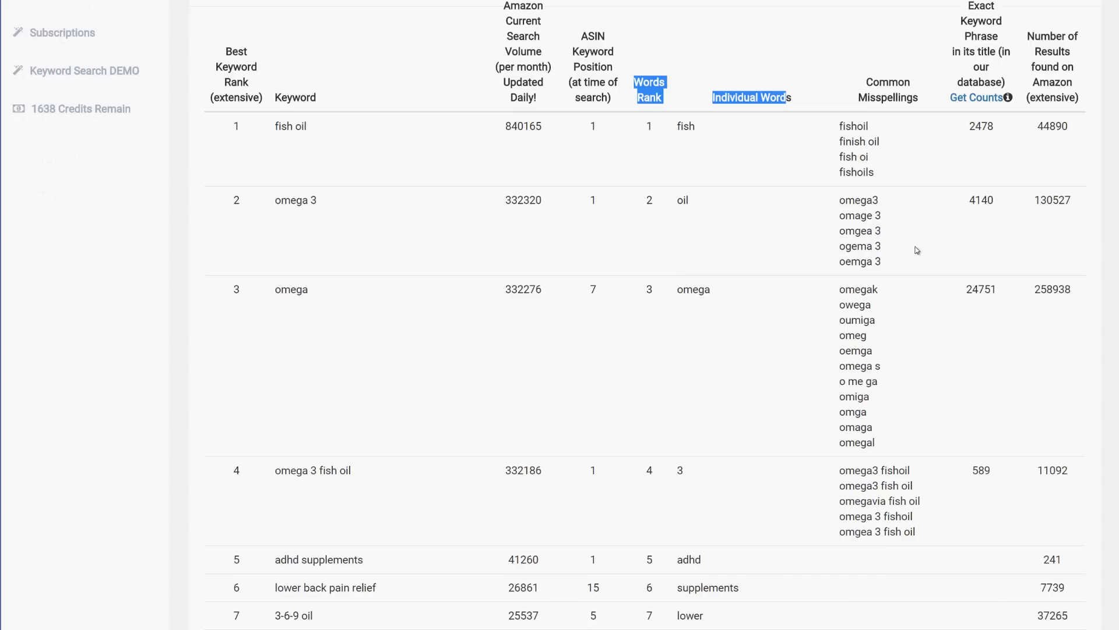
Step: Examine the Common Misspellings column for the keywords fish oil and omega 3
scroll(917, 201, "up", 2)
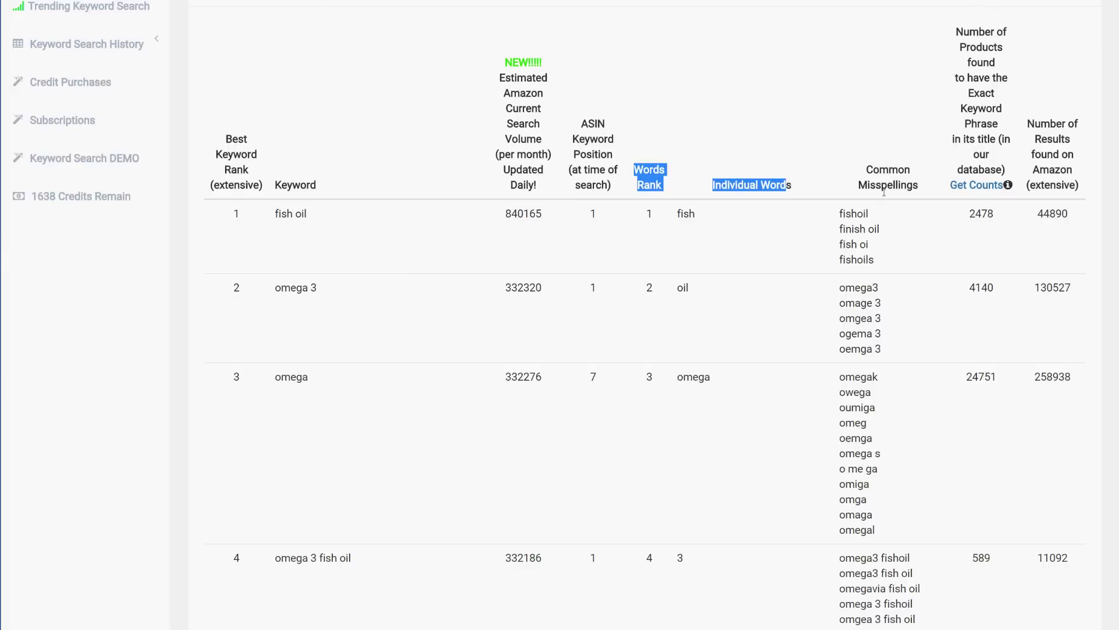
double_click(845, 213)
left_click(871, 221)
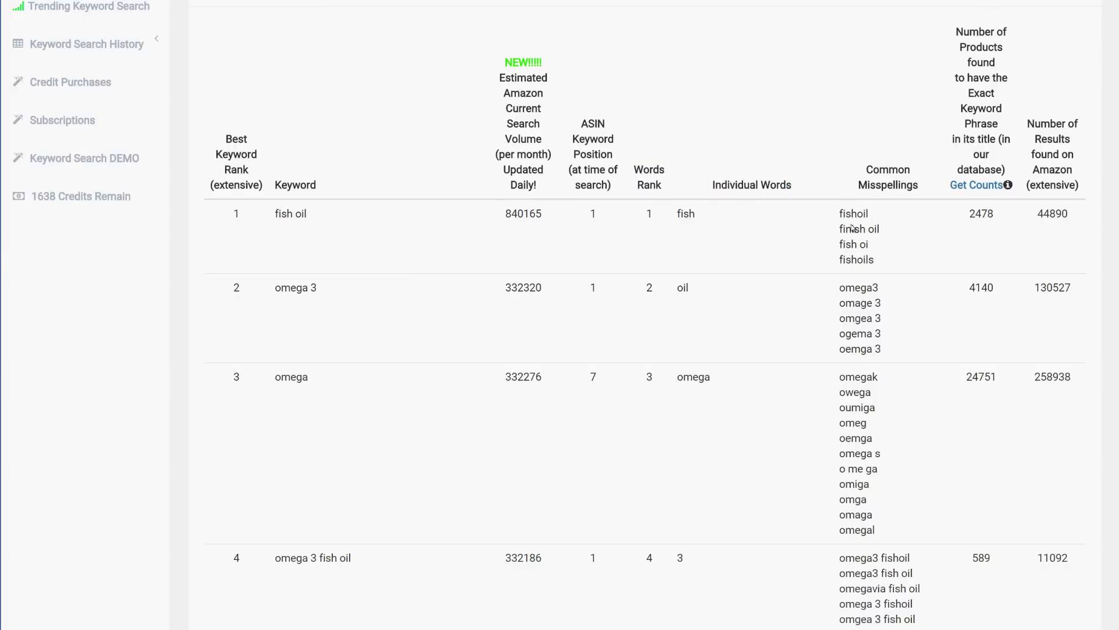
scroll(852, 228, "down", 2)
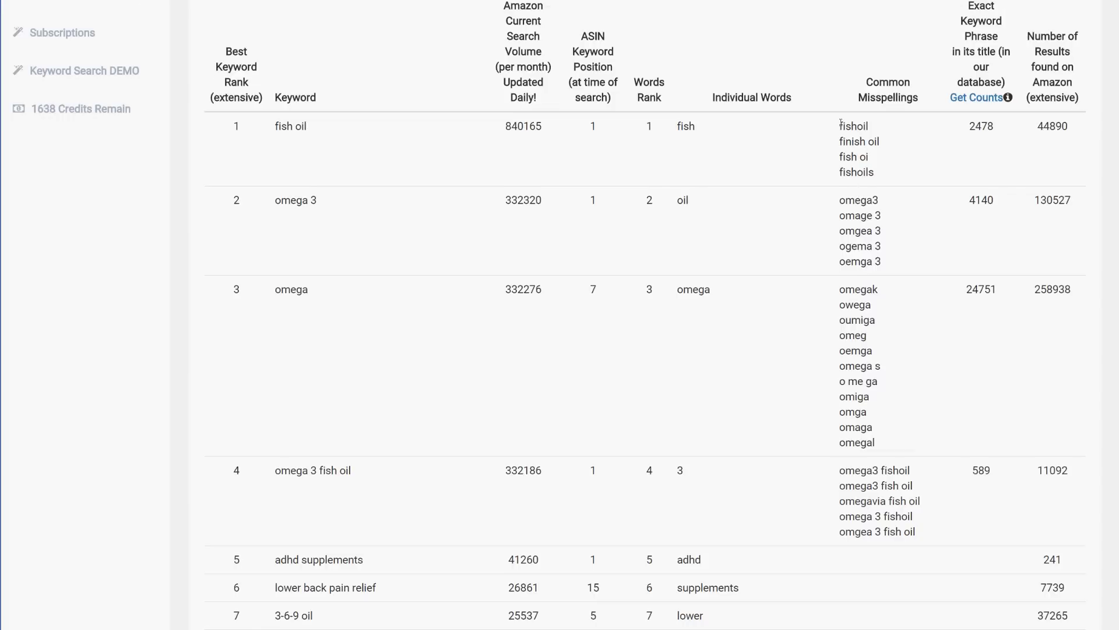
left_click_drag(841, 122, 868, 125)
left_click_drag(323, 199, 276, 200)
left_click(276, 202)
left_click(286, 204)
Step: Check the column counting products with the exact keyword phrase in their title and its Get Counts information
scroll(921, 224, "up", 3)
scroll(948, 277, "down", 3)
scroll(962, 204, "up", 3)
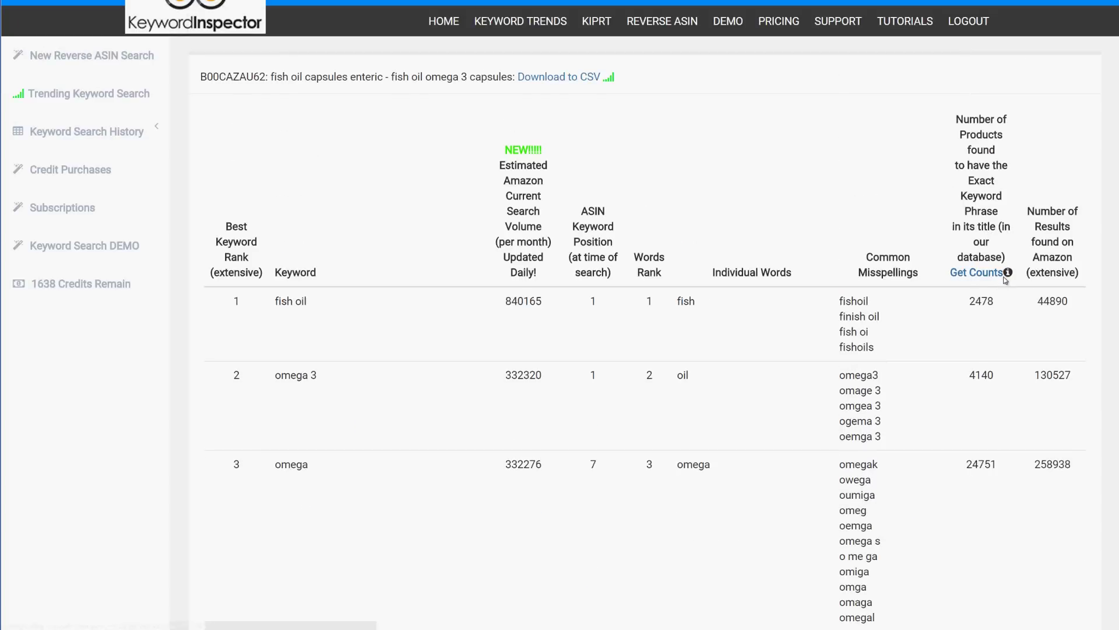
mouse_move(1006, 280)
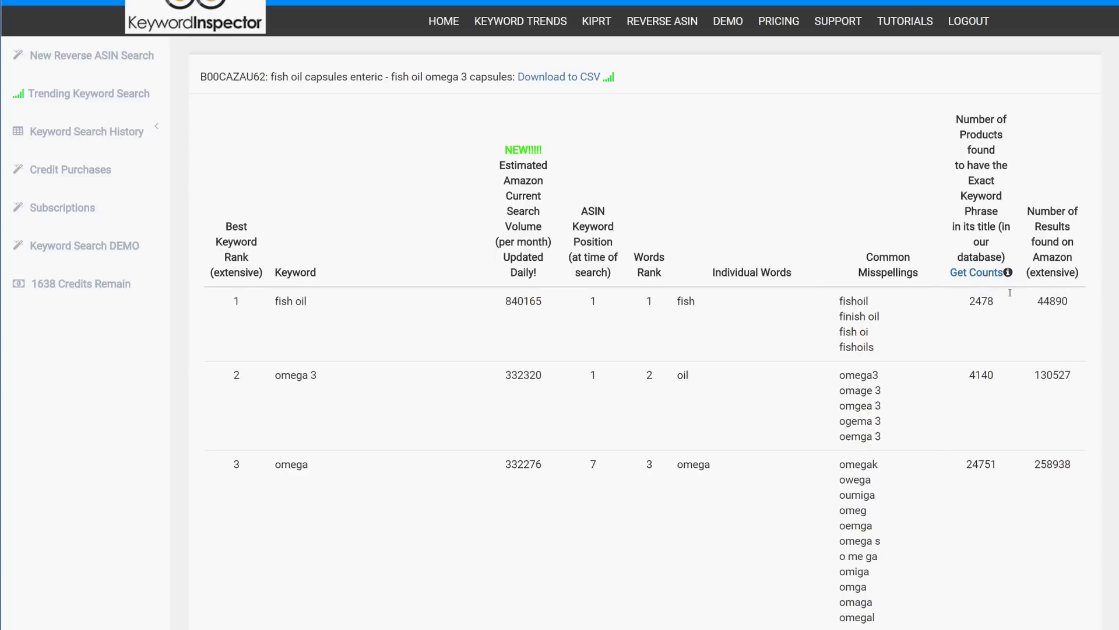
Step: Compare the exact-phrase title count for the keyword fish oil with its number of results found on Amazon
left_click_drag(997, 303, 968, 302)
left_click(992, 302)
left_click_drag(315, 300, 274, 302)
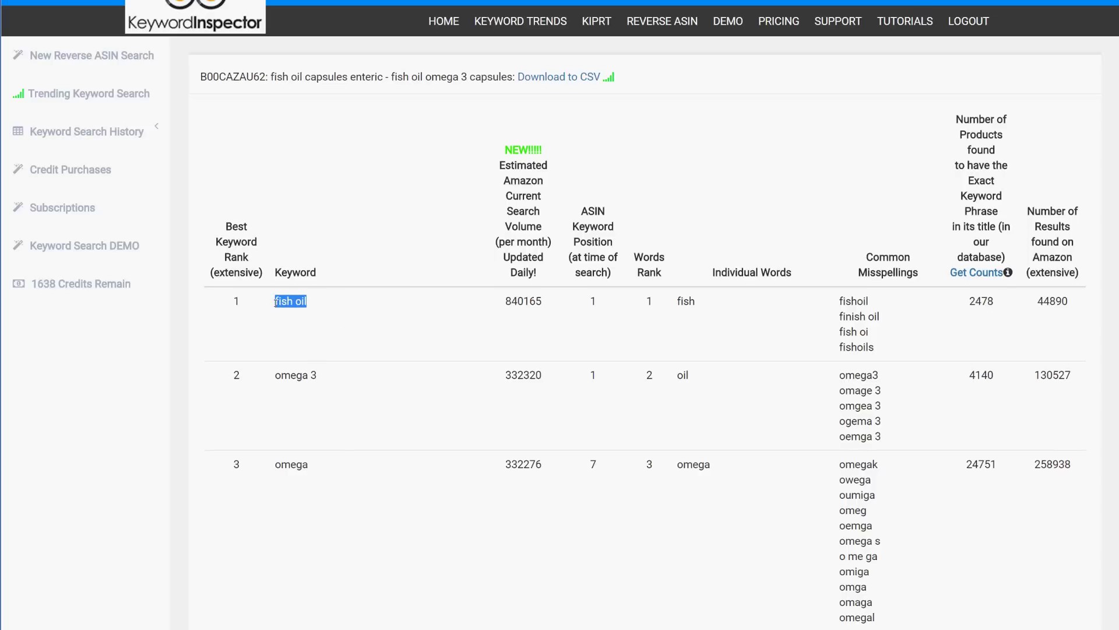
left_click(314, 305)
left_click_drag(309, 301, 274, 302)
left_click(275, 302)
left_click_drag(994, 303, 969, 306)
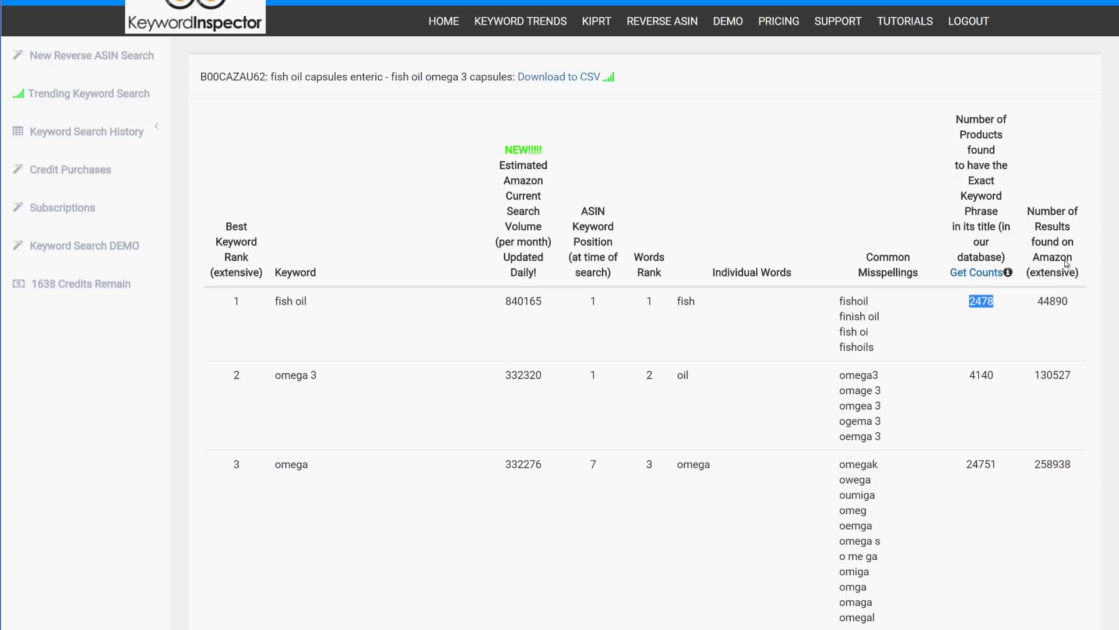
left_click_drag(1070, 301, 1037, 302)
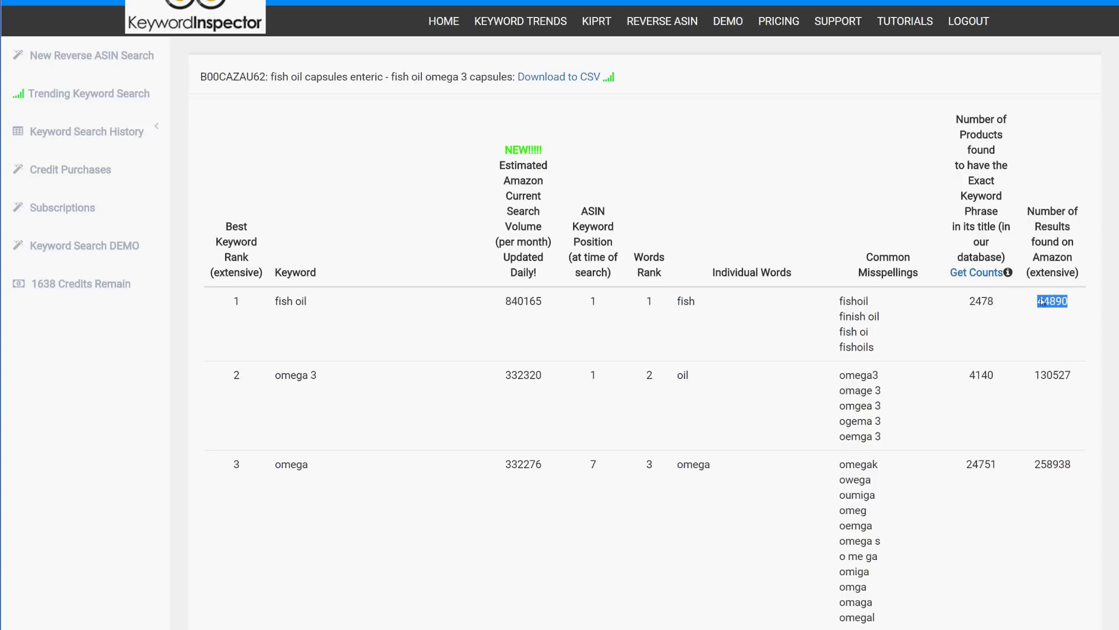
left_click(795, 330)
Step: Review the estimated monthly search volume for fish oil against the other top keywords
scroll(432, 356, "down", 2)
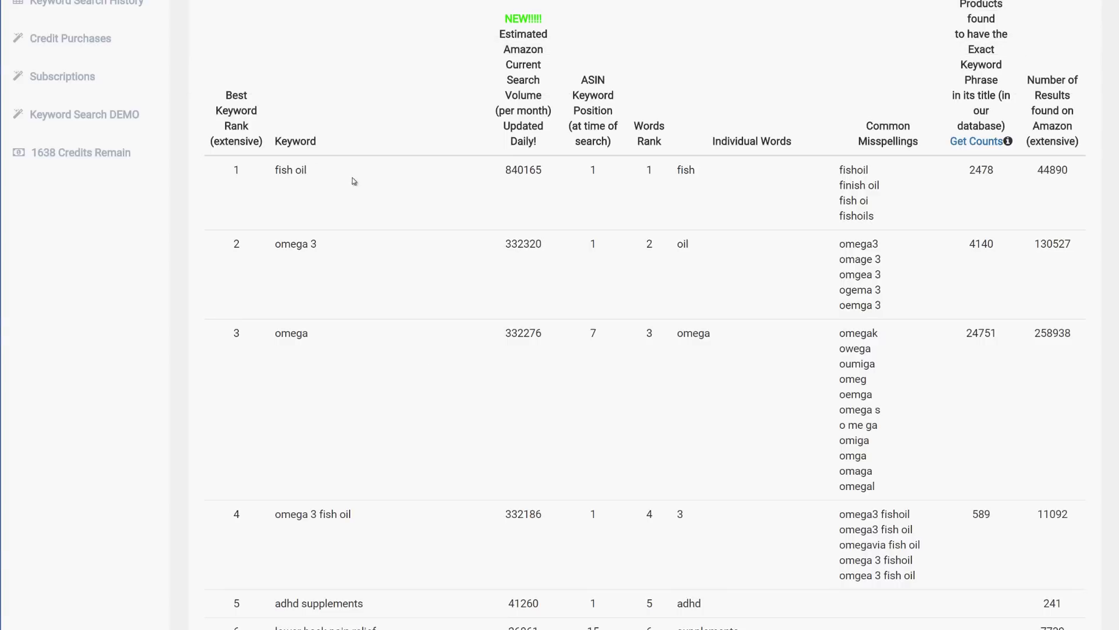
left_click_drag(311, 170, 272, 173)
left_click_drag(541, 169, 505, 171)
scroll(408, 175, "down", 2)
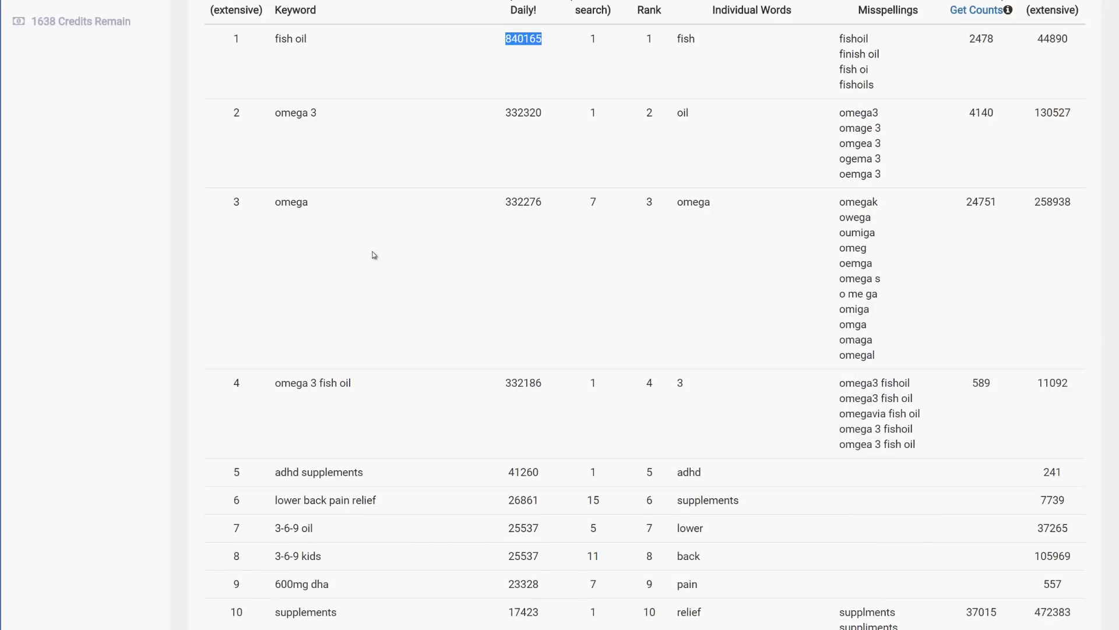
scroll(374, 255, "down", 1)
scroll(361, 255, "up", 4)
scroll(344, 261, "down", 3)
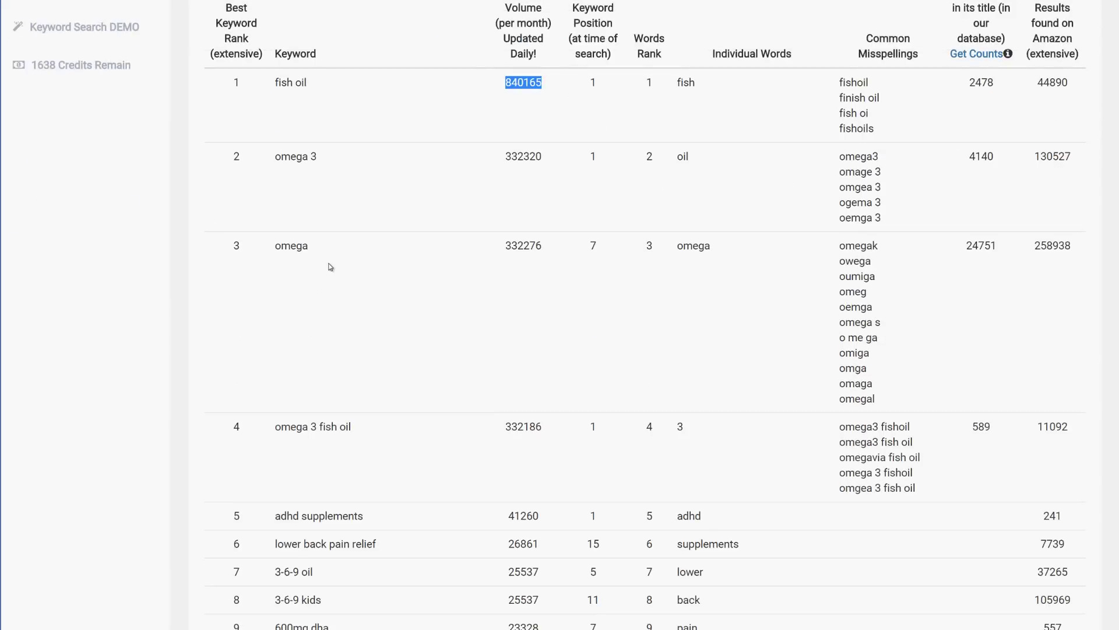
scroll(336, 257, "up", 1)
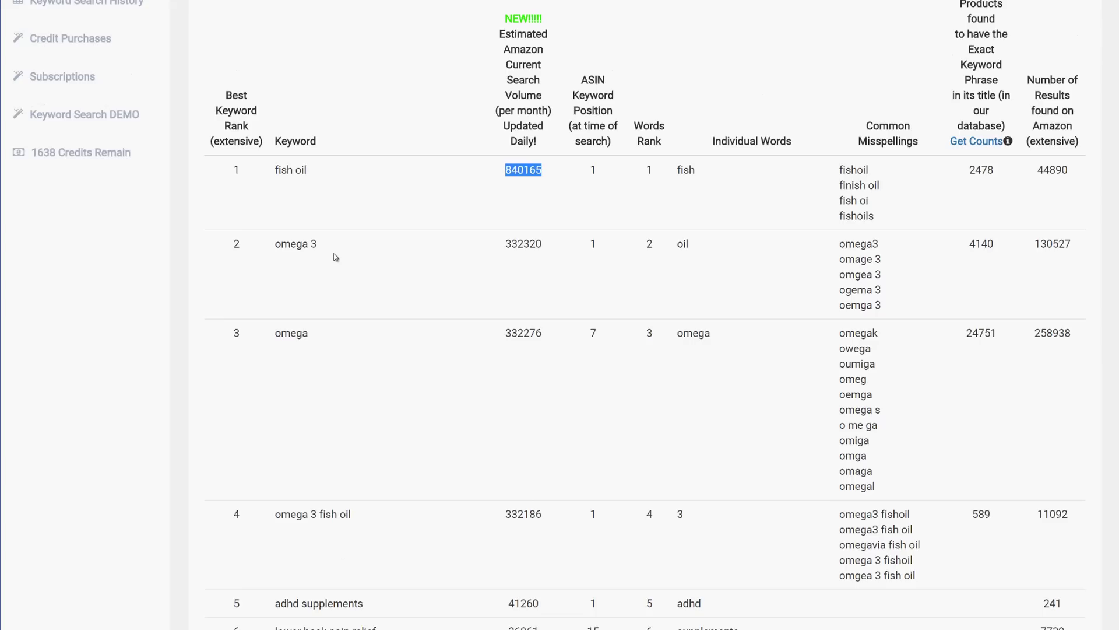
Step: Read through the highest-ranked phrases in the Keyword column, starting from fish oil and omega 3
left_click(303, 173)
double_click(303, 174)
scroll(319, 295, "down", 5)
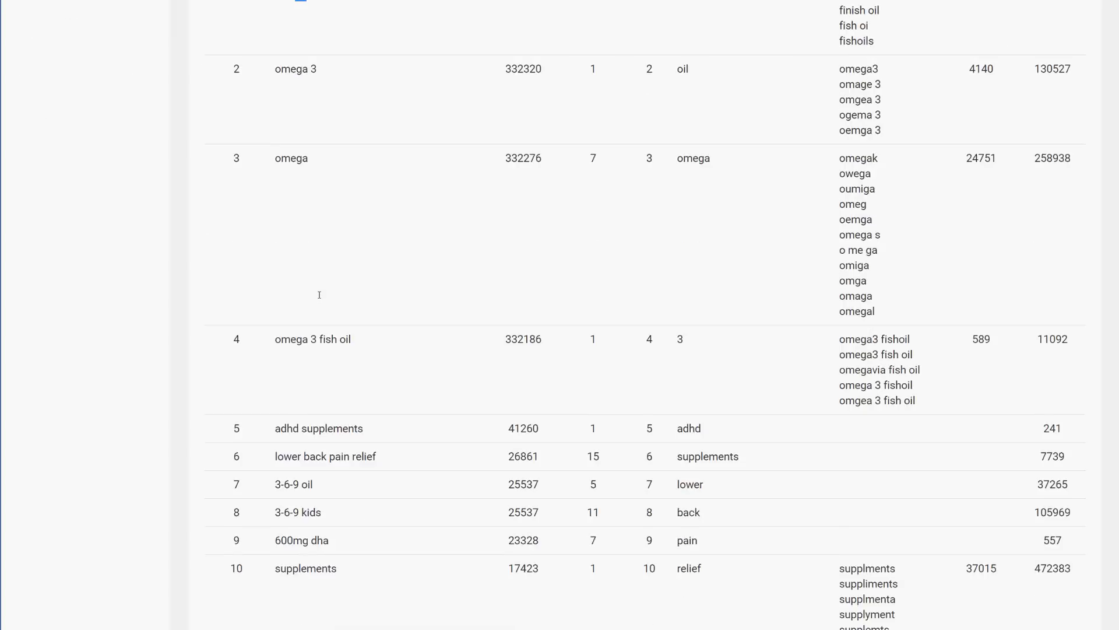
scroll(320, 298, "up", 6)
scroll(320, 298, "down", 4)
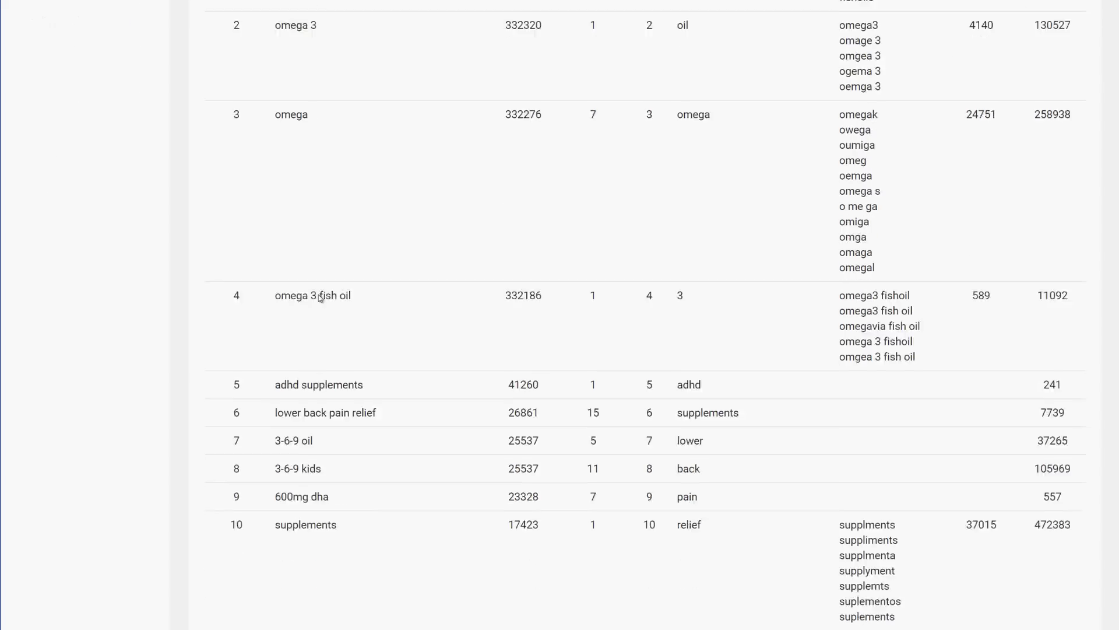
scroll(320, 298, "up", 2)
scroll(319, 295, "up", 1)
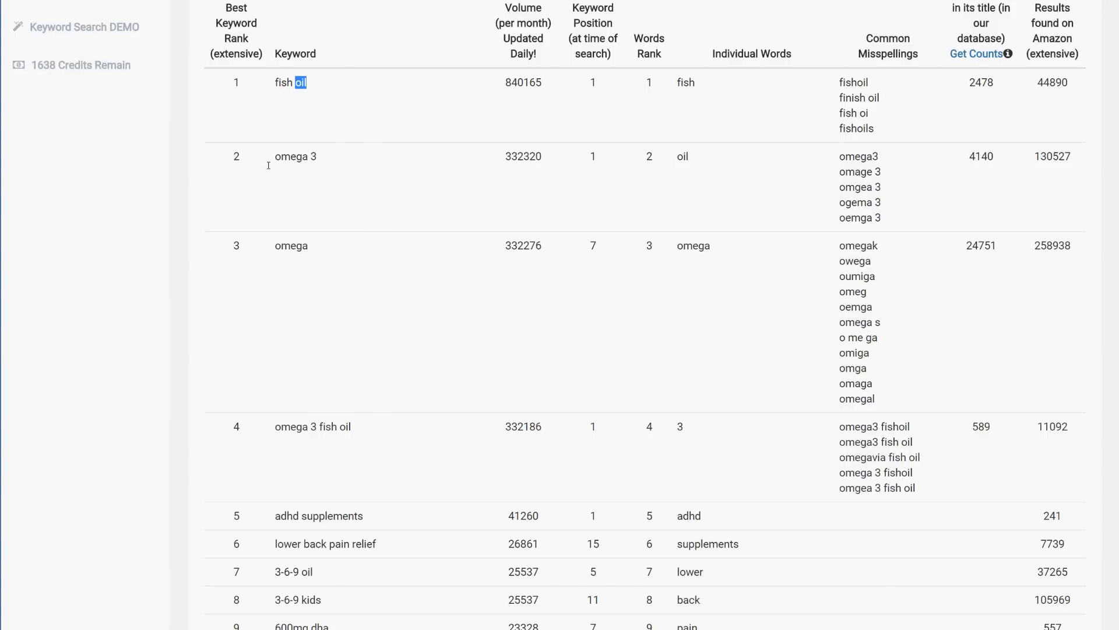
left_click_drag(276, 82, 312, 86)
left_click_drag(319, 158, 274, 160)
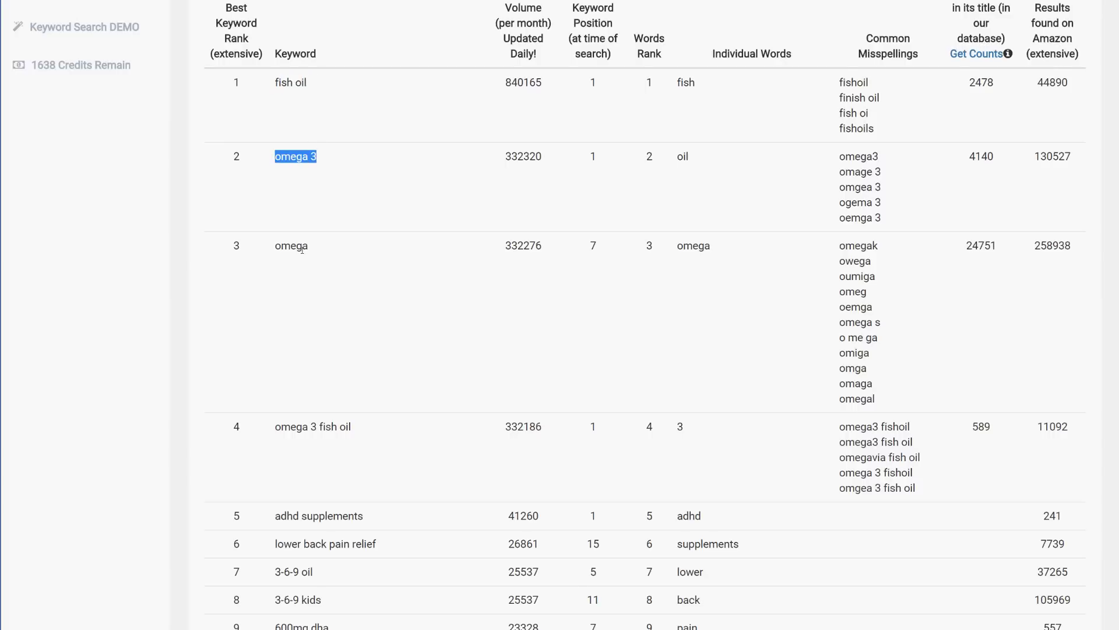
scroll(357, 383, "down", 3)
scroll(357, 383, "up", 3)
Step: Review the top entries of the Individual Words column, starting with fish and oil
left_click_drag(674, 83, 699, 86)
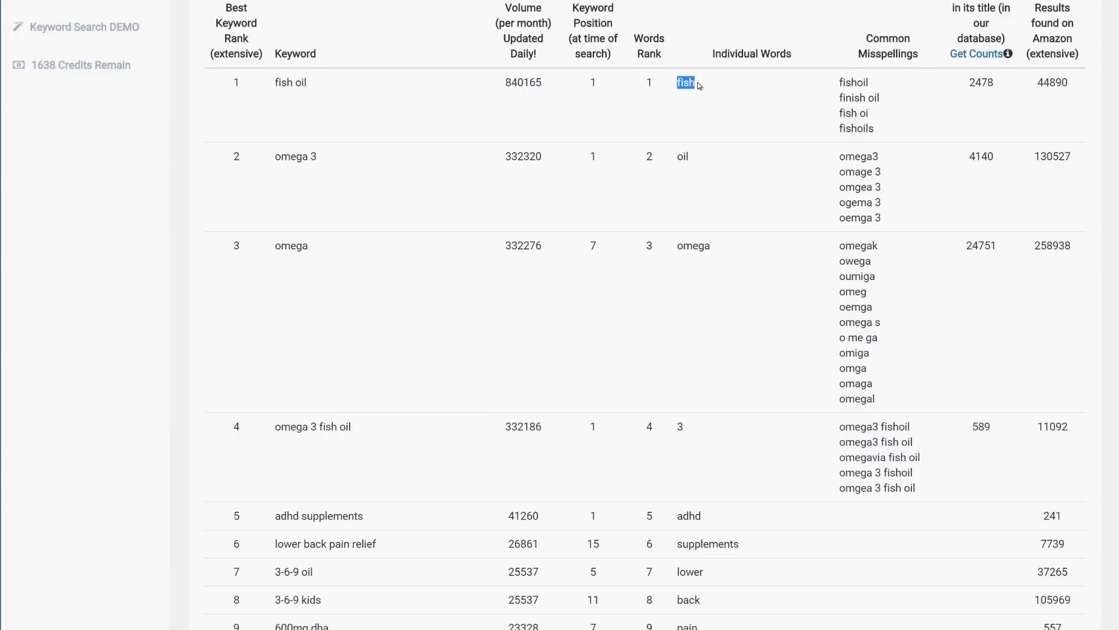
left_click_drag(694, 156, 676, 156)
scroll(700, 188, "down", 3)
scroll(704, 236, "up", 4)
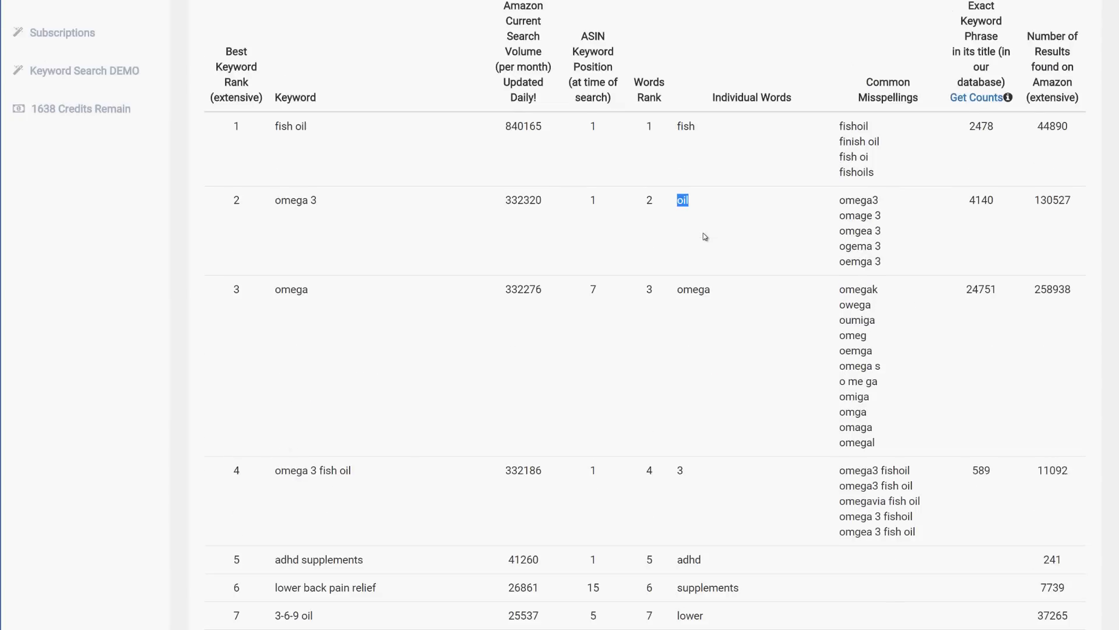
scroll(703, 233, "up", 2)
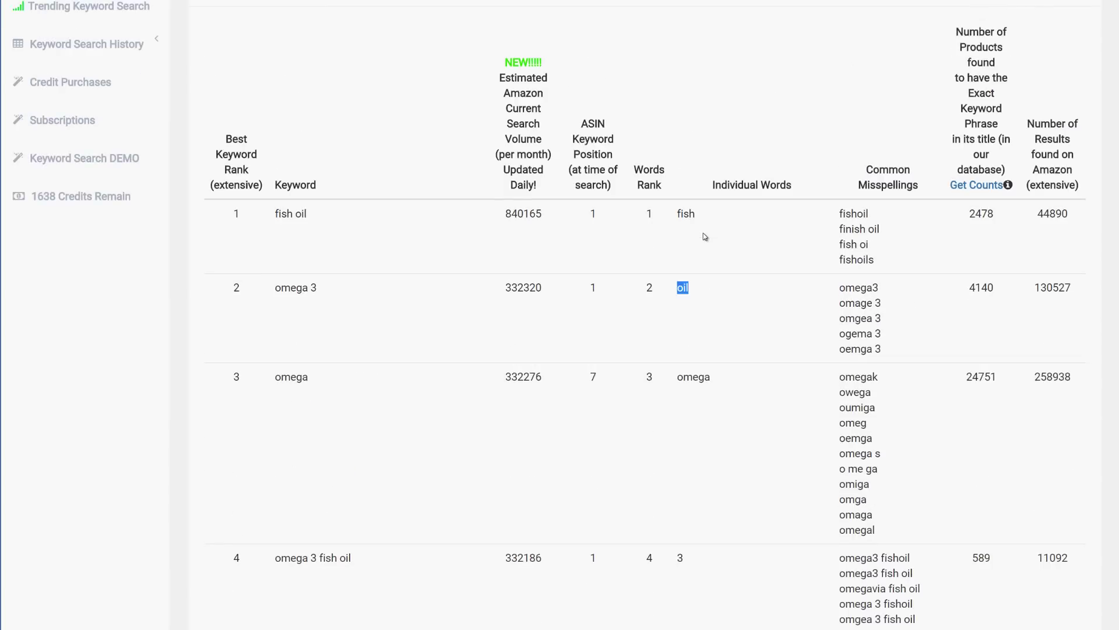
Step: Examine the Keyword column heading and the ASIN Keyword Position given for fish oil
scroll(706, 236, "up", 2)
scroll(705, 236, "down", 2)
scroll(694, 232, "up", 3)
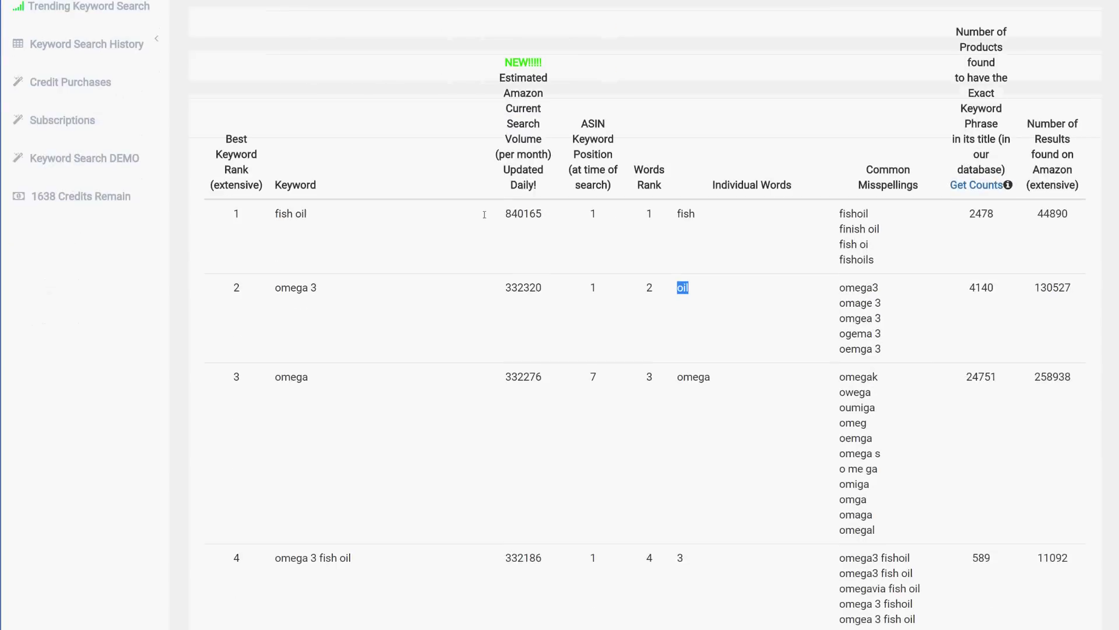
scroll(416, 285, "down", 3)
left_click_drag(275, 190, 326, 190)
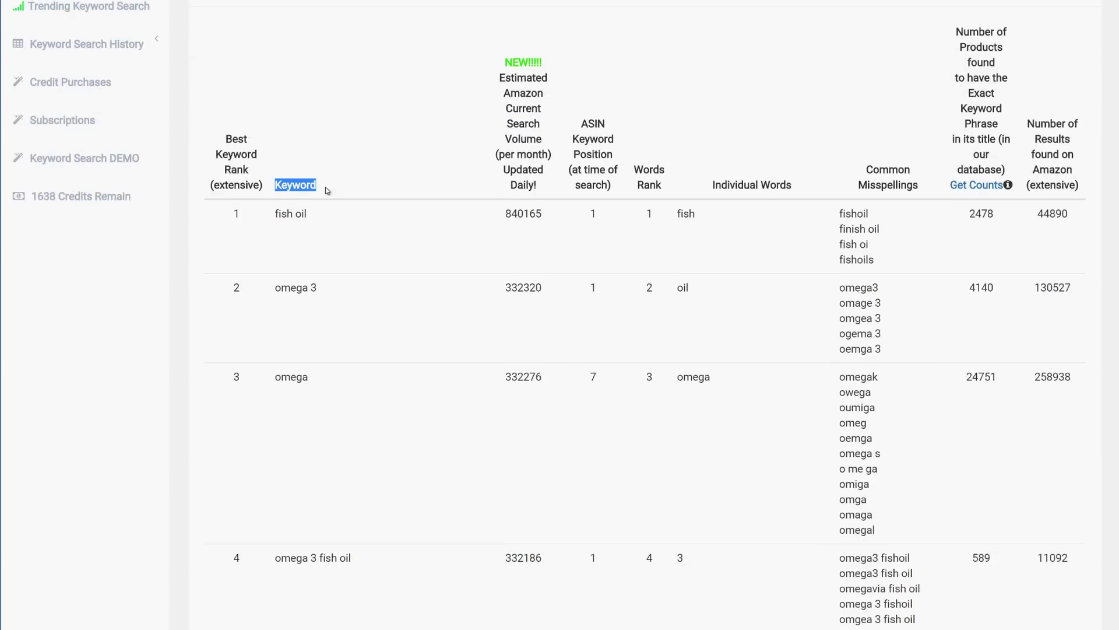
left_click_drag(583, 139, 612, 189)
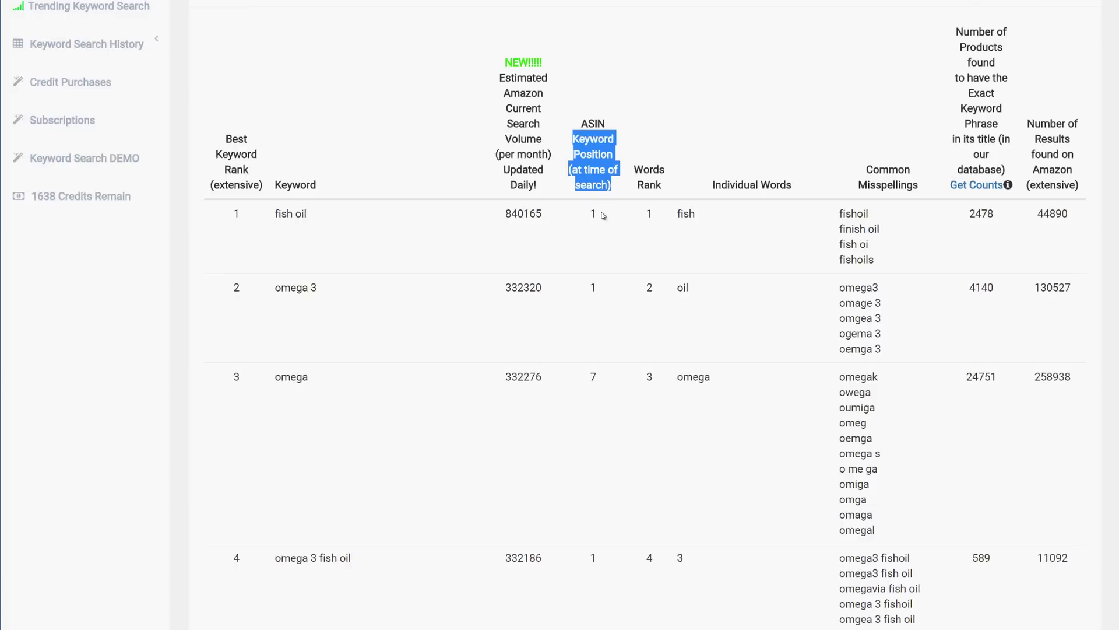
left_click_drag(603, 215, 588, 217)
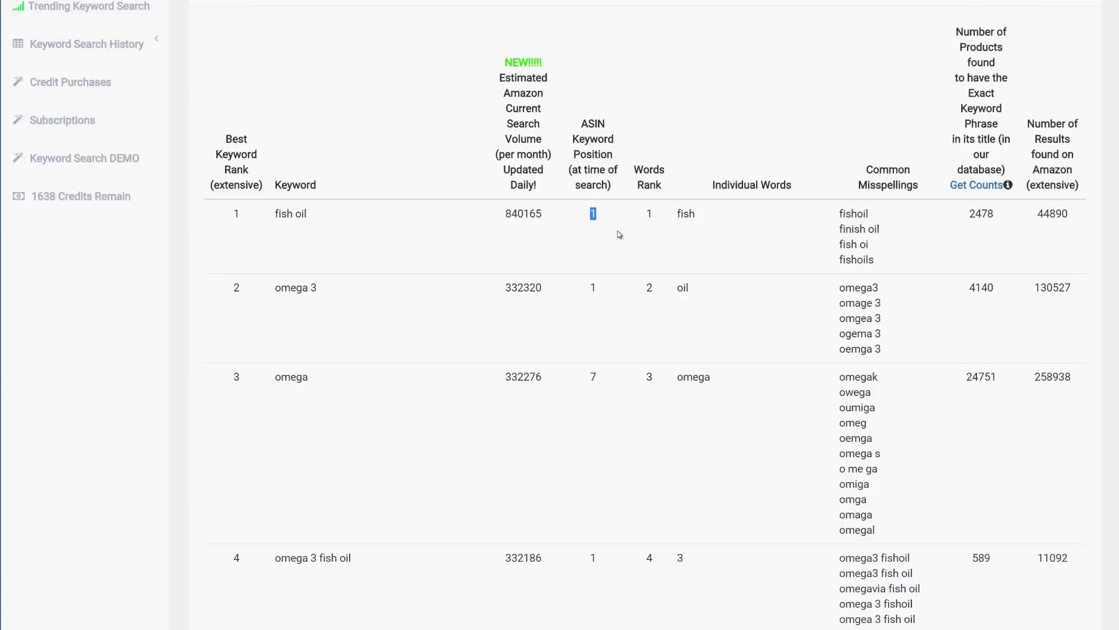
Step: Open a new product research form in the KIPRT tool and look over its search fields, filters and categories
scroll(620, 235, "up", 3)
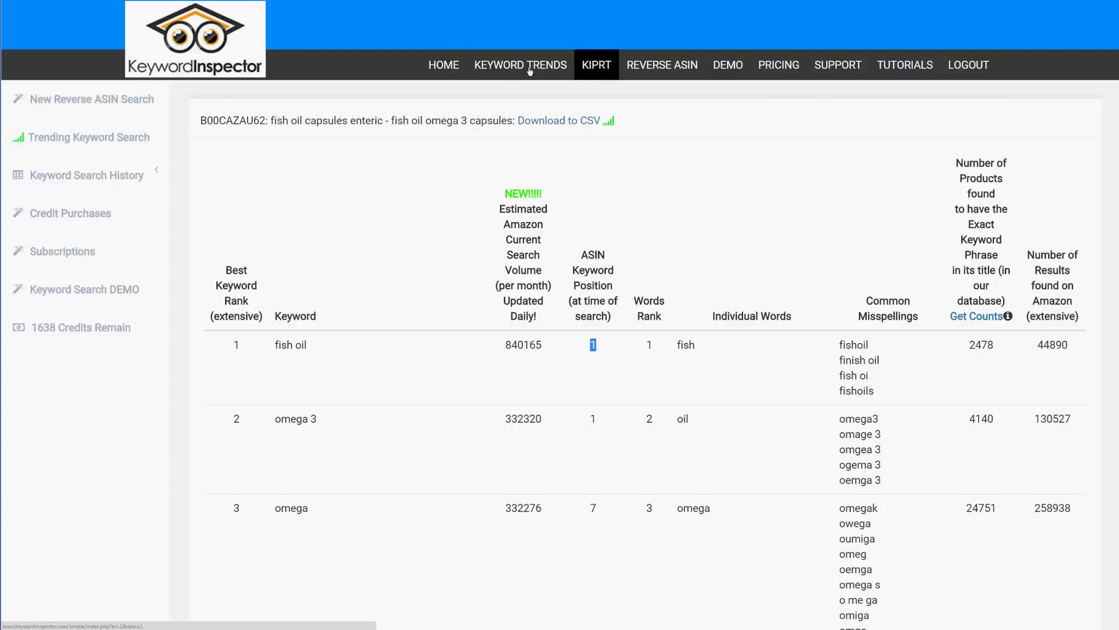
left_click(601, 70)
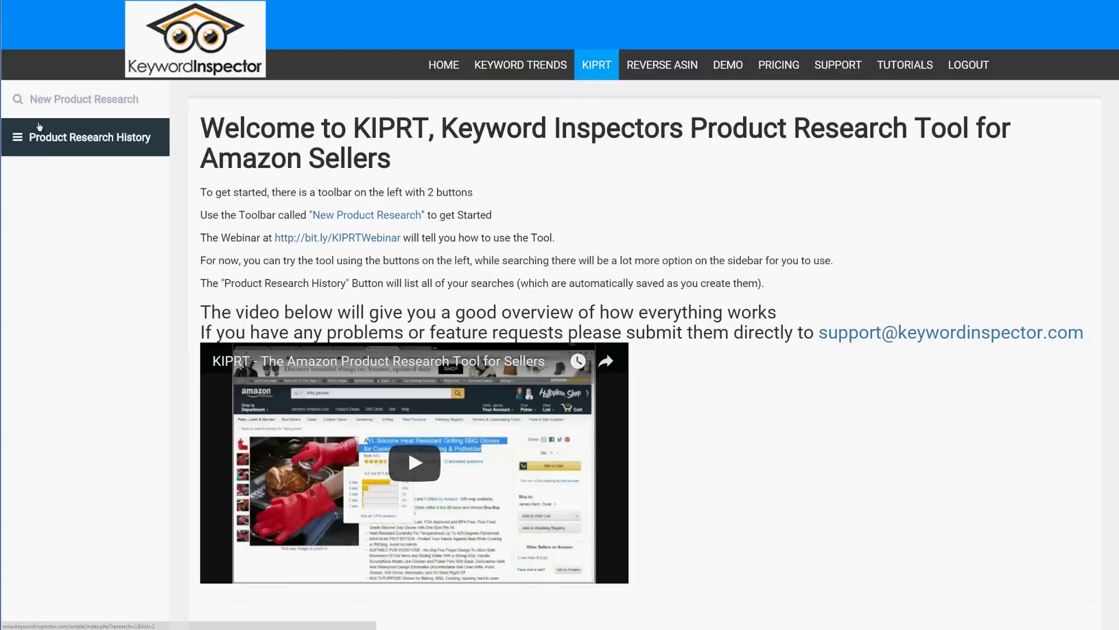
left_click(95, 106)
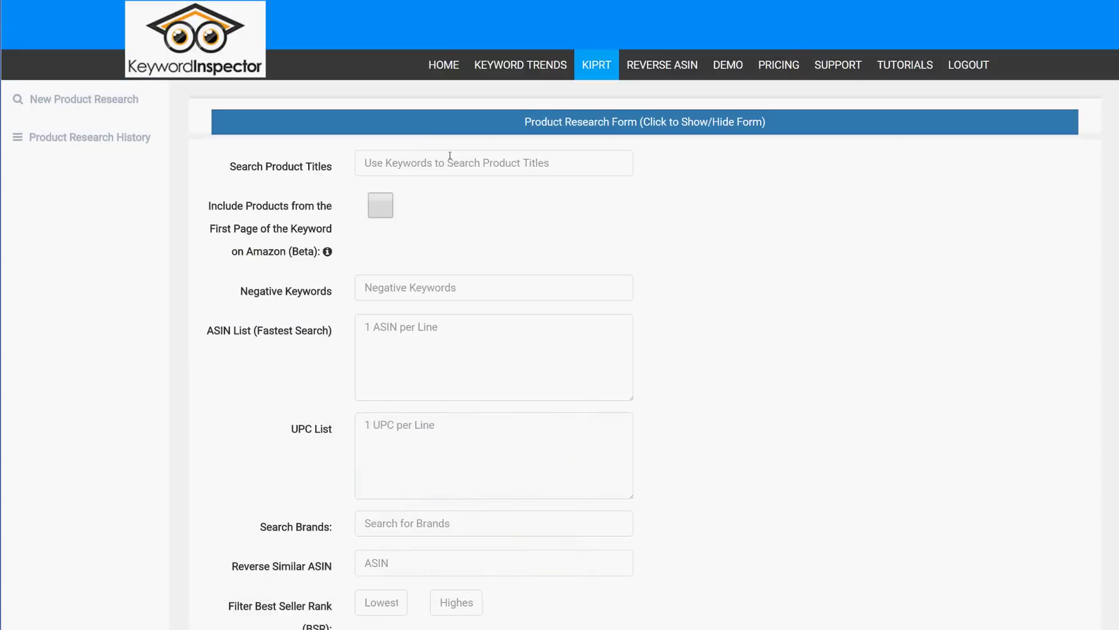
scroll(458, 296, "down", 20)
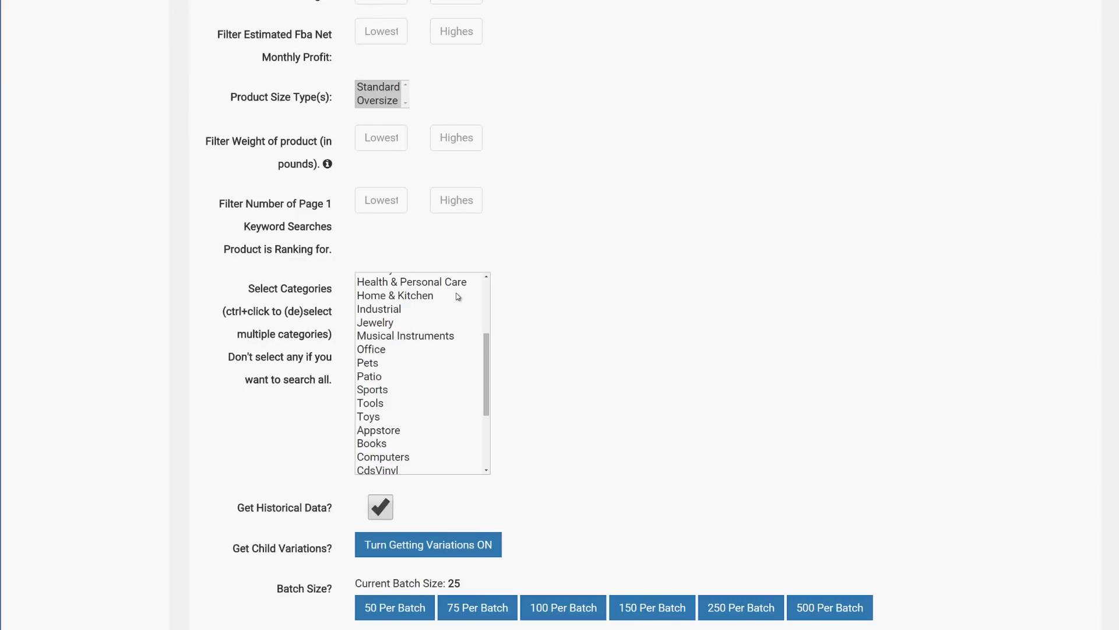
scroll(570, 272, "up", 20)
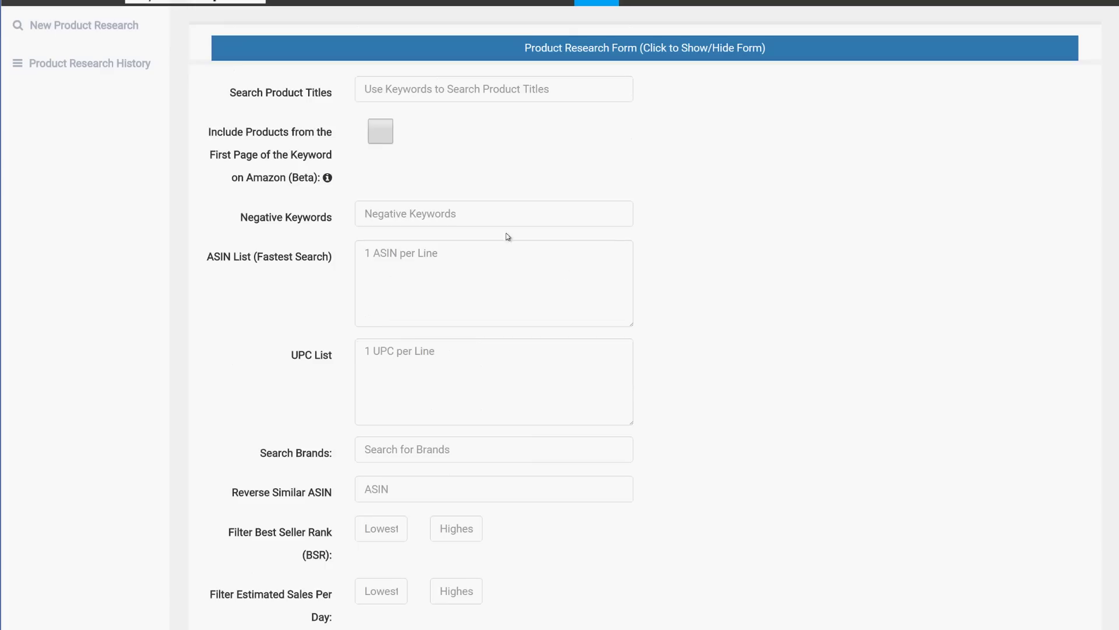
scroll(350, 363, "down", 1)
scroll(385, 262, "up", 3)
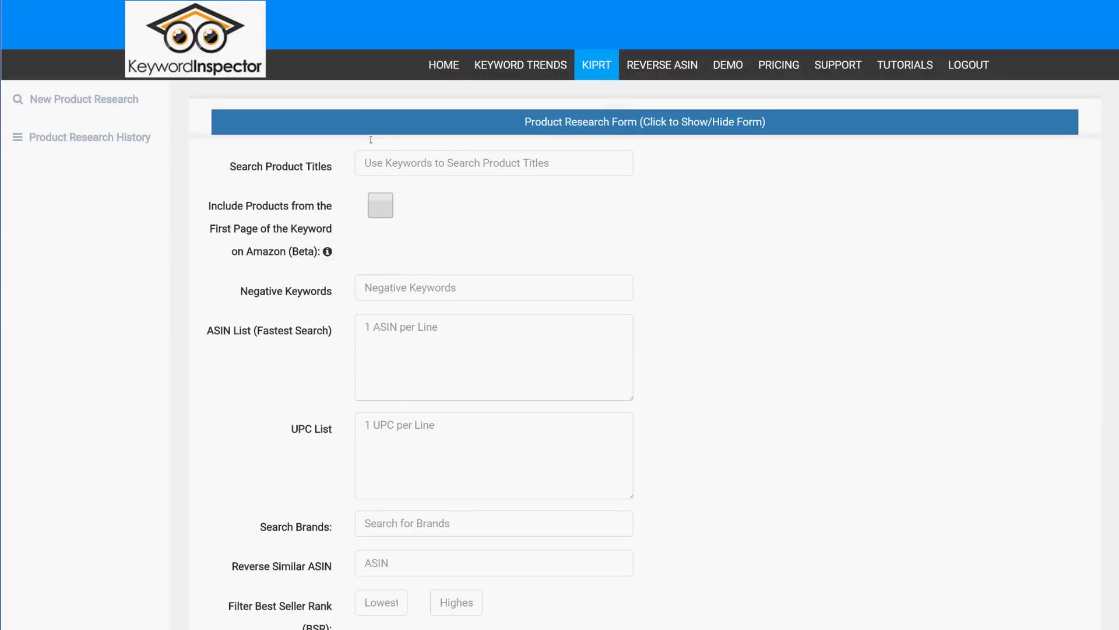
Step: Examine the form's Search Product Titles, Amazon first-page inclusion and Negative Keywords fields
left_click_drag(229, 167, 332, 168)
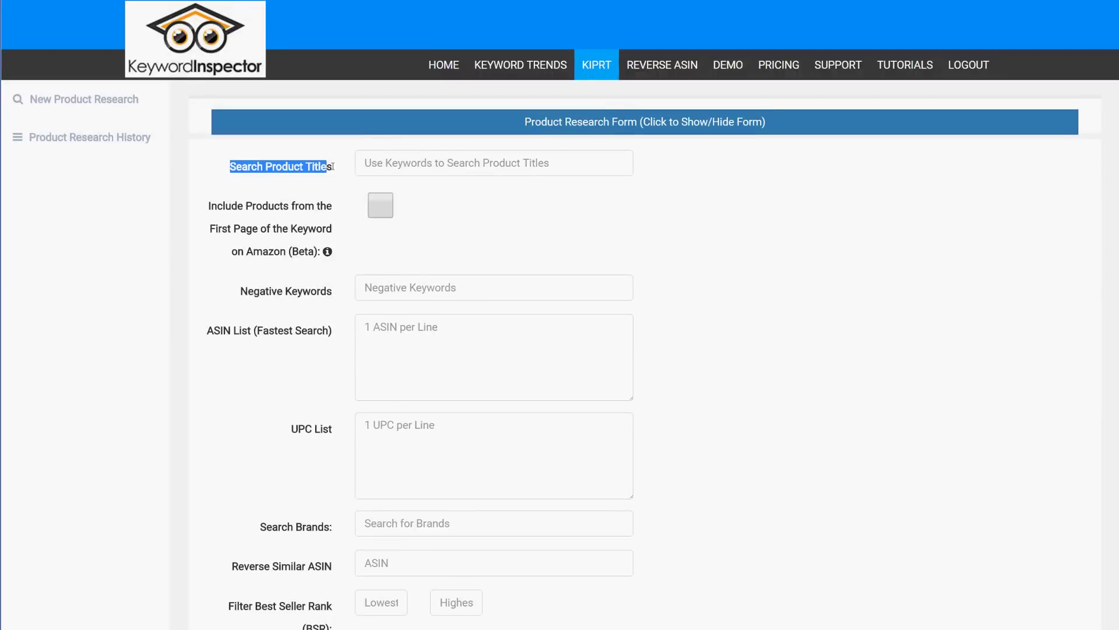
left_click(419, 162)
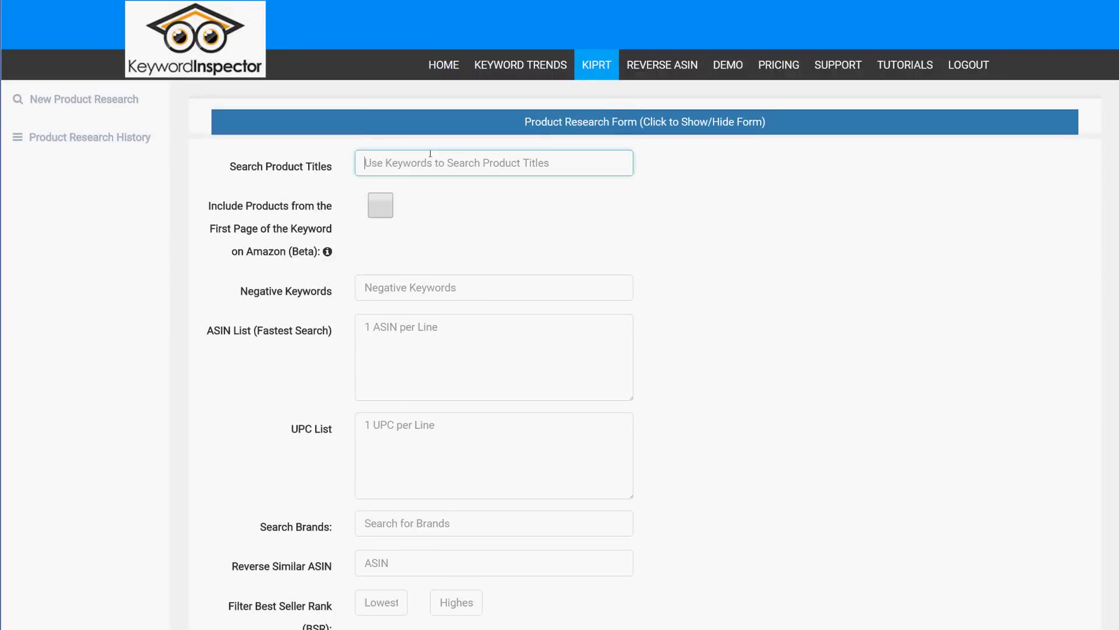
scroll(419, 209, "down", 1)
scroll(399, 148, "up", 1)
scroll(406, 250, "down", 2)
scroll(429, 169, "up", 2)
scroll(437, 250, "down", 2)
left_click(415, 152)
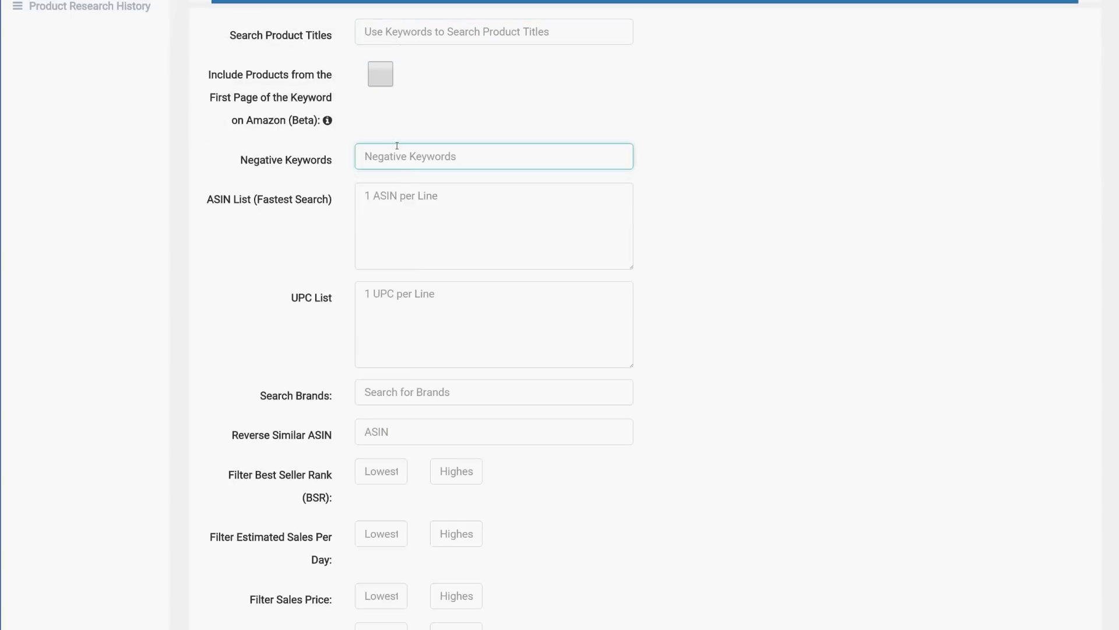
Step: Examine the ASIN List, UPC List and Search Brands fields of the product research form
scroll(425, 181, "down", 2)
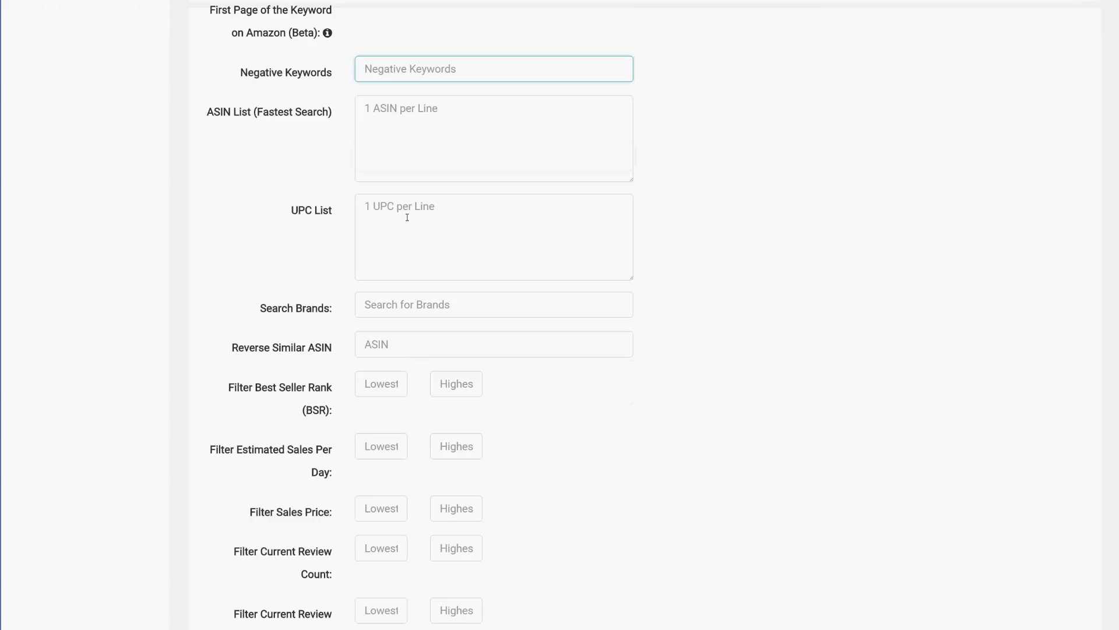
scroll(412, 240, "up", 2)
left_click(434, 199)
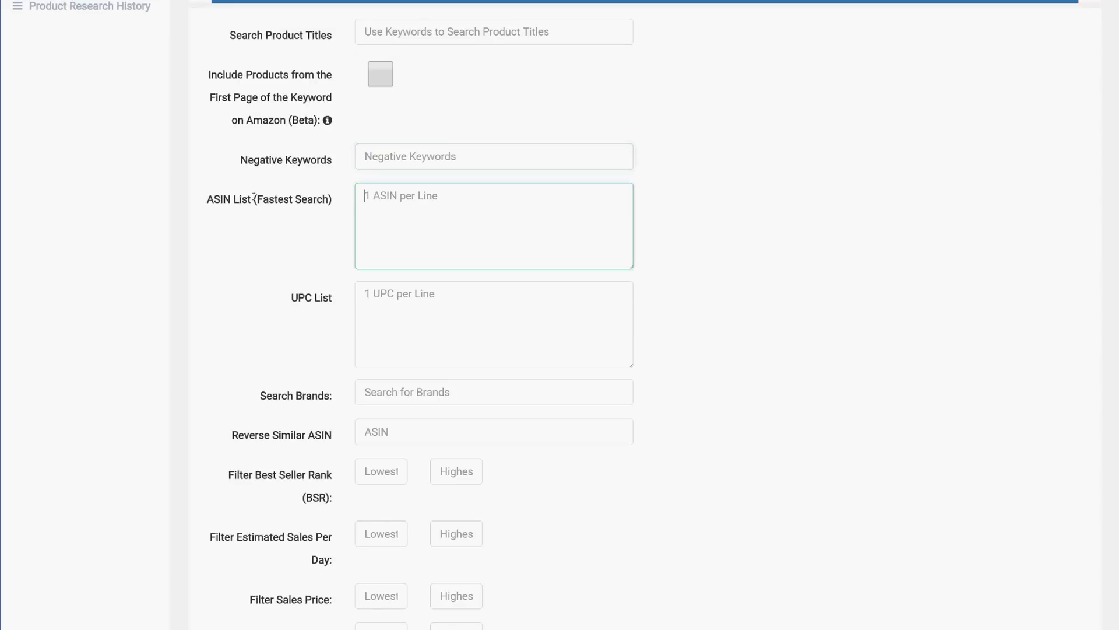
scroll(422, 254, "down", 3)
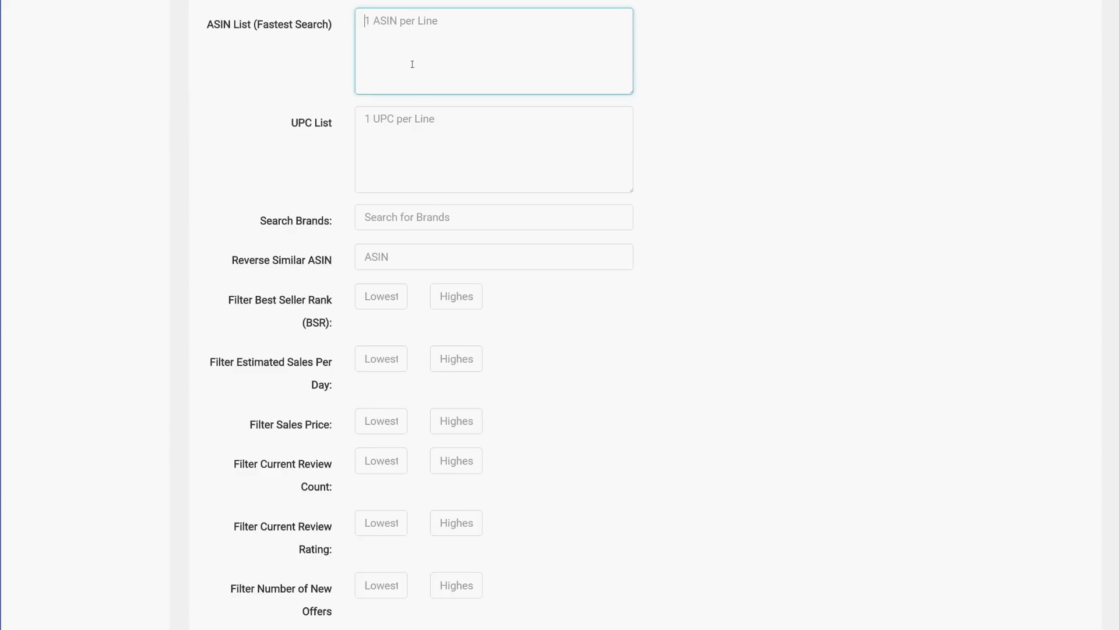
scroll(385, 76, "down", 2)
scroll(379, 87, "up", 2)
scroll(398, 212, "down", 3)
left_click(400, 88)
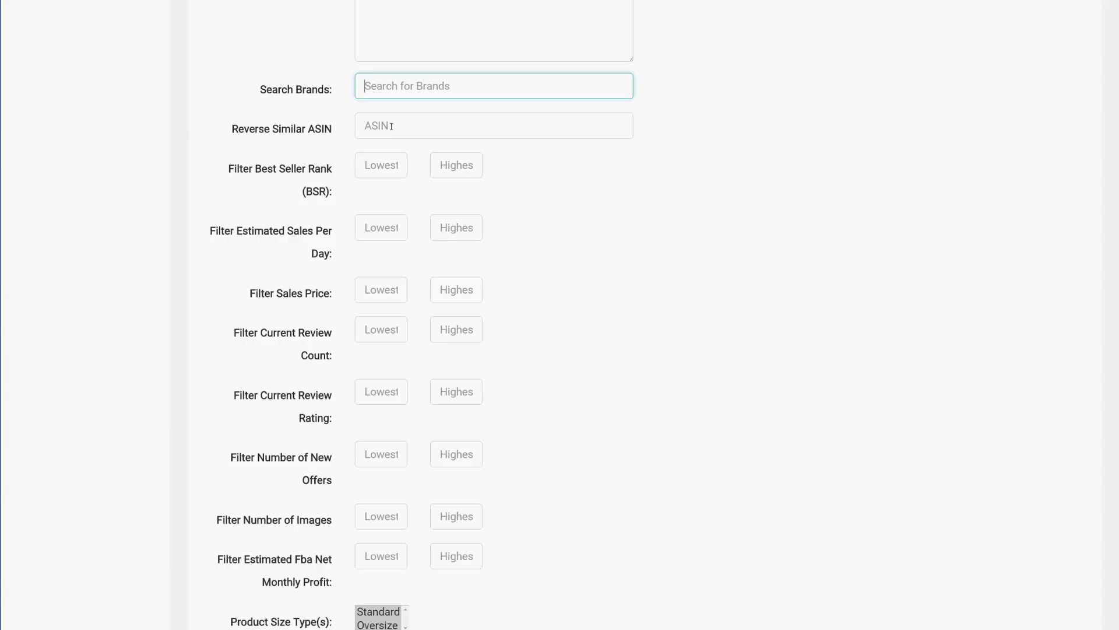
Step: Examine the Best Seller Rank and Estimated Sales Per Day filters of the product research form
scroll(373, 178, "down", 1)
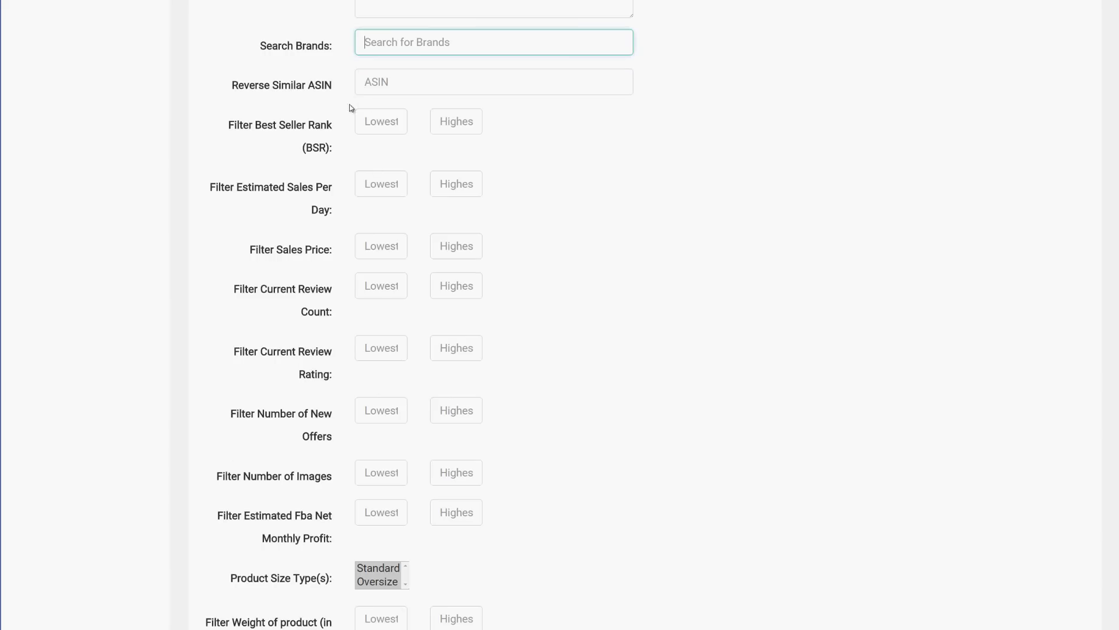
left_click_drag(309, 126, 302, 153)
left_click(325, 153)
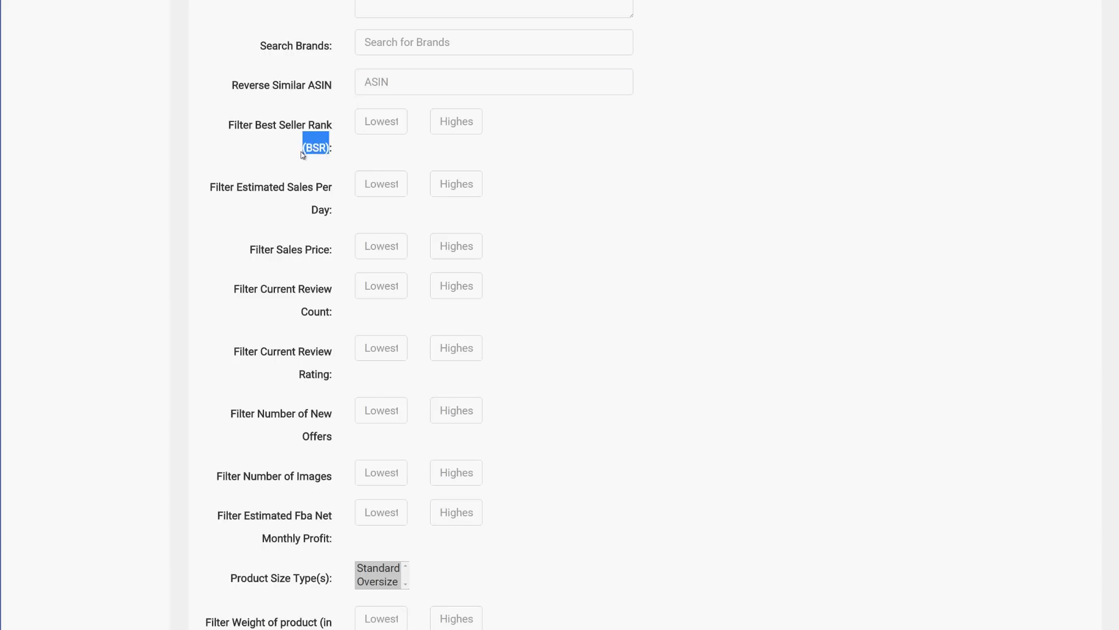
scroll(319, 214, "down", 2)
left_click_drag(210, 101, 328, 125)
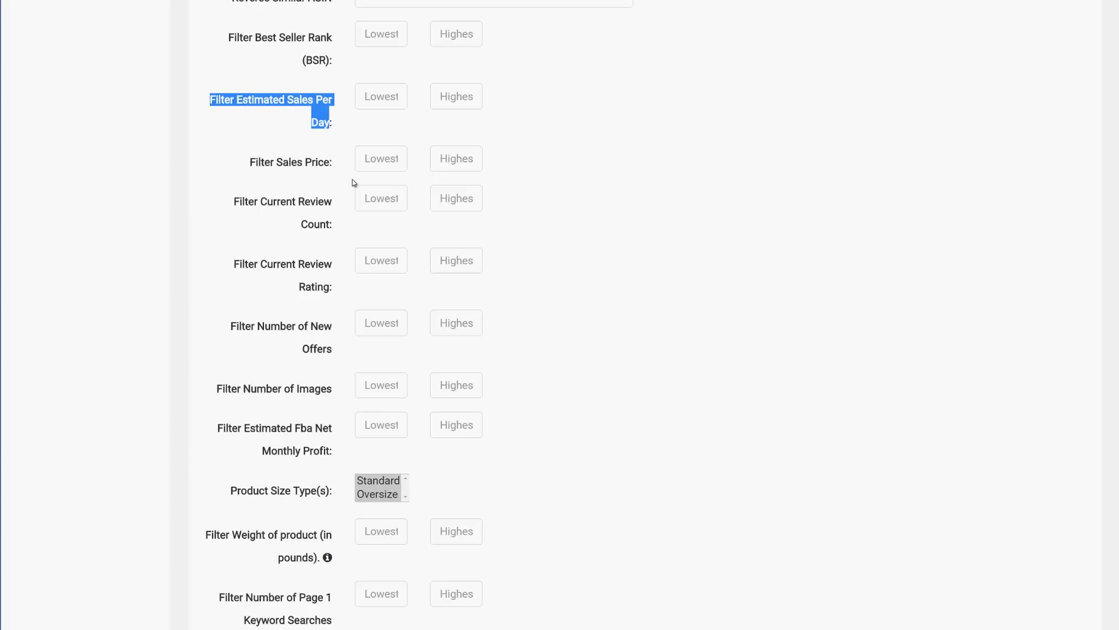
scroll(351, 184, "down", 1)
scroll(350, 184, "up", 2)
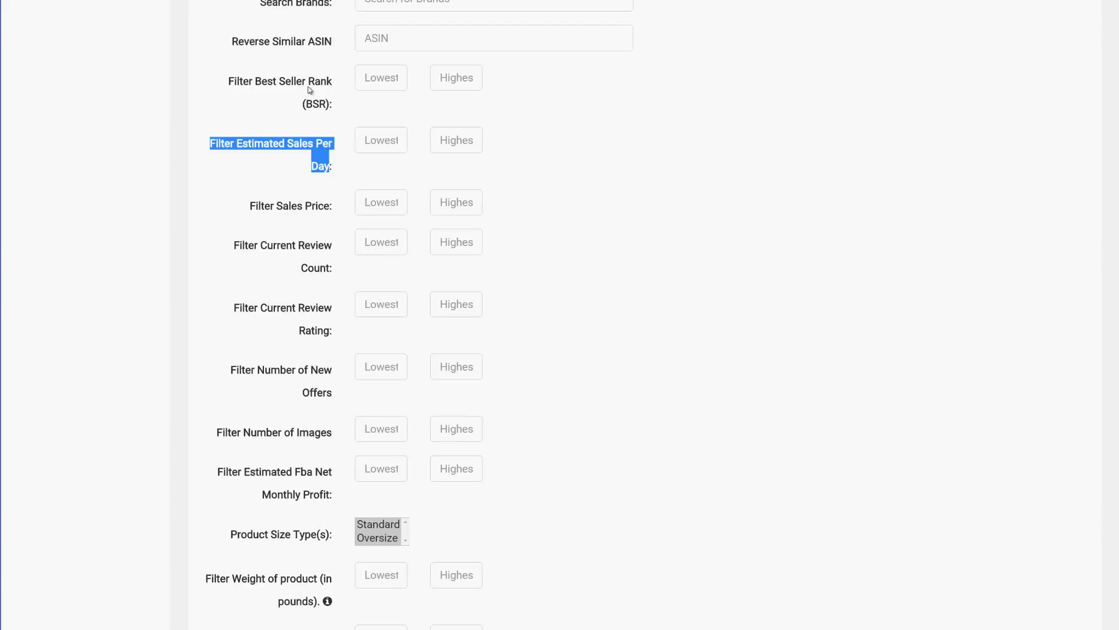
Step: Examine the form's remaining filters, from sales price to page 1 keyword searches, and its list of selectable categories
scroll(331, 166, "down", 2)
scroll(315, 220, "down", 2)
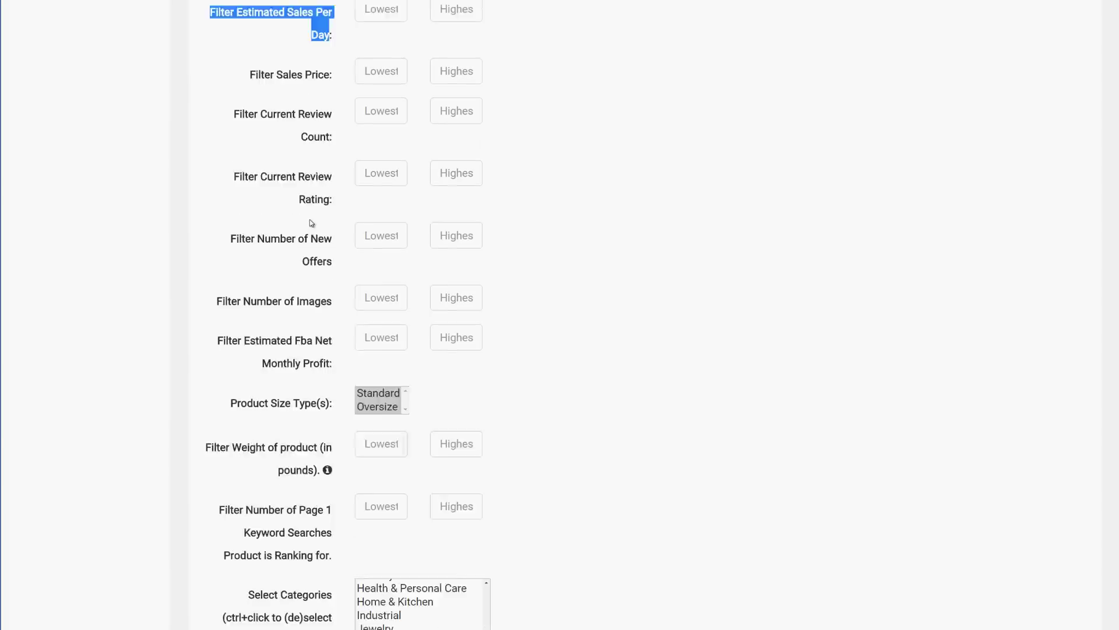
scroll(256, 288, "down", 3)
scroll(309, 194, "down", 3)
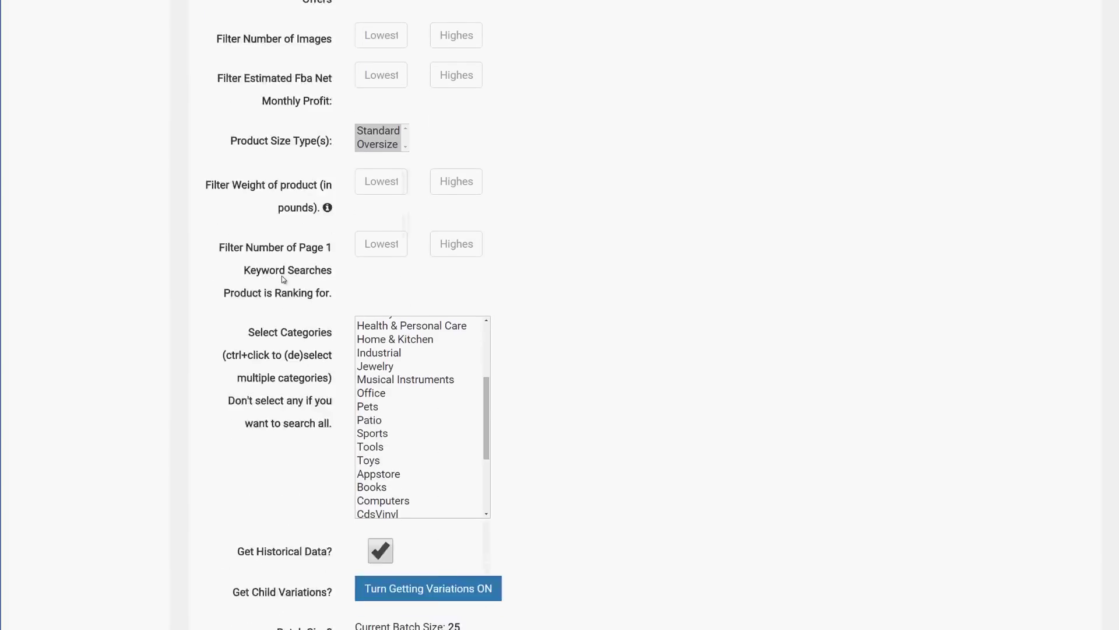
scroll(328, 236, "down", 3)
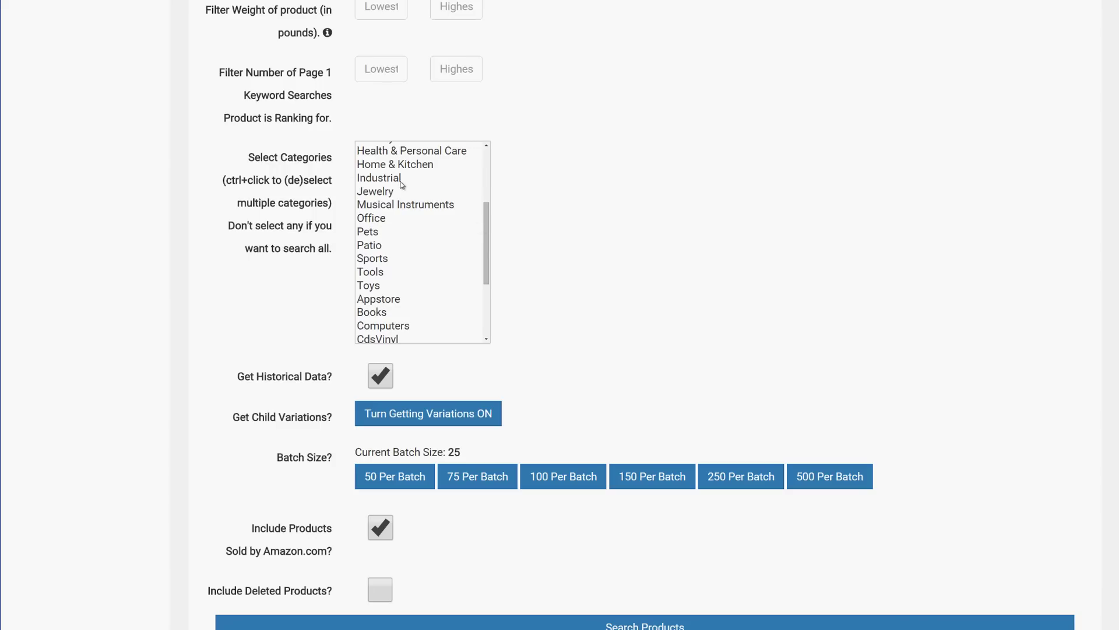
scroll(479, 299, "down", 3)
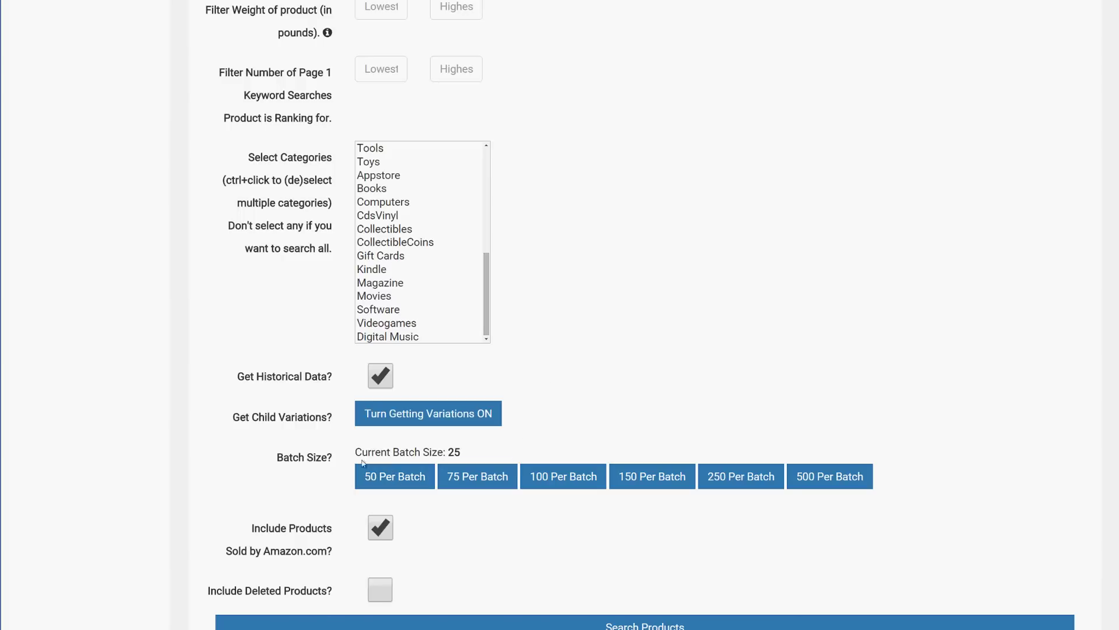
Step: Examine the product research form's current batch size and the larger batch sizes offered
mouse_move(357, 452)
left_mouse_down()
mouse_move(467, 453)
mouse_move(354, 452)
left_mouse_up()
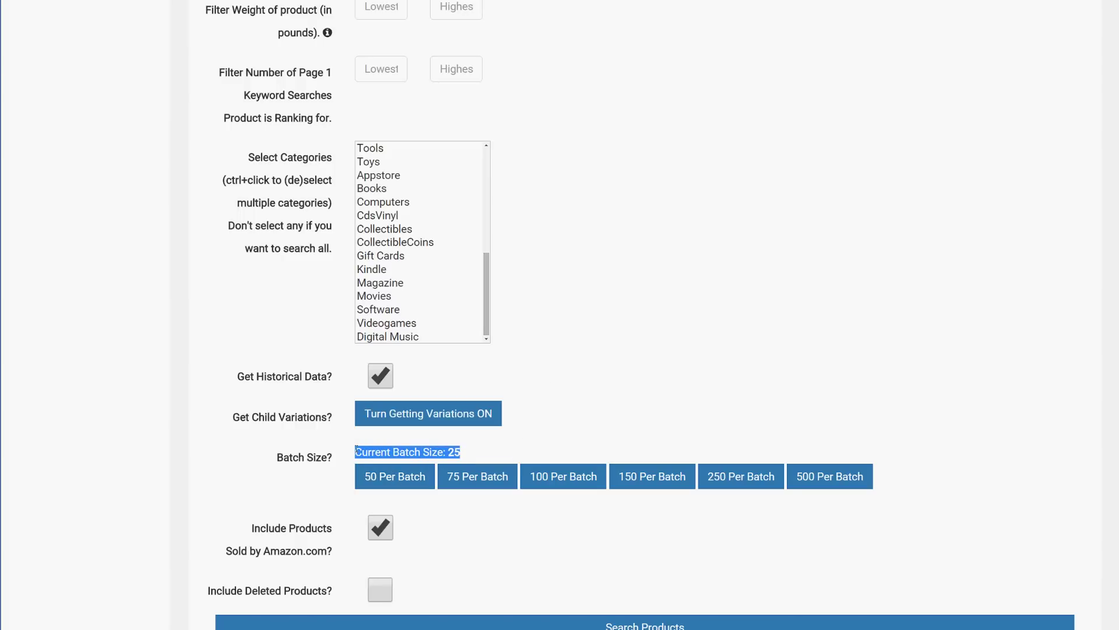
left_click(365, 453)
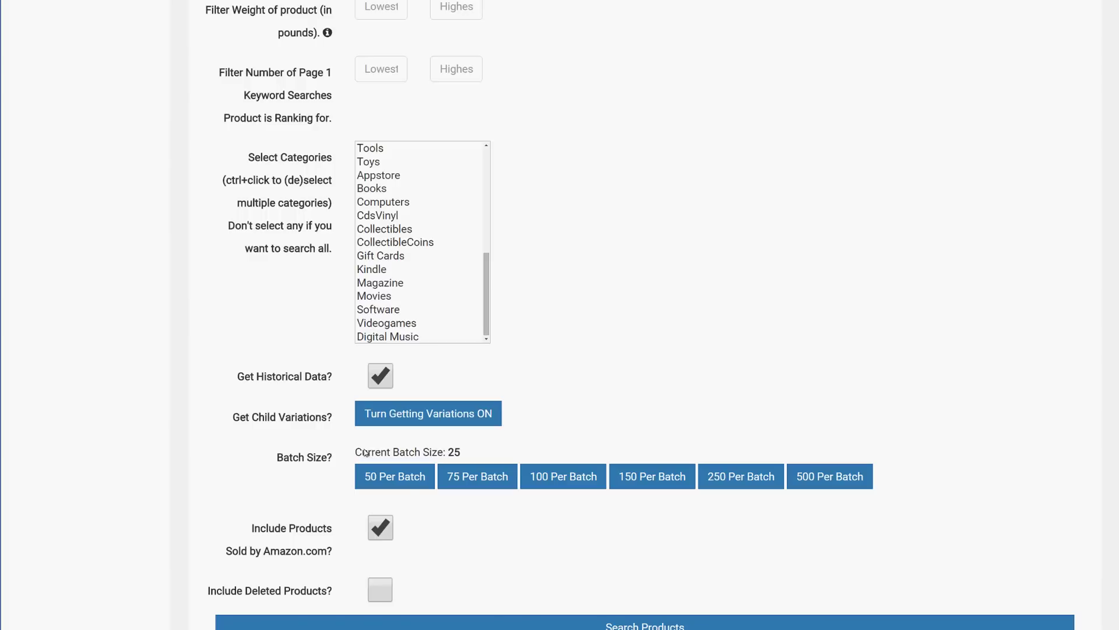
double_click(463, 452)
left_click(467, 451)
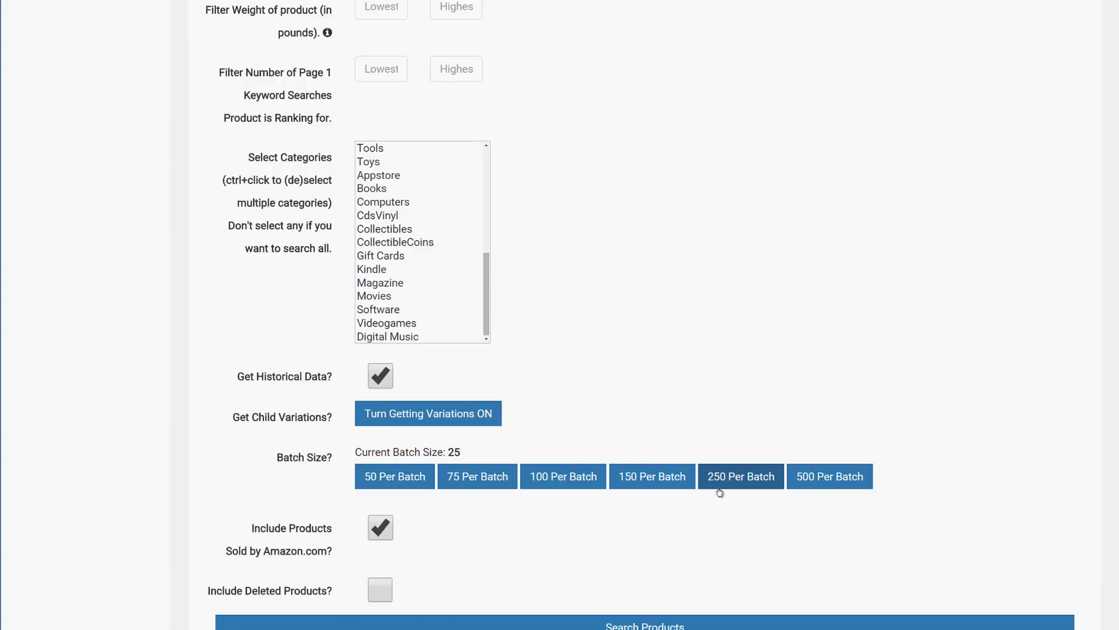
left_click_drag(465, 452, 448, 452)
left_click(467, 454)
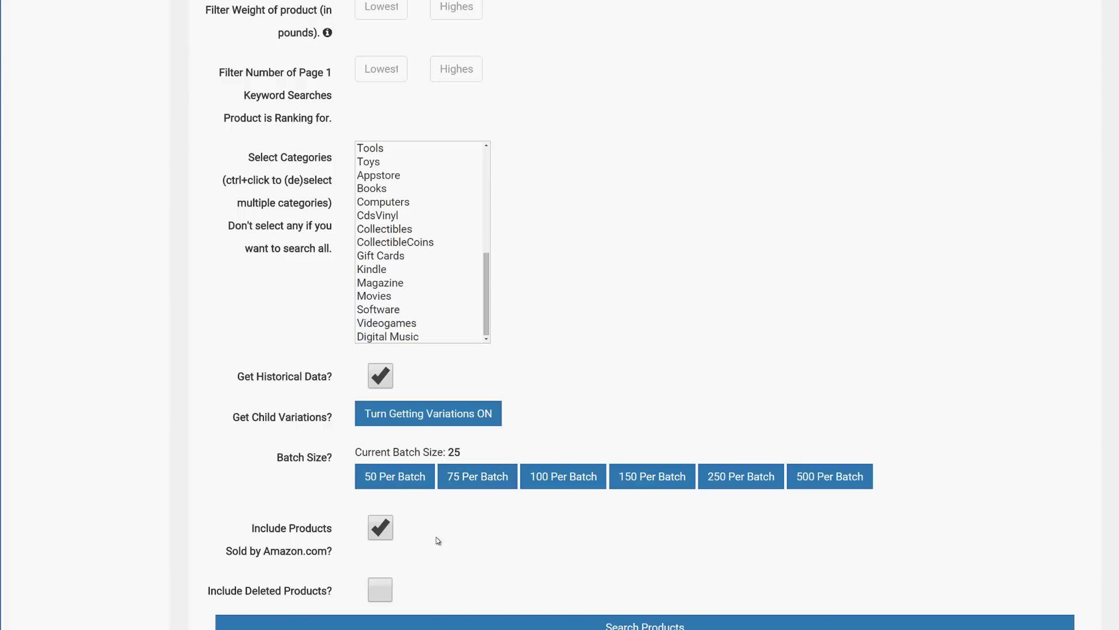
Step: Examine the options for including products sold by Amazon.com and deleted products, and review the whole research form
scroll(439, 542, "down", 2)
scroll(440, 540, "up", 2)
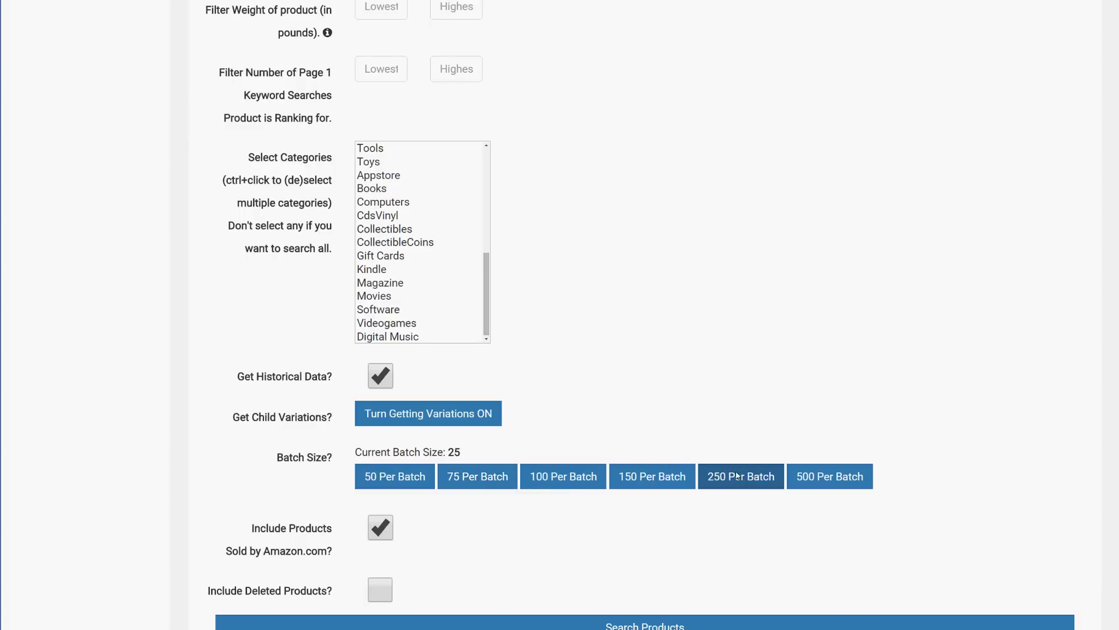
scroll(523, 551, "down", 1)
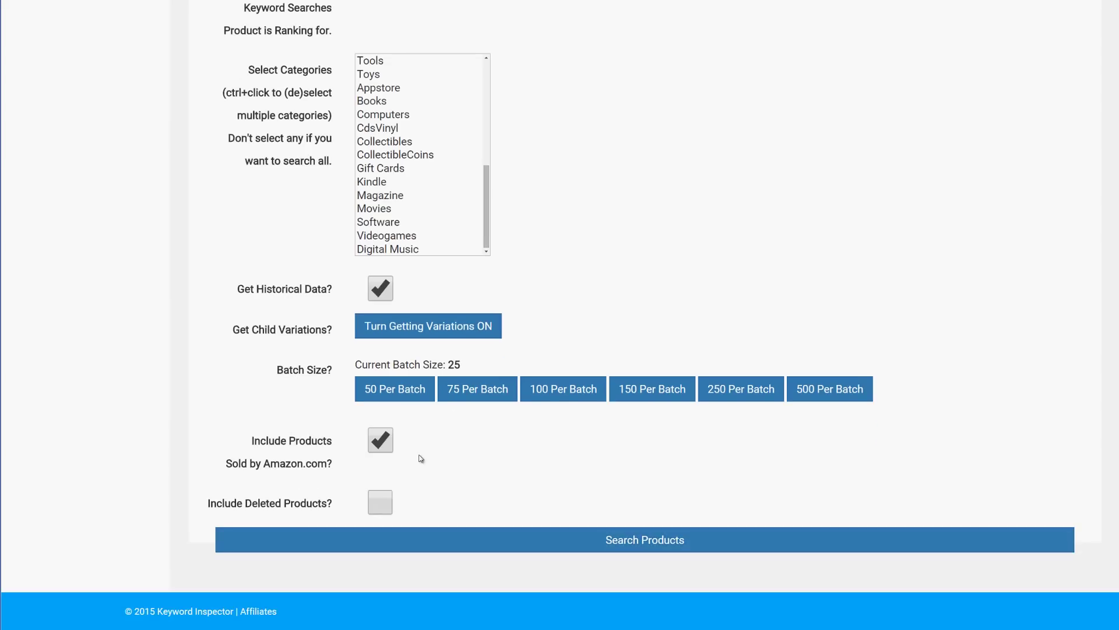
scroll(445, 473, "down", 1)
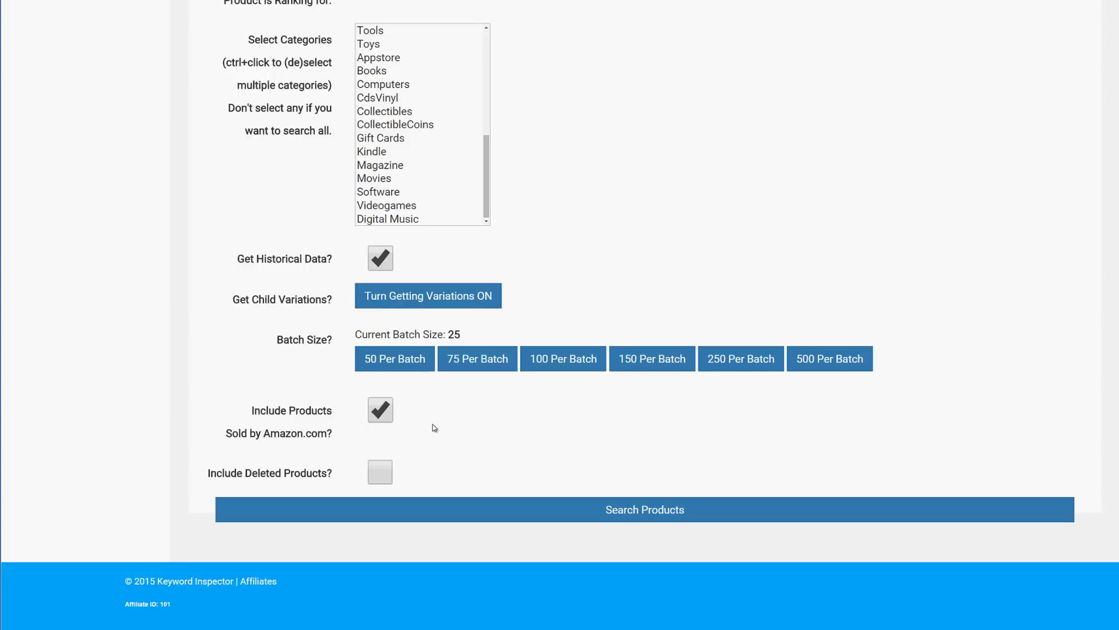
scroll(527, 484, "up", 20)
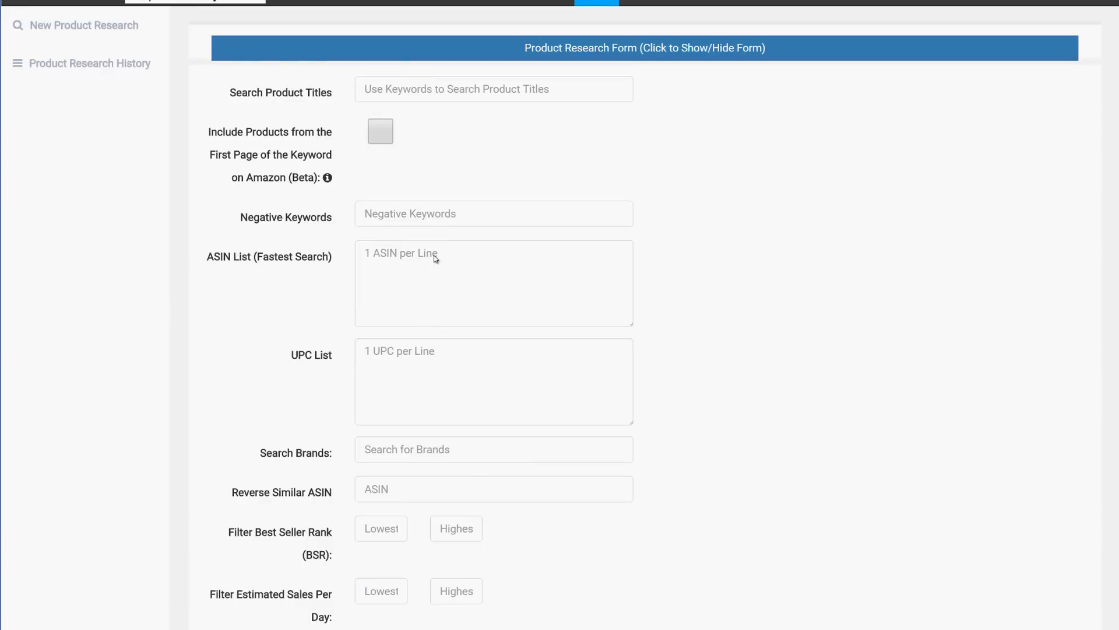
scroll(503, 249, "down", 15)
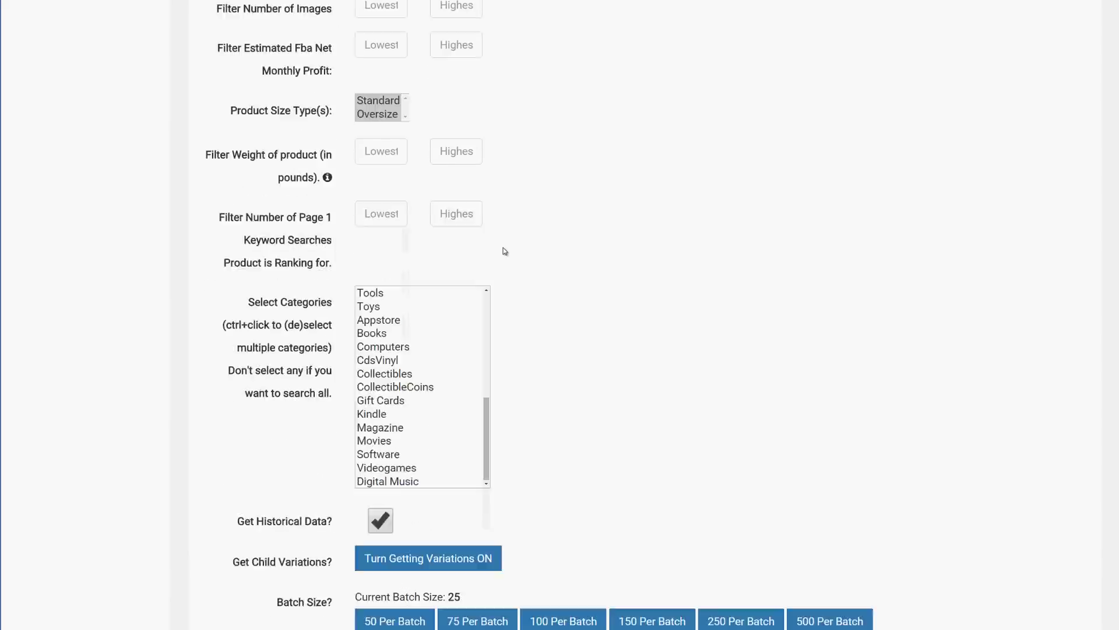
scroll(505, 251, "up", 15)
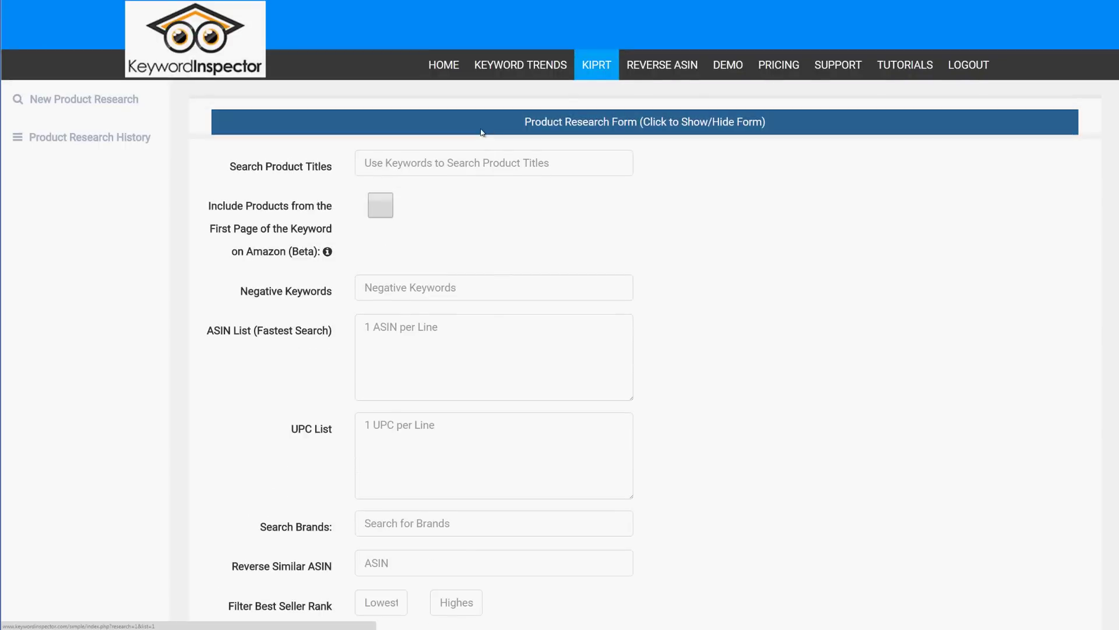
Step: Open the stored GrassWorx Clean Machine Omega Doormat search from the product research history
left_click(120, 148)
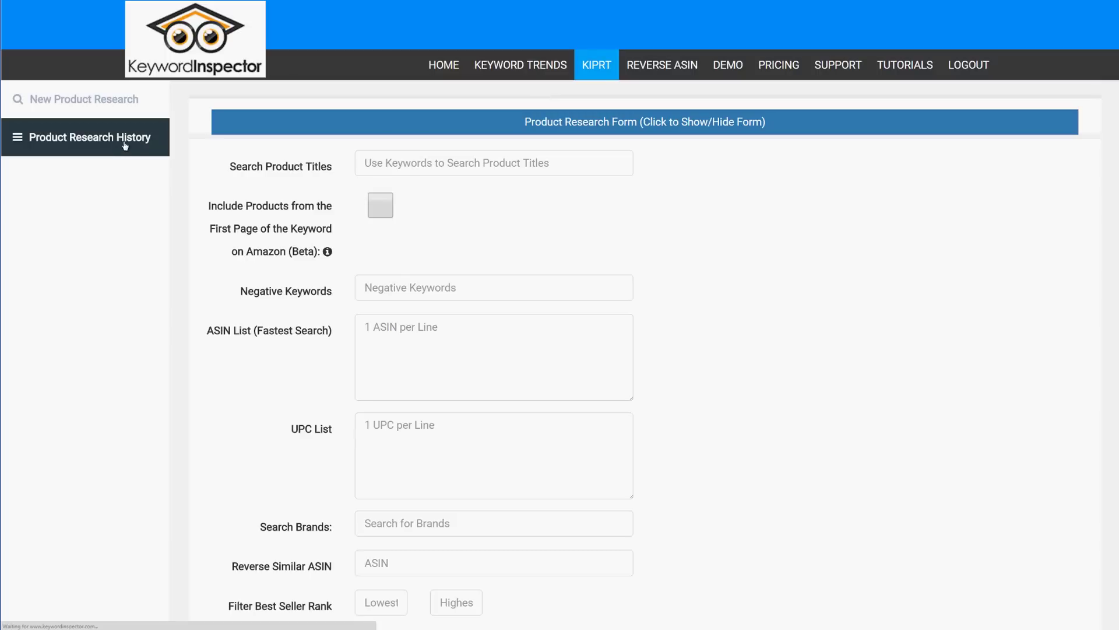
scroll(437, 202, "down", 2)
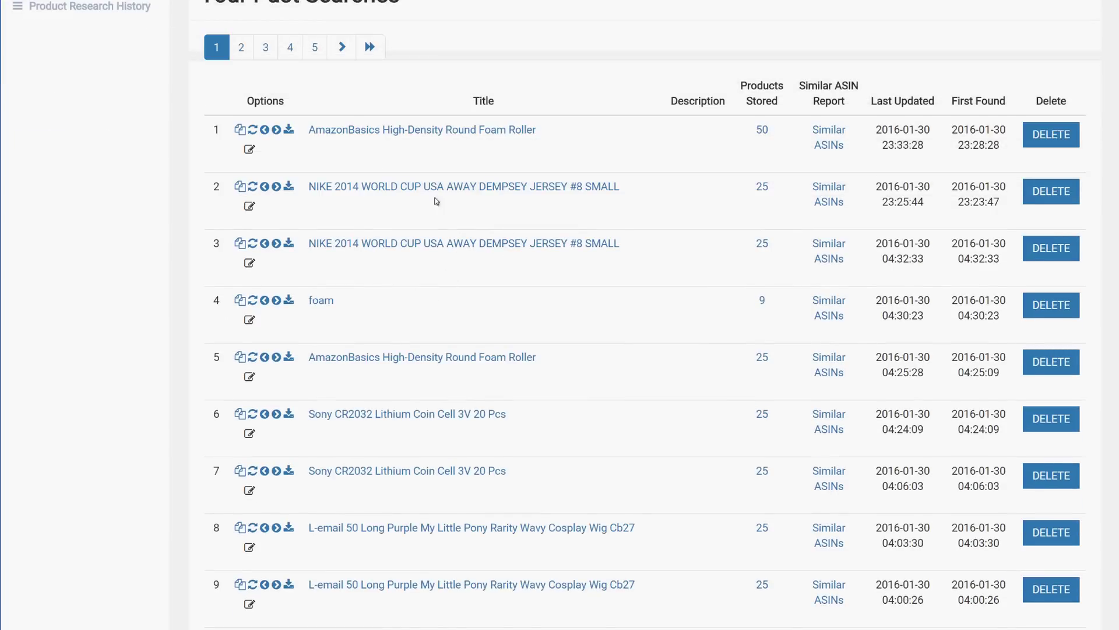
scroll(440, 313, "down", 5)
scroll(440, 313, "up", 3)
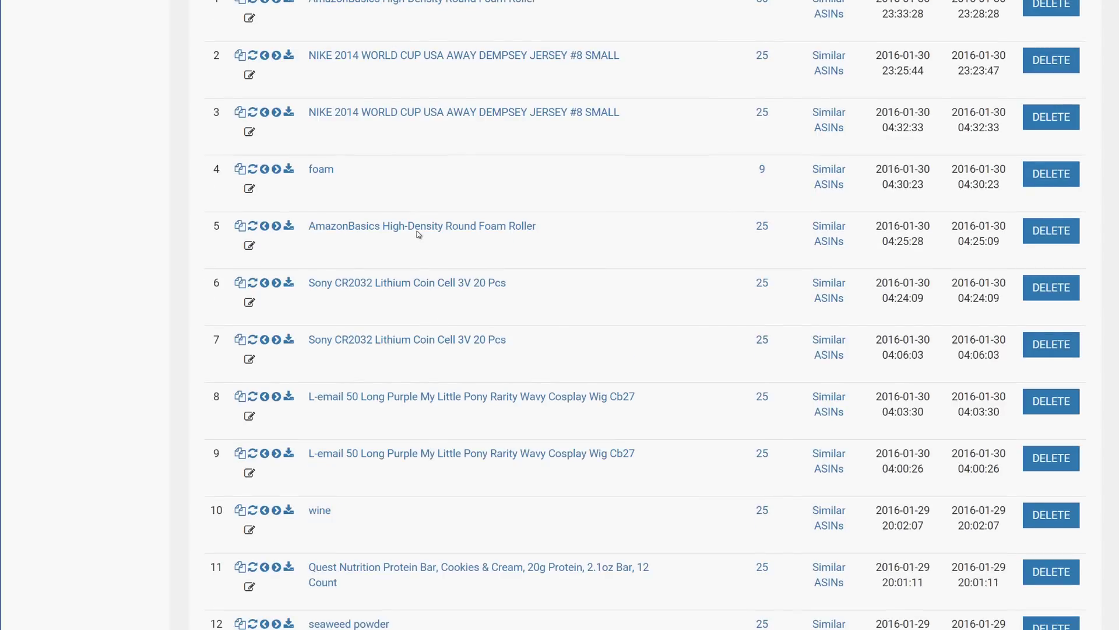
scroll(418, 234, "down", 8)
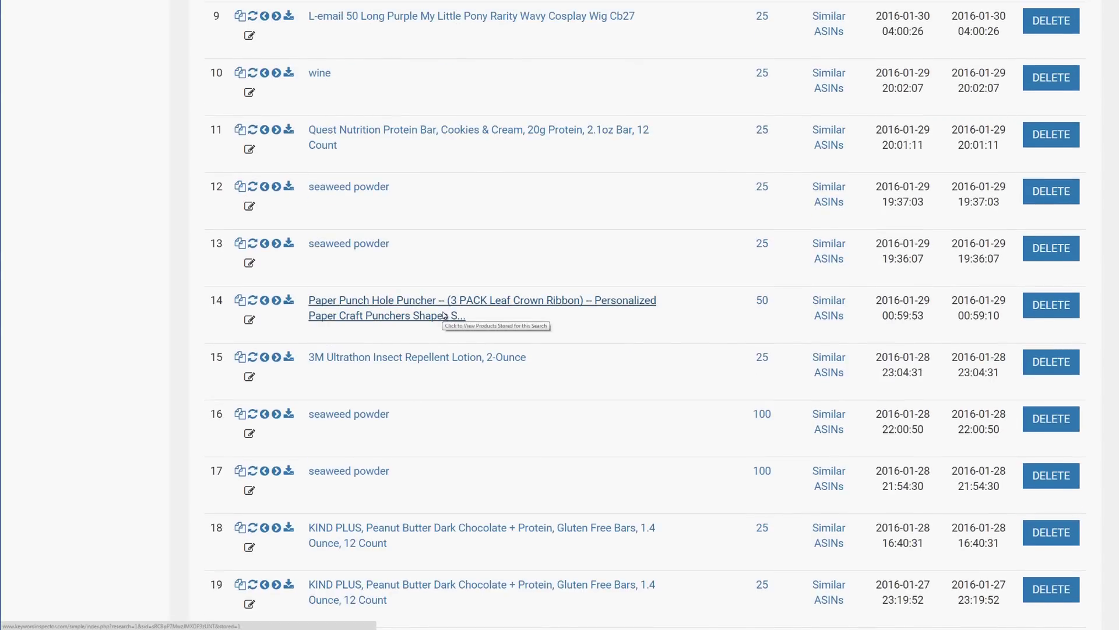
scroll(445, 315, "down", 1)
scroll(390, 268, "down", 3)
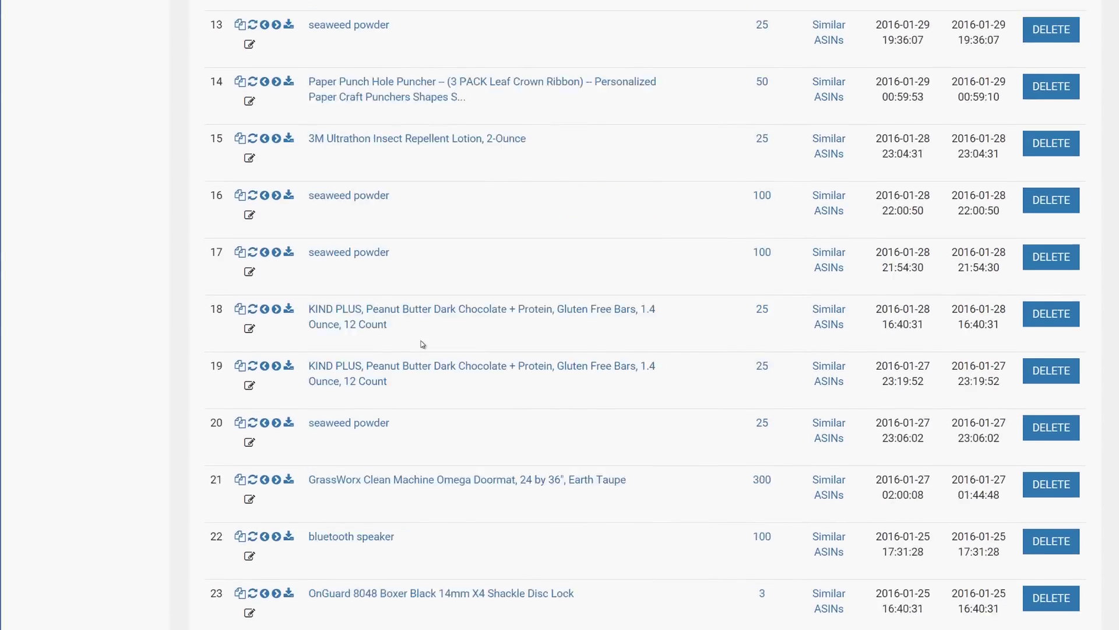
scroll(423, 344, "down", 5)
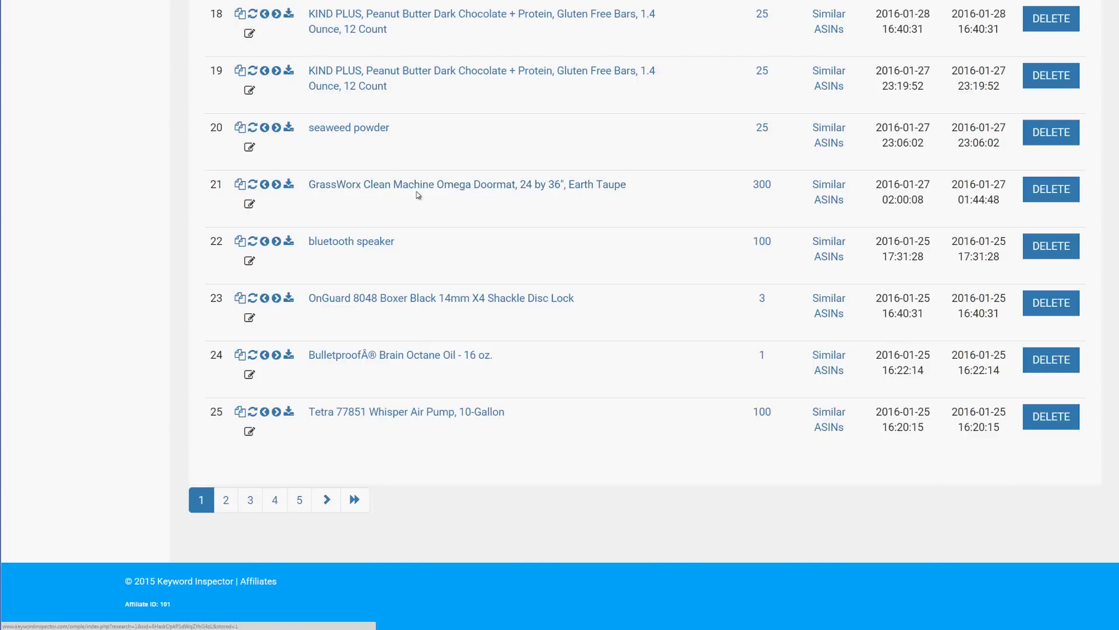
left_click(354, 186)
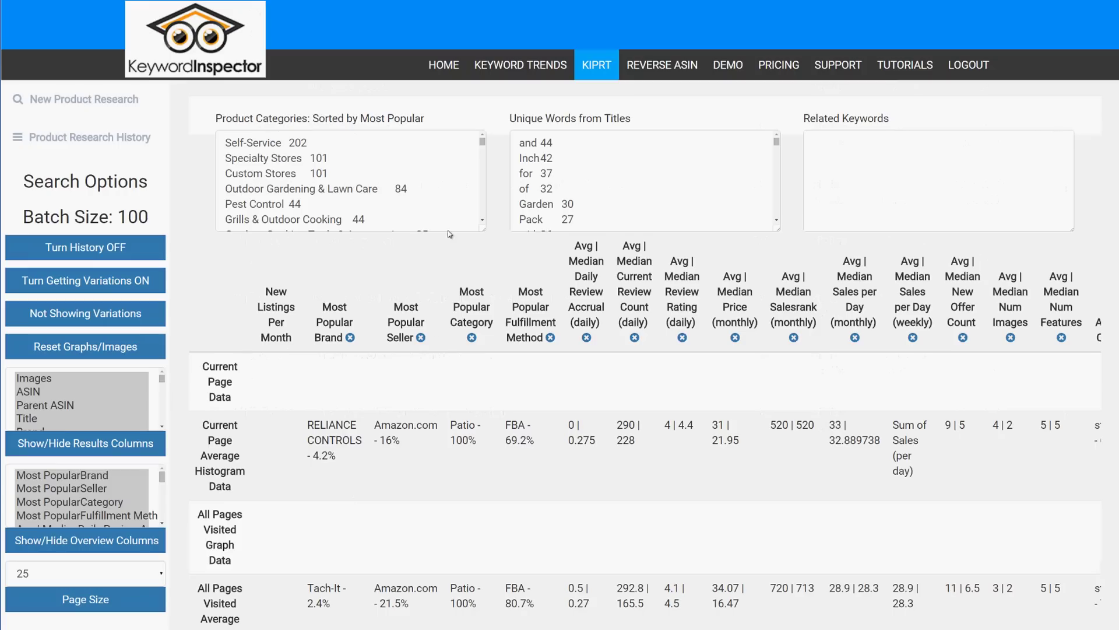
Step: Look over the doormat search's category and title-word lists, overview statistics and stored product results
scroll(423, 362, "down", 4)
scroll(429, 296, "up", 3)
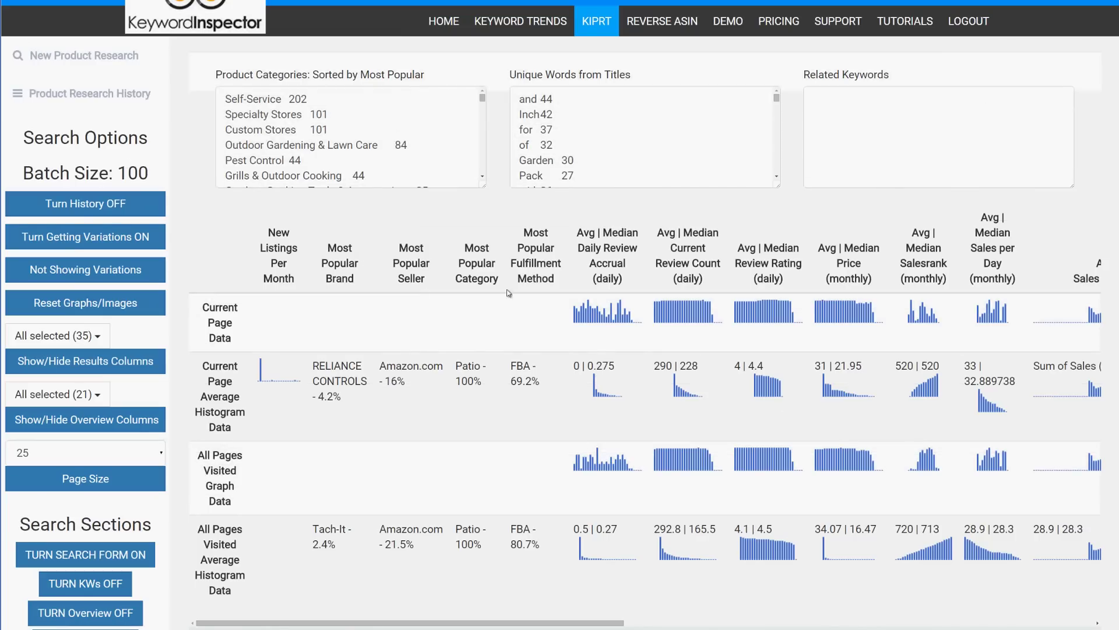
scroll(439, 397, "down", 5)
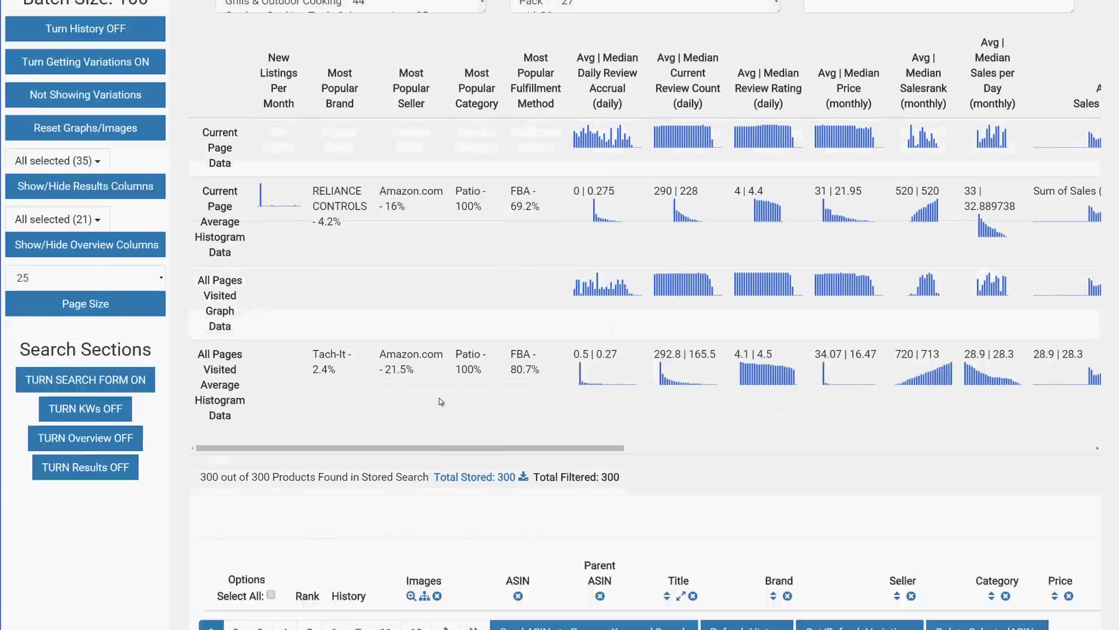
scroll(439, 398, "up", 5)
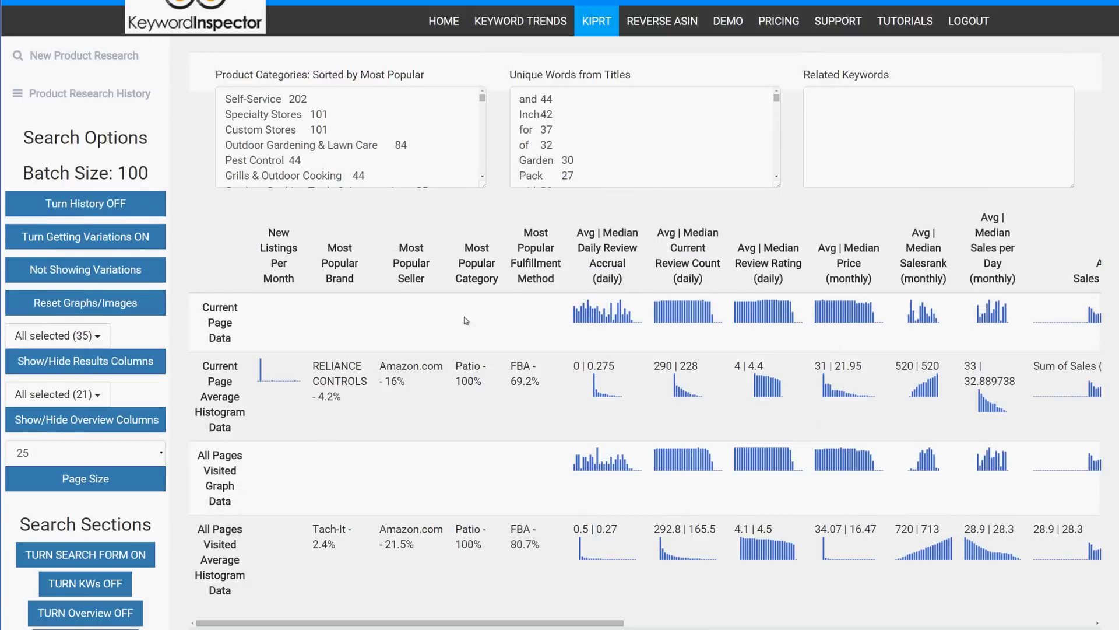
scroll(558, 368, "down", 2)
scroll(560, 371, "down", 3)
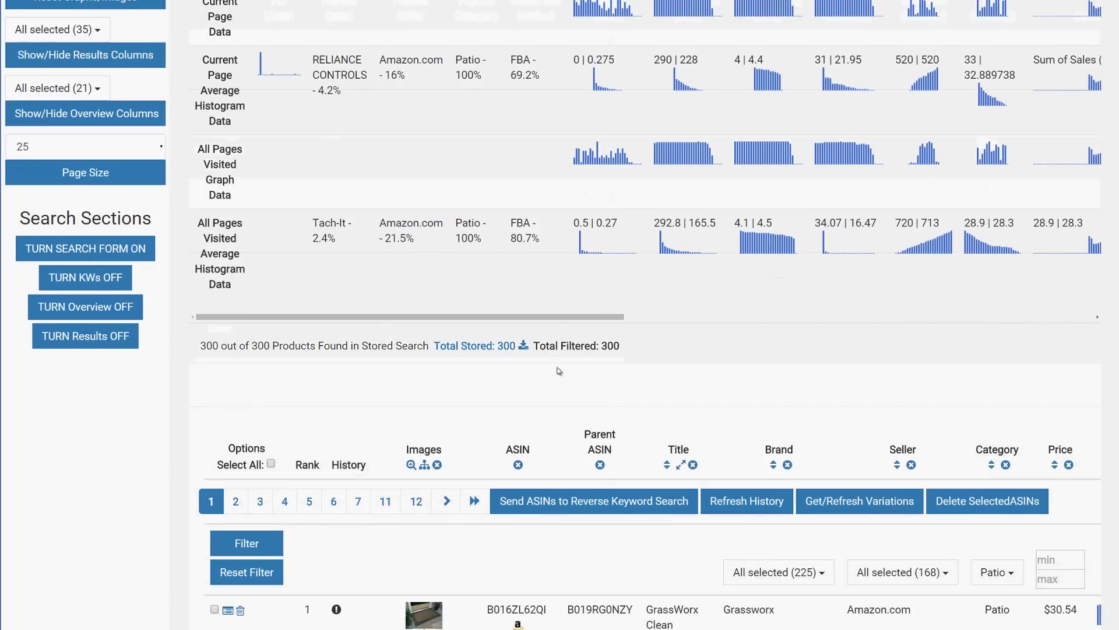
scroll(554, 361, "up", 3)
scroll(534, 300, "down", 3)
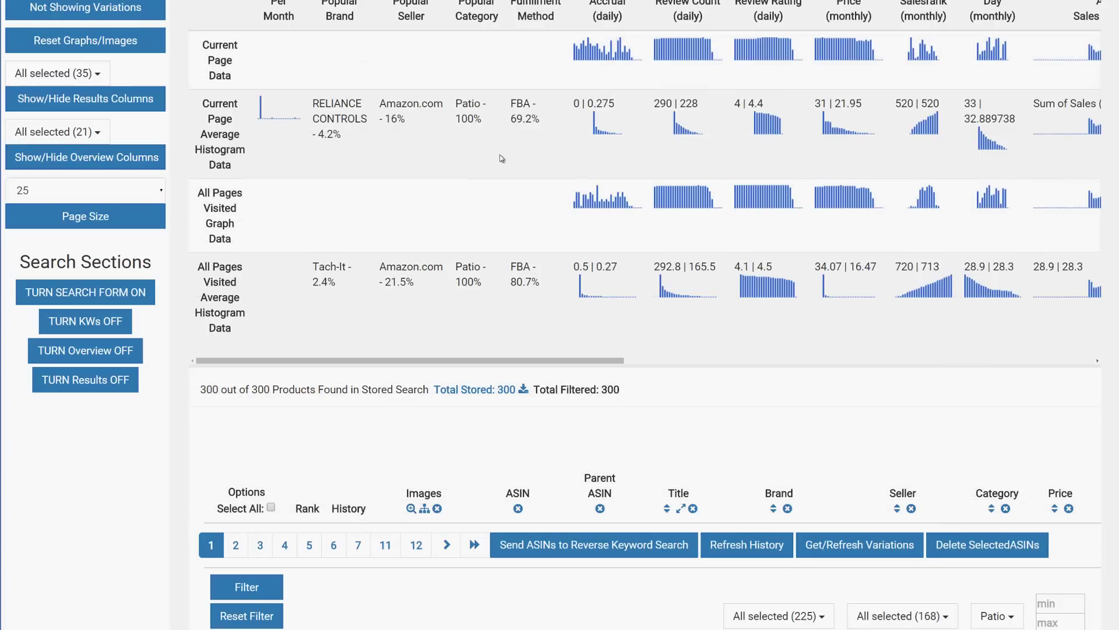
scroll(535, 300, "up", 3)
left_click_drag(526, 489, 543, 412)
scroll(543, 412, "down", 6)
scroll(561, 413, "up", 9)
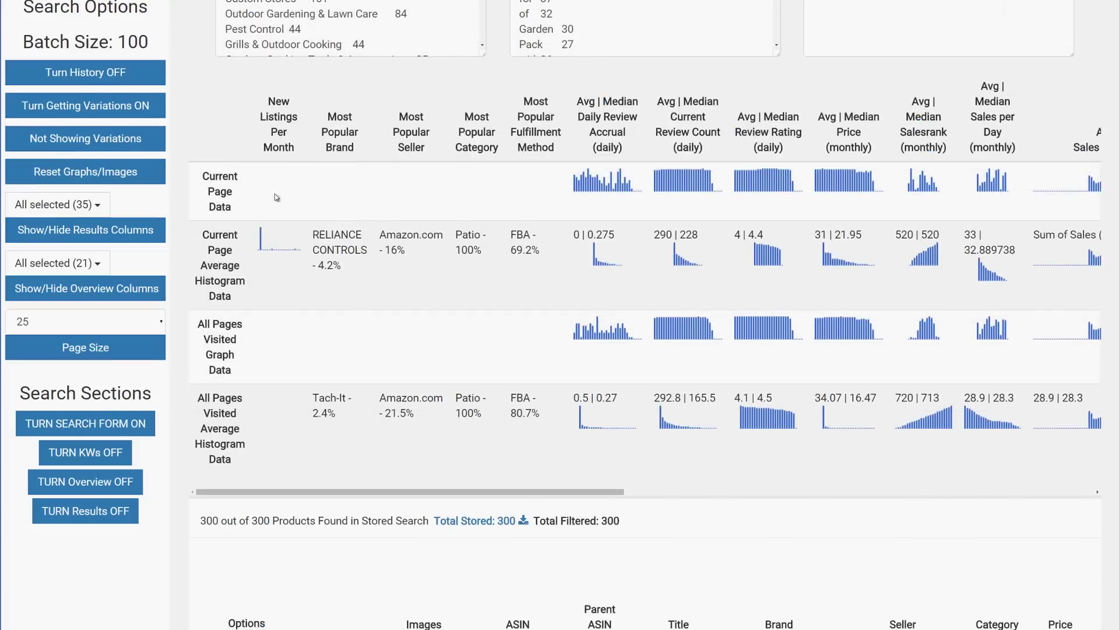
Step: Examine the Current Page and All Pages Visited rows of the overview table and the New Listings Per Month graph
left_click_drag(211, 181, 239, 180)
left_click_drag(201, 320, 238, 464)
left_click(238, 464)
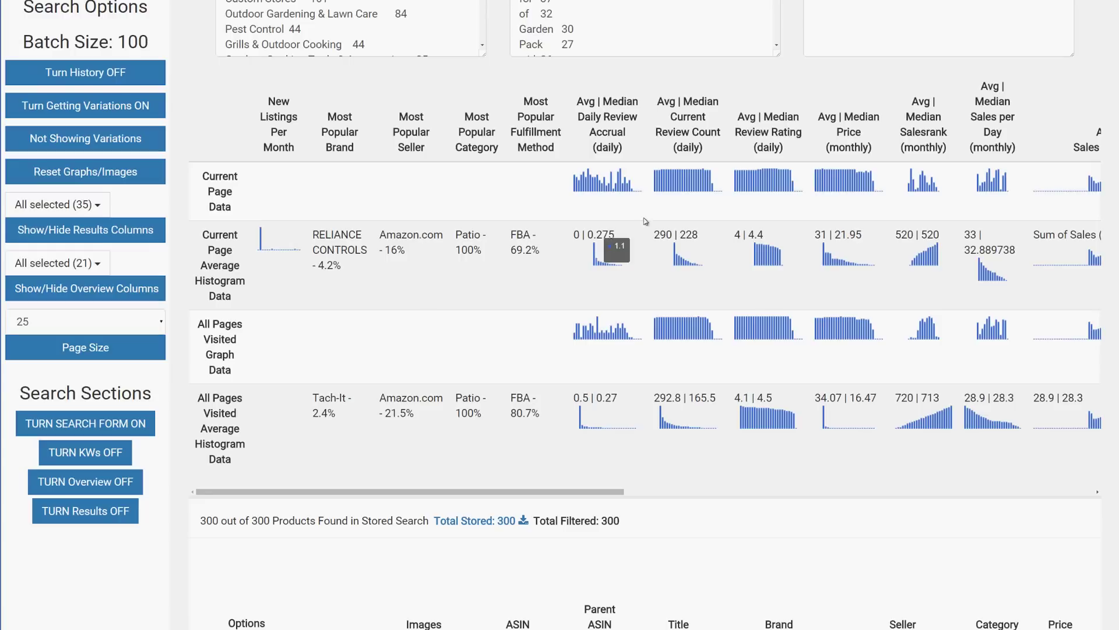
mouse_move(608, 493)
left_mouse_down()
mouse_move(688, 494)
mouse_move(608, 494)
left_mouse_up()
mouse_move(328, 151)
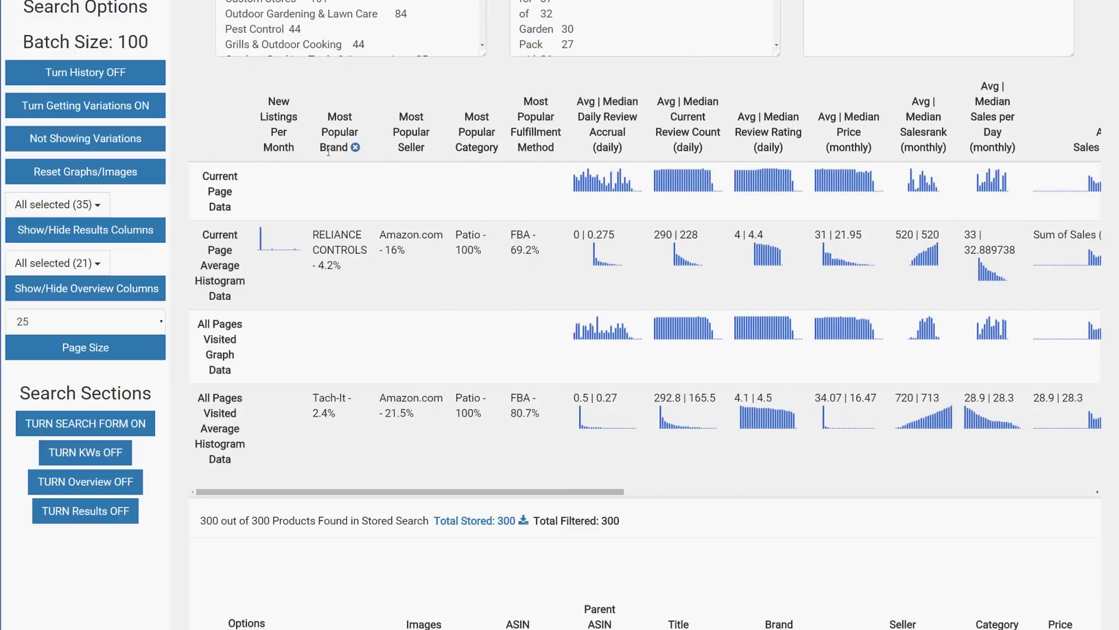
mouse_move(263, 252)
mouse_move(297, 251)
Step: Examine the overview table's Sales per Day, Current Review Count and Daily Review Accrual columns and their graphs
left_click_drag(573, 231, 198, 175)
scroll(198, 175, "right", 5)
scroll(413, 240, "right", 3)
mouse_move(388, 240)
left_mouse_down()
mouse_move(195, 236)
mouse_move(401, 227)
left_mouse_up()
left_click(401, 227)
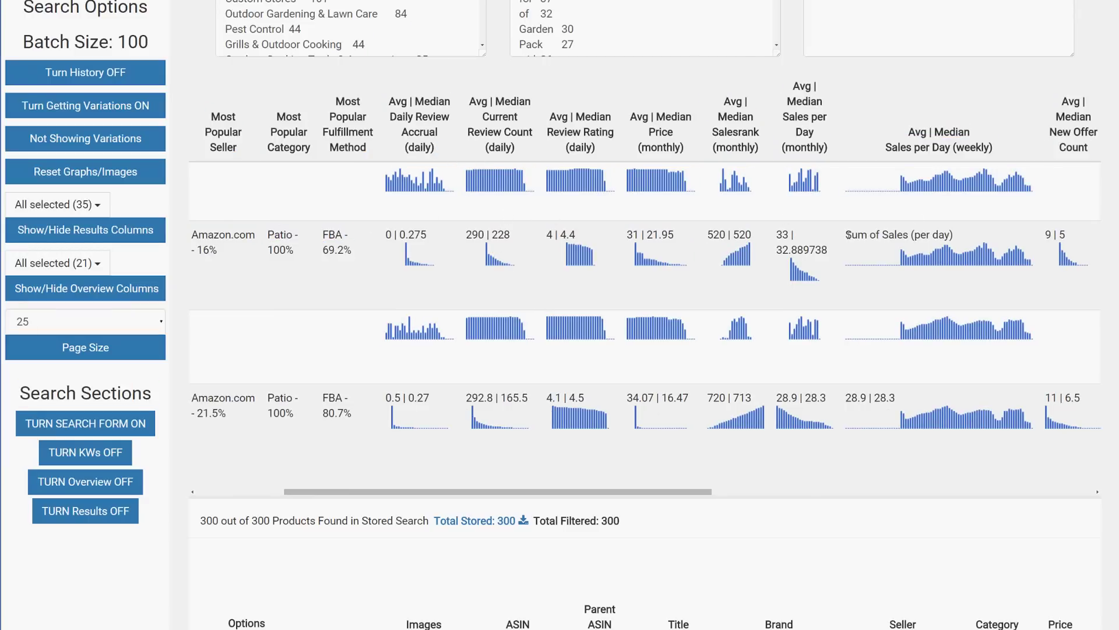
mouse_move(941, 142)
mouse_move(822, 178)
mouse_move(512, 147)
mouse_move(410, 137)
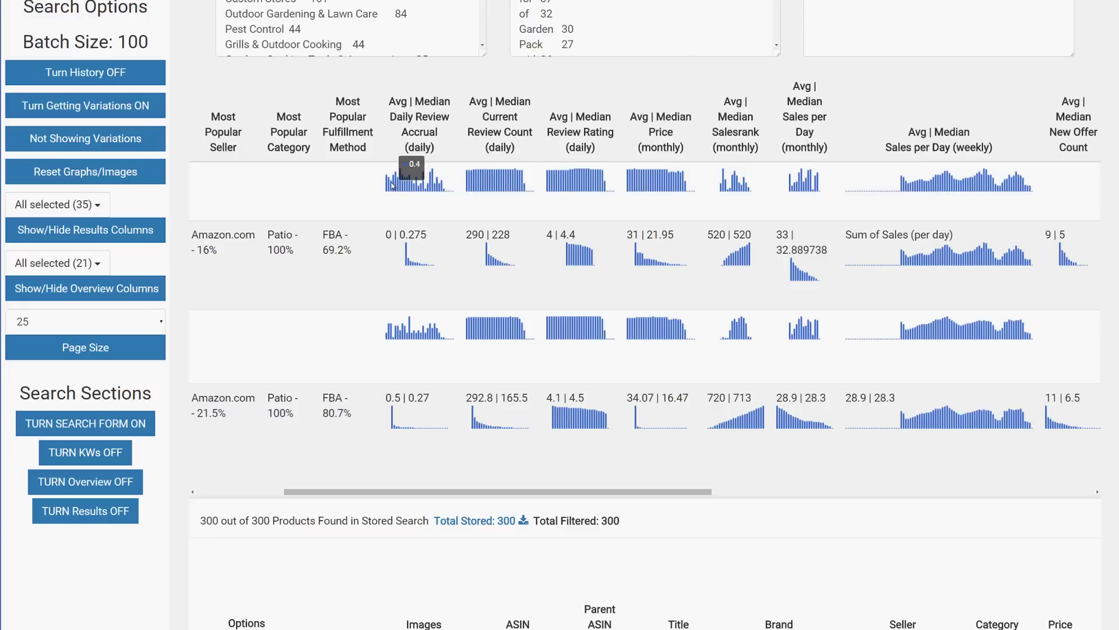
mouse_move(425, 183)
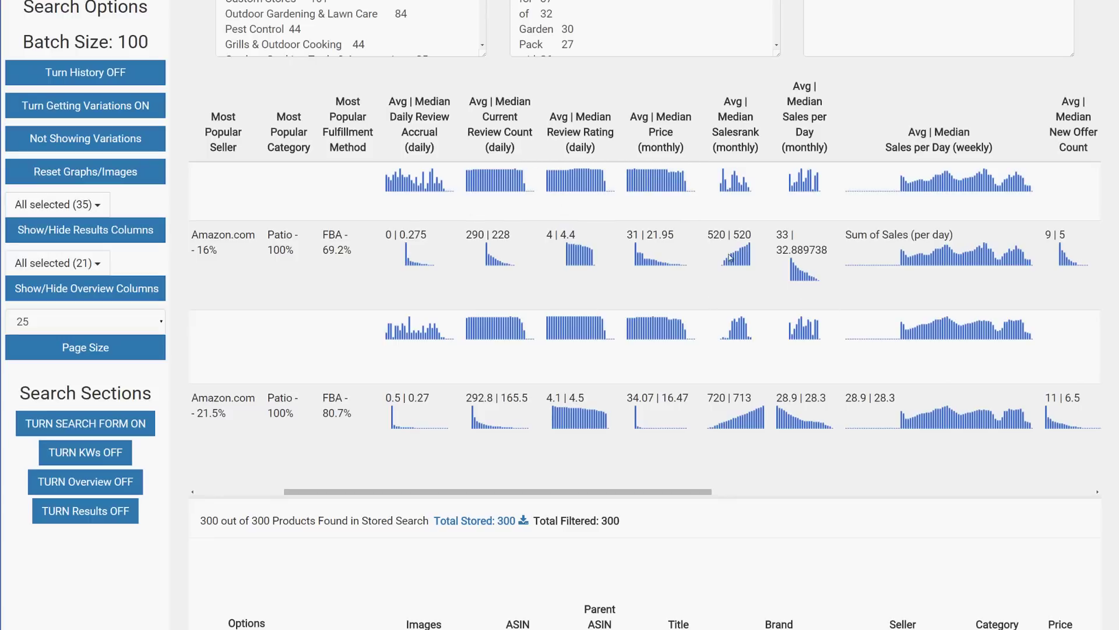
Step: Examine the overview table's remaining columns, from New Offer Count to the Avg Weekly Keyword Count Graph
mouse_move(687, 493)
left_mouse_down()
mouse_move(665, 493)
mouse_move(857, 494)
mouse_move(560, 494)
mouse_move(692, 496)
left_mouse_up()
scroll(700, 425, "down", 2)
scroll(700, 425, "up", 2)
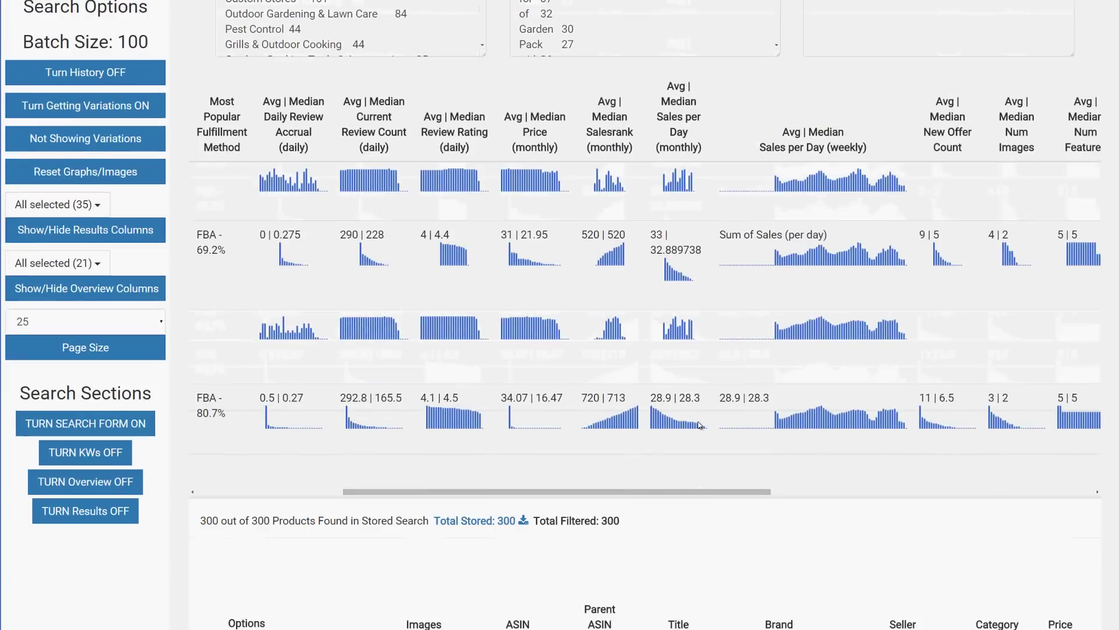
left_click_drag(671, 491, 888, 491)
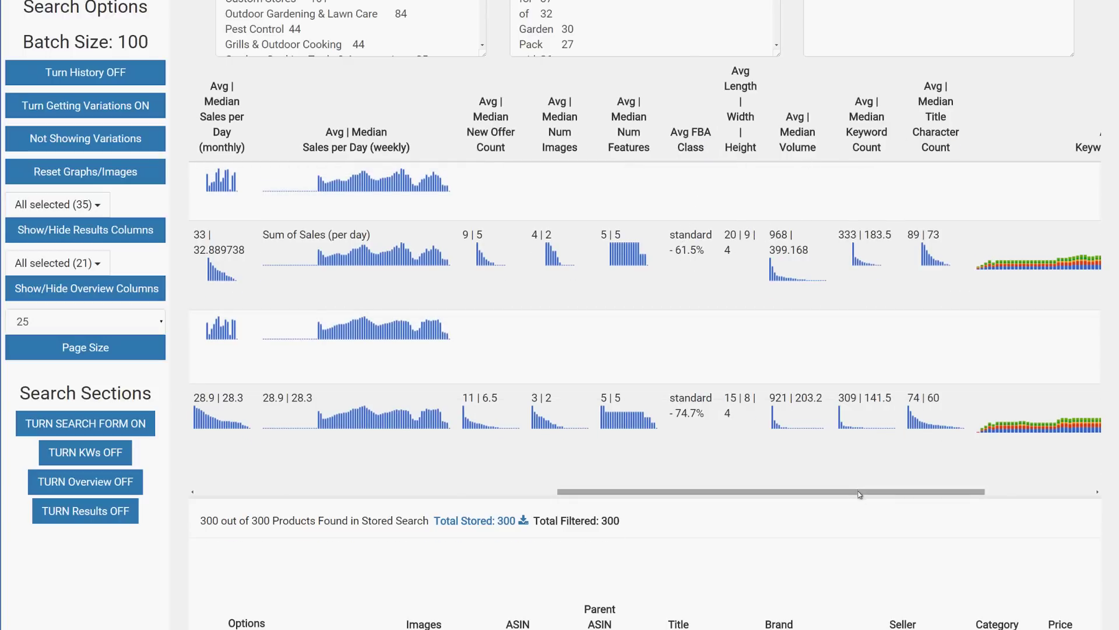
left_click_drag(858, 488, 1021, 484)
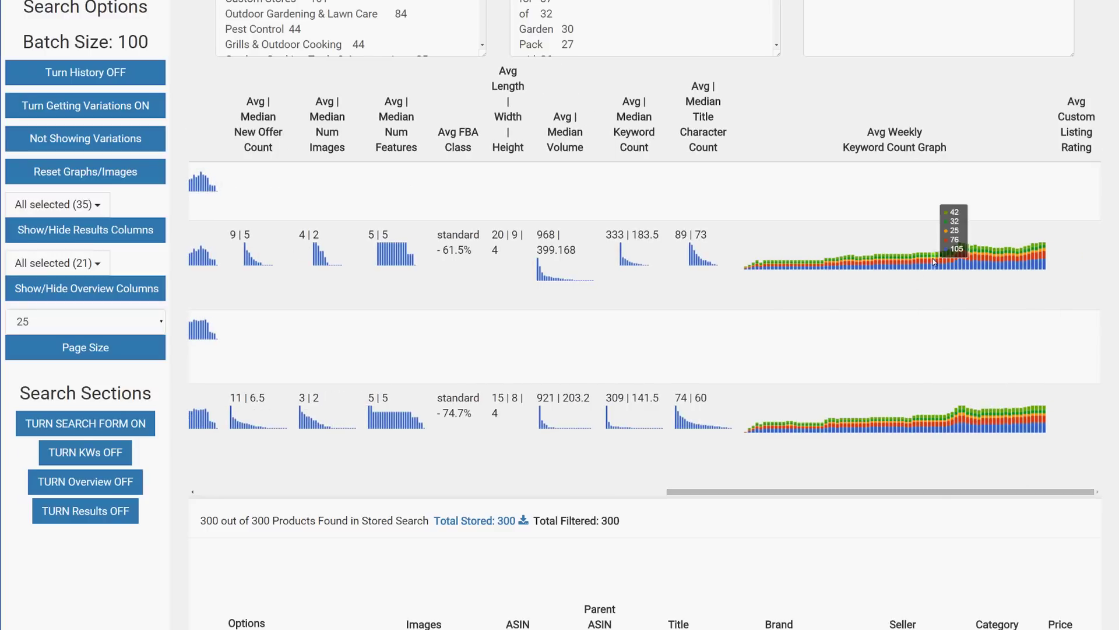
Step: Compare the Avg Weekly Keyword Count Graph bars of the Current Page and All Pages Visited overview rows
mouse_move(895, 269)
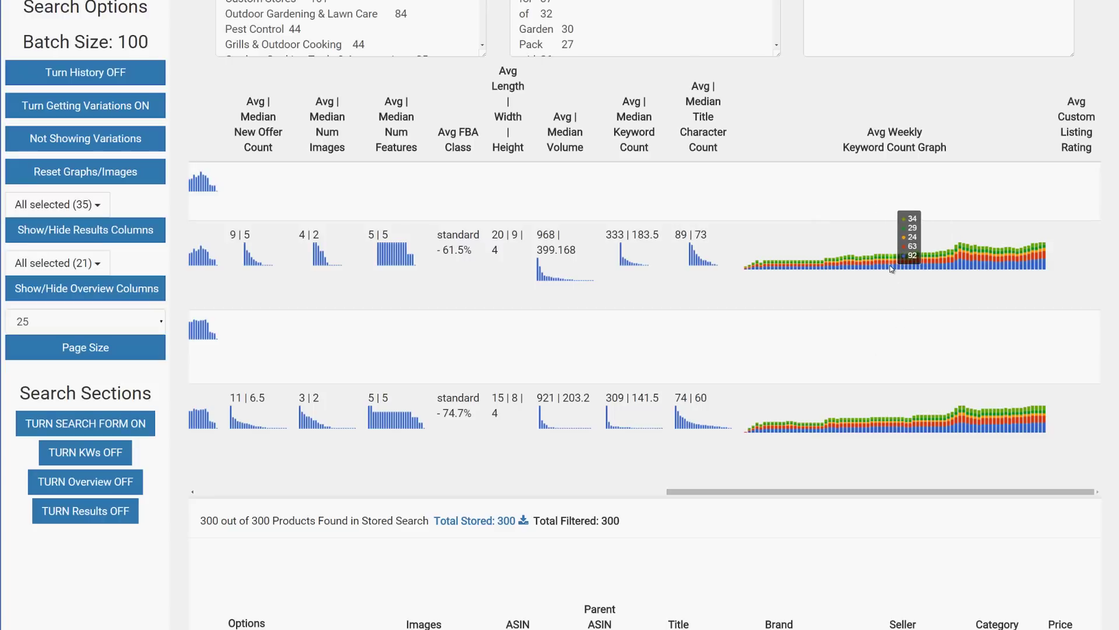
scroll(886, 342, "down", 3)
scroll(921, 332, "up", 3)
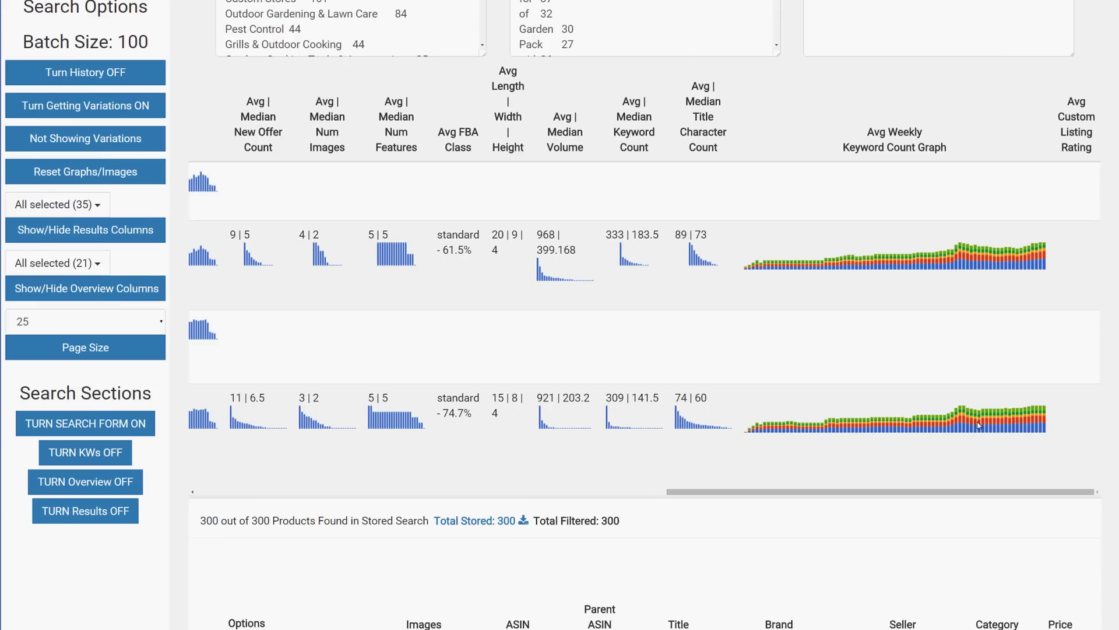
scroll(962, 425, "down", 5)
scroll(991, 420, "down", 4)
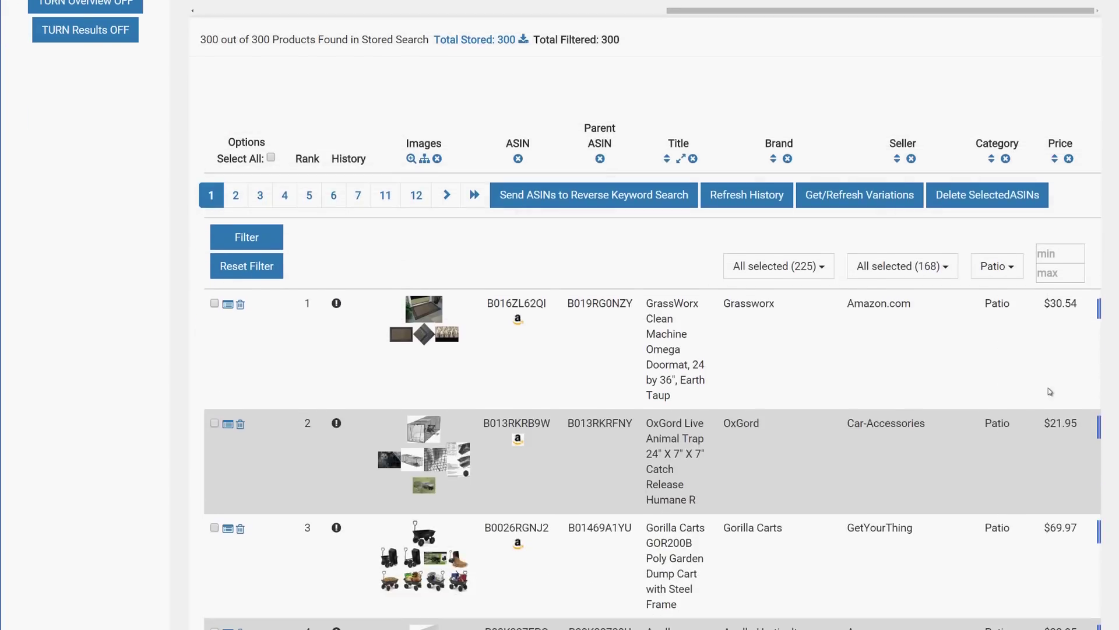
scroll(996, 302, "up", 8)
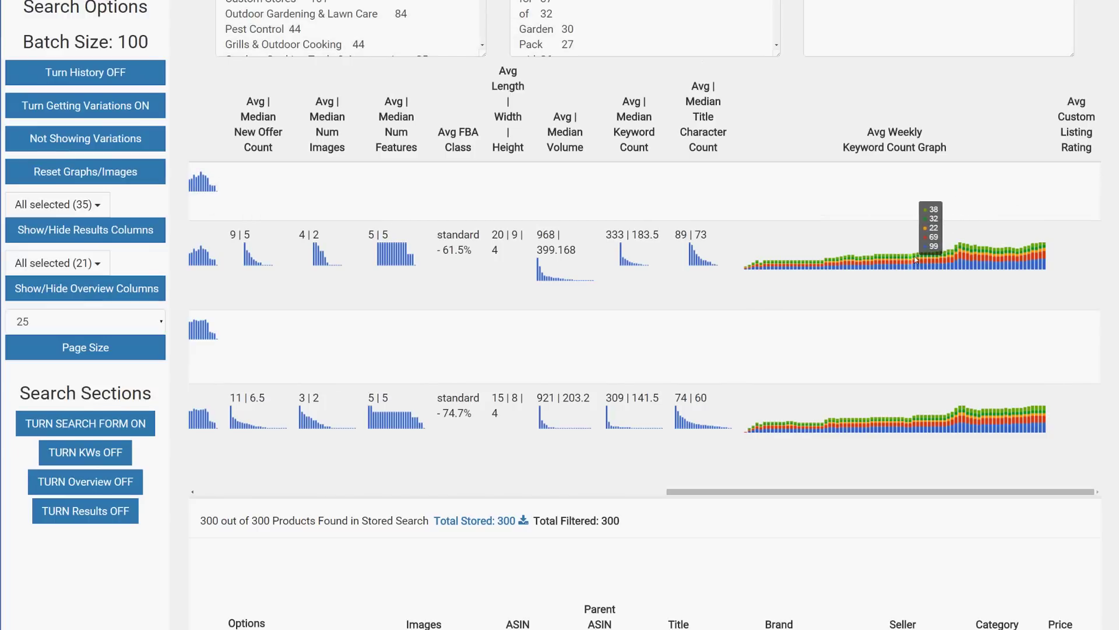
scroll(784, 262, "down", 7)
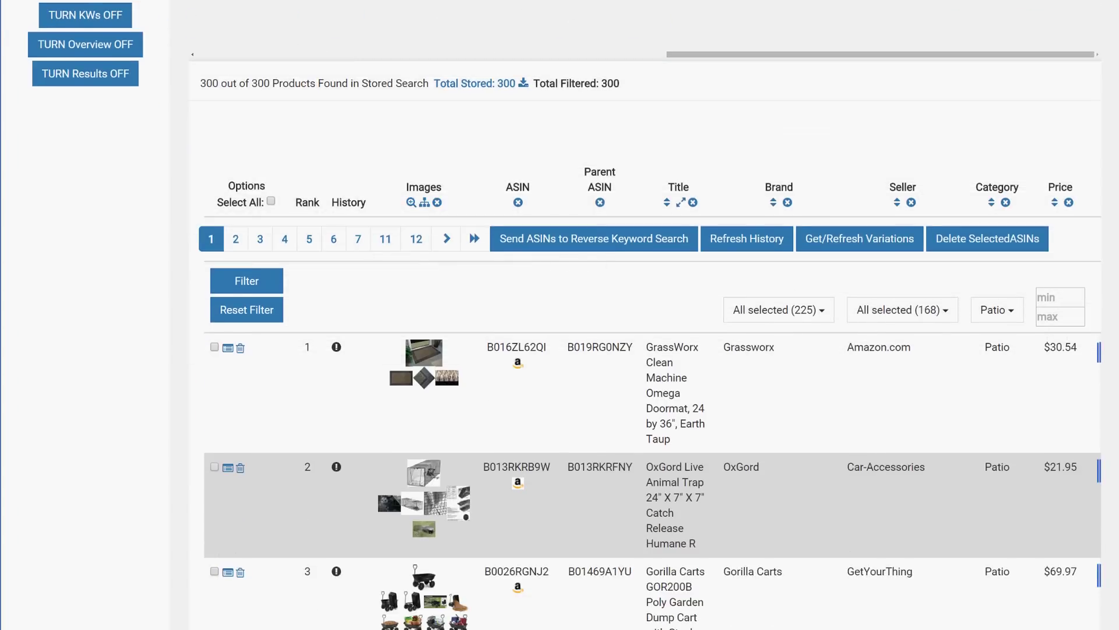
Step: Examine the results table's Current Keyword CountPos column, with its position ranges 1, 2, 3, 4-8 and 8-17, and the weekly keyword count graphs
scroll(841, 366, "right", 10)
key("ctrl+a")
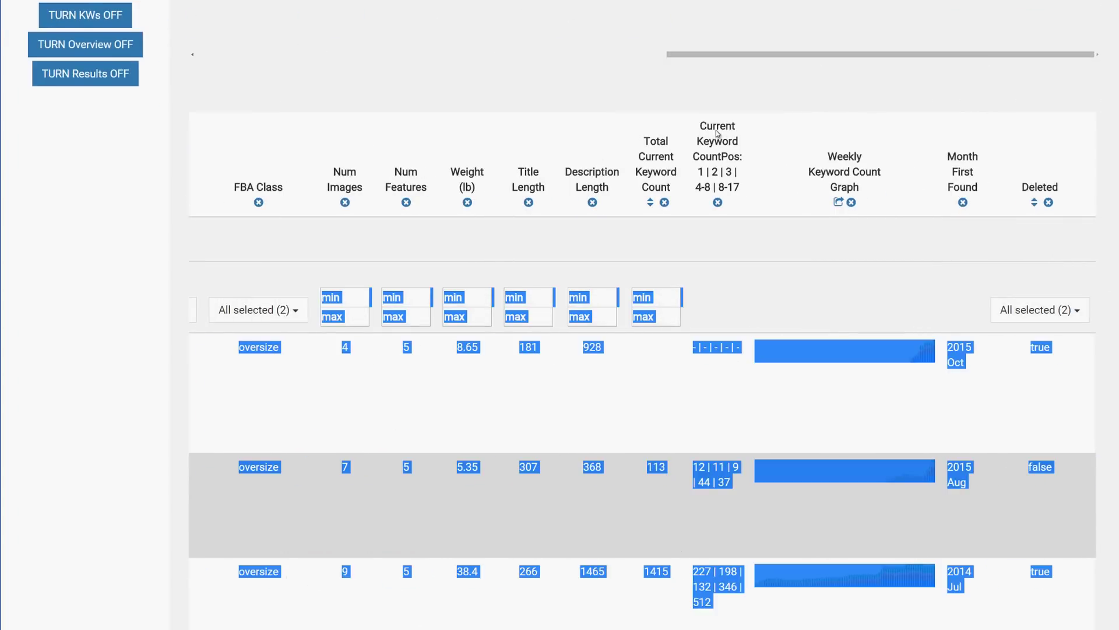
scroll(717, 134, "up", 2)
scroll(708, 152, "down", 2)
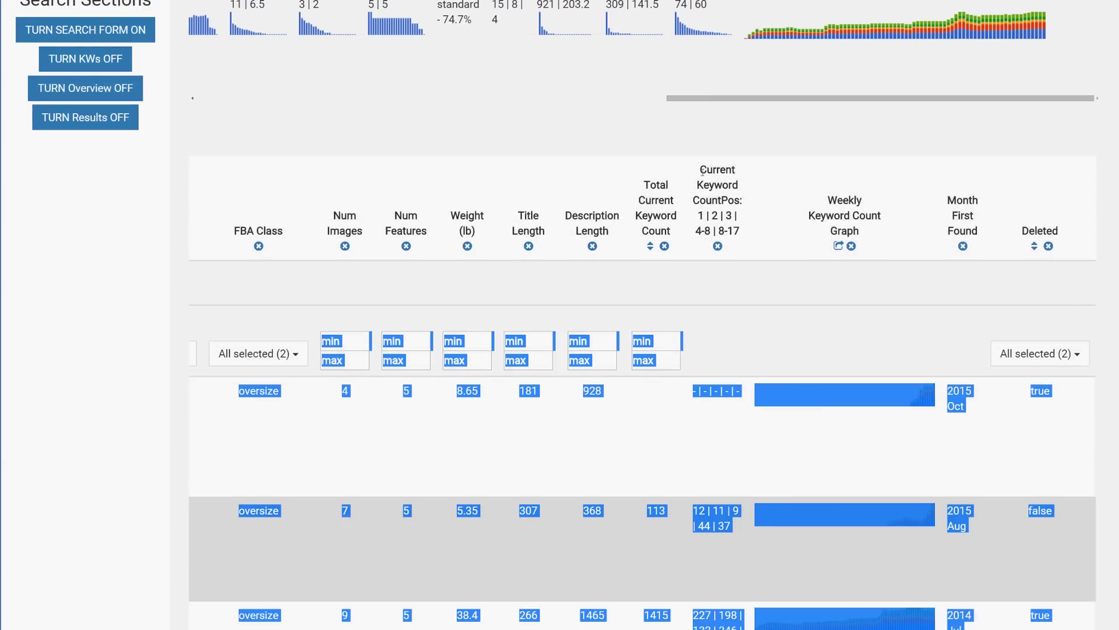
scroll(787, 234, "up", 2)
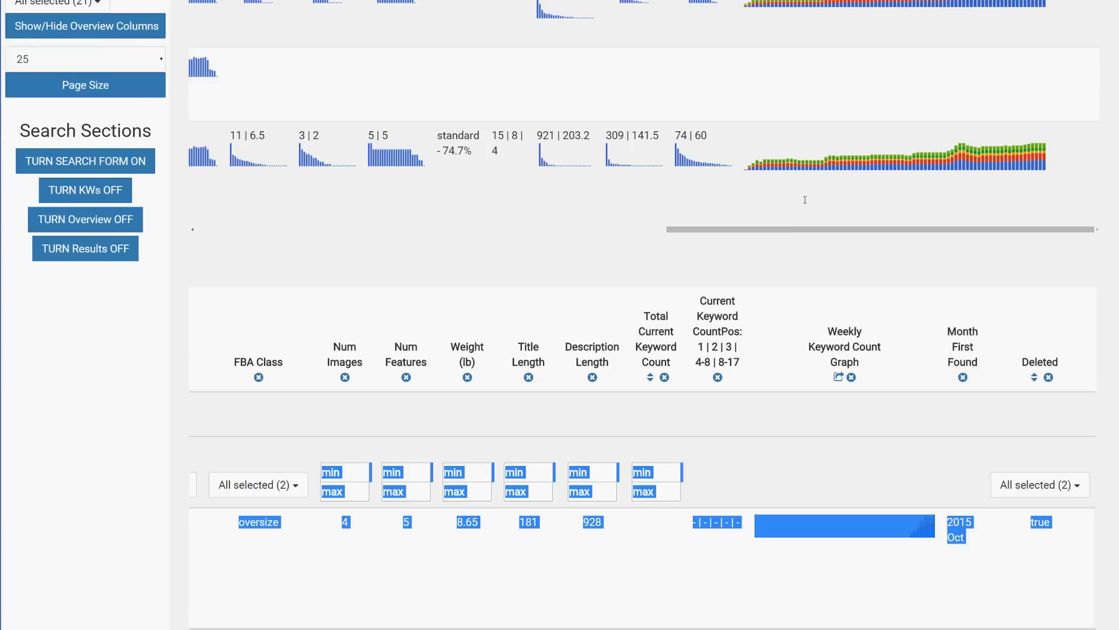
left_click(700, 346)
double_click(715, 347)
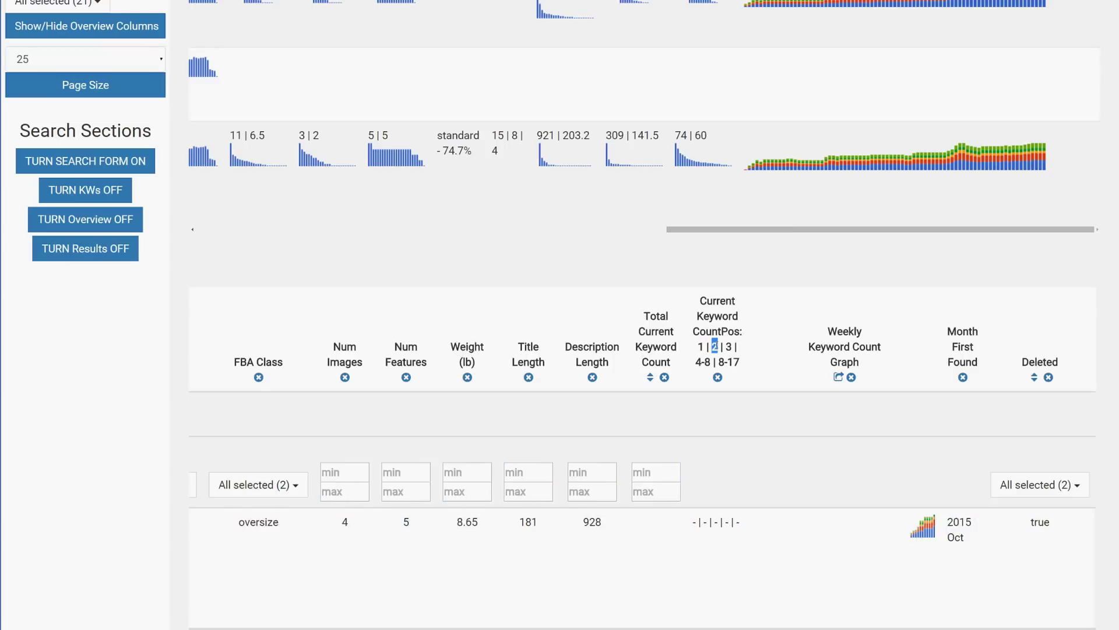
double_click(729, 346)
left_click_drag(712, 362, 695, 361)
left_click(726, 361)
double_click(726, 363)
scroll(810, 284, "up", 2)
mouse_move(860, 291)
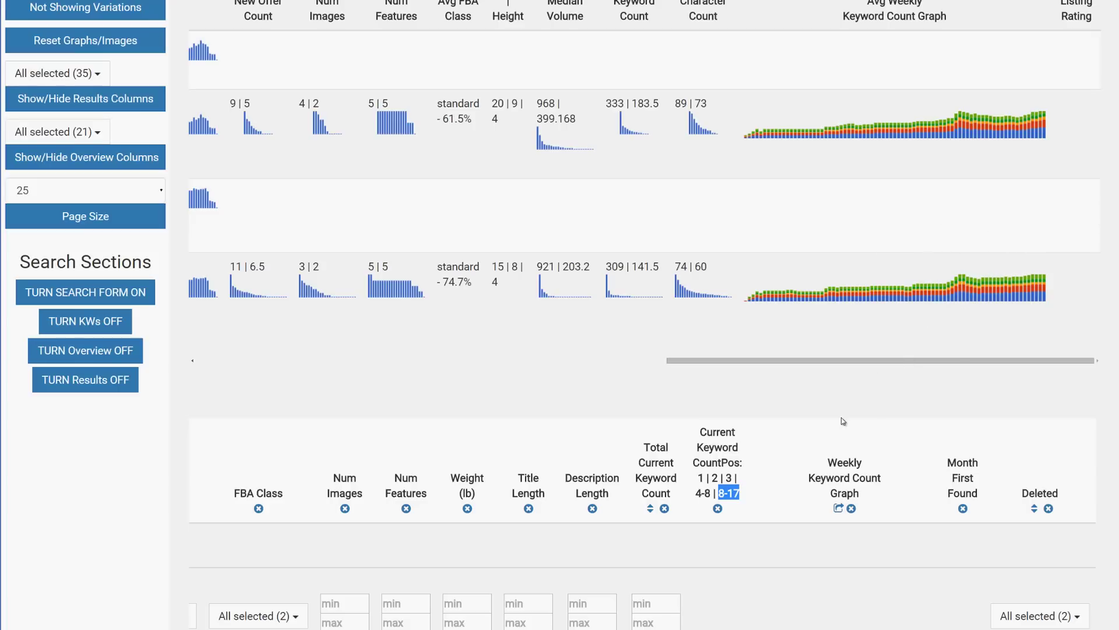
scroll(841, 417, "down", 15)
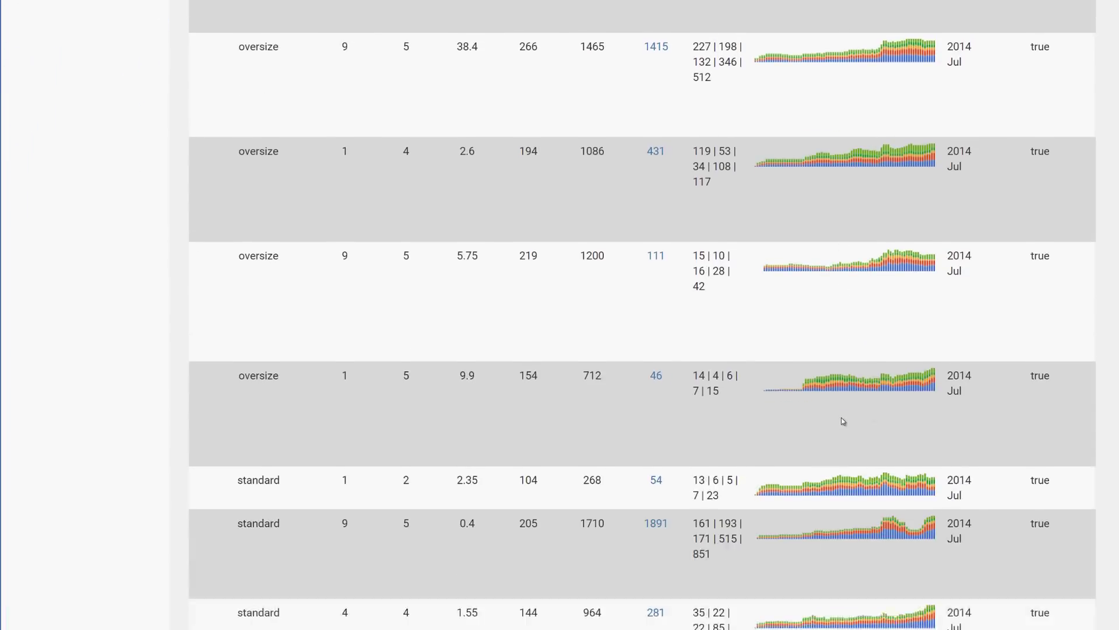
scroll(841, 417, "down", 15)
scroll(841, 418, "up", 16)
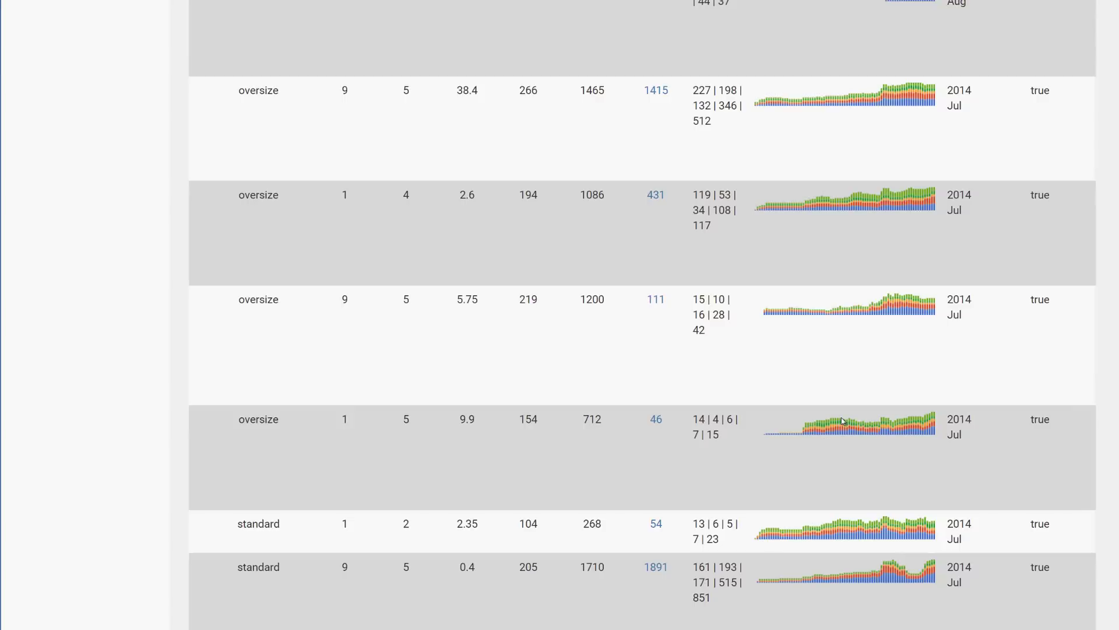
scroll(841, 417, "up", 10)
Step: Examine the first product result's ASIN, title, brand, seller, category and price columns
left_click_drag(506, 338, 54, 354)
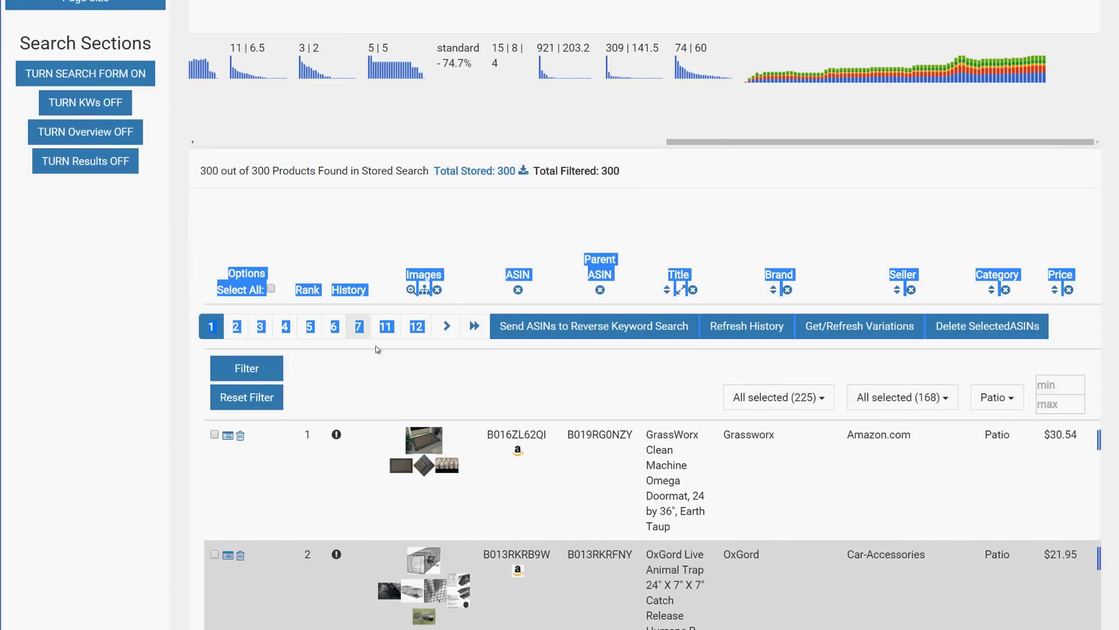
scroll(513, 280, "down", 3)
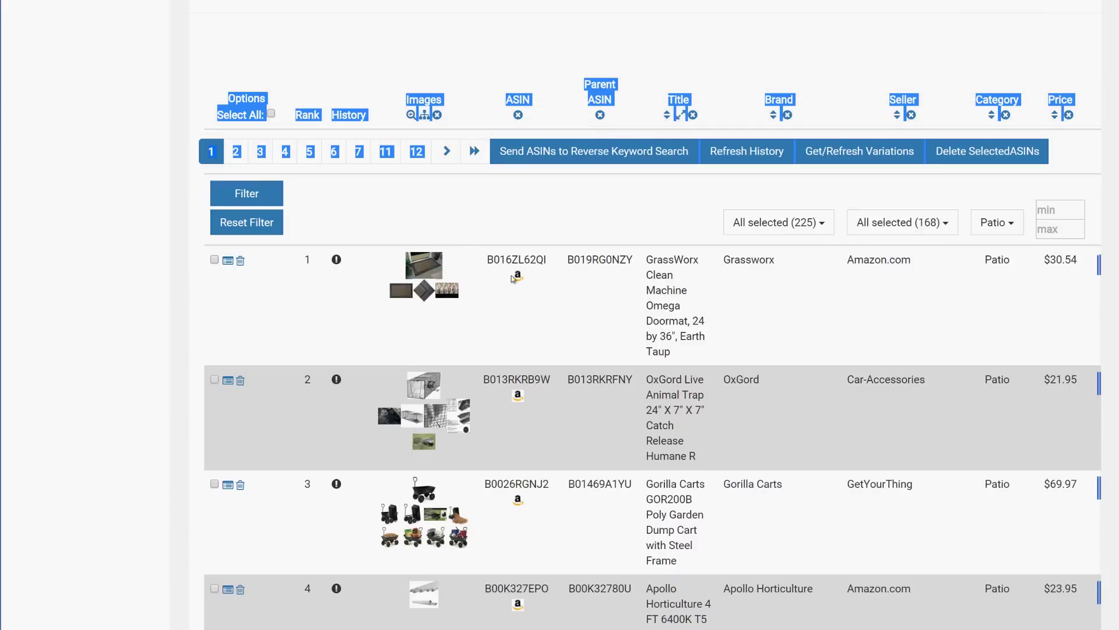
left_click(401, 205)
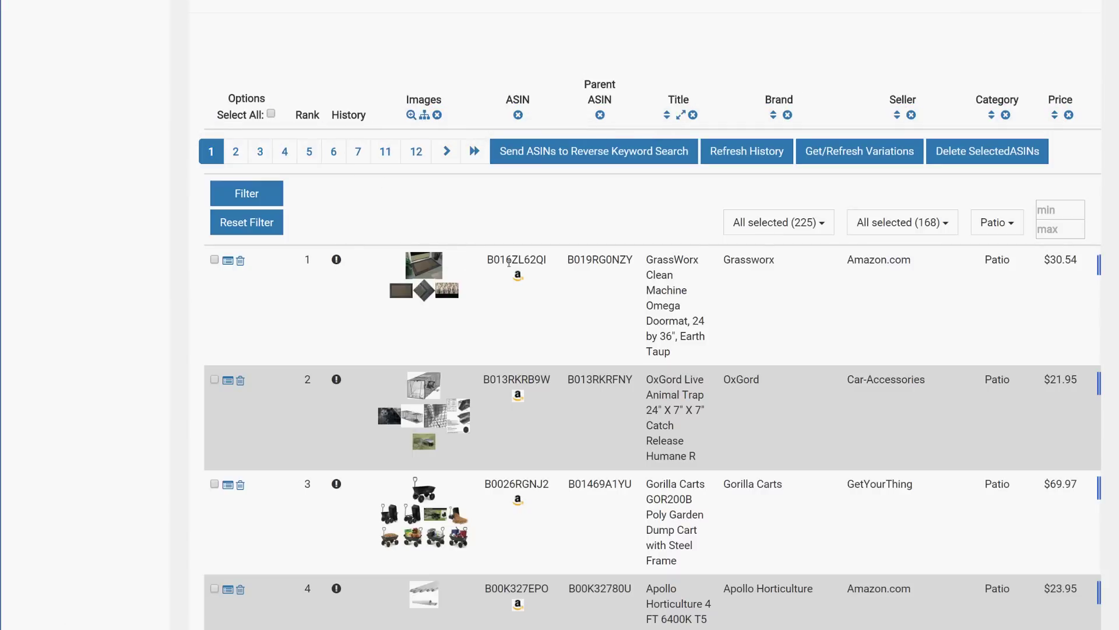
left_click_drag(511, 261, 292, 264)
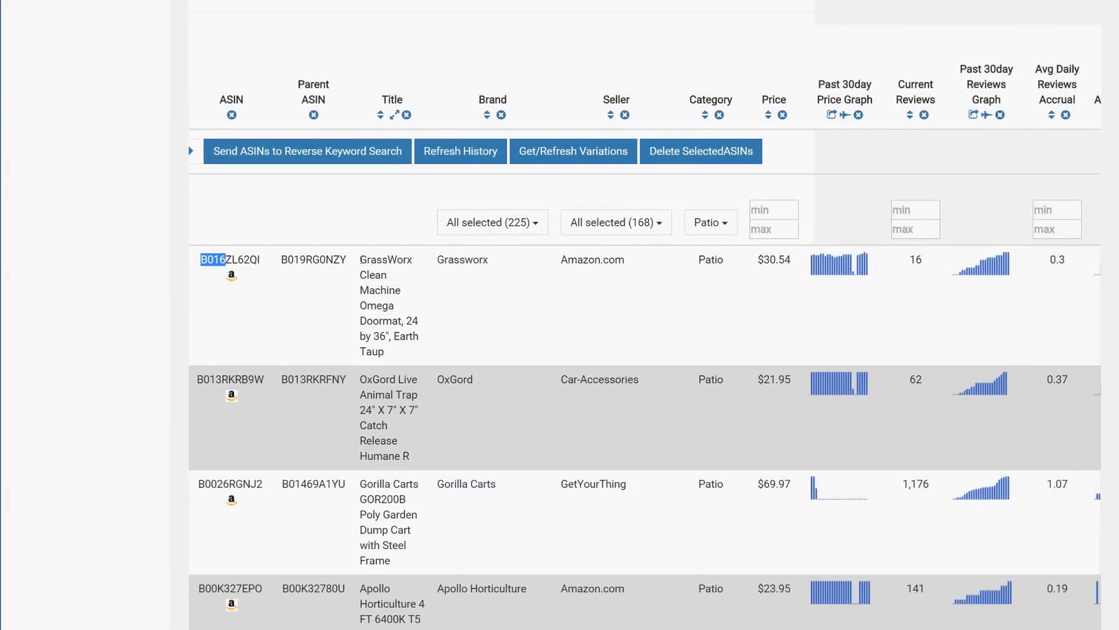
left_click_drag(361, 258, 393, 354)
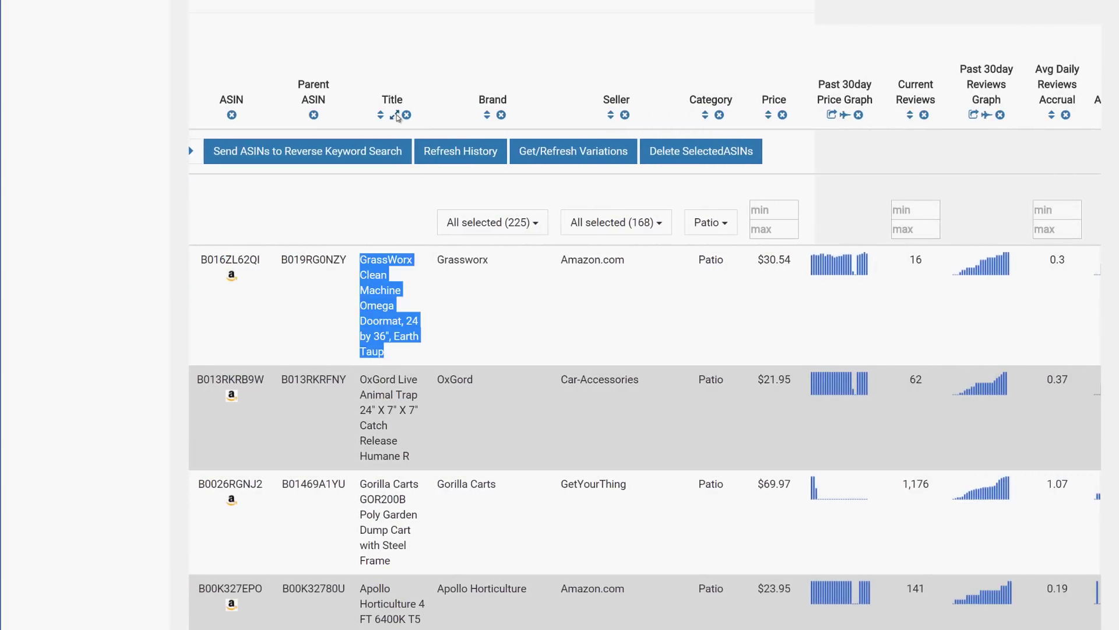
left_click_drag(459, 259, 1064, 271)
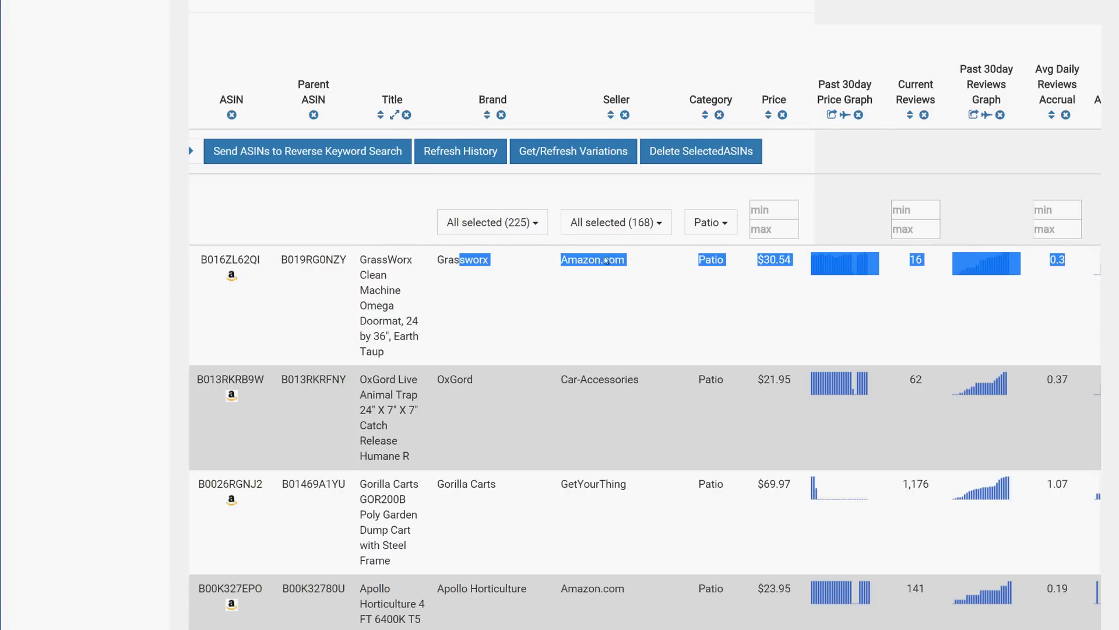
Step: Examine the results table's Past 30day Reviews Graph, Avg Daily Reviews Accrual and Past 30day Reviews Accrual Graph columns
left_click_drag(670, 269, 1100, 266)
scroll(1101, 266, "right", 10)
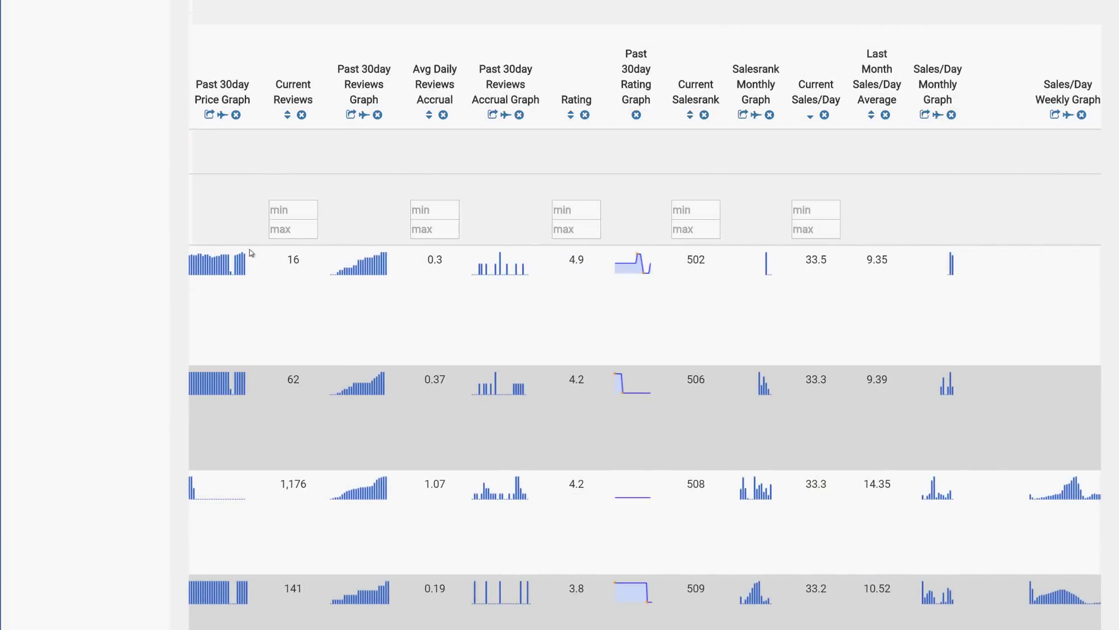
mouse_move(397, 261)
mouse_move(525, 273)
double_click(443, 261)
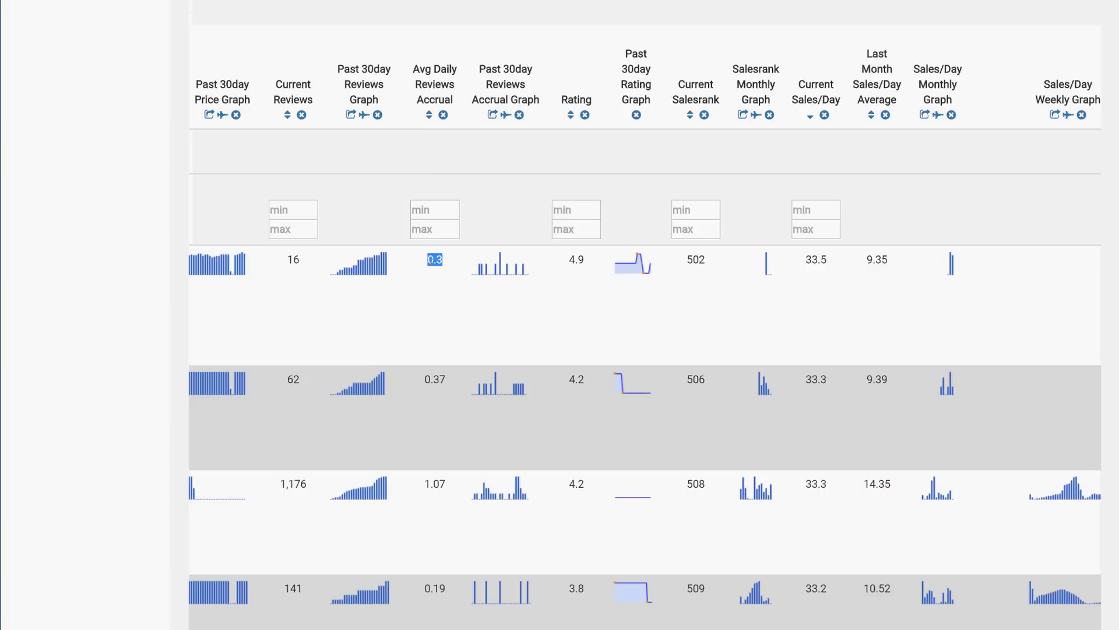
left_click(448, 260)
double_click(444, 260)
mouse_move(500, 273)
scroll(537, 322, "down", 2)
scroll(537, 325, "down", 4)
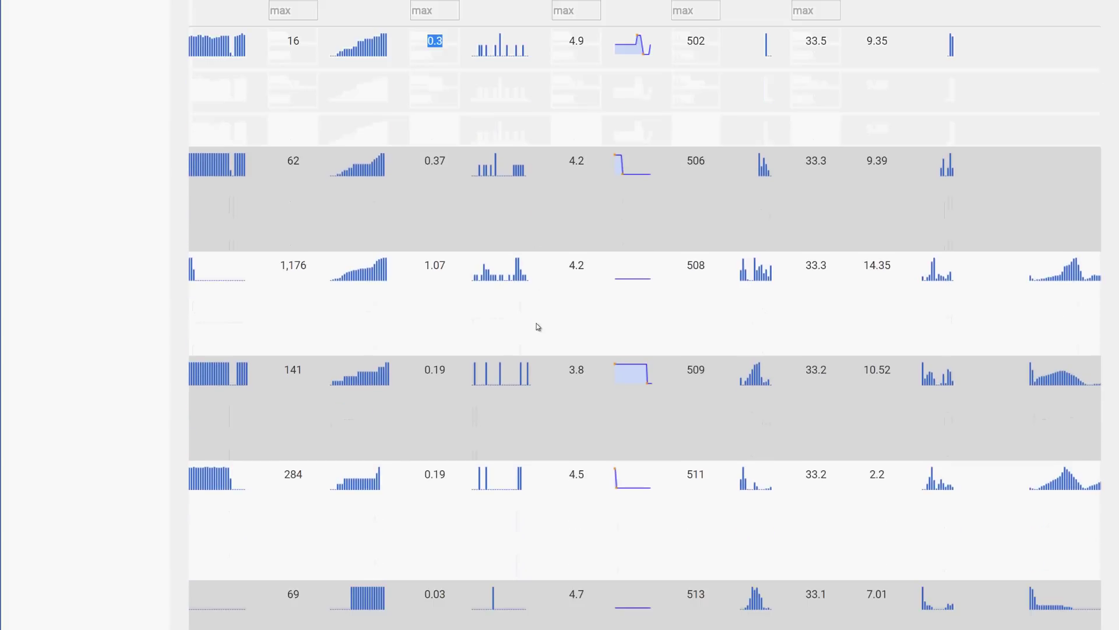
scroll(484, 280, "up", 5)
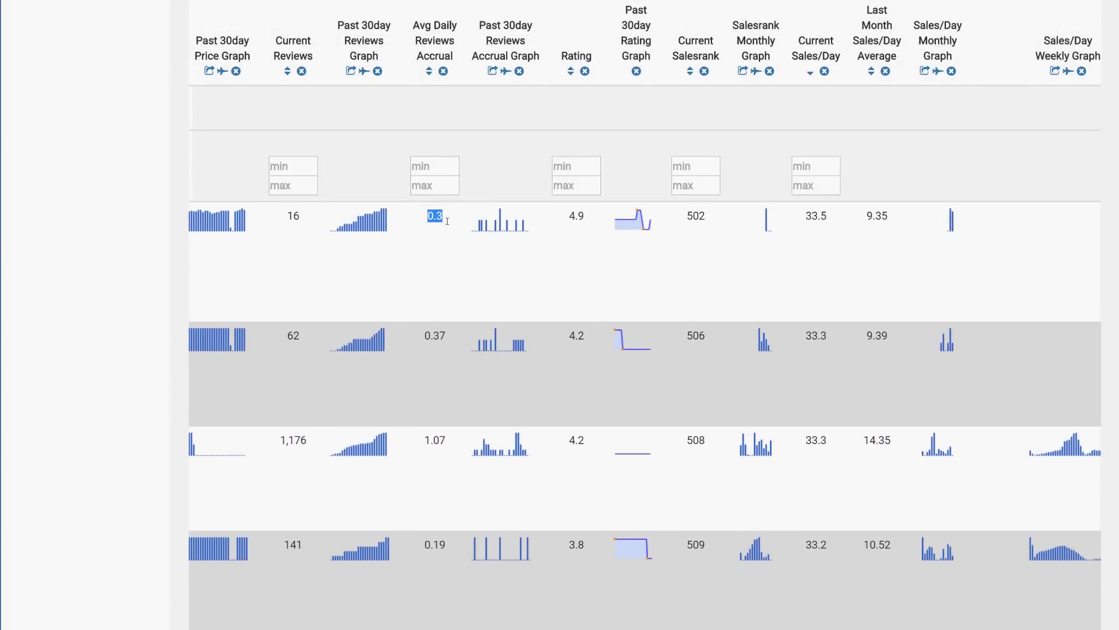
double_click(447, 220)
scroll(437, 326, "up", 2)
scroll(438, 318, "down", 2)
scroll(456, 340, "down", 8)
scroll(449, 332, "up", 5)
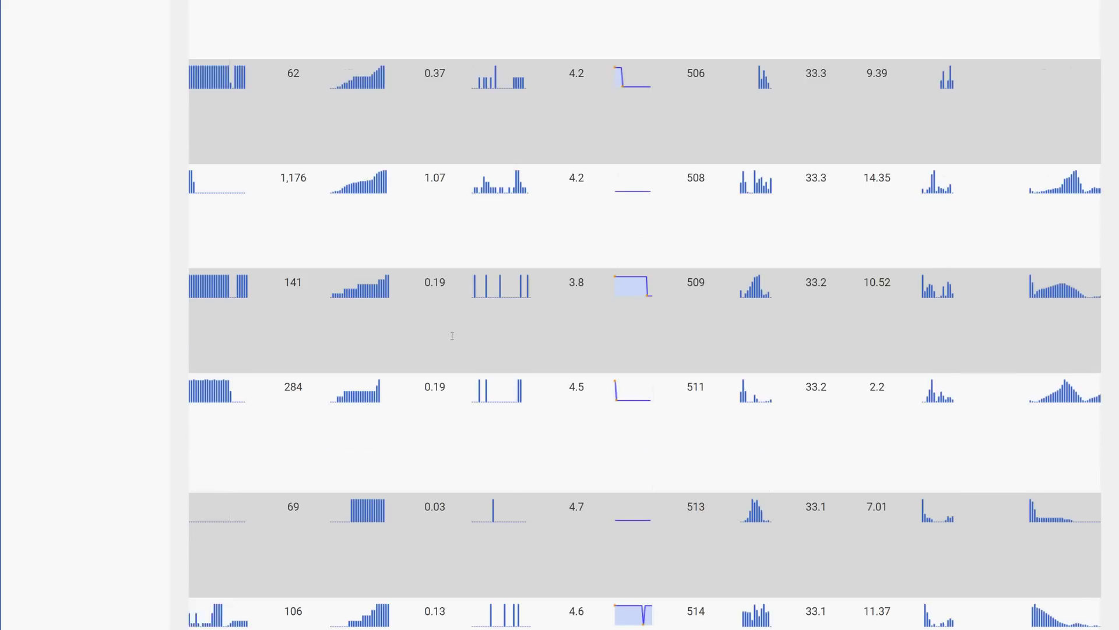
left_click_drag(447, 223, 422, 225)
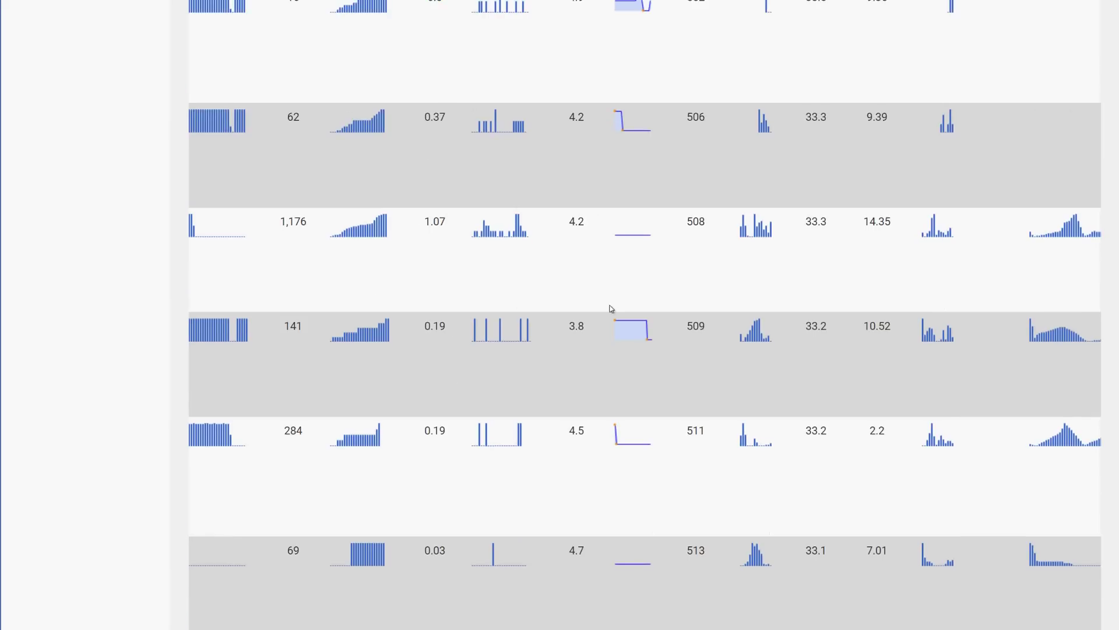
scroll(611, 308, "up", 6)
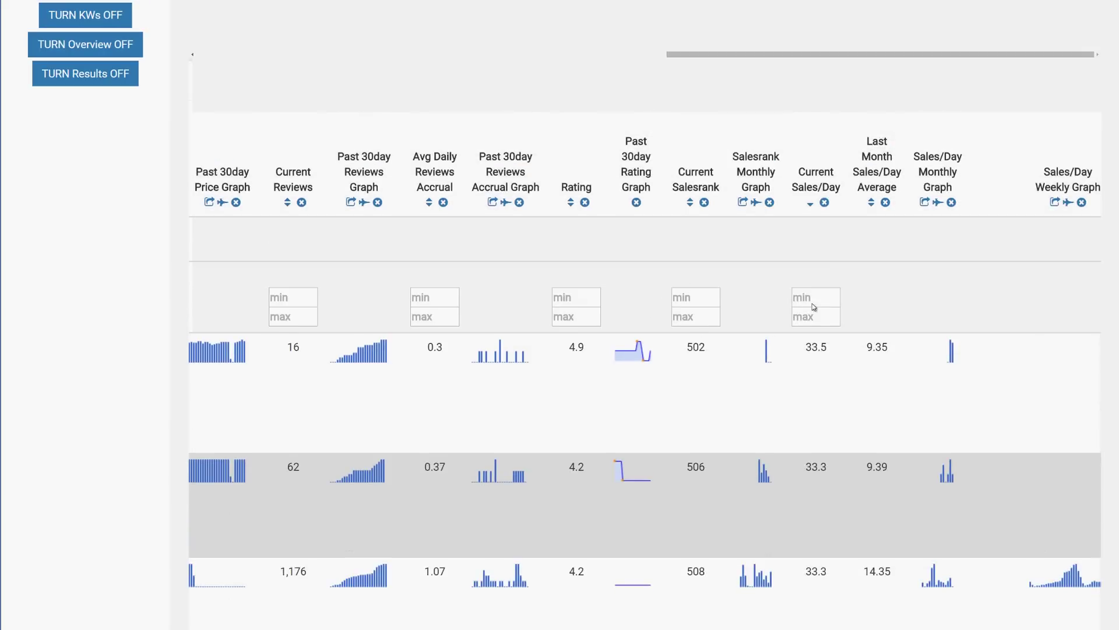
Step: Examine the products' Last Month Sales/Day Average and the monthly and weekly Sales/Day graphs
left_click_drag(1066, 288, 360, 404)
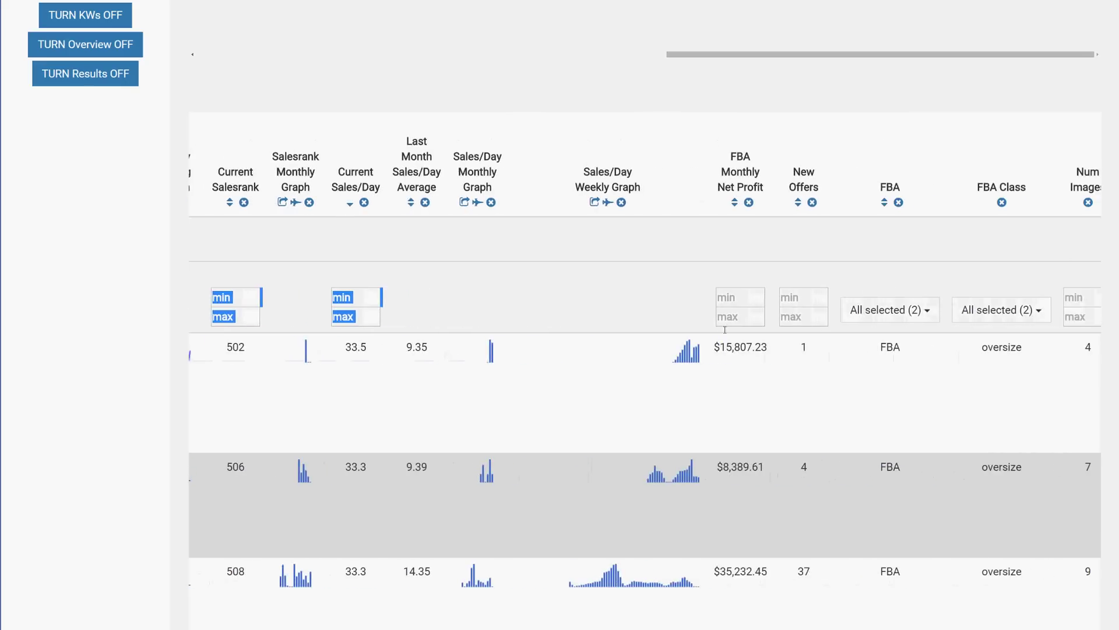
scroll(360, 403, "down", 5)
scroll(360, 404, "up", 2)
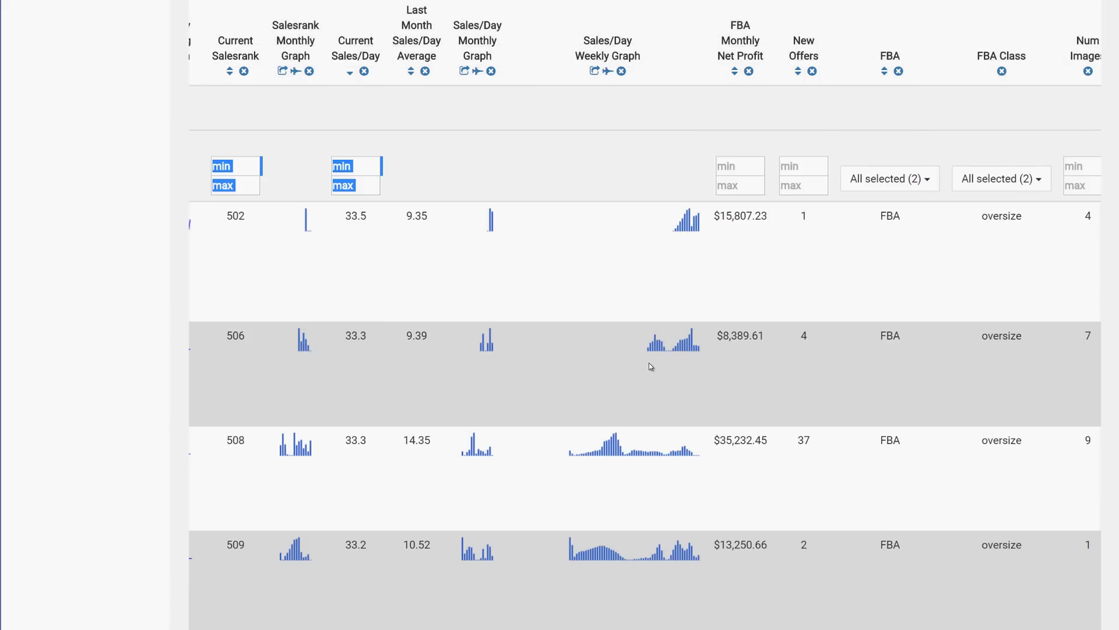
scroll(650, 368, "down", 2)
scroll(651, 280, "up", 2)
left_click_drag(442, 213, 404, 217)
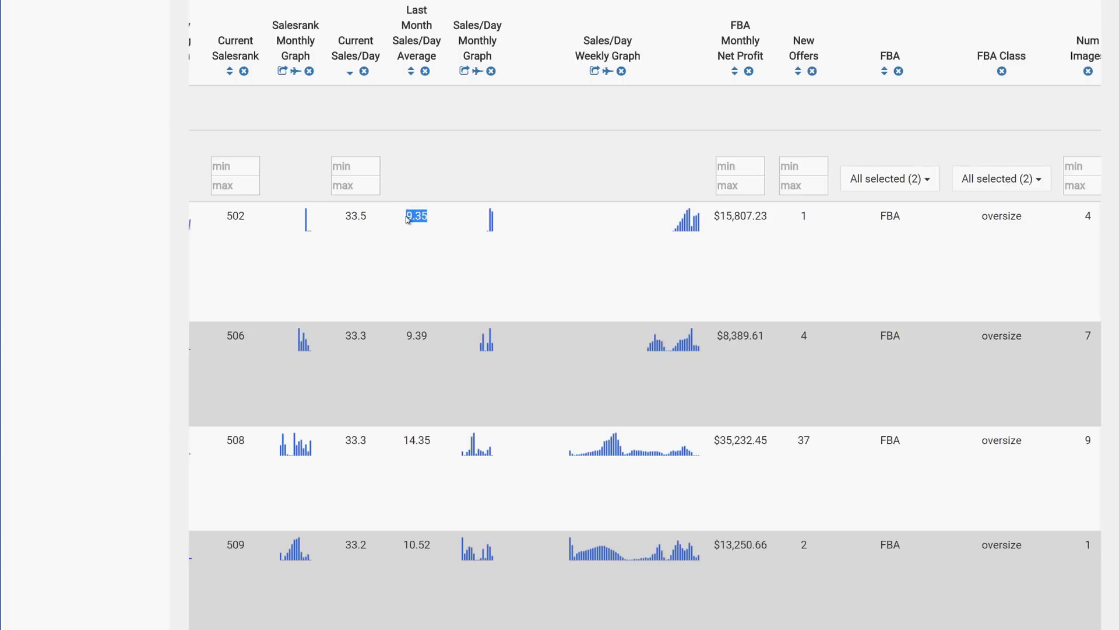
left_click(385, 224)
left_click_drag(429, 218, 402, 222)
scroll(536, 424, "down", 1)
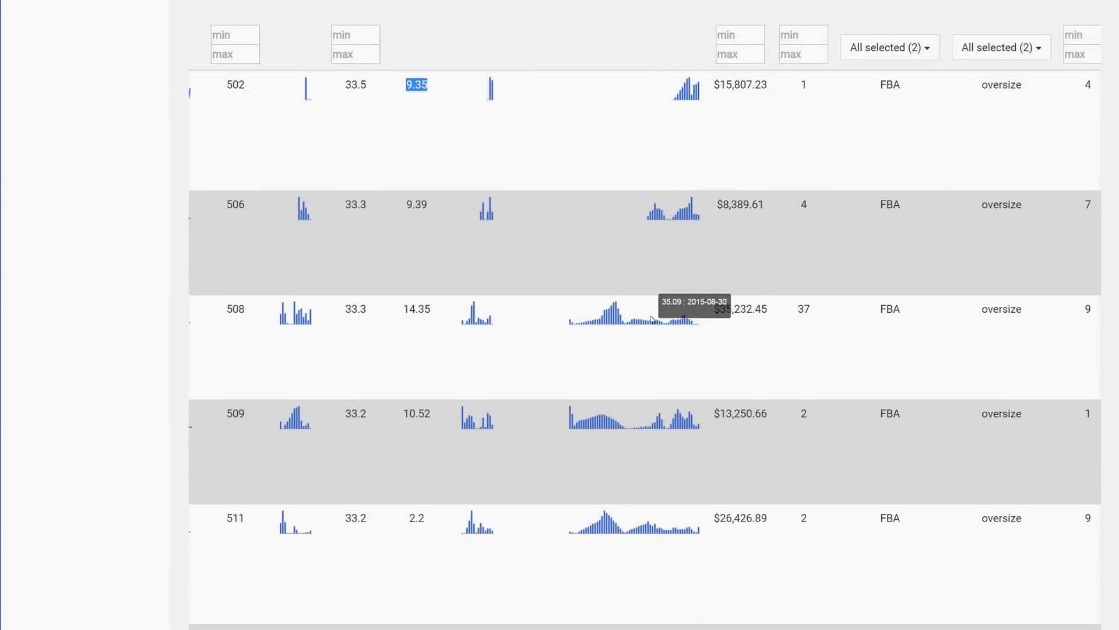
scroll(700, 358, "up", 3)
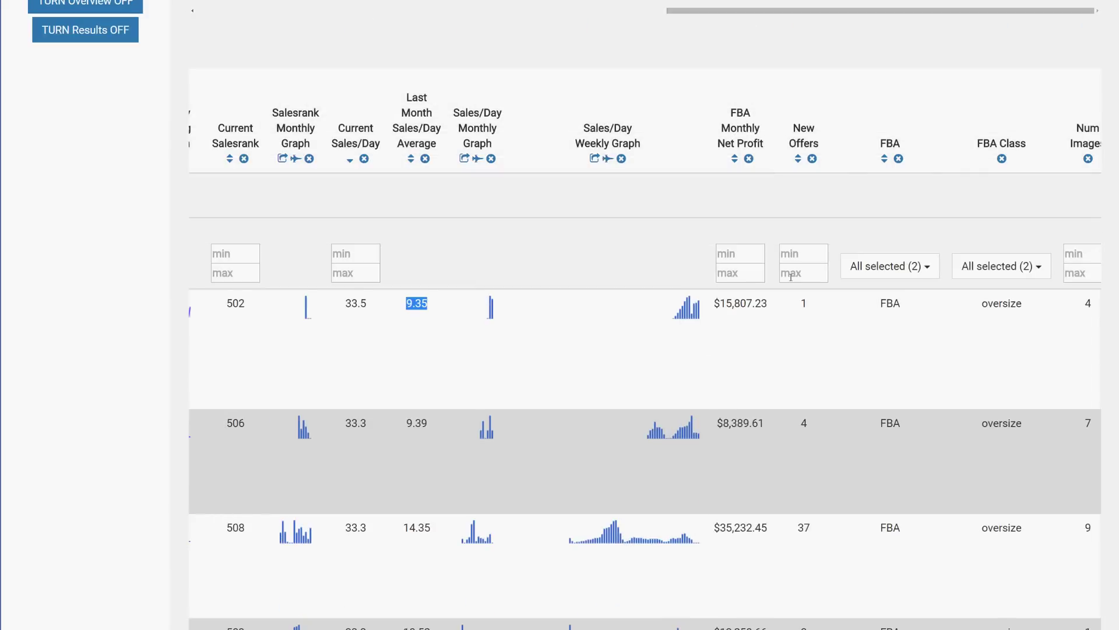
Step: Examine the first product's FBA Monthly Net Profit and New Offers values against its sales-per-day figures
left_click_drag(713, 303, 772, 303)
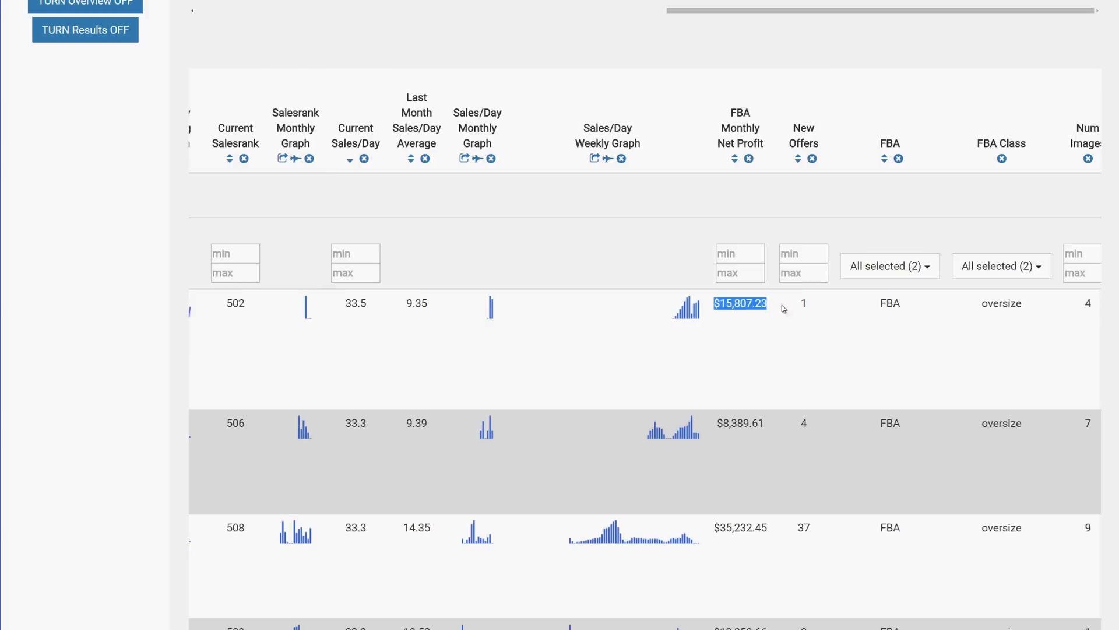
left_click(809, 308)
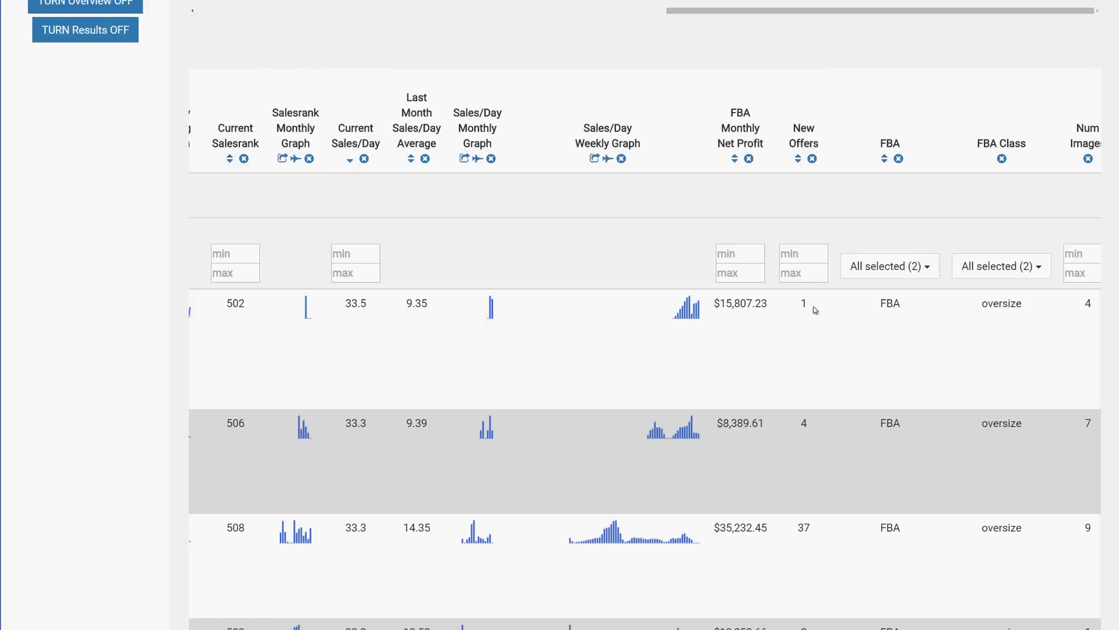
left_click_drag(848, 302, 523, 284)
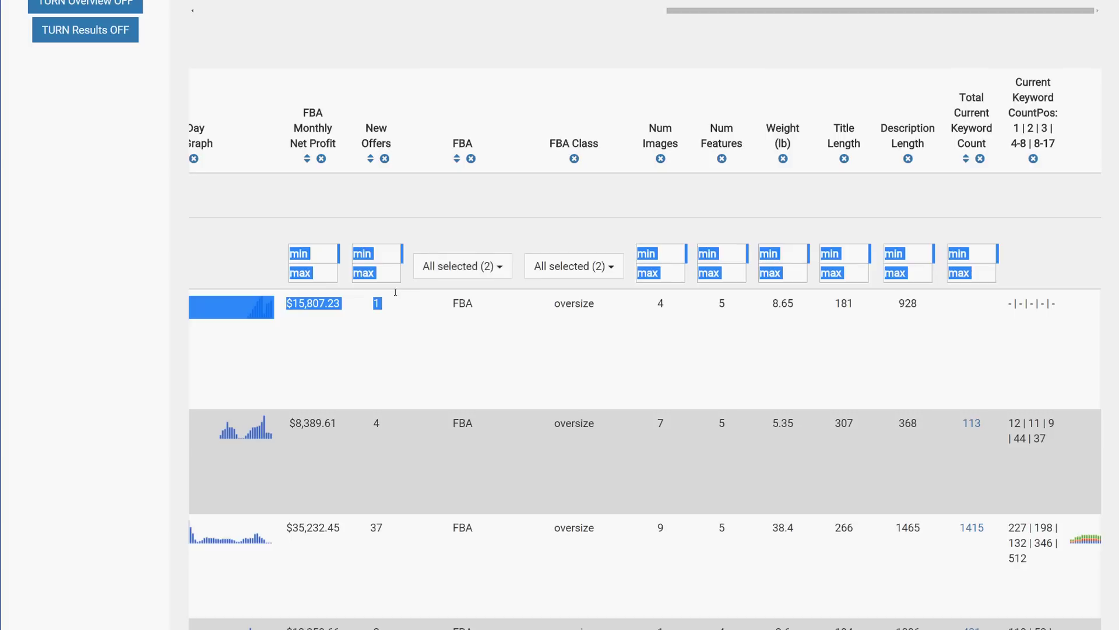
left_click(337, 306)
left_click_drag(342, 304, 291, 304)
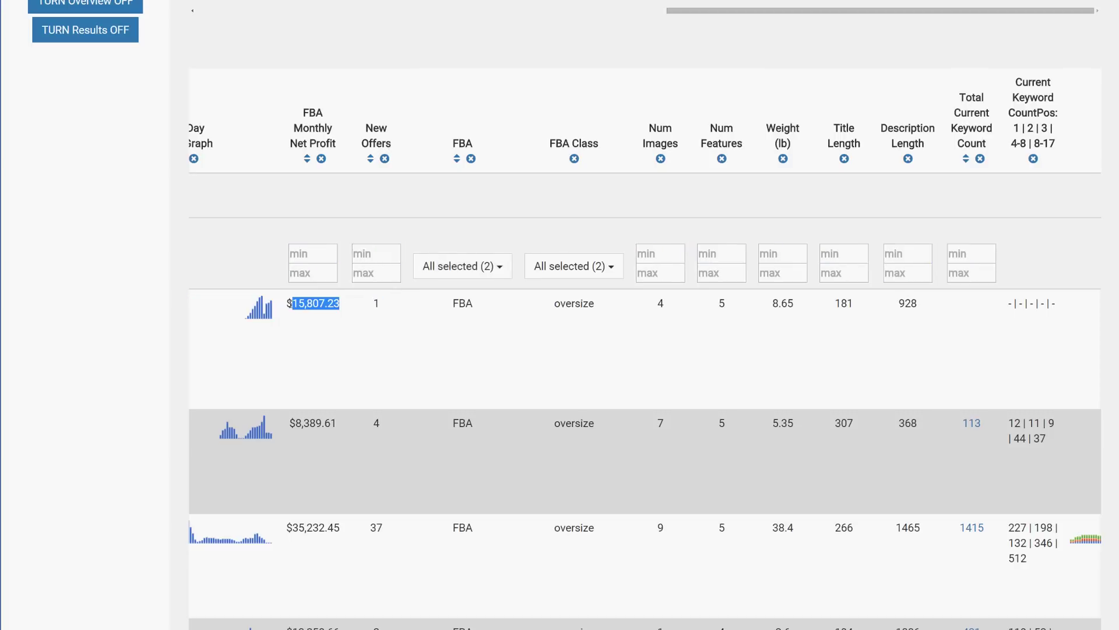
left_click(345, 301)
left_click_drag(340, 303, 198, 306)
left_click(344, 307)
left_click(344, 305)
left_click(290, 317)
left_click(347, 308)
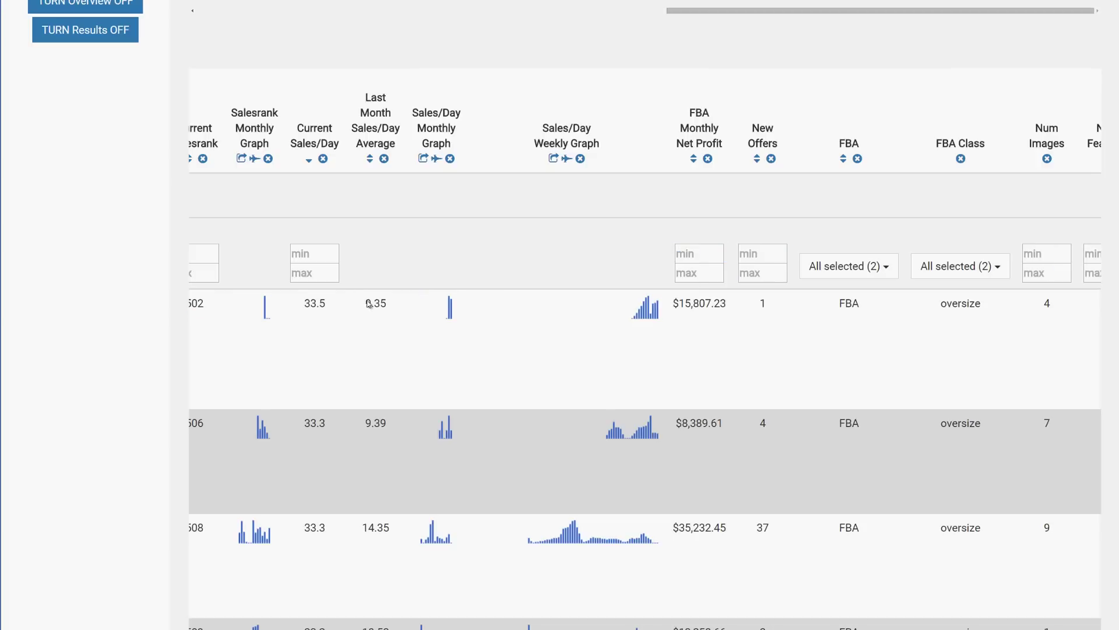
Step: Compare the first product's Current Sales/Day figure with its FBA Monthly Net Profit
left_click_drag(333, 303, 308, 304)
left_click(527, 292)
left_click_drag(725, 303, 673, 304)
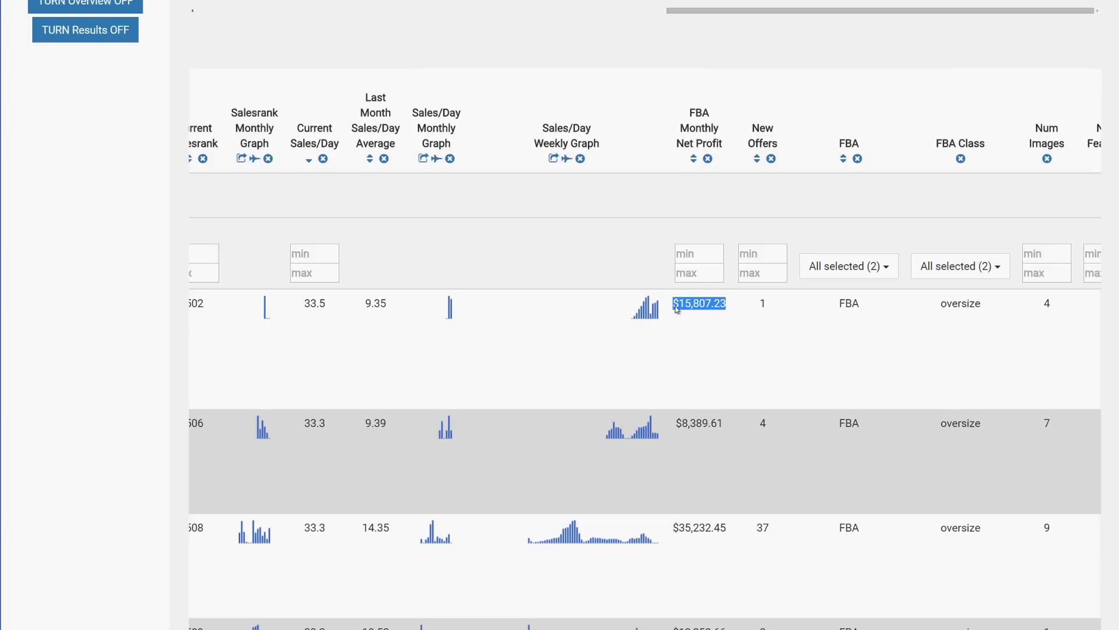
left_click(728, 306)
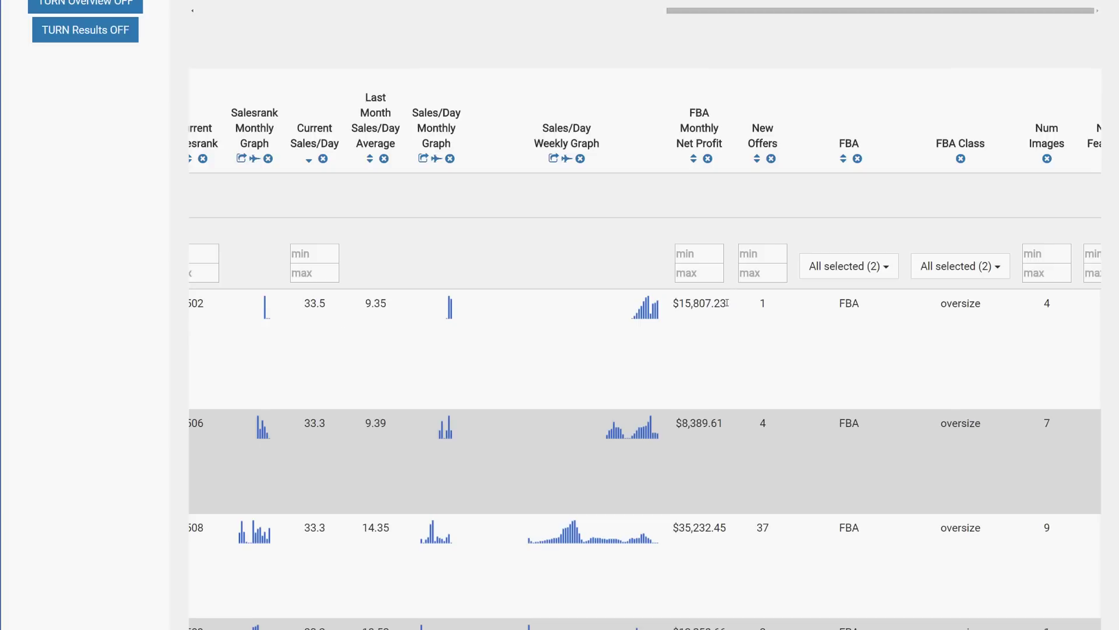
left_click_drag(727, 303, 673, 304)
left_click(674, 307)
left_click_drag(716, 304, 444, 241)
left_click(668, 309)
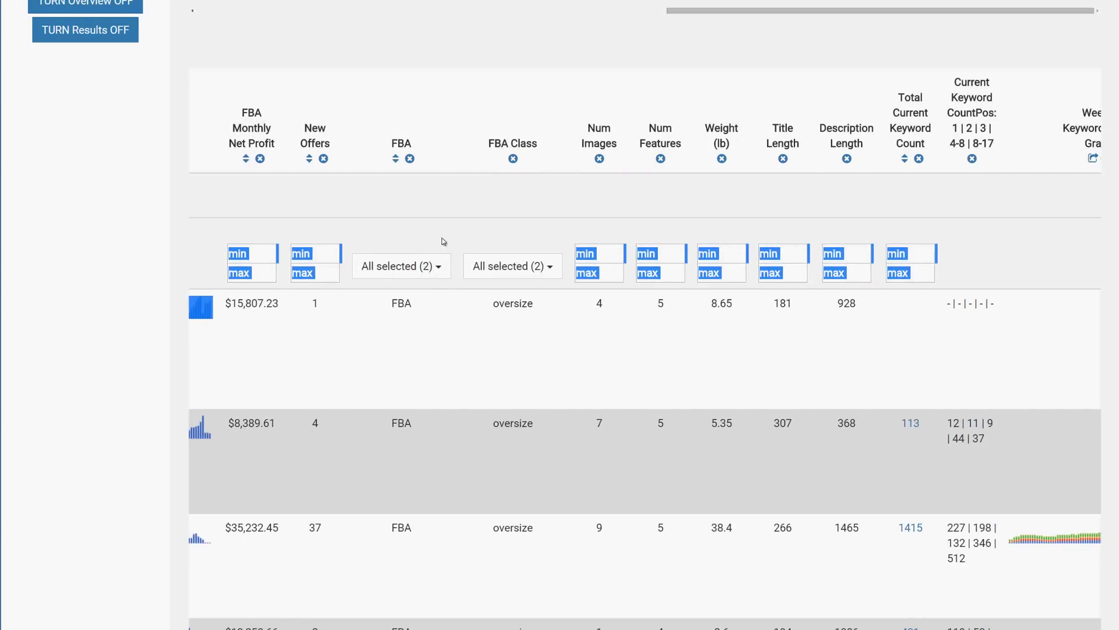
Step: Examine the FBA fulfillment column for the first product result
double_click(403, 303)
left_click(391, 306)
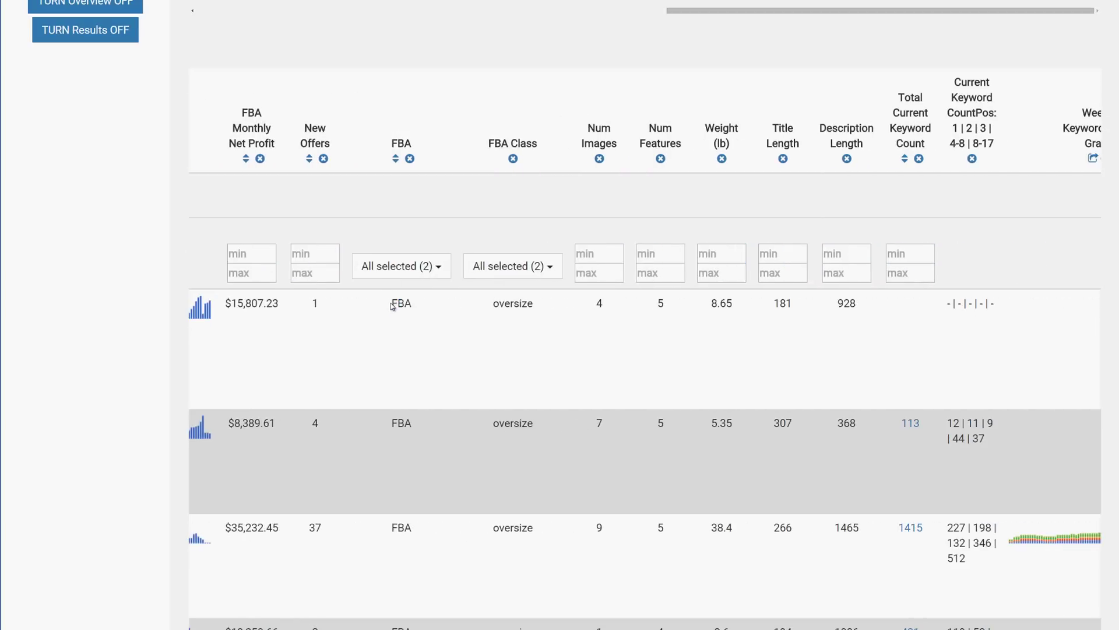
double_click(407, 305)
scroll(450, 323, "down", 4)
scroll(413, 374, "up", 4)
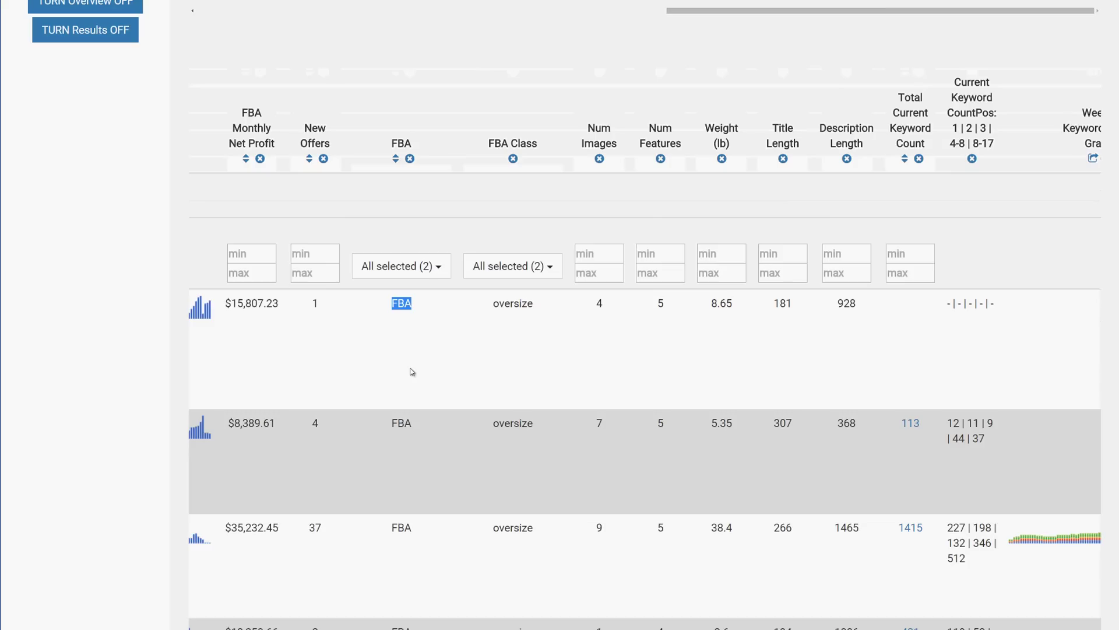
left_click(413, 303)
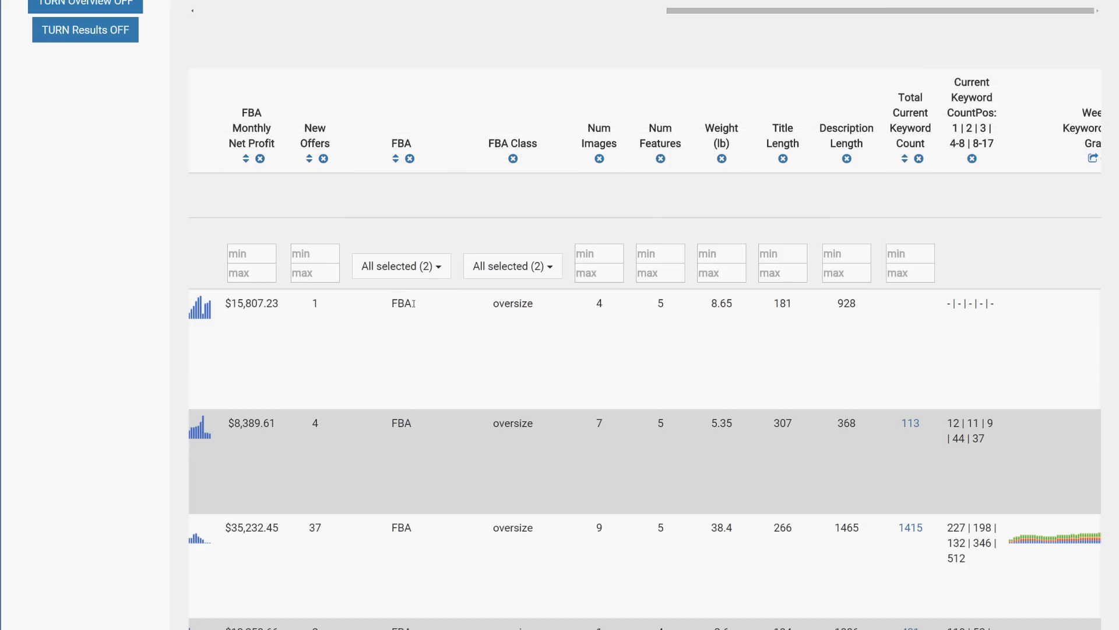
Step: Examine the remaining result columns, from FBA Class to Total Current Keyword Count, Weekly Keyword Count Graph and Month First Found
left_click_drag(494, 303, 1117, 320)
left_click(527, 397)
left_click(646, 337)
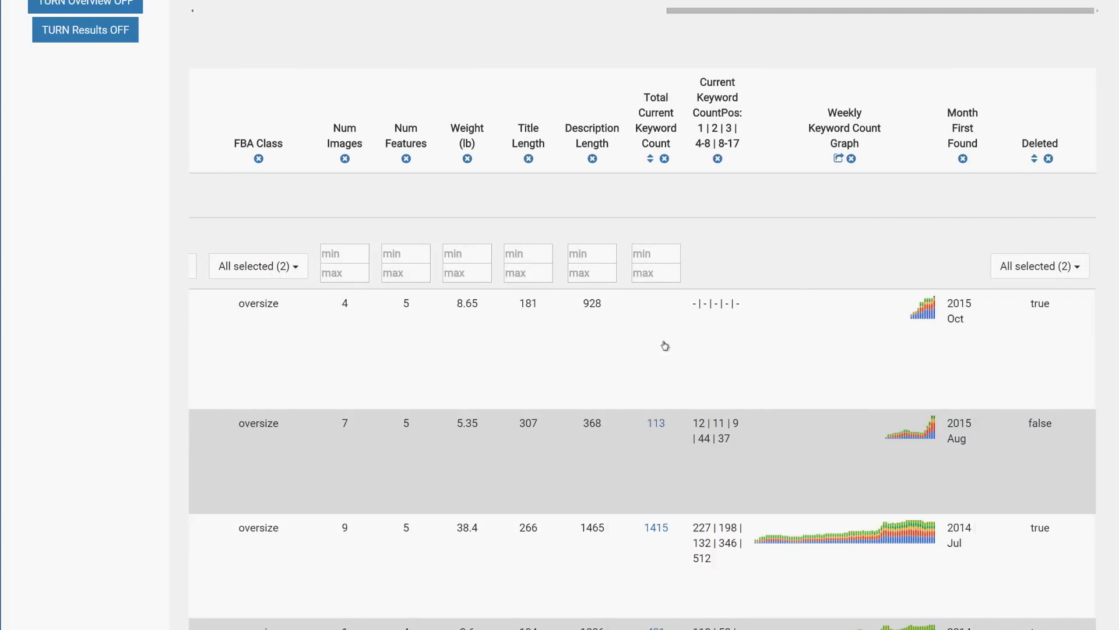
scroll(662, 344, "down", 5)
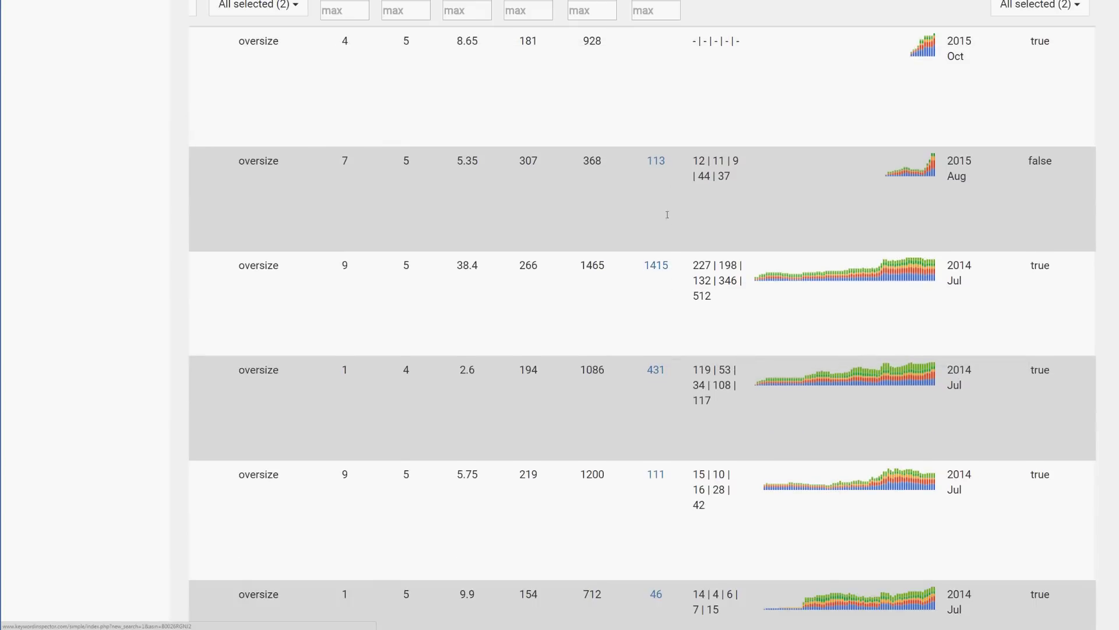
double_click(657, 162)
scroll(990, 169, "up", 3)
scroll(973, 234, "down", 2)
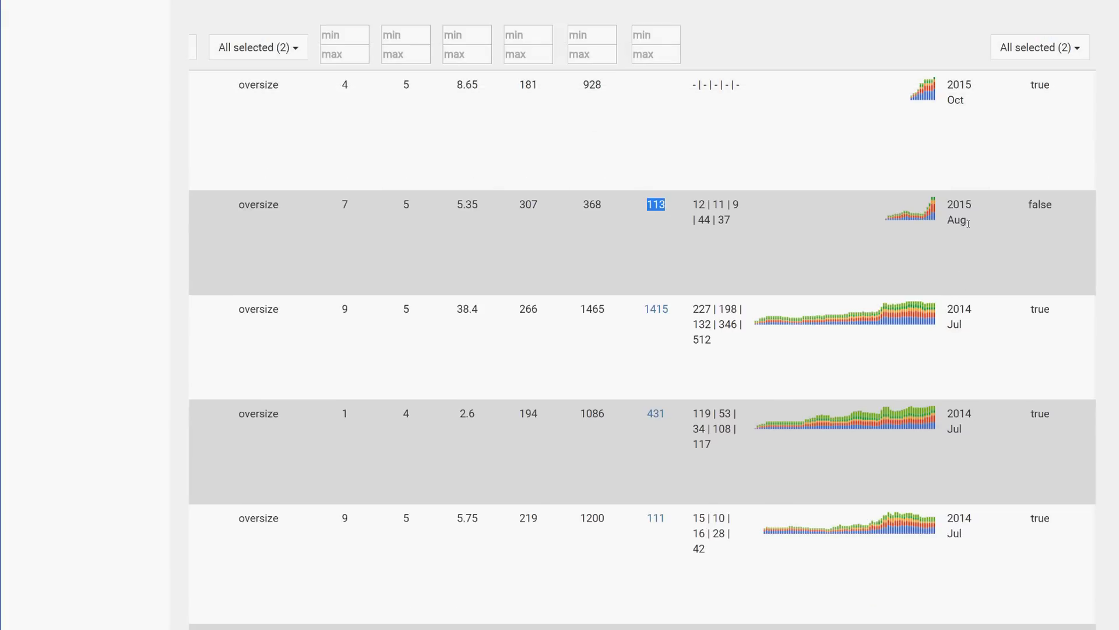
mouse_move(968, 223)
left_mouse_down()
mouse_move(949, 202)
mouse_move(971, 227)
left_mouse_up()
left_click(950, 202)
Step: Look through the stored search's product rows, including their images, ASINs, titles, brands and sellers
left_click_drag(595, 216, 295, 193)
left_click(295, 193)
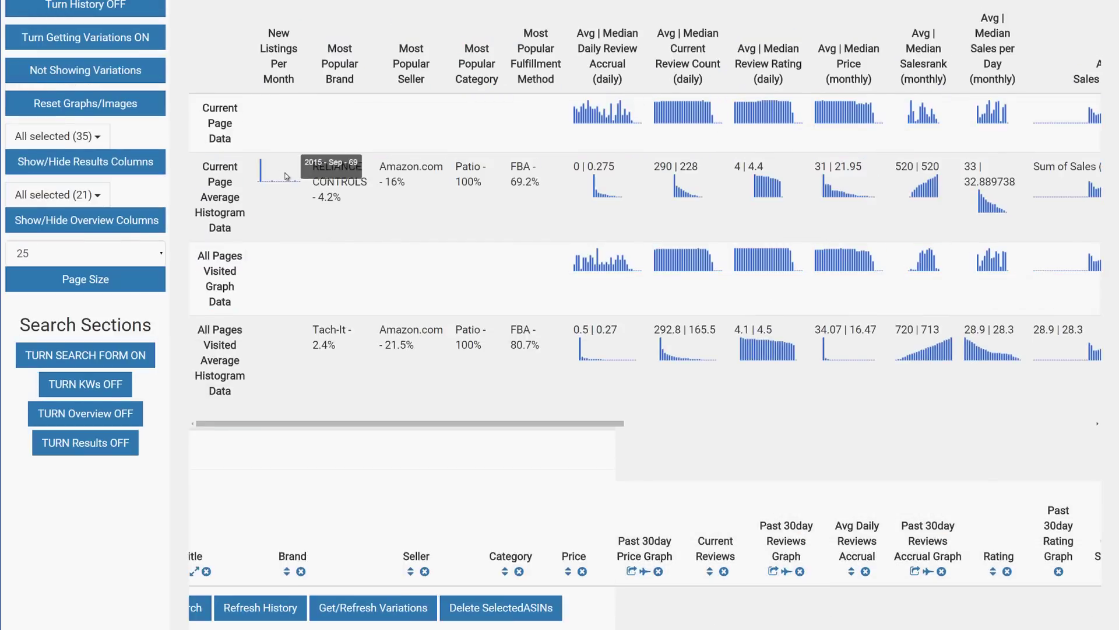
scroll(406, 403, "down", 10)
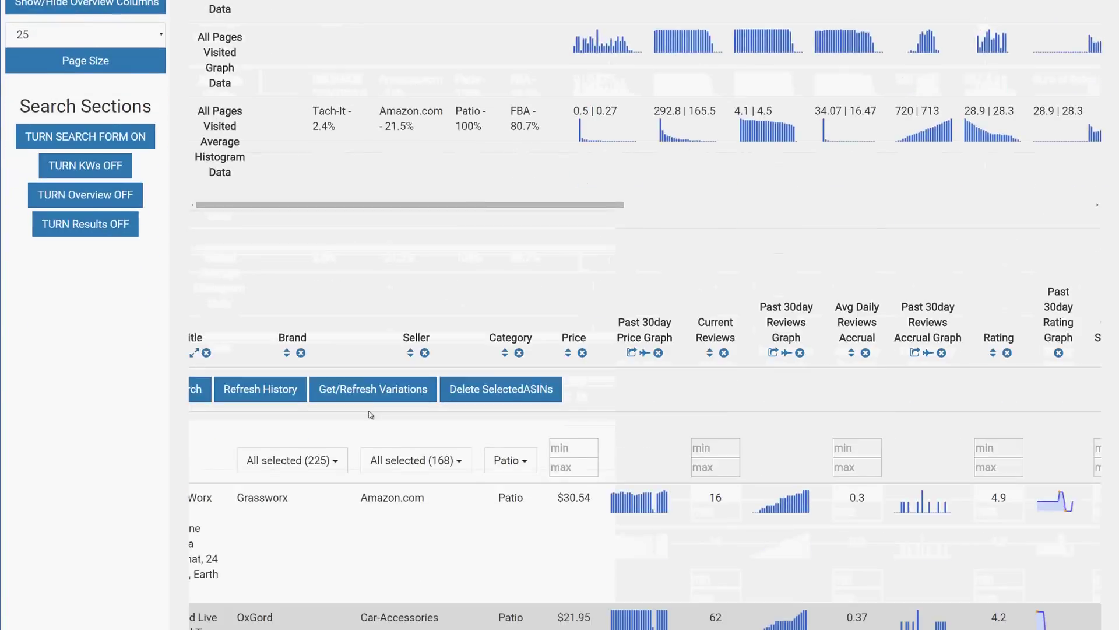
scroll(411, 437, "down", 10)
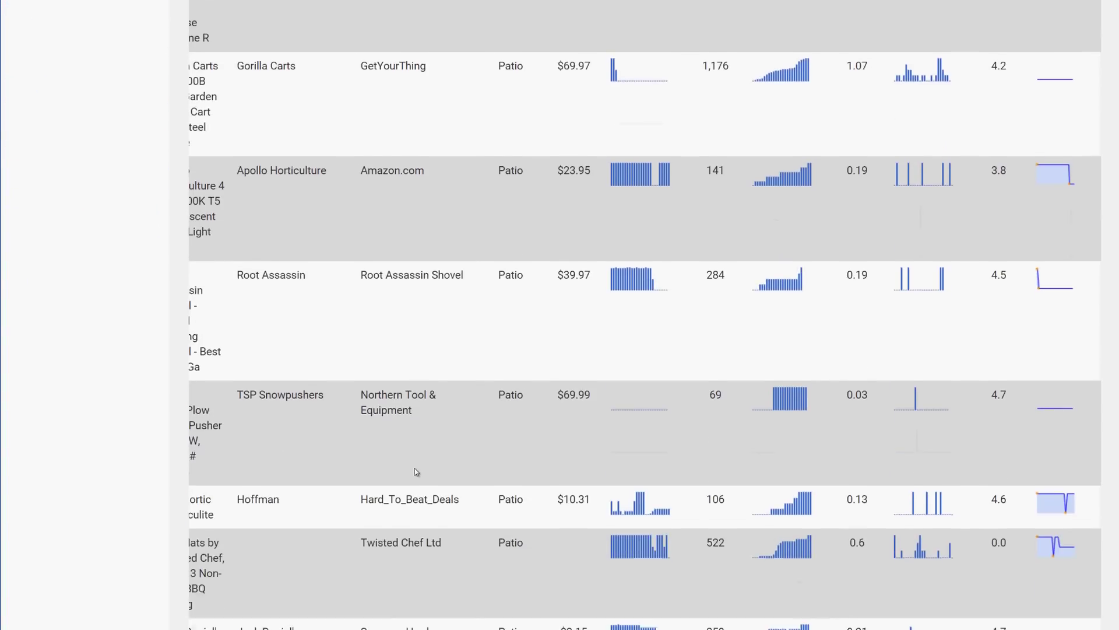
scroll(414, 466, "up", 5)
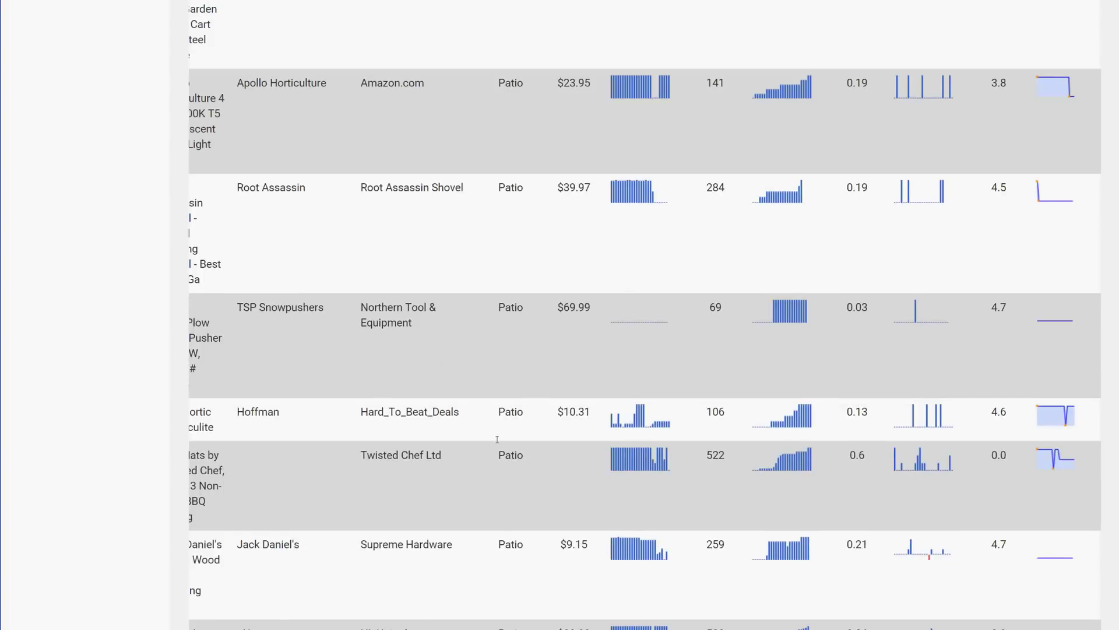
left_click_drag(482, 515, 192, 498)
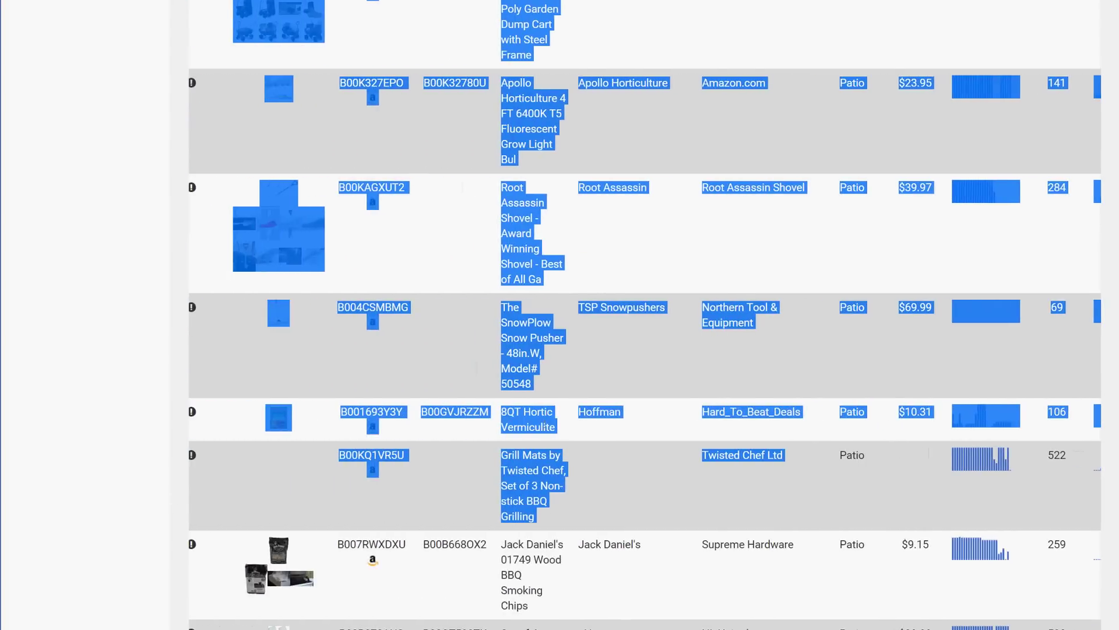
left_click(552, 458)
left_click_drag(551, 458, 155, 242)
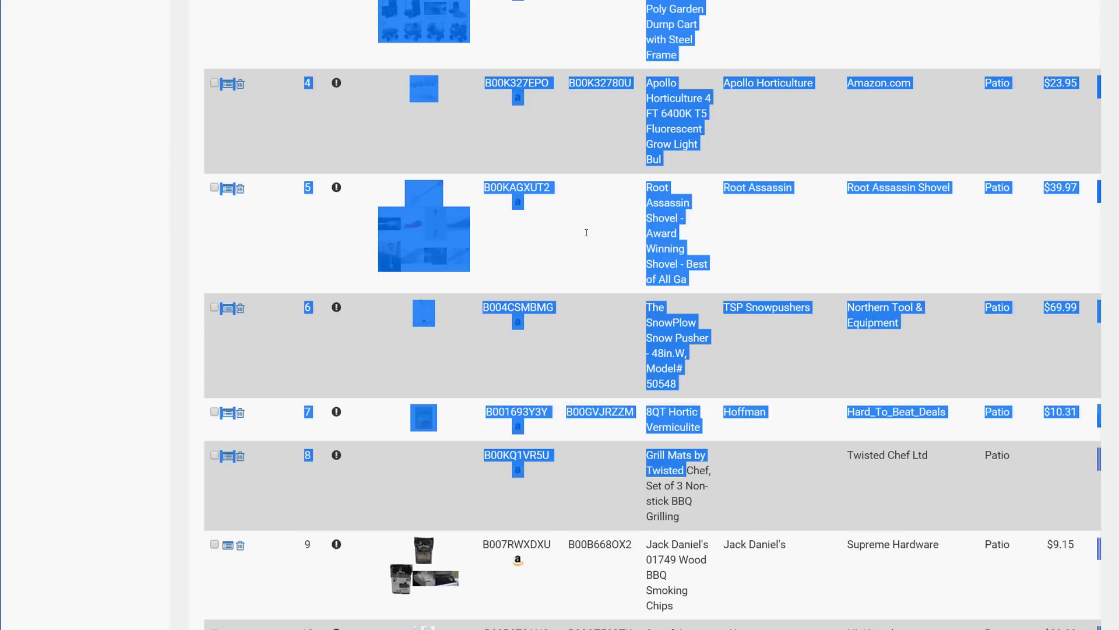
left_click(641, 229)
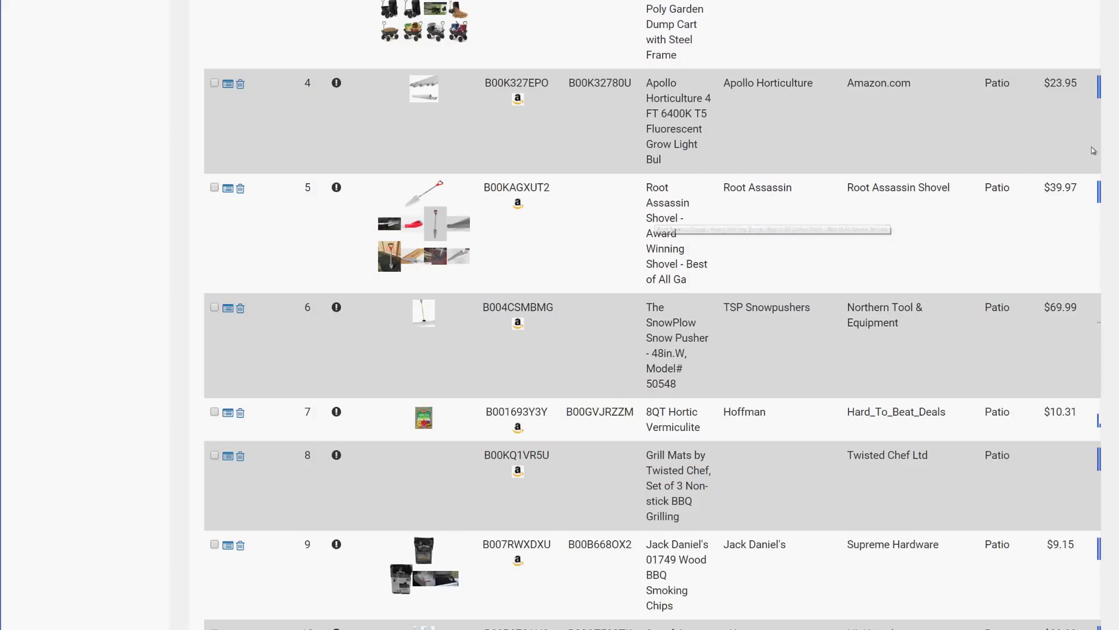
Step: Examine the first product's ASIN and the top-ranked products in the results table
scroll(652, 315, "up", 7)
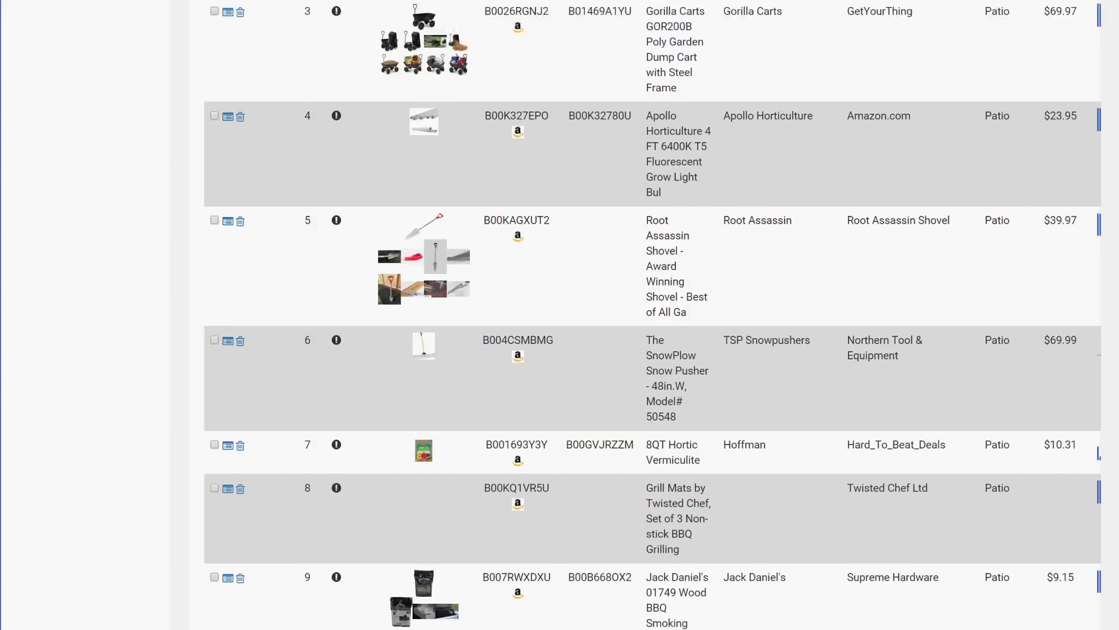
scroll(586, 252, "up", 1)
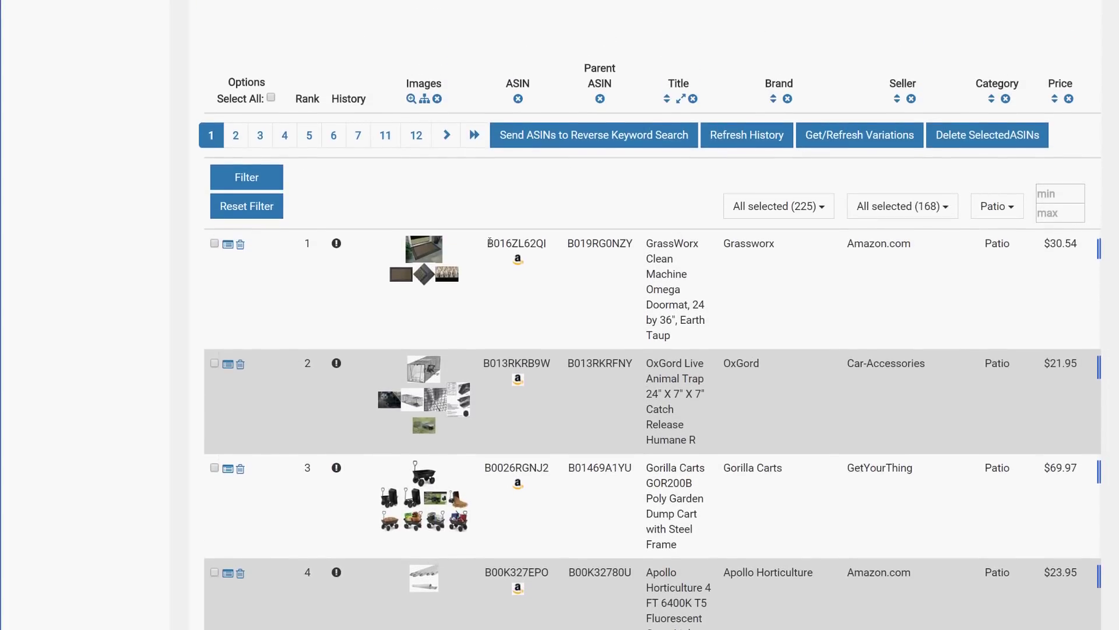
mouse_move(489, 242)
left_mouse_down()
mouse_move(548, 244)
mouse_move(487, 244)
left_mouse_up()
left_click(548, 244)
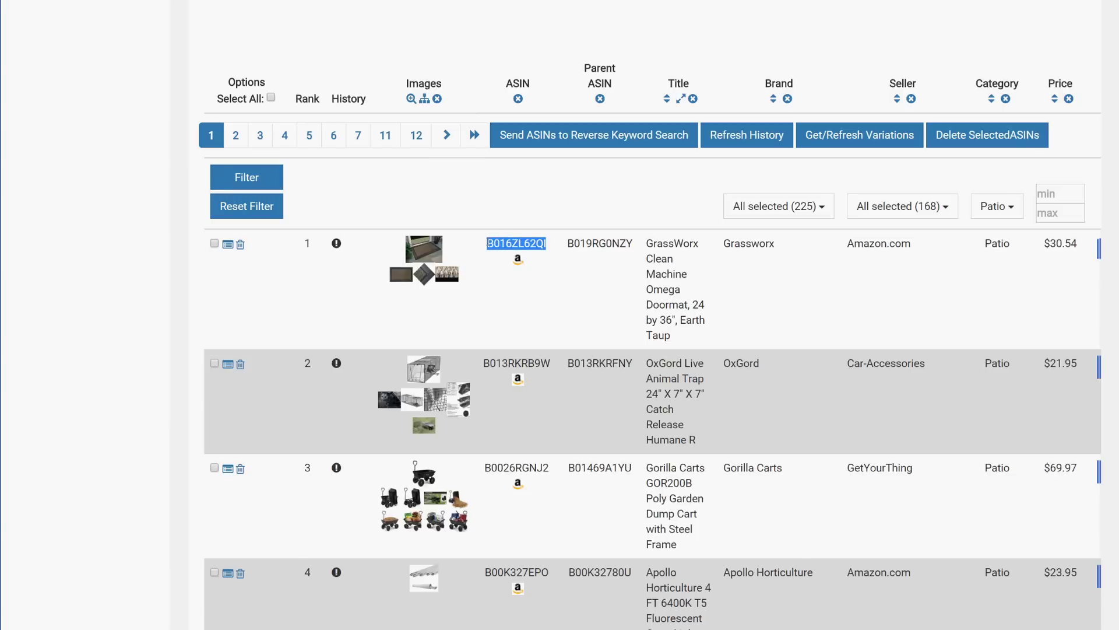
left_click(493, 247)
scroll(599, 353, "down", 3)
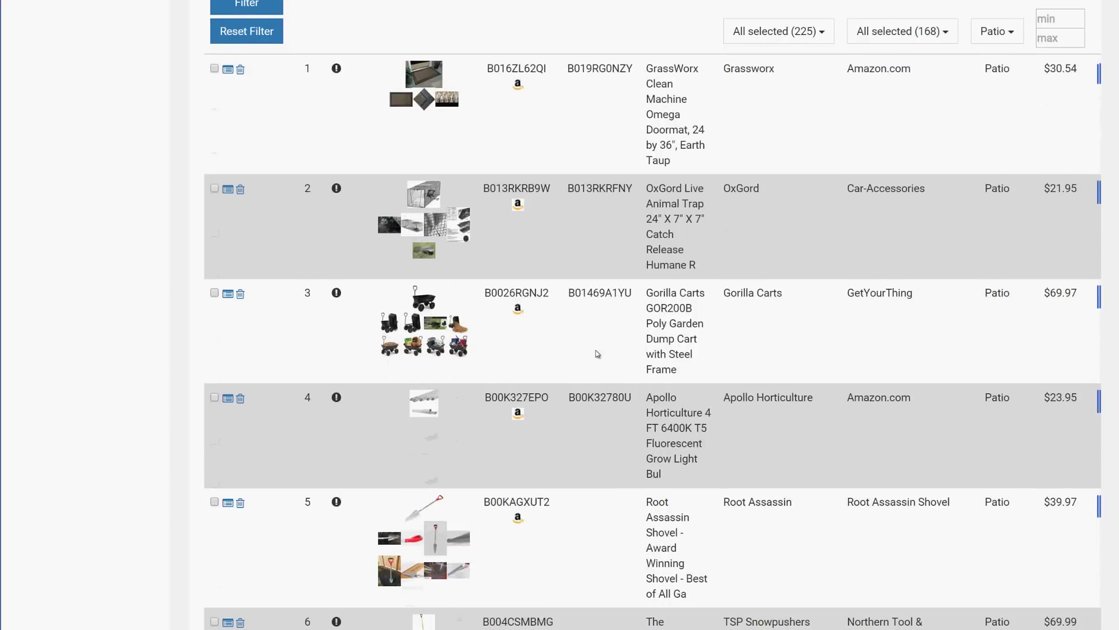
scroll(597, 354, "up", 3)
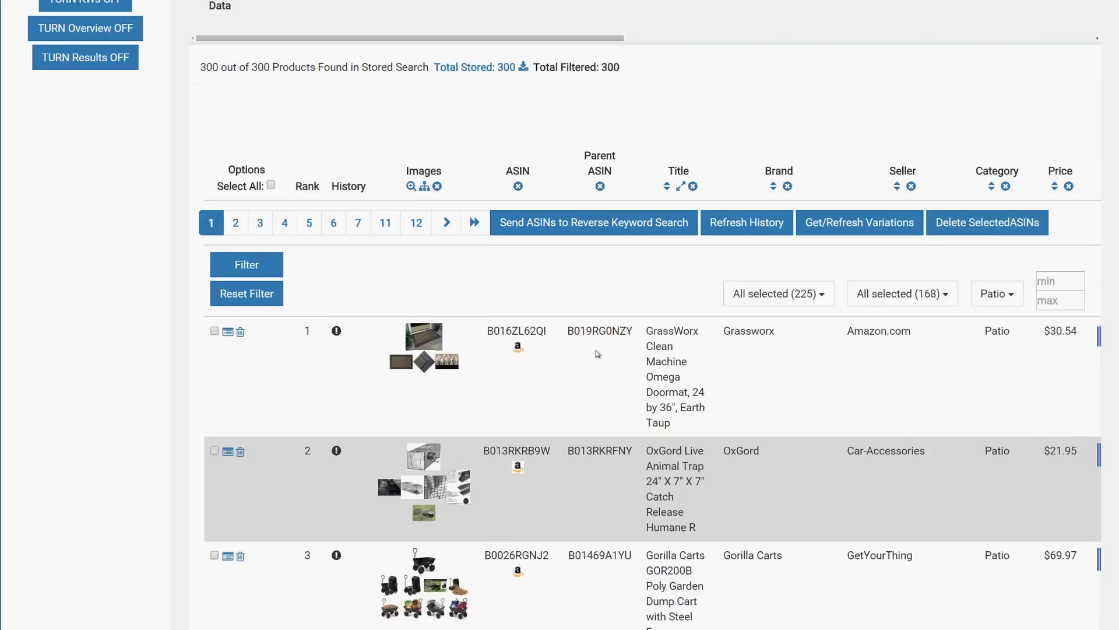
scroll(586, 357, "down", 1)
scroll(505, 300, "up", 3)
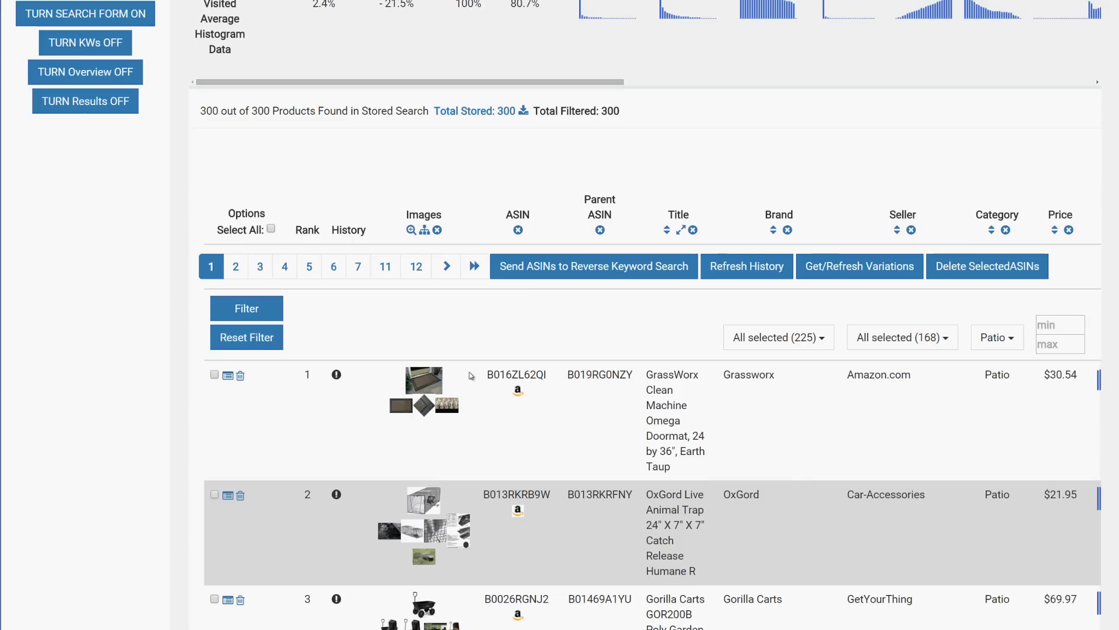
scroll(495, 326, "down", 3)
scroll(484, 350, "up", 4)
scroll(472, 375, "down", 3)
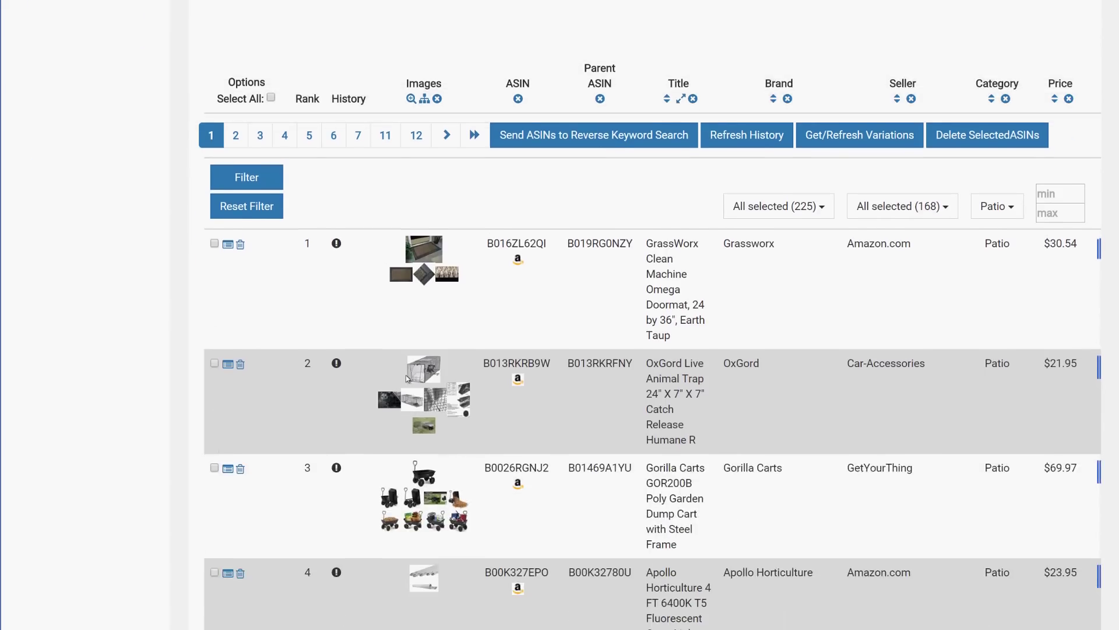
scroll(376, 418, "up", 3)
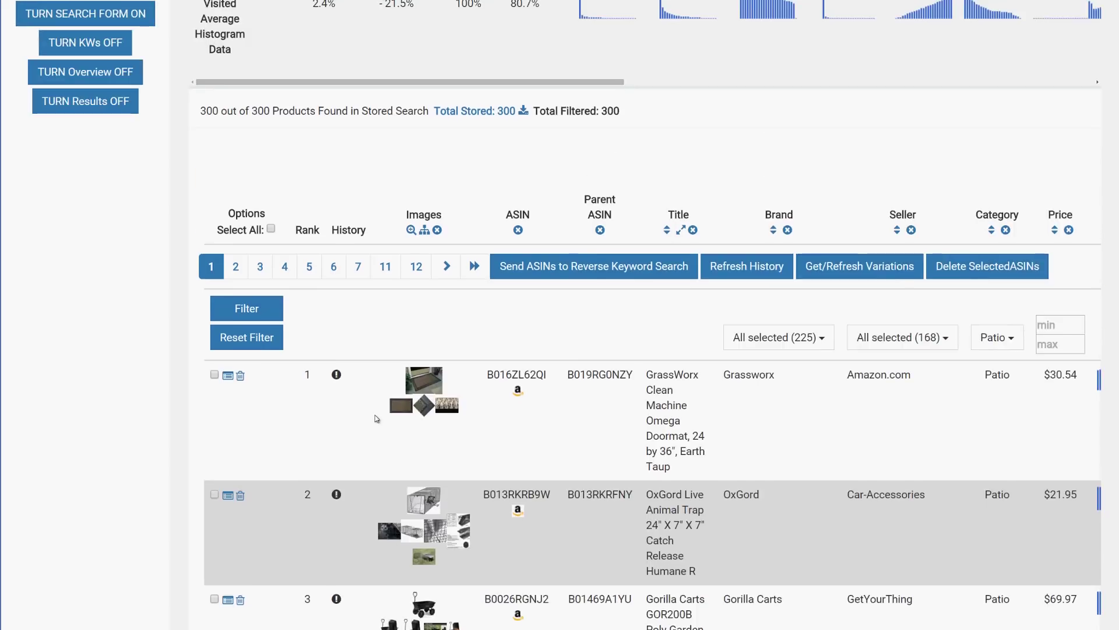
Step: Turn the search form on and examine its Best Seller Rank filter range
scroll(376, 418, "up", 8)
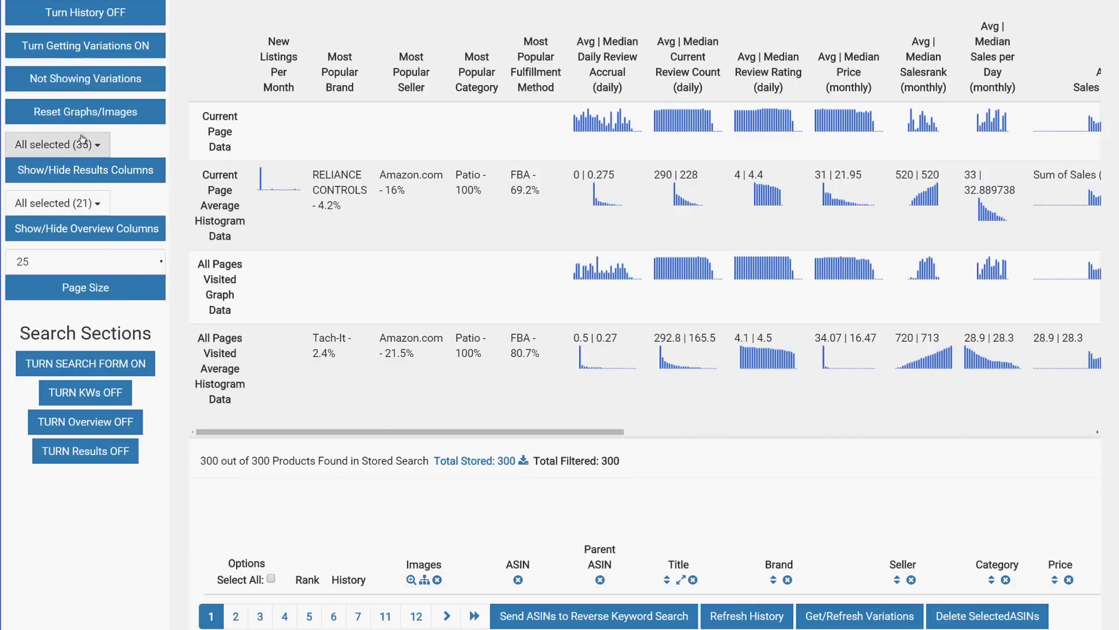
scroll(103, 300, "down", 2)
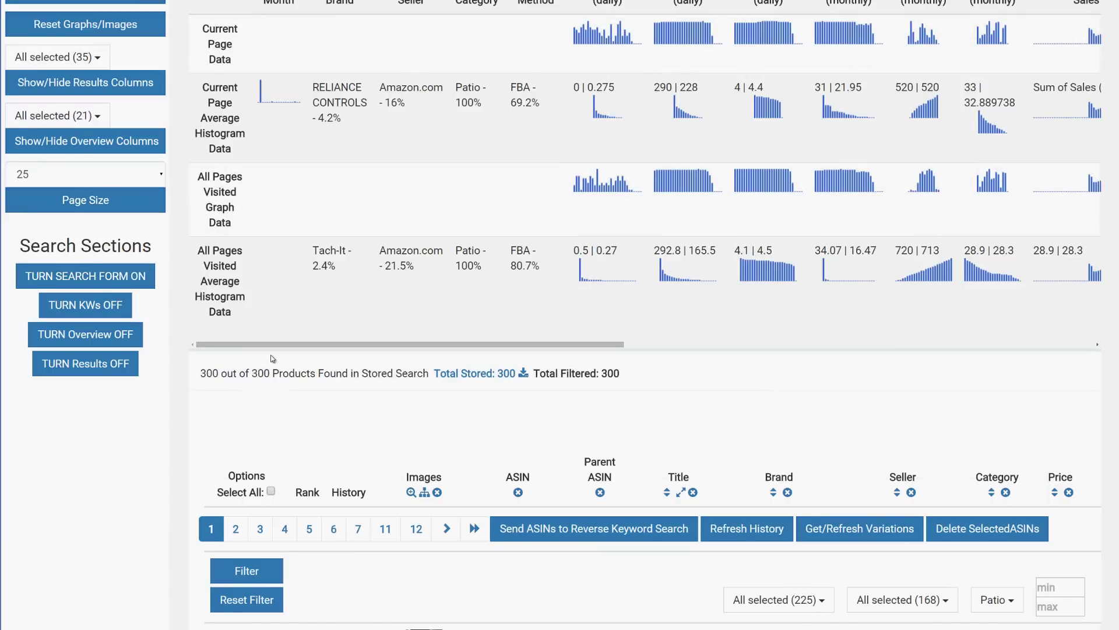
scroll(273, 358, "up", 2)
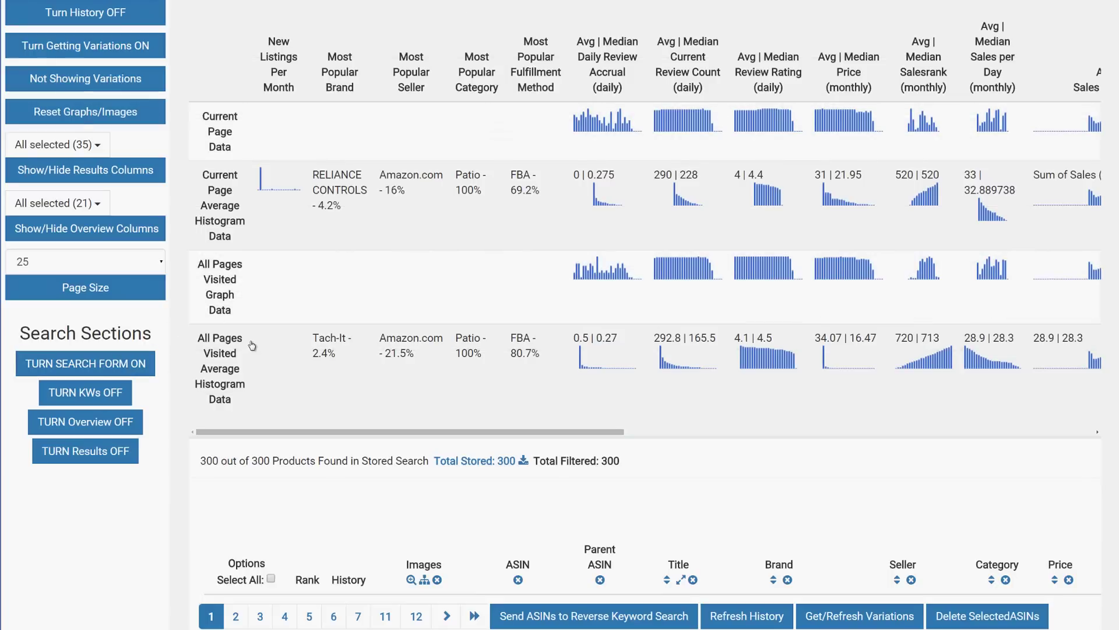
left_click(110, 363)
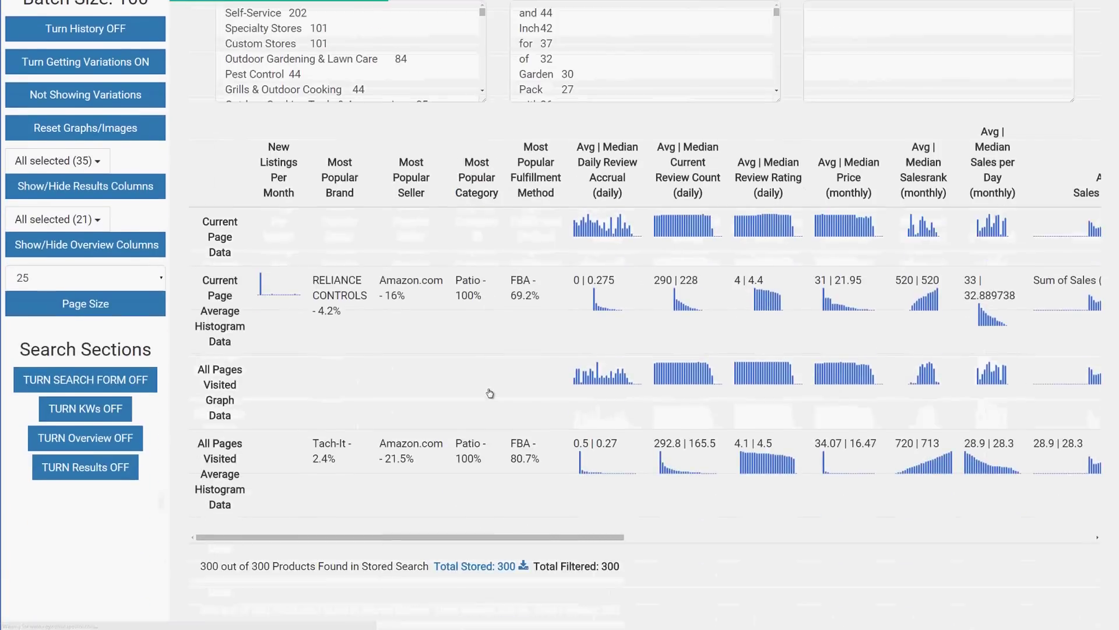
scroll(509, 304, "down", 9)
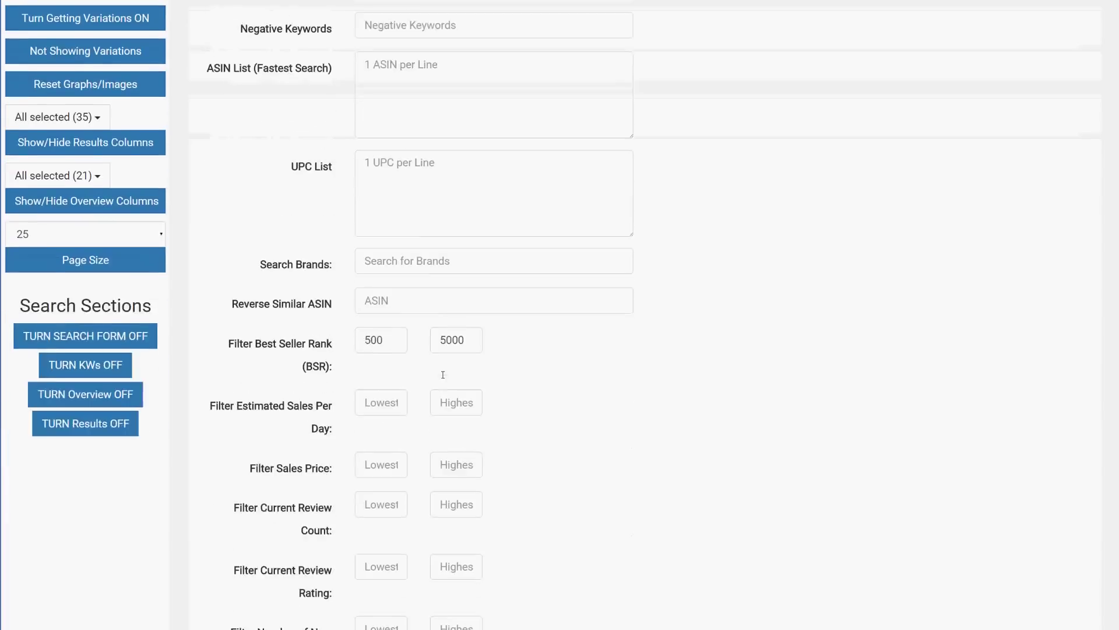
double_click(403, 85)
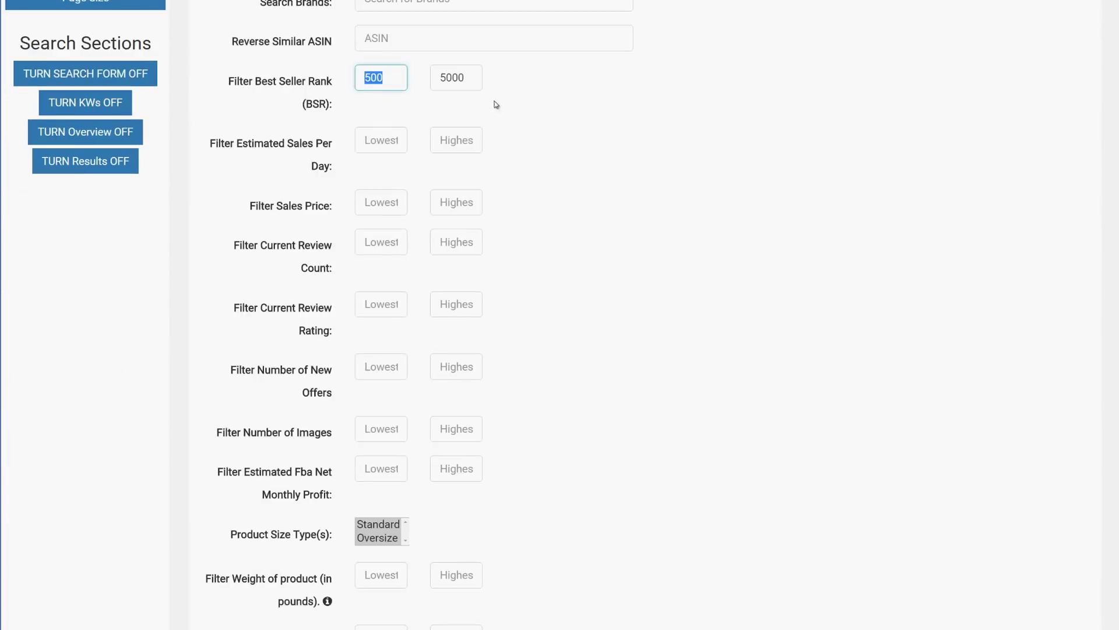
left_click(534, 124)
Step: Open the Product Research History with the list of past searches
scroll(291, 233, "up", 7)
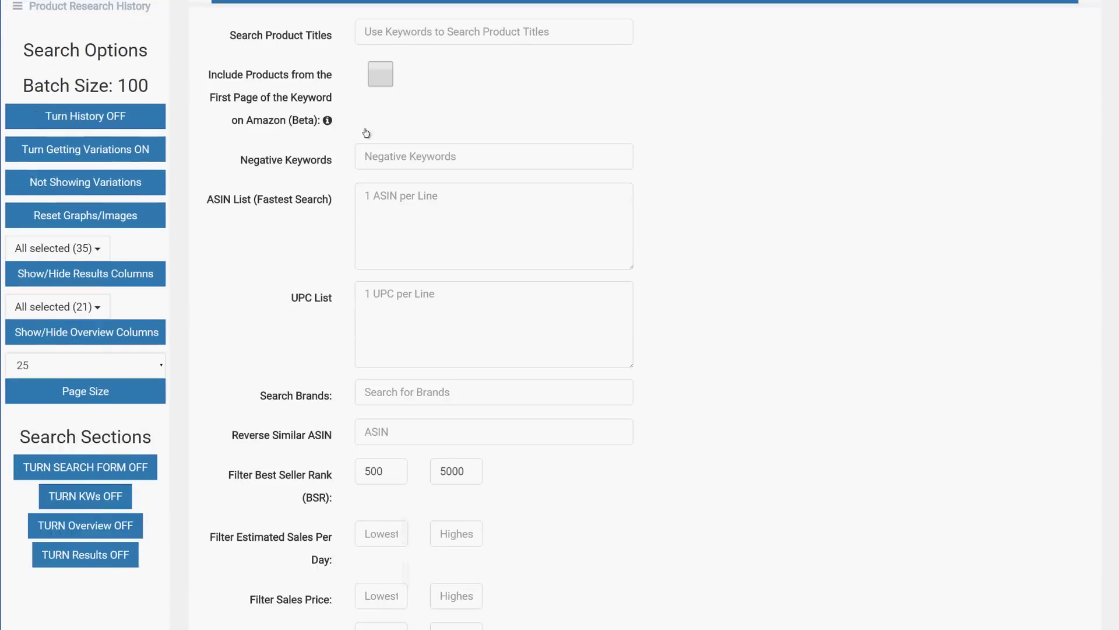
scroll(90, 149, "up", 2)
left_click(90, 147)
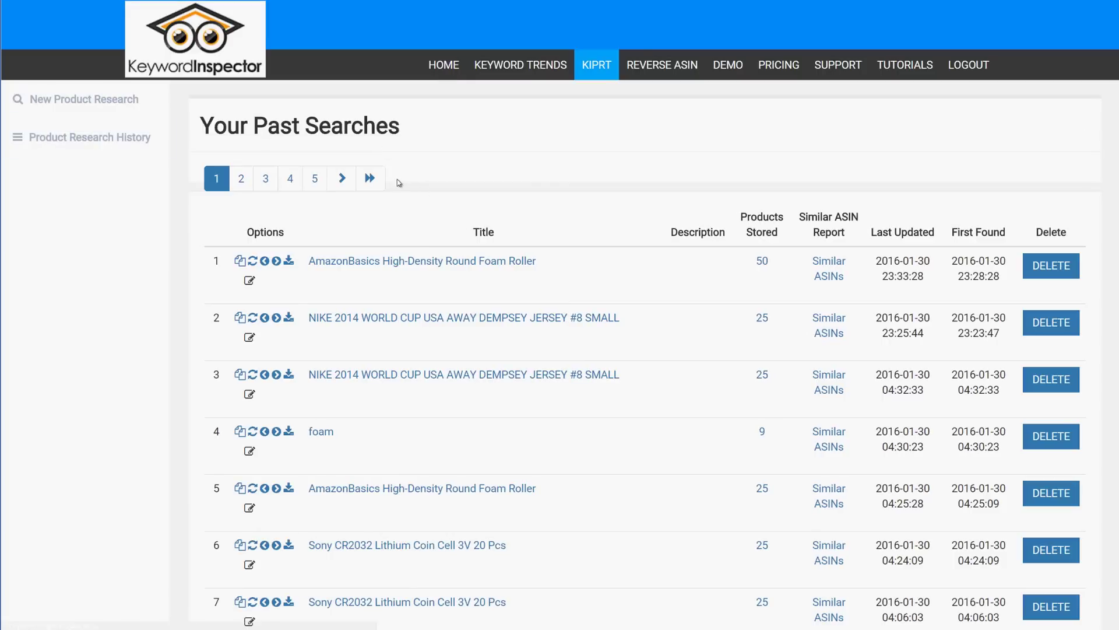
Step: Open the Similar ASINs report for the most recent past search, AmazonBasics High-Density Round Foam Roller
scroll(270, 191, "down", 2)
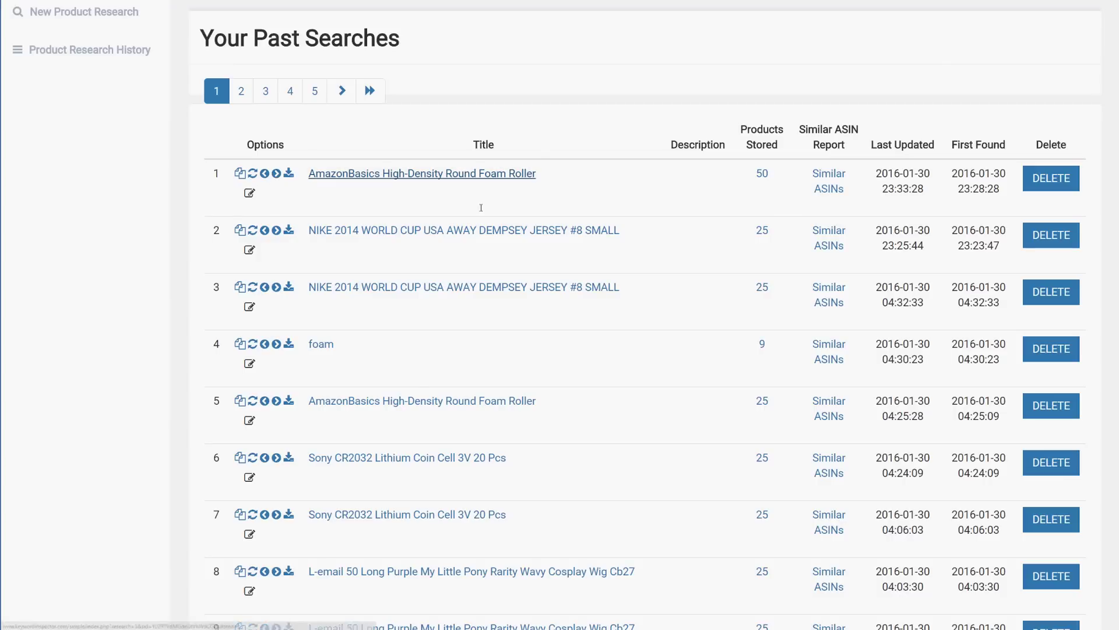
scroll(483, 169, "up", 2)
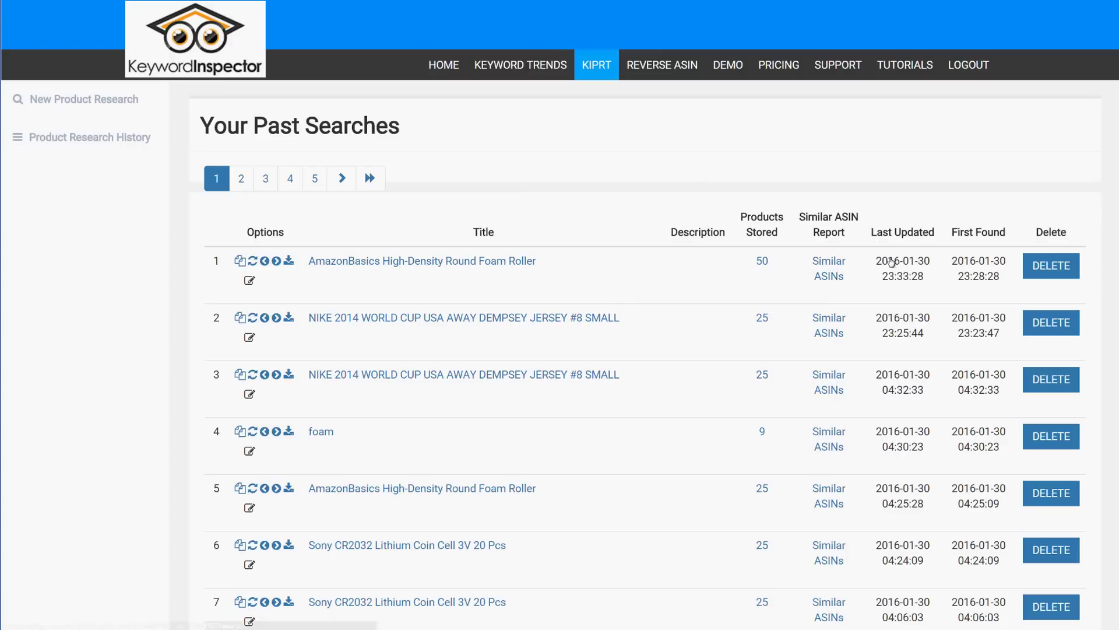
left_click(835, 265)
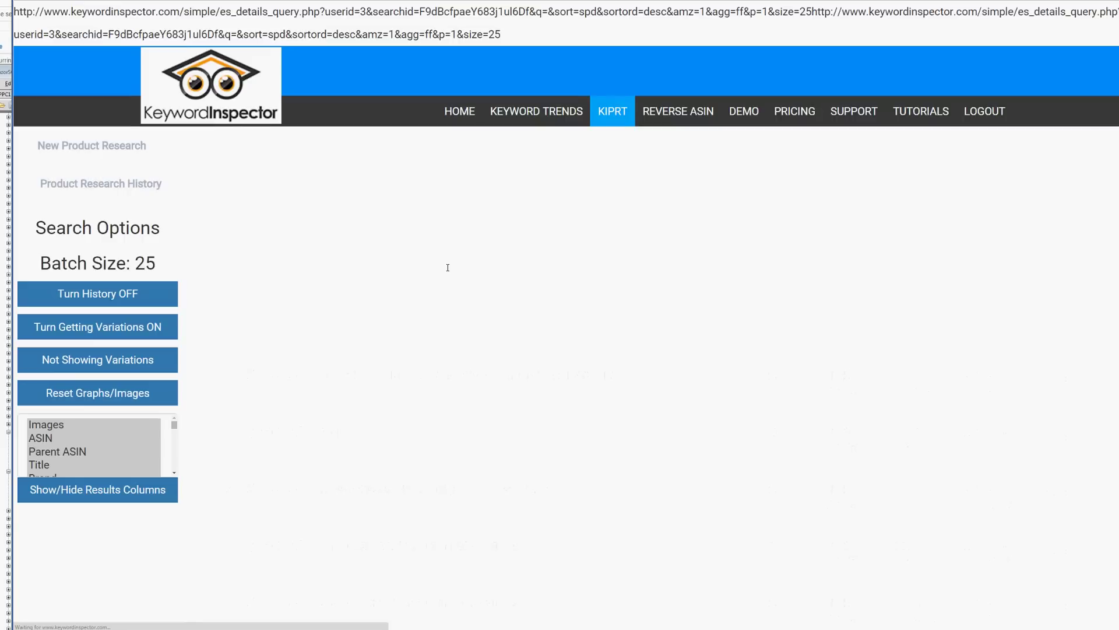
Step: Examine the Similar ASINs report, covering its top-ranked product rows, price and review columns, and overview statistics
scroll(509, 358, "down", 15)
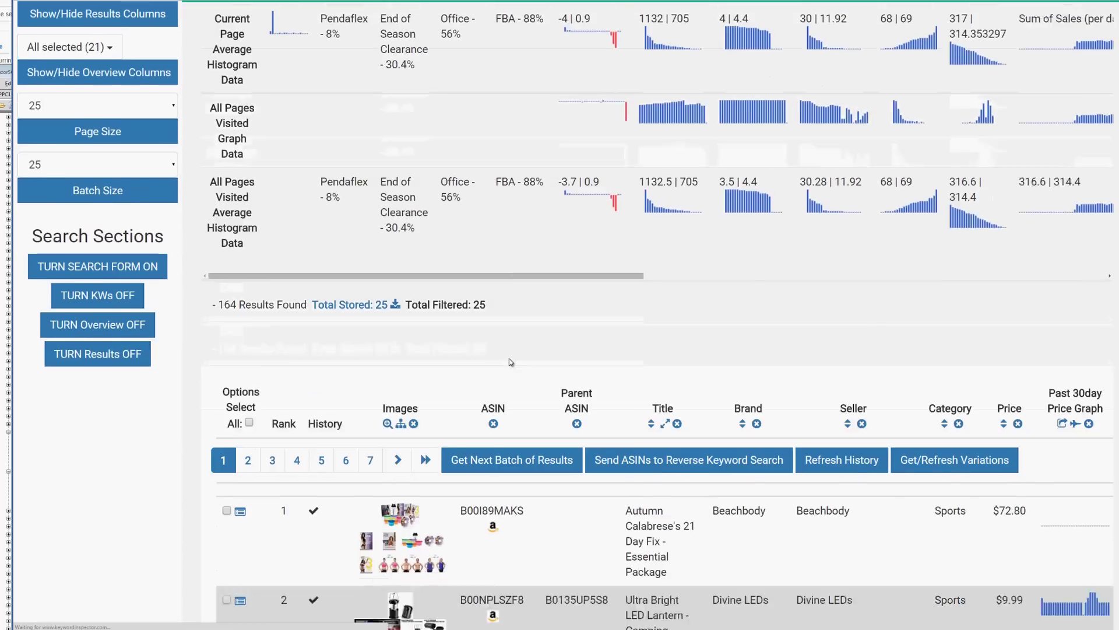
scroll(572, 316, "up", 2)
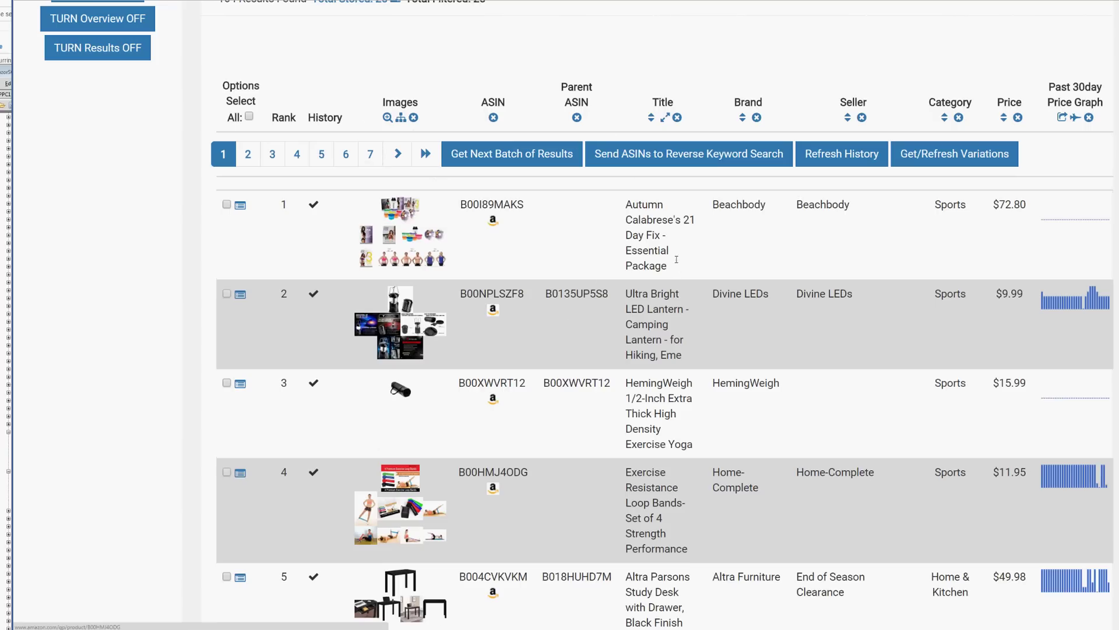
scroll(662, 439, "down", 2)
scroll(864, 221, "up", 3)
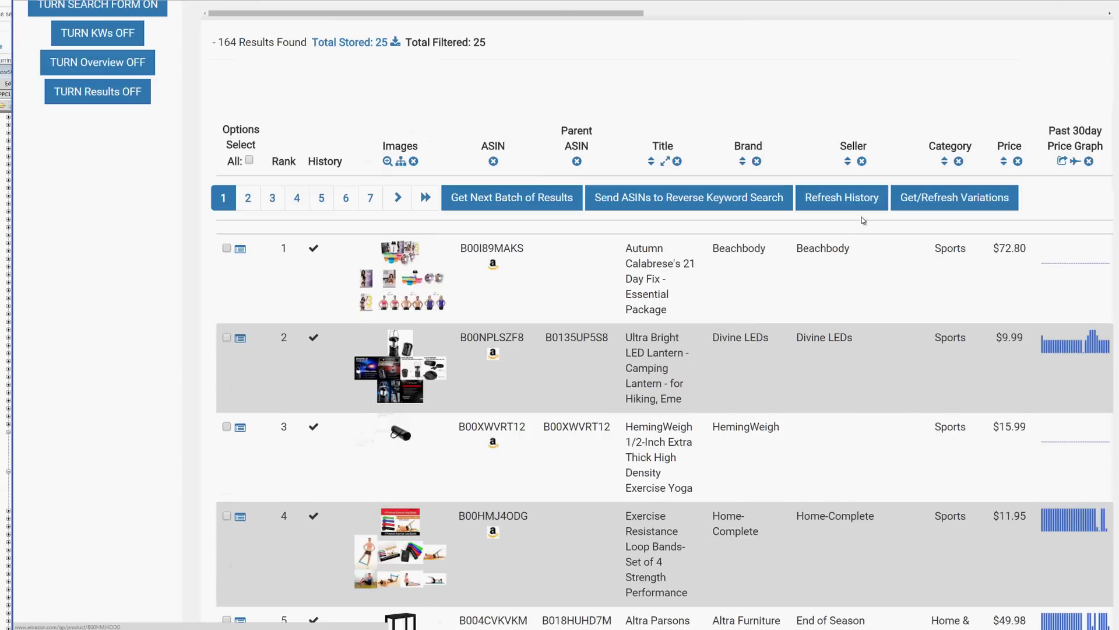
left_click_drag(686, 248, 464, 250)
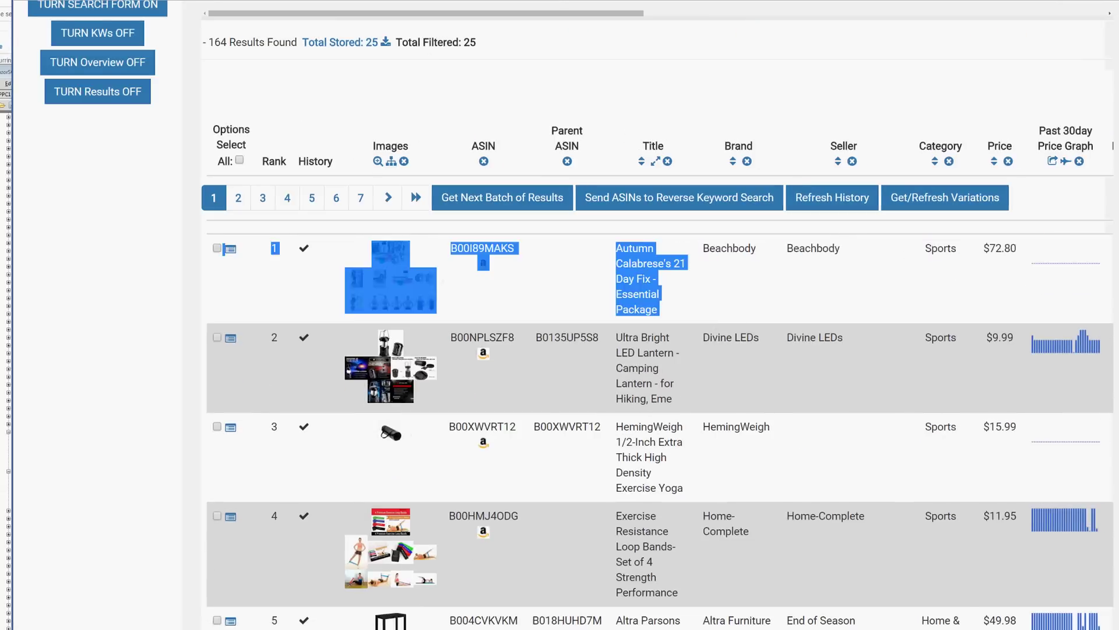
scroll(881, 288, "right", 5)
left_click(622, 295)
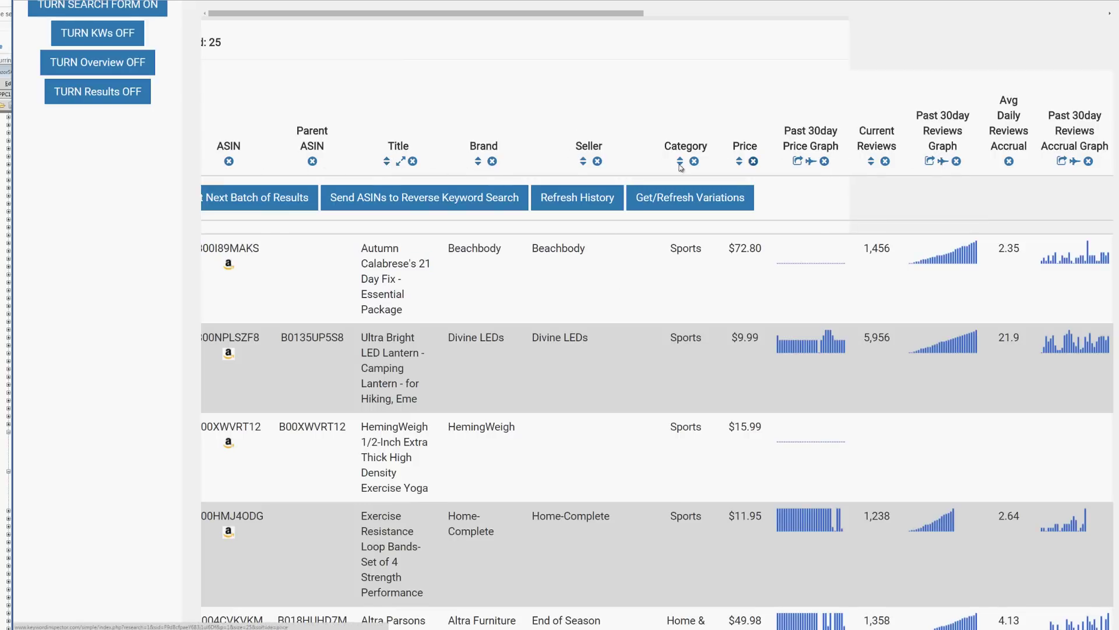
scroll(432, 400, "up", 5)
left_click_drag(387, 554, 204, 551)
scroll(369, 332, "up", 5)
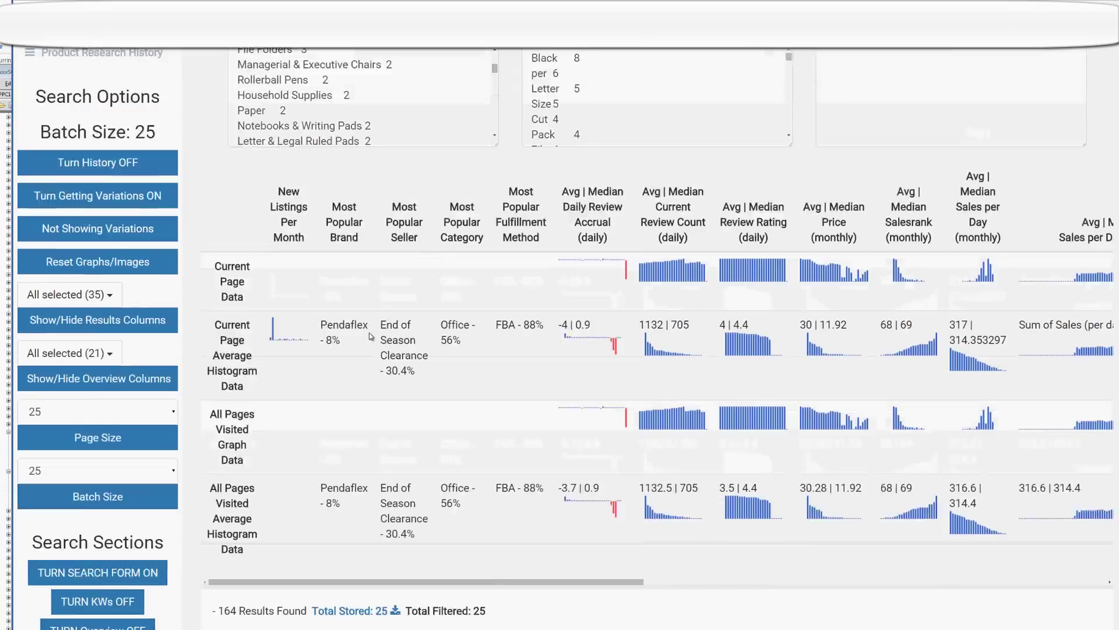
scroll(369, 333, "up", 2)
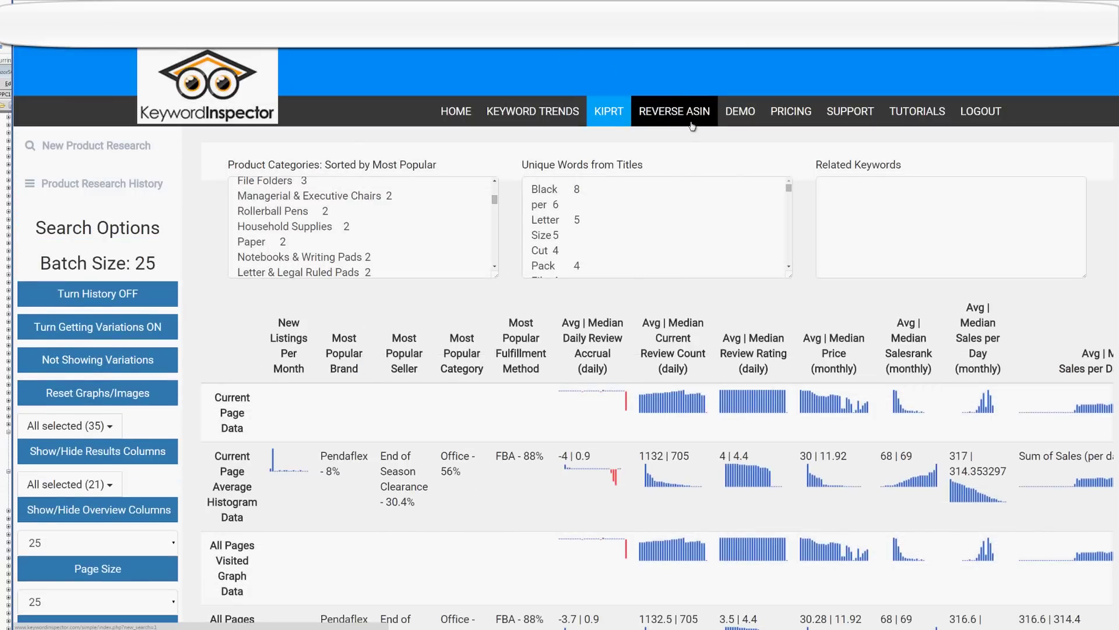
Step: Open the Keyword Trends tool and highlight its welcome heading
left_click(545, 117)
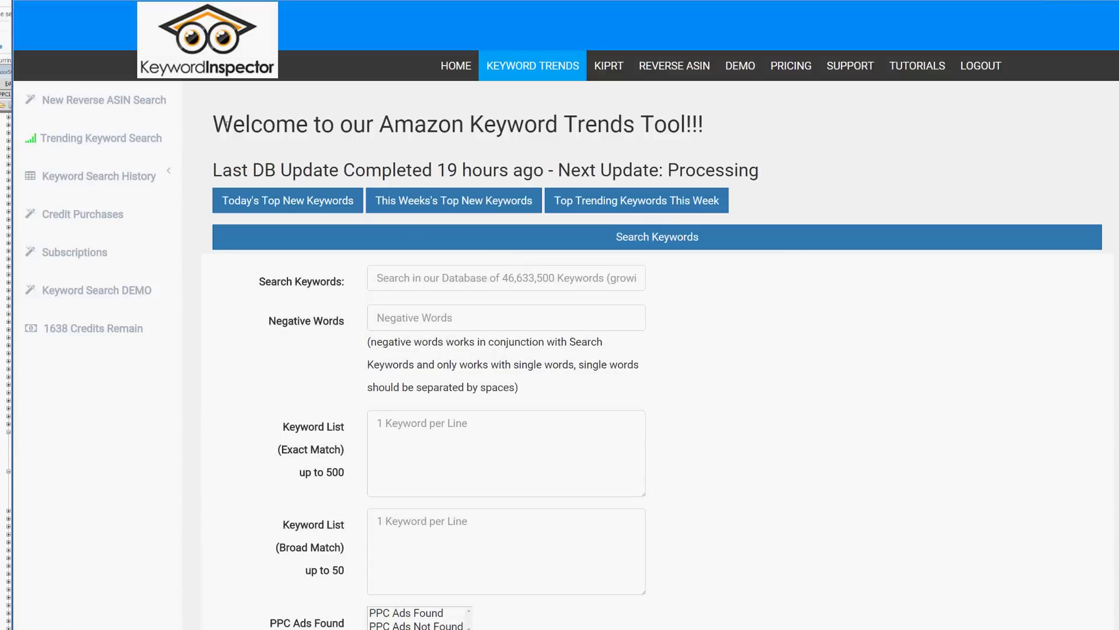
left_click_drag(216, 124, 263, 125)
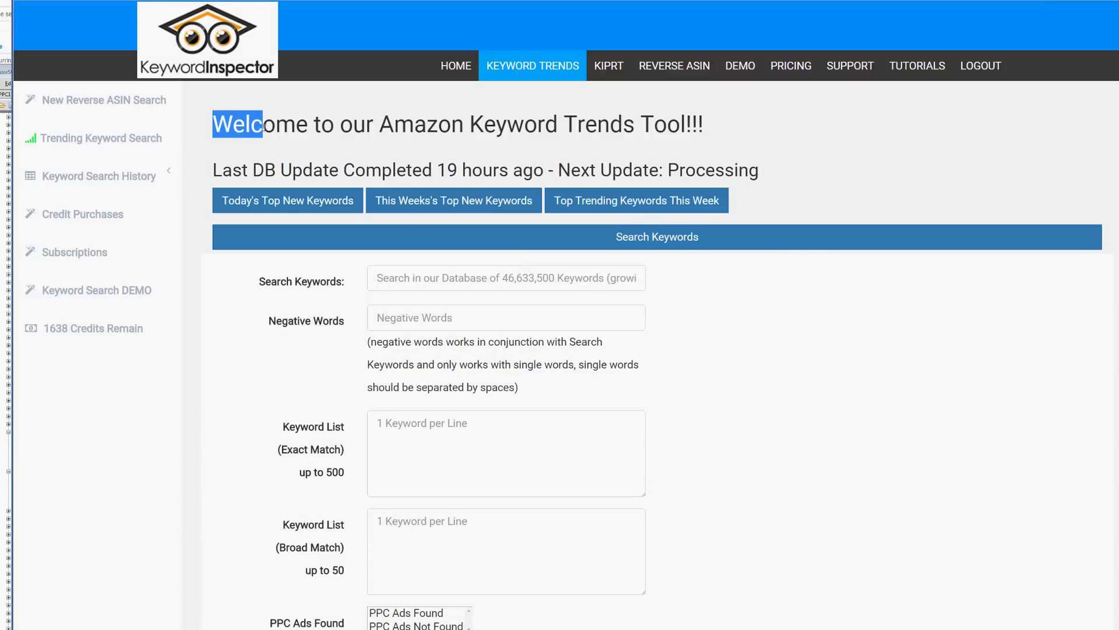
left_click(265, 130)
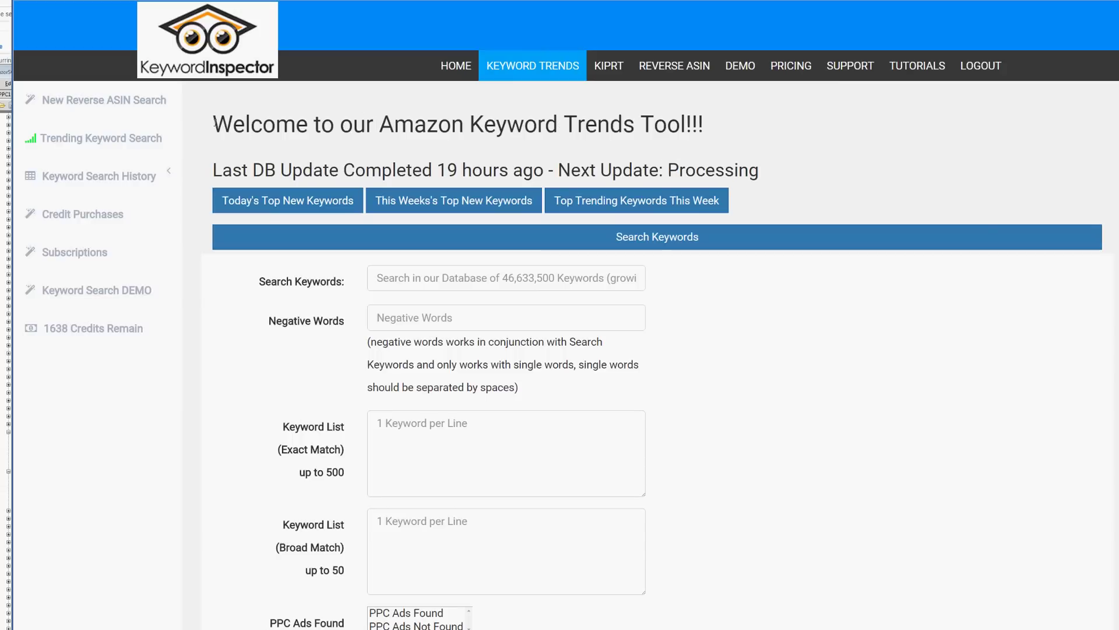
left_click_drag(214, 121, 707, 120)
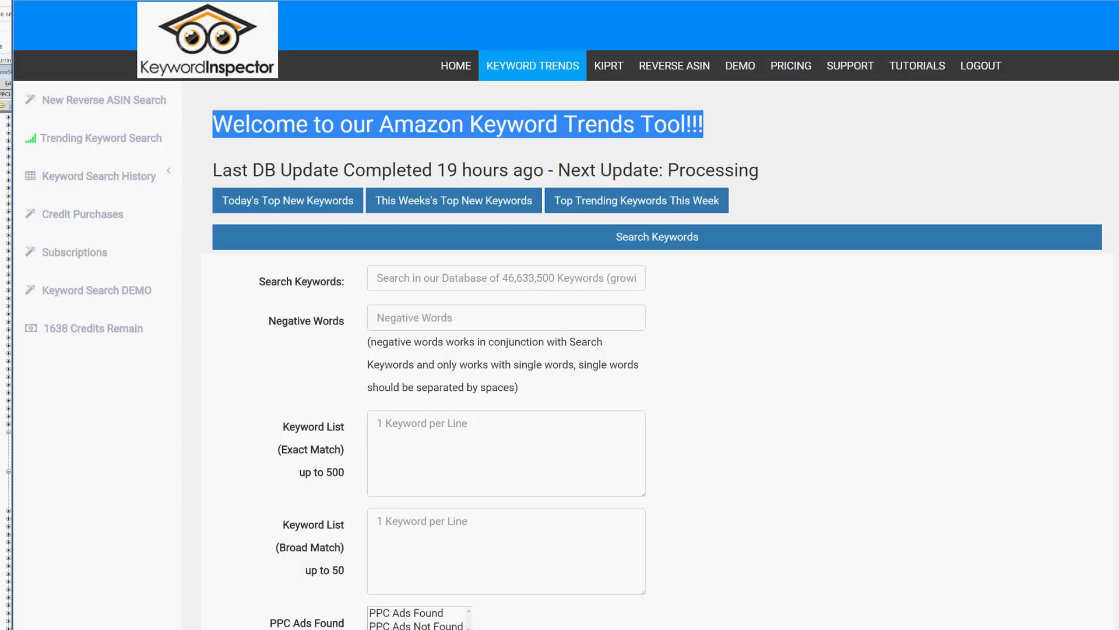
Step: Bring up the list of past entries for the Search Keywords field in the keyword search form
scroll(457, 263, "down", 1)
scroll(457, 263, "up", 1)
scroll(485, 304, "down", 1)
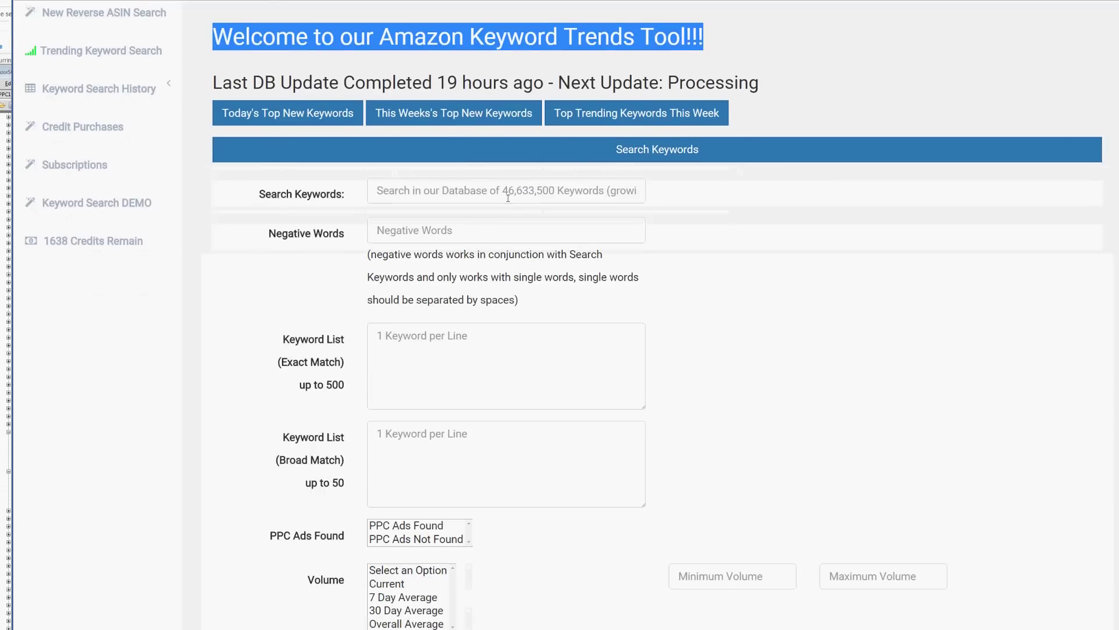
left_click(525, 190)
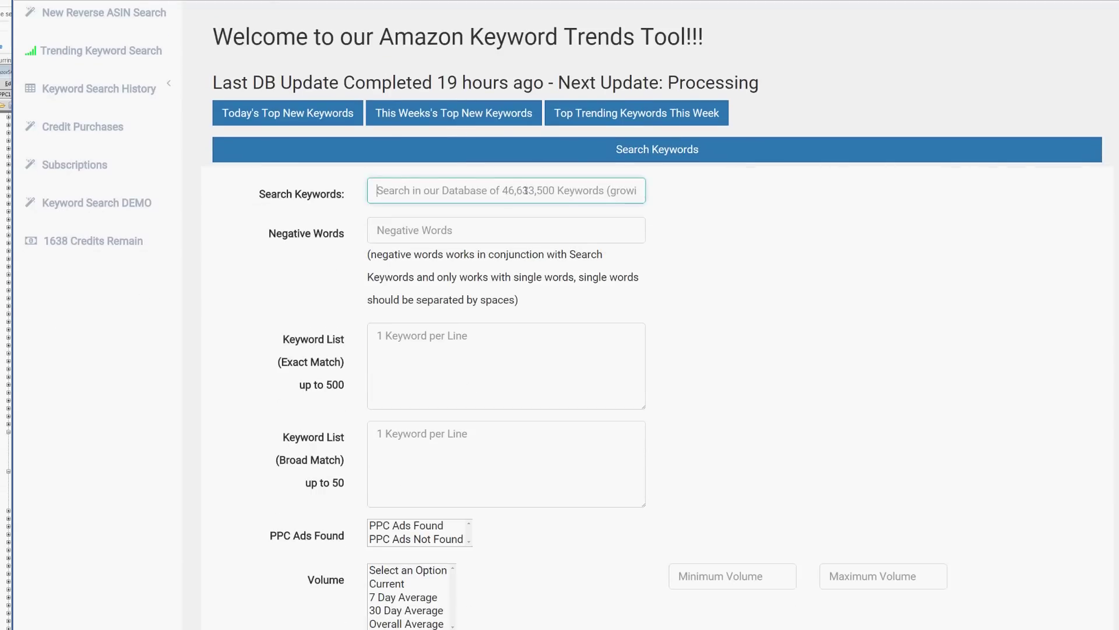
left_click(509, 193)
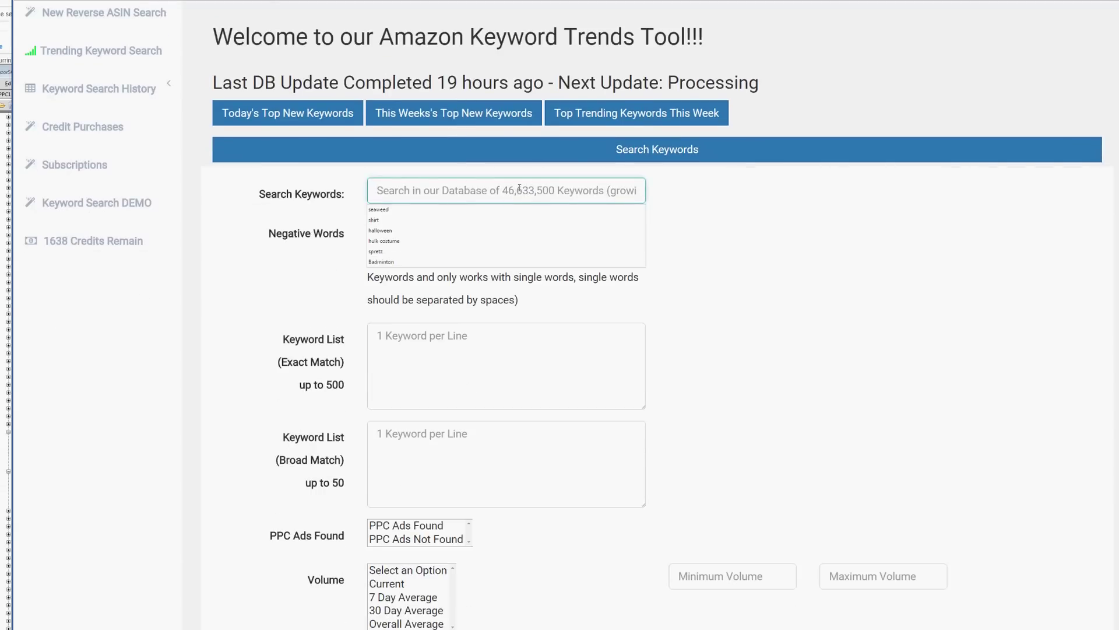
scroll(533, 202, "up", 1)
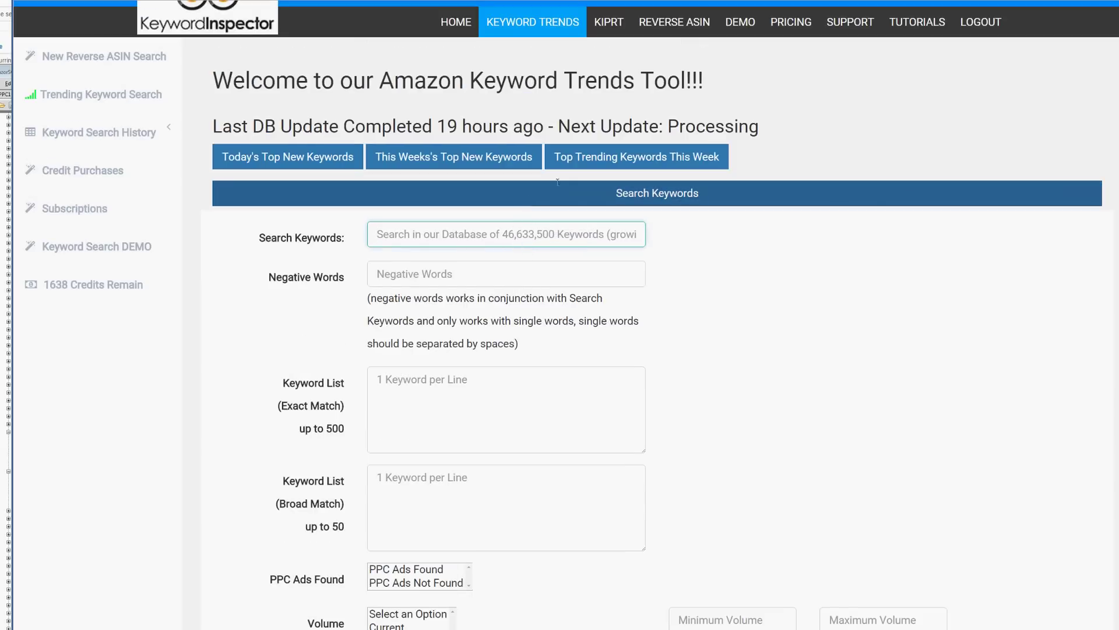
Step: Examine the preset top and trending keyword reports and highlight the Search Keywords label of the form
scroll(502, 316, "down", 2)
scroll(503, 322, "up", 2)
scroll(498, 314, "down", 2)
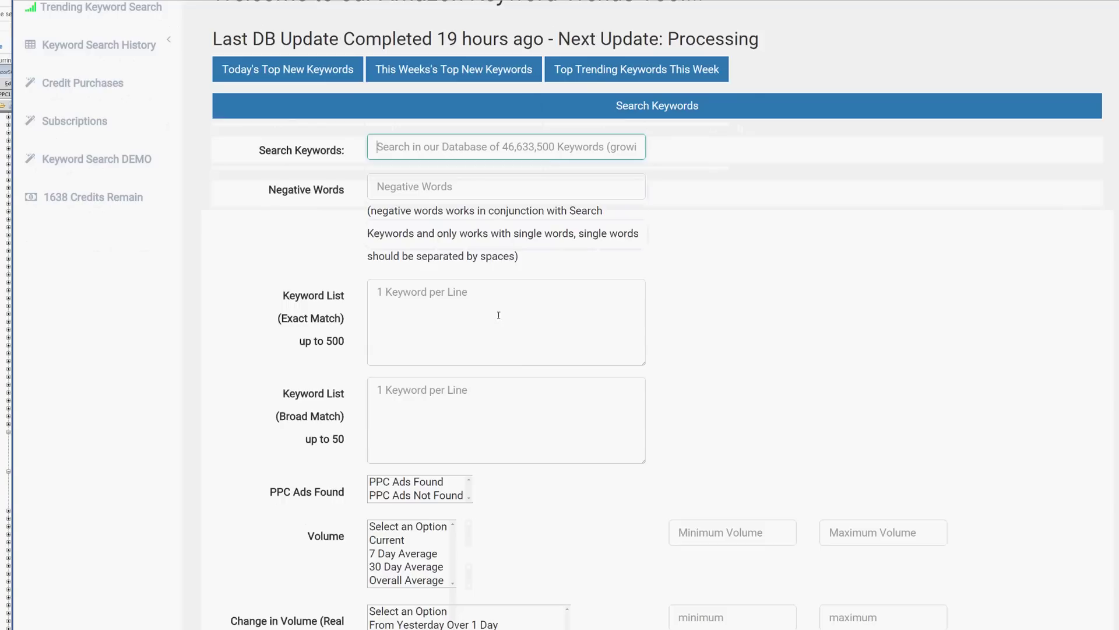
scroll(558, 190, "up", 3)
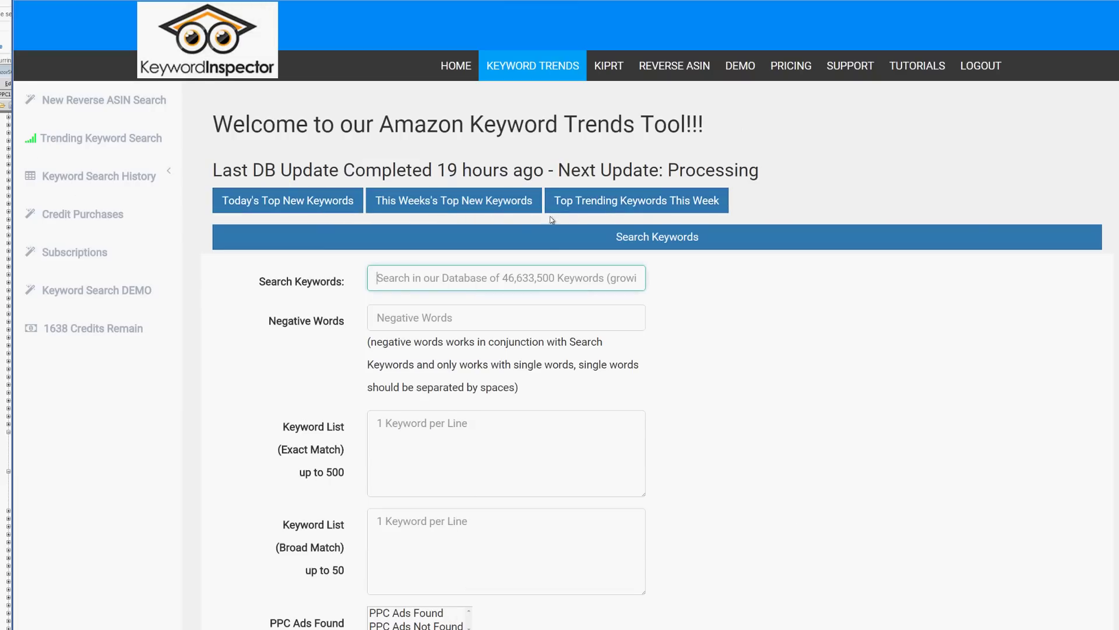
scroll(487, 328, "down", 3)
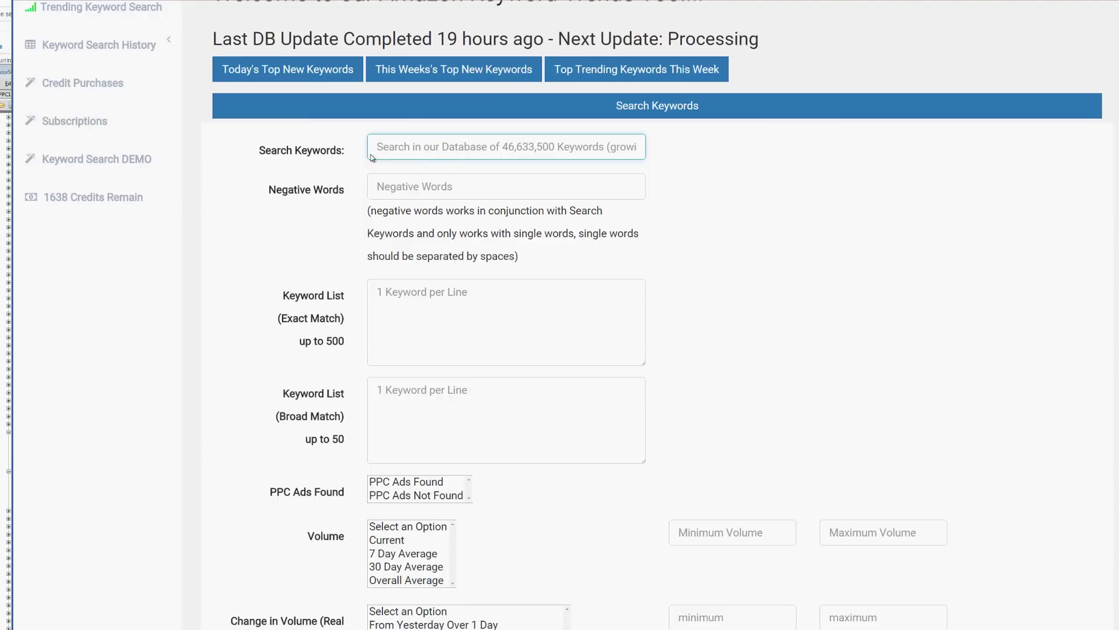
left_click_drag(352, 150, 265, 151)
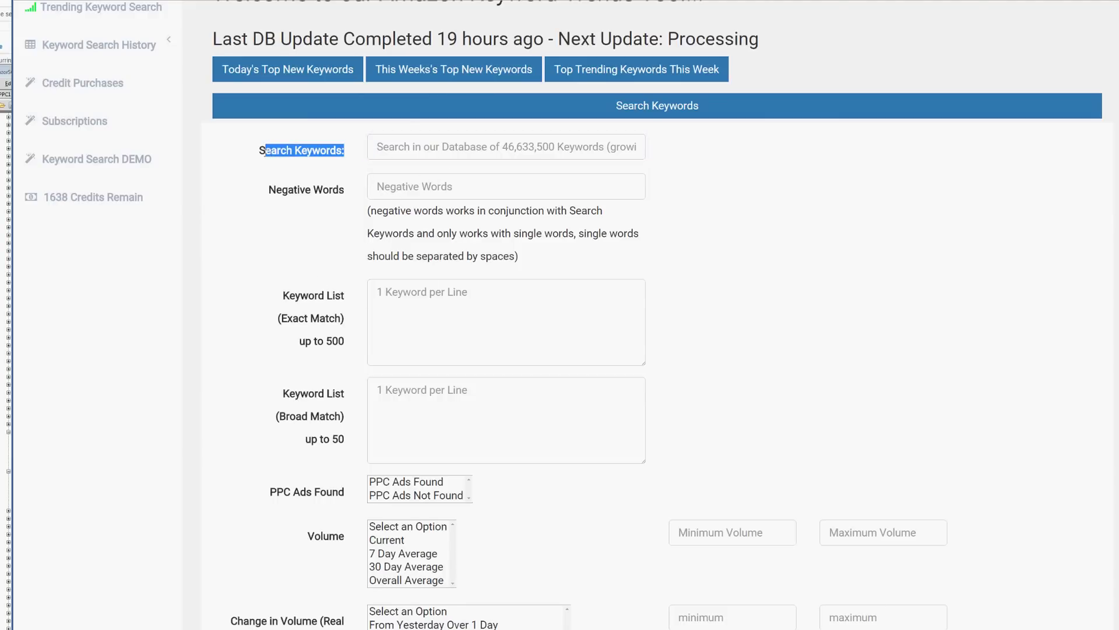
left_click(403, 146)
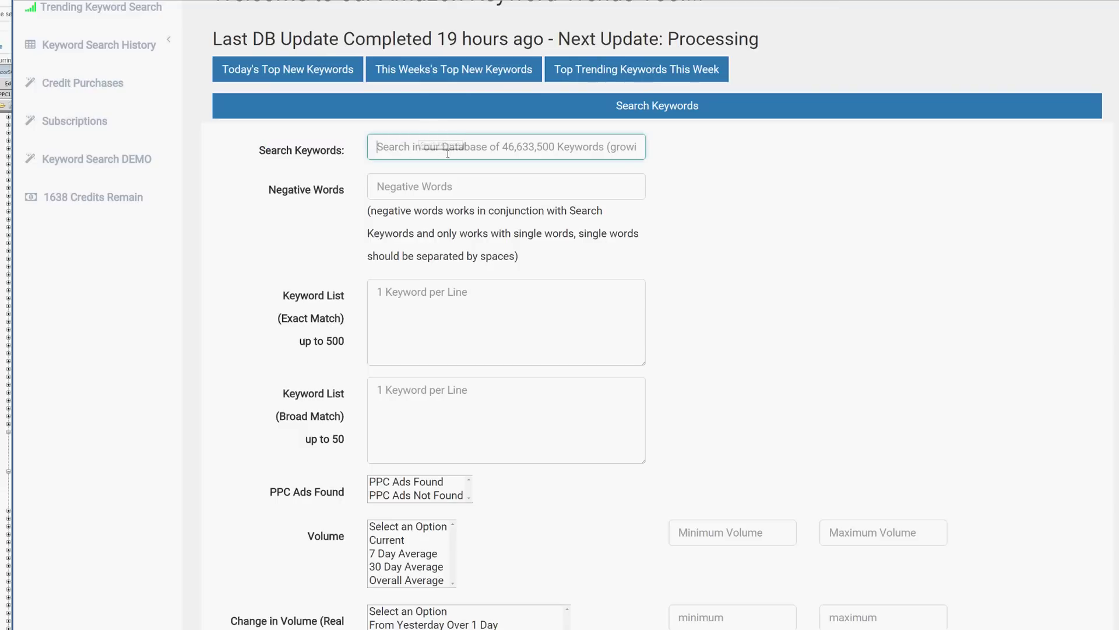
scroll(399, 257, "down", 1)
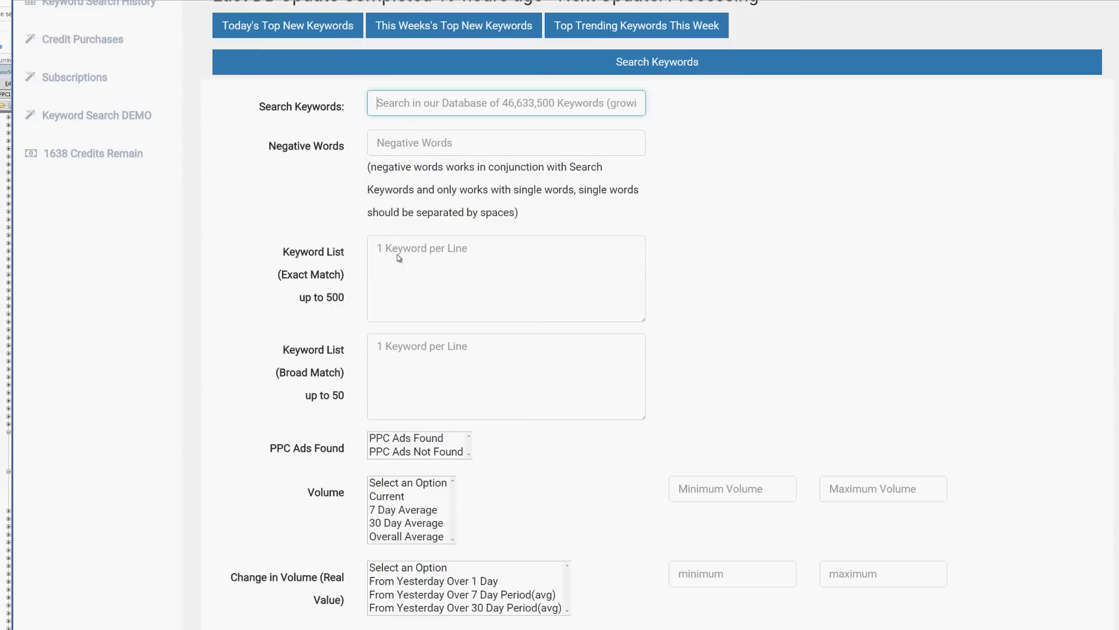
Step: Examine the Negative Words field and the first Keyword List field, highlighting its Exact Match label
left_click(410, 143)
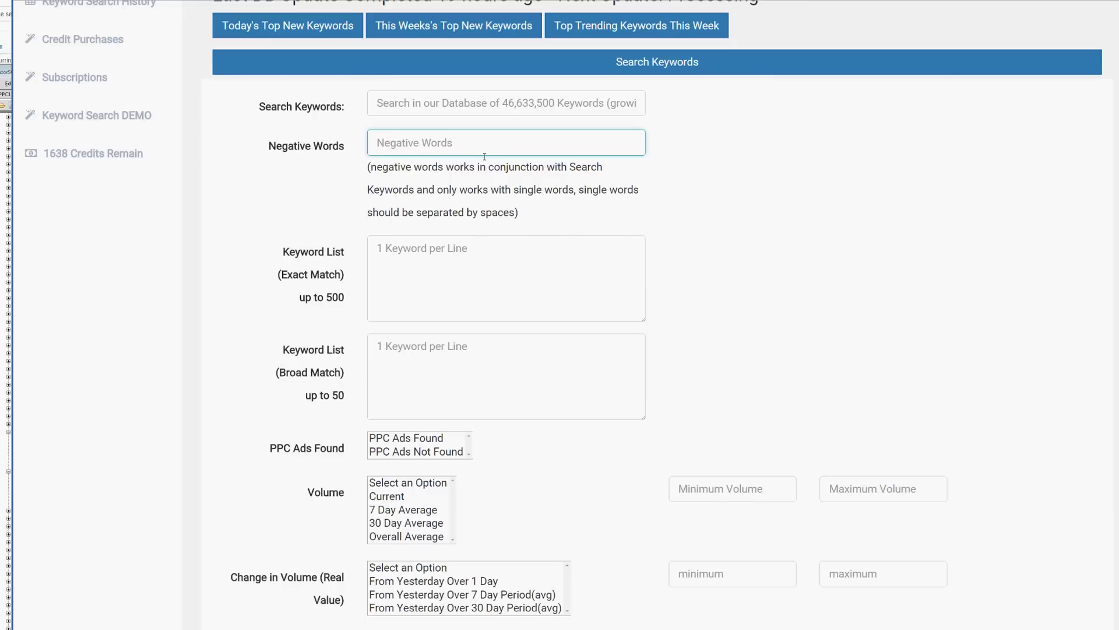
scroll(483, 268, "down", 3)
scroll(484, 268, "up", 3)
scroll(431, 255, "down", 2)
left_click(418, 162)
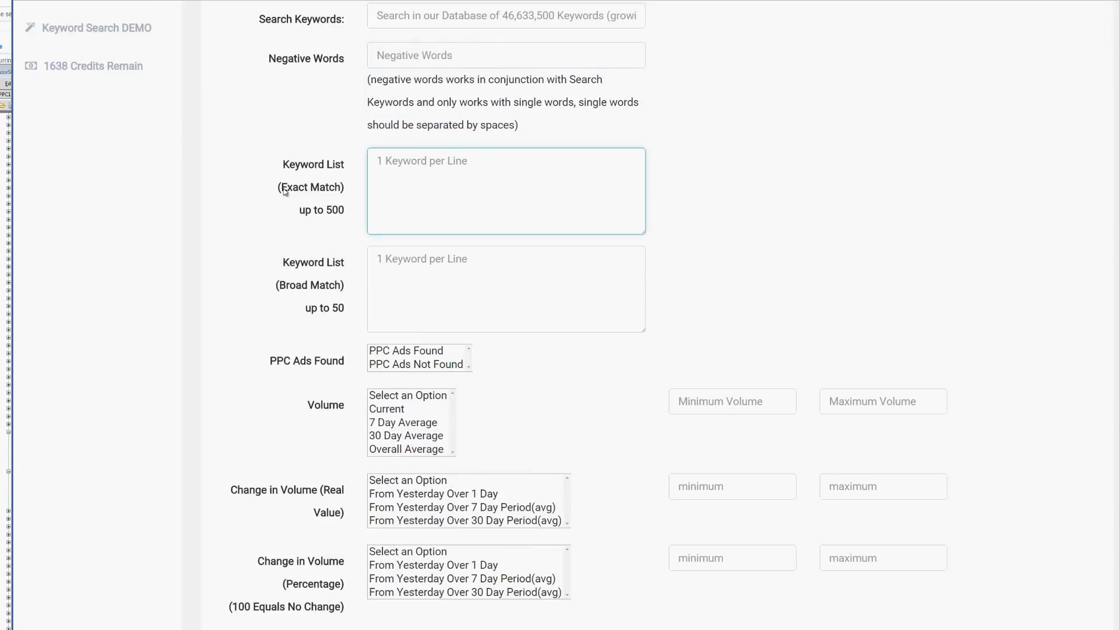
left_click_drag(282, 187, 342, 193)
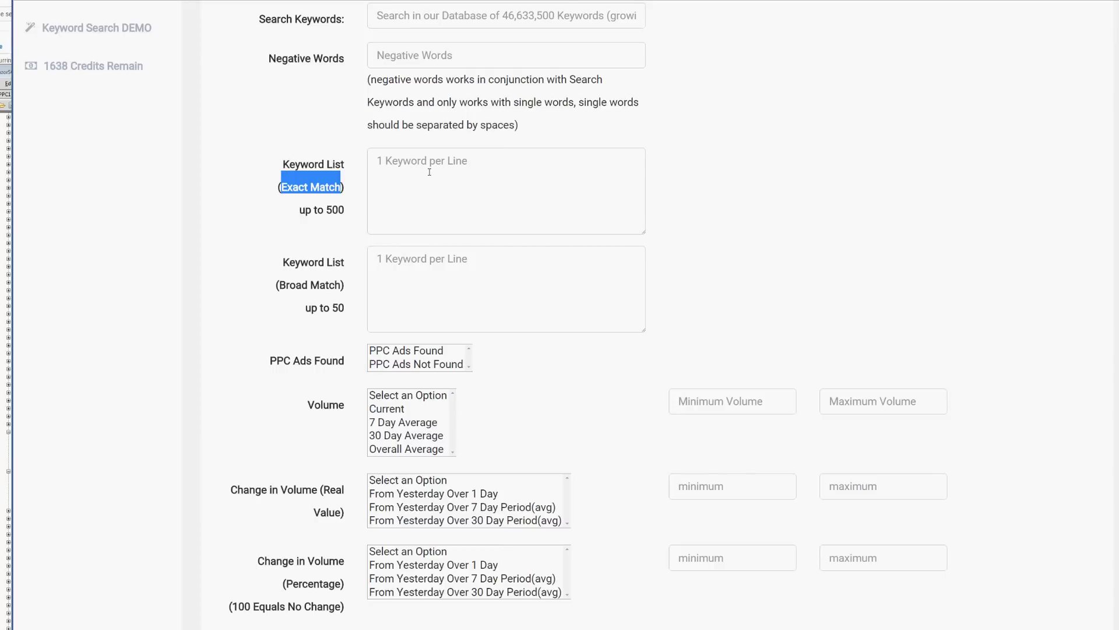
Step: Examine the Broad Match keyword list and the PPC Ads Found filter, highlighting the filter's label
scroll(408, 264, "down", 2)
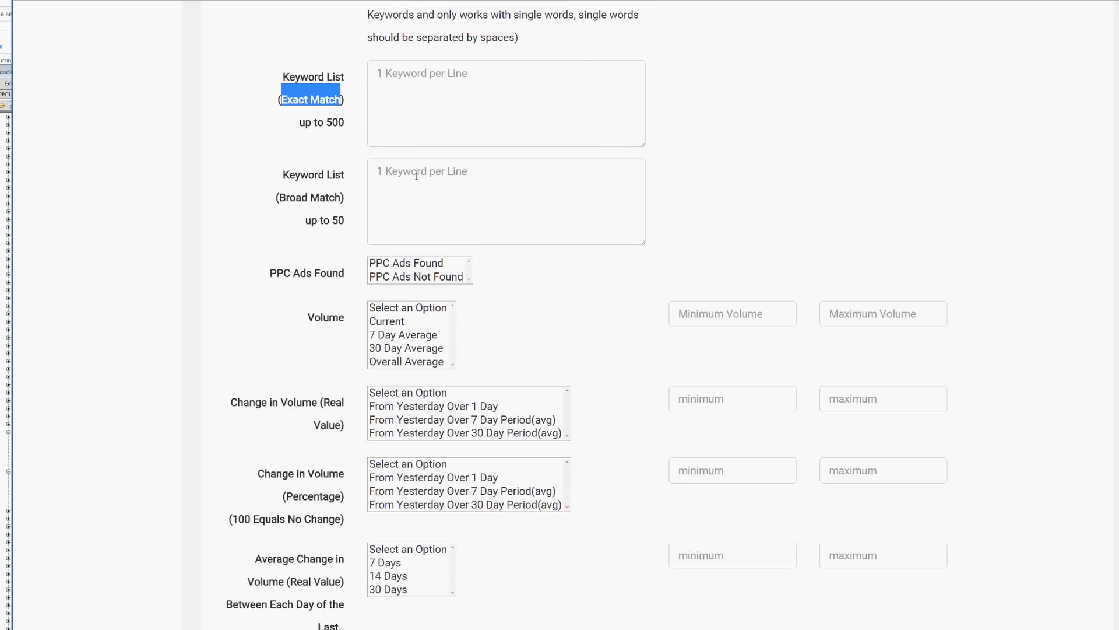
scroll(431, 236, "down", 1)
scroll(431, 236, "up", 2)
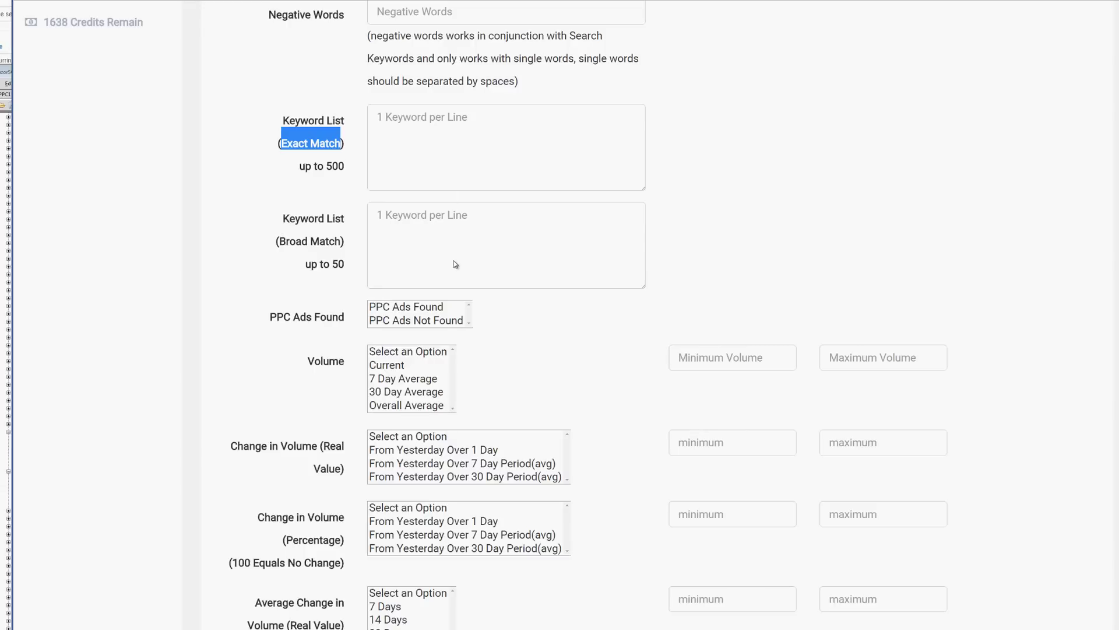
scroll(455, 260, "down", 3)
scroll(454, 260, "up", 1)
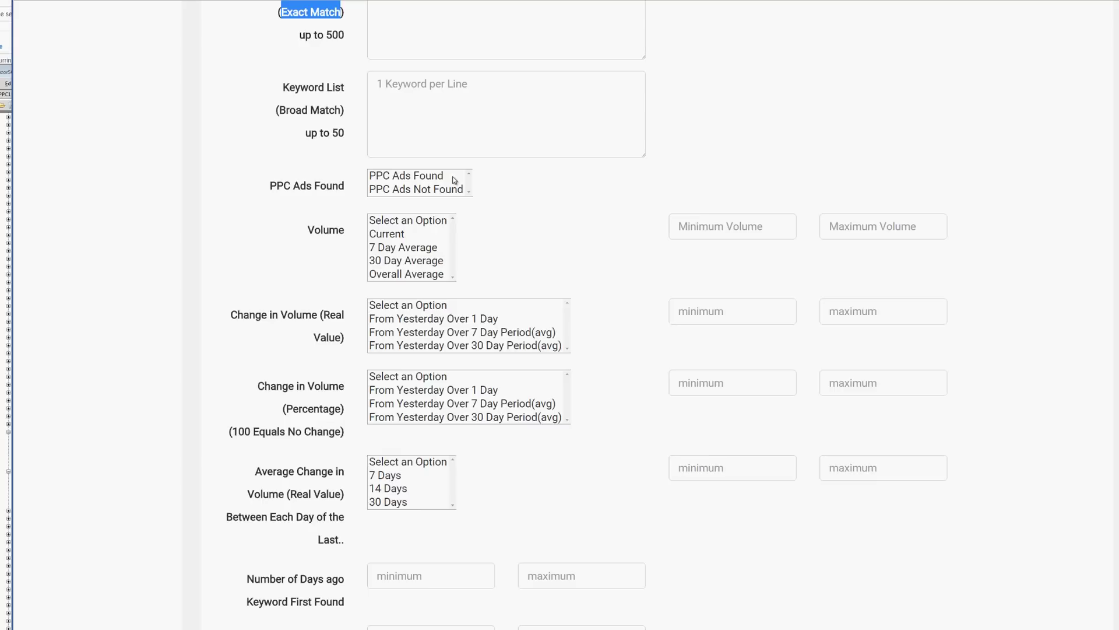
double_click(278, 186)
left_click_drag(311, 187, 344, 185)
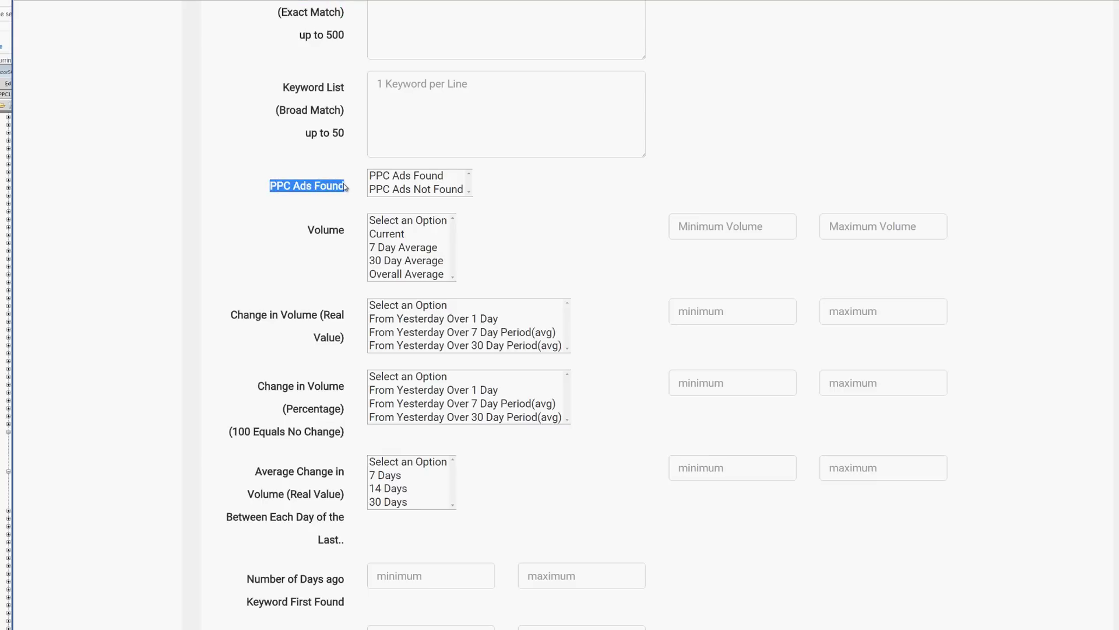
left_click(355, 190)
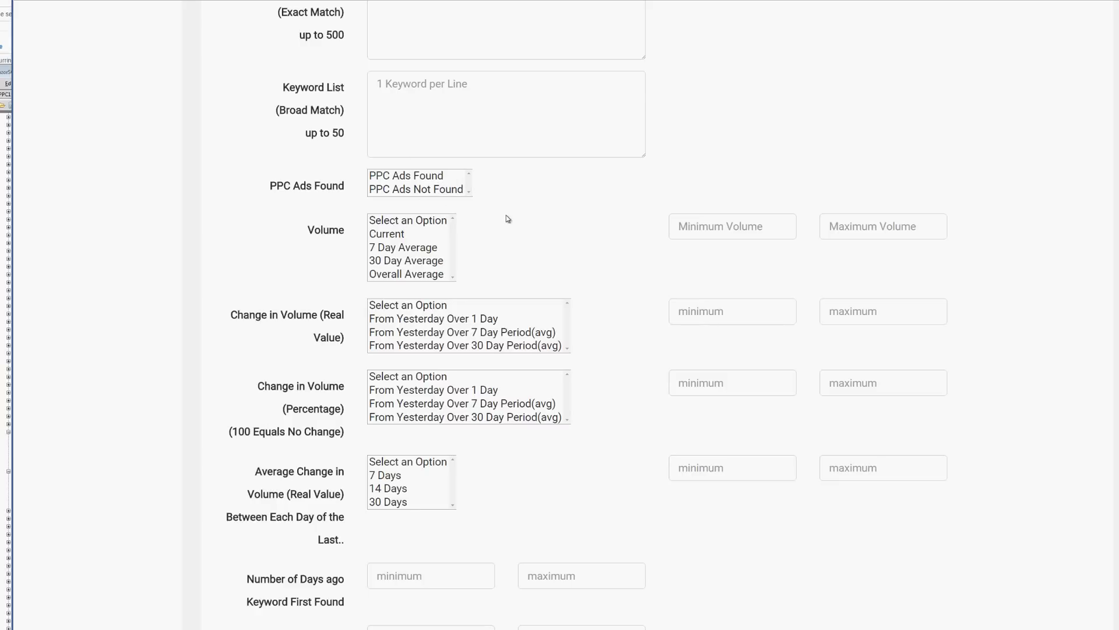
Step: Examine the Volume filter with its current and average options and its minimum and maximum fields
scroll(500, 229, "up", 2)
scroll(500, 230, "down", 3)
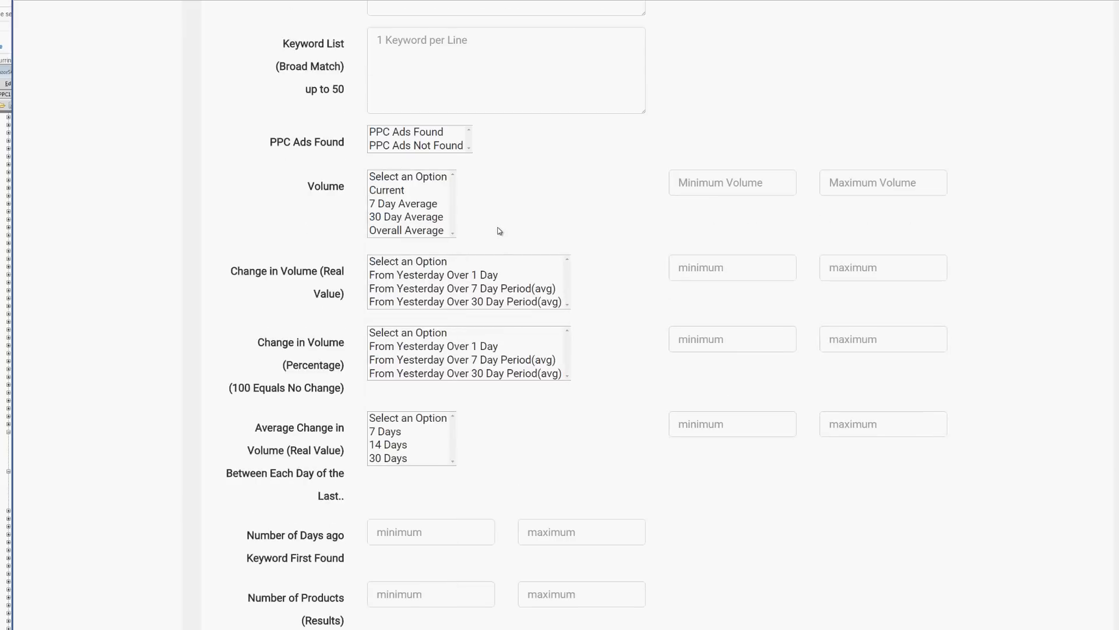
scroll(499, 230, "down", 1)
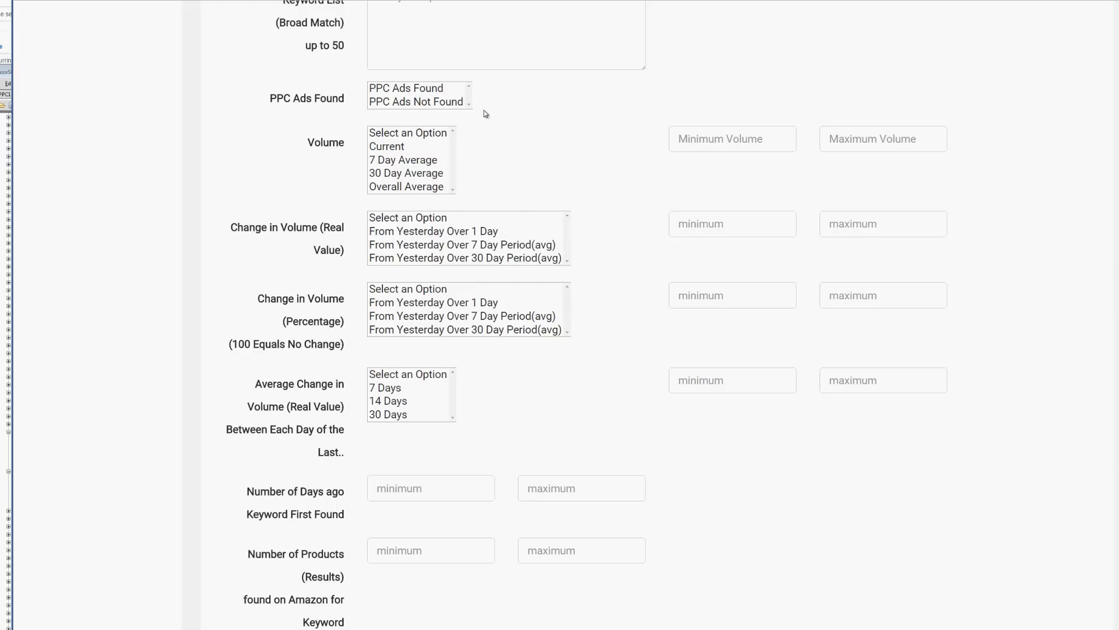
scroll(487, 145, "up", 2)
scroll(462, 239, "down", 1)
scroll(462, 238, "down", 1)
scroll(426, 216, "down", 1)
scroll(375, 166, "up", 2)
Step: Examine the Change in Volume filters by real value and by percentage, with their comparison periods
scroll(375, 167, "down", 2)
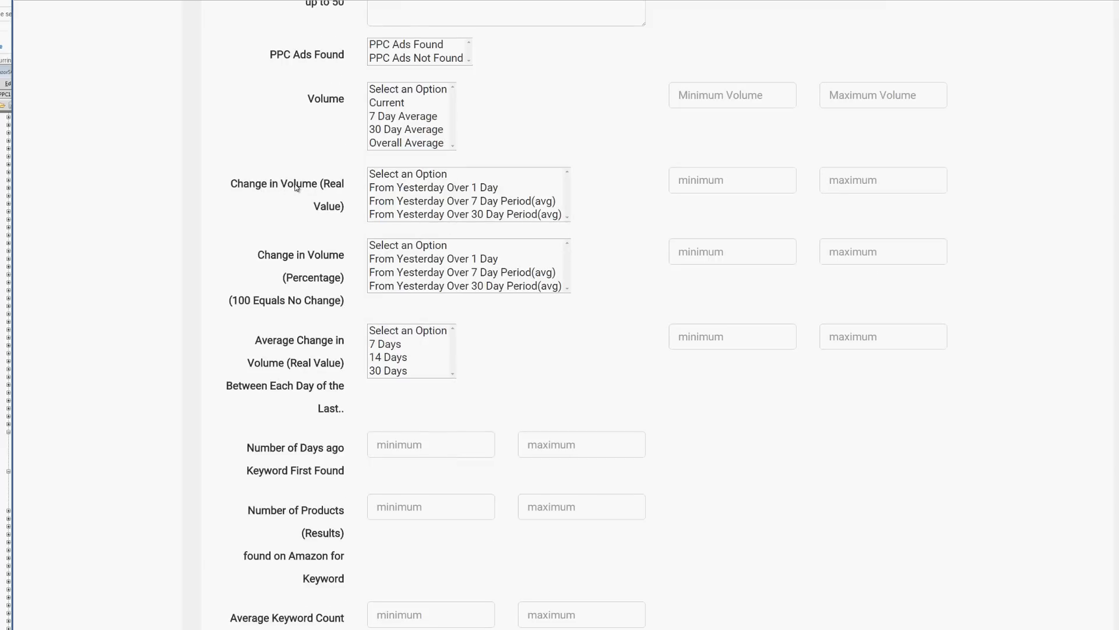
scroll(432, 215, "down", 1)
scroll(426, 225, "up", 2)
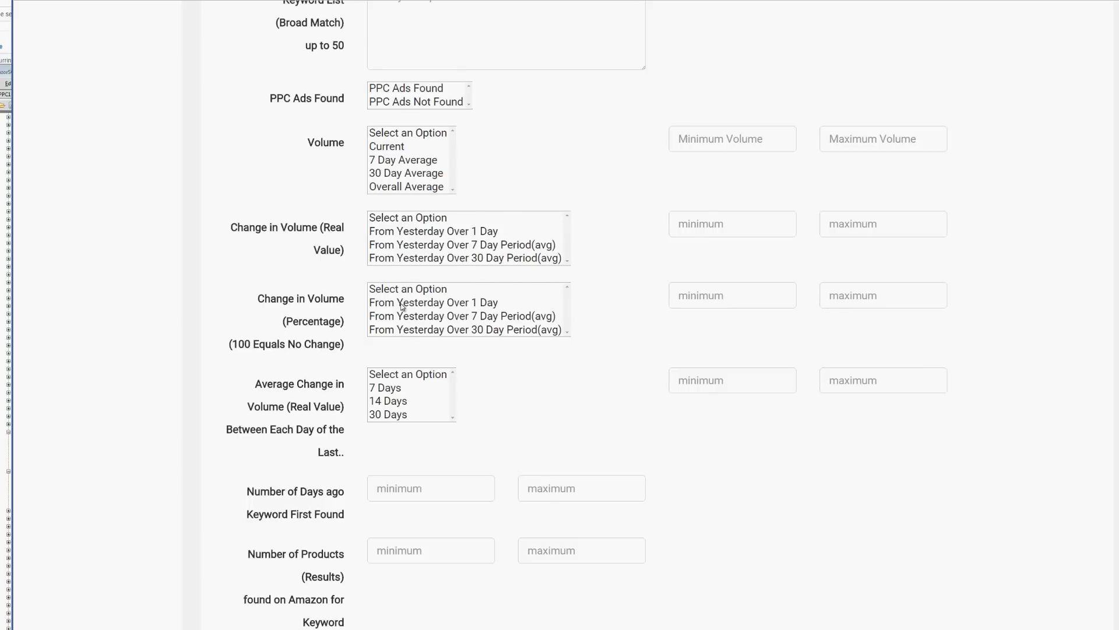
scroll(402, 307, "down", 1)
scroll(402, 307, "up", 1)
scroll(402, 307, "down", 2)
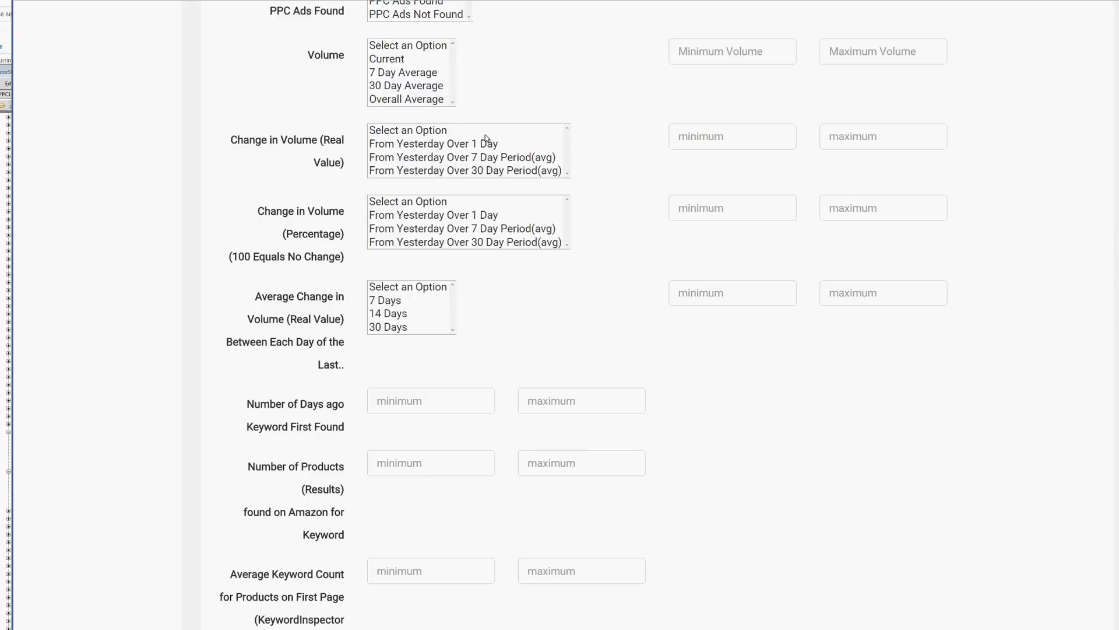
scroll(403, 283, "down", 1)
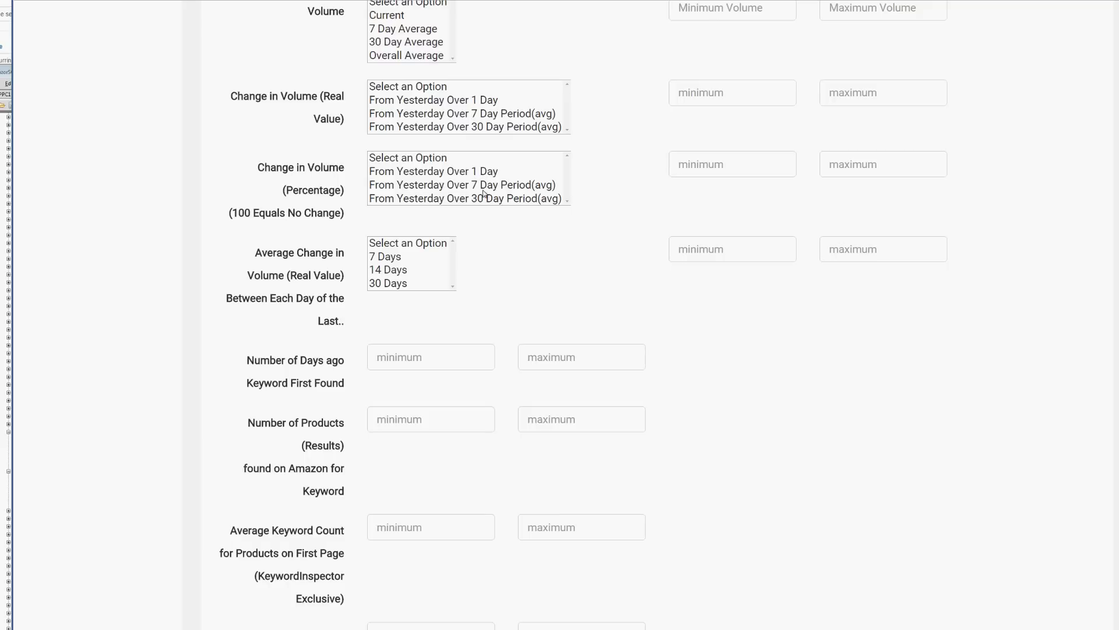
Step: Examine the Average Change in Volume filter with its 7, 14 and 30 day periods and its minimum and maximum fields
scroll(466, 264, "down", 2)
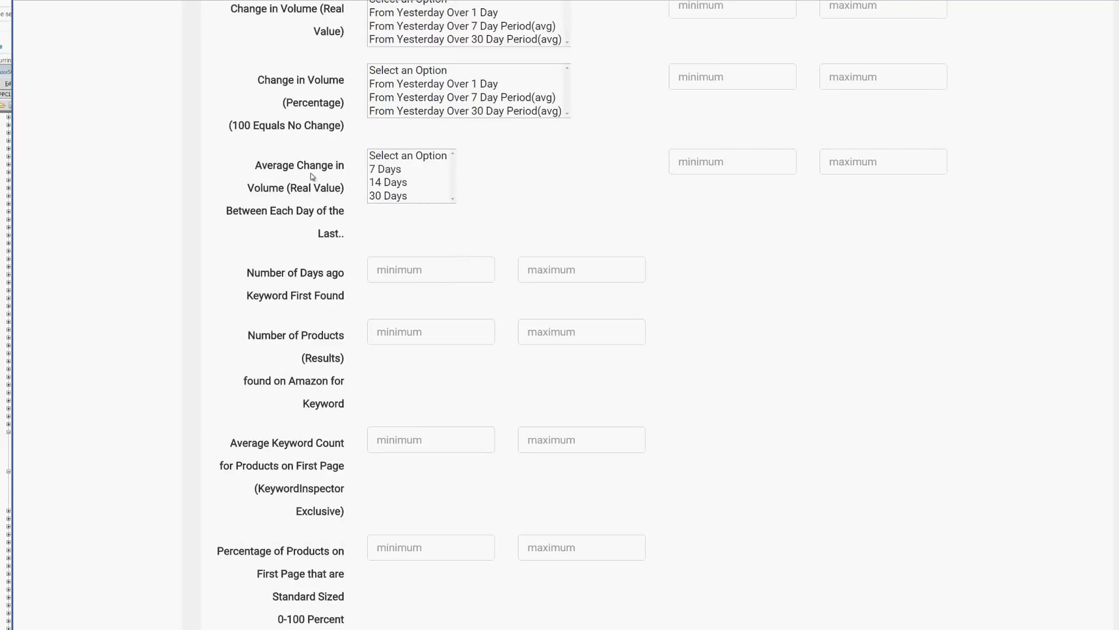
scroll(366, 195, "down", 2)
scroll(366, 196, "down", 2)
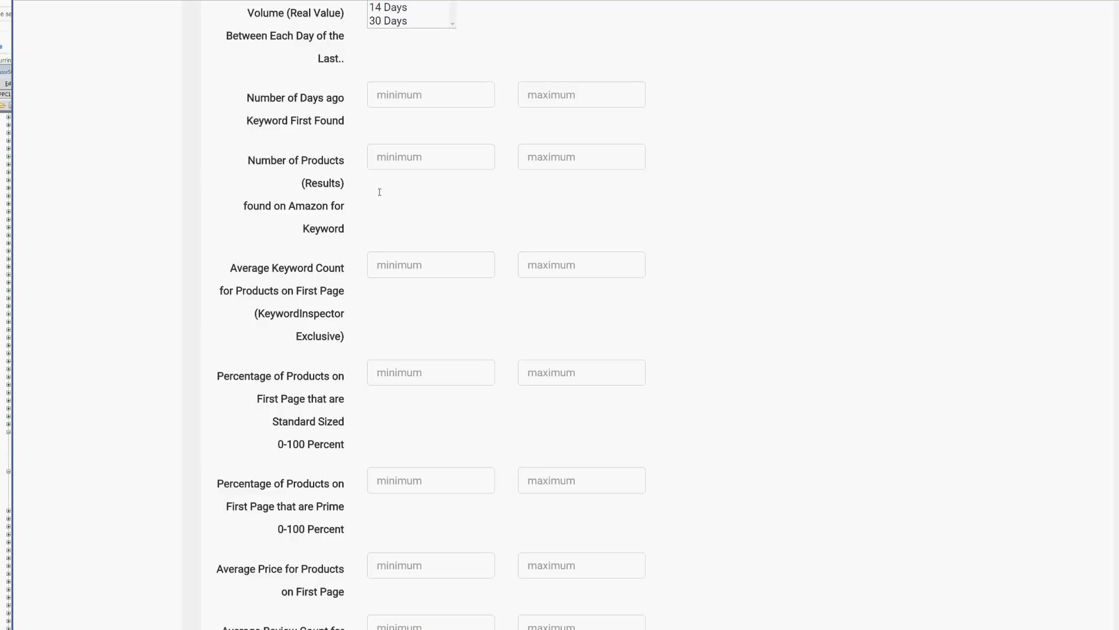
scroll(378, 188, "up", 2)
scroll(402, 268, "down", 1)
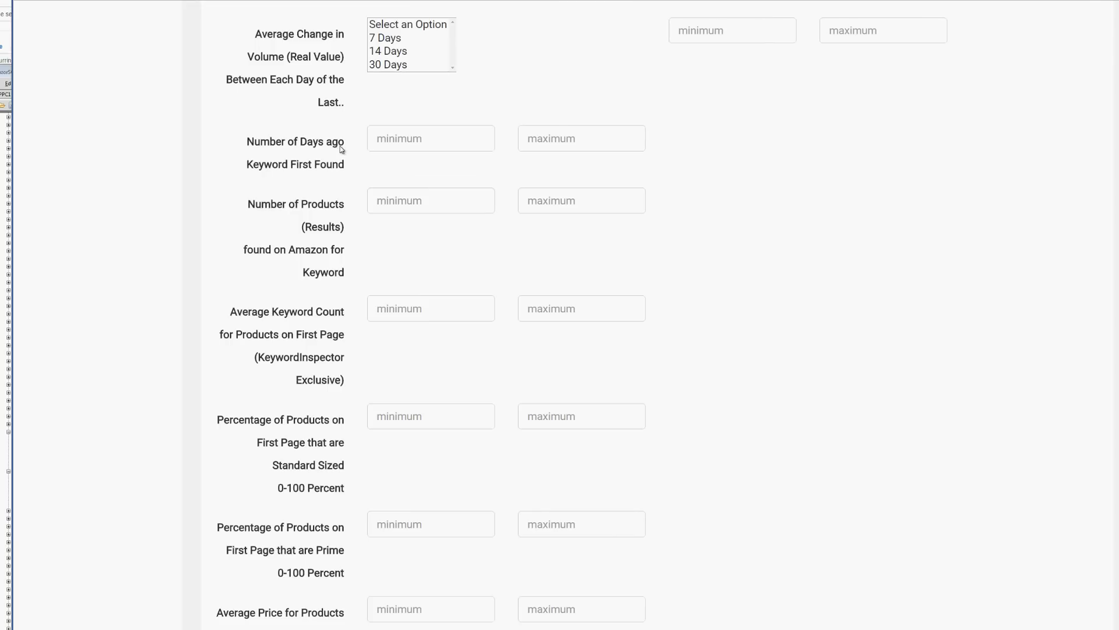
Step: Examine the Number of Days ago Keyword First Found filter and its minimum and maximum fields
scroll(353, 245, "down", 1)
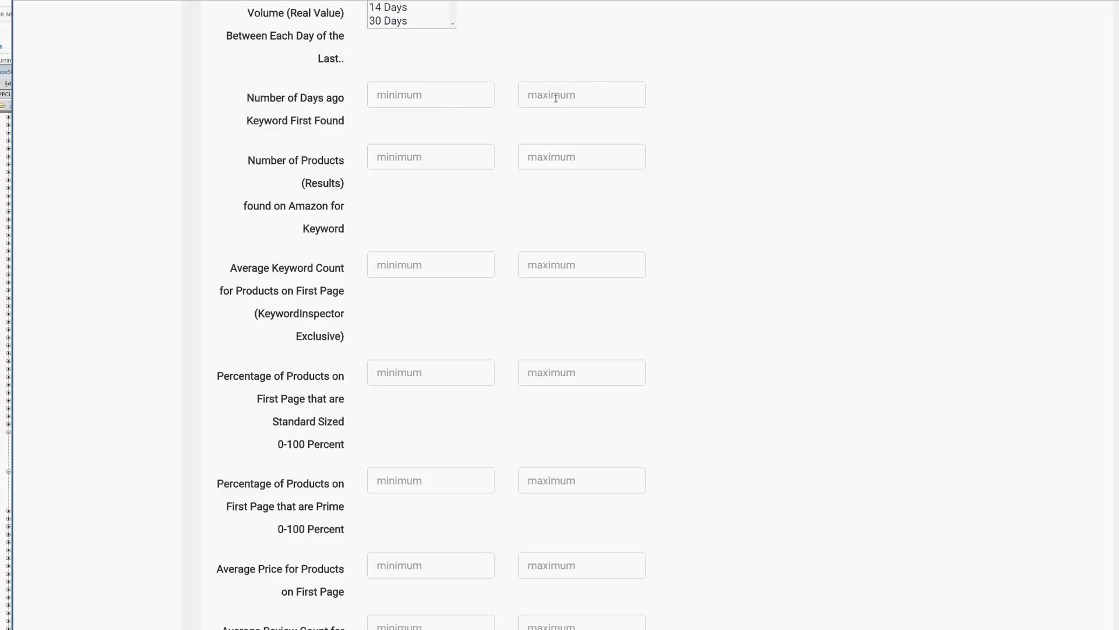
scroll(508, 215, "down", 1)
scroll(508, 204, "up", 2)
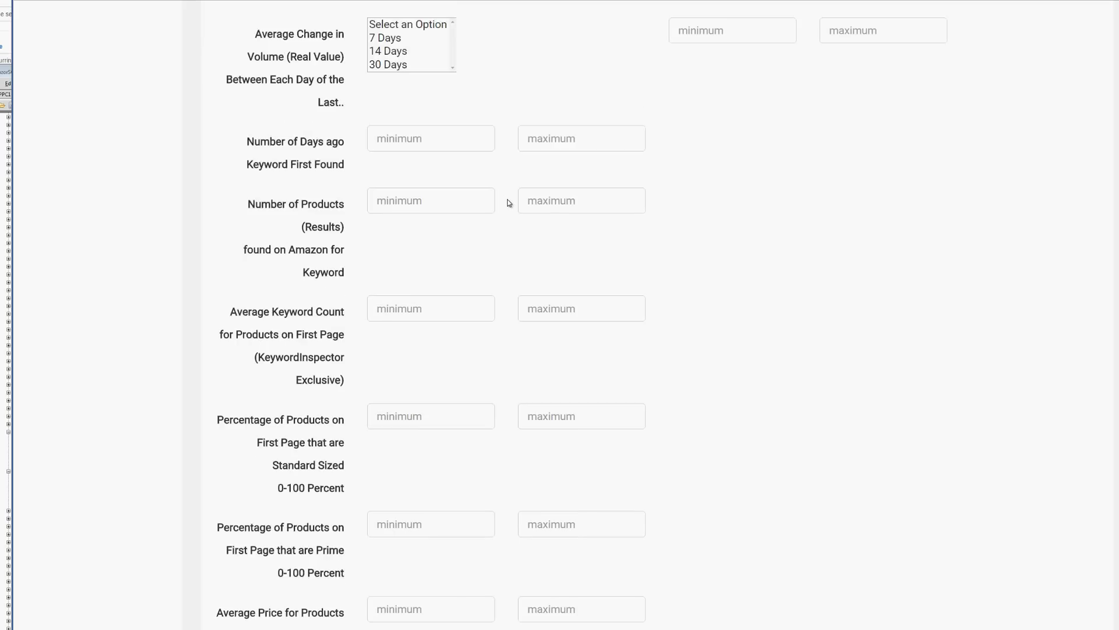
scroll(464, 243, "down", 1)
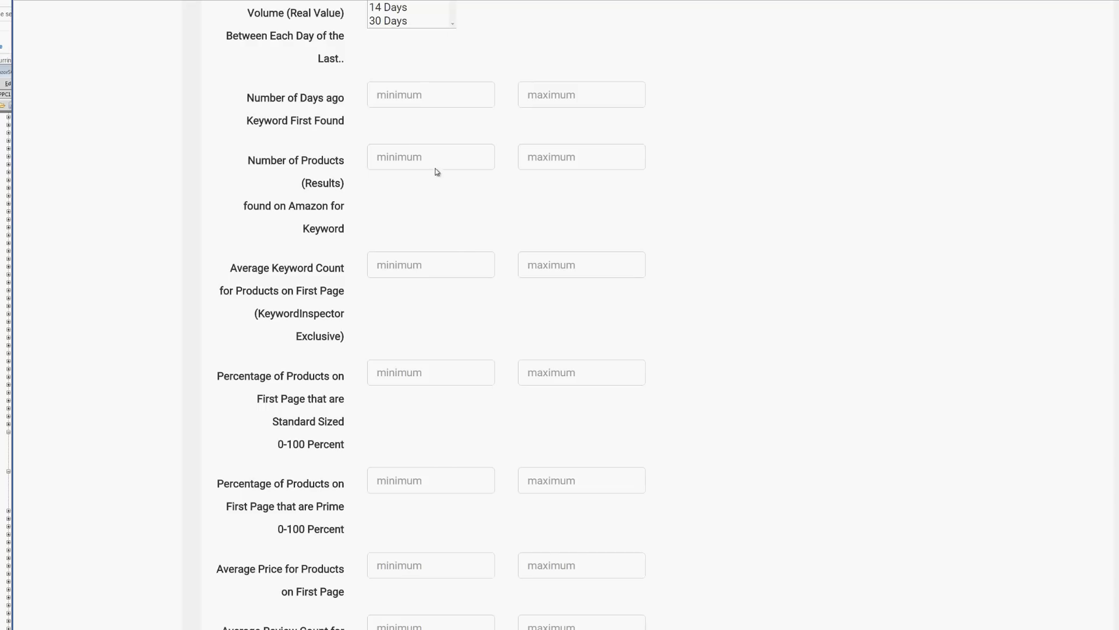
Step: Examine the Number of Products found on Amazon filter, highlighting the word Results in its label
scroll(391, 236, "down", 1)
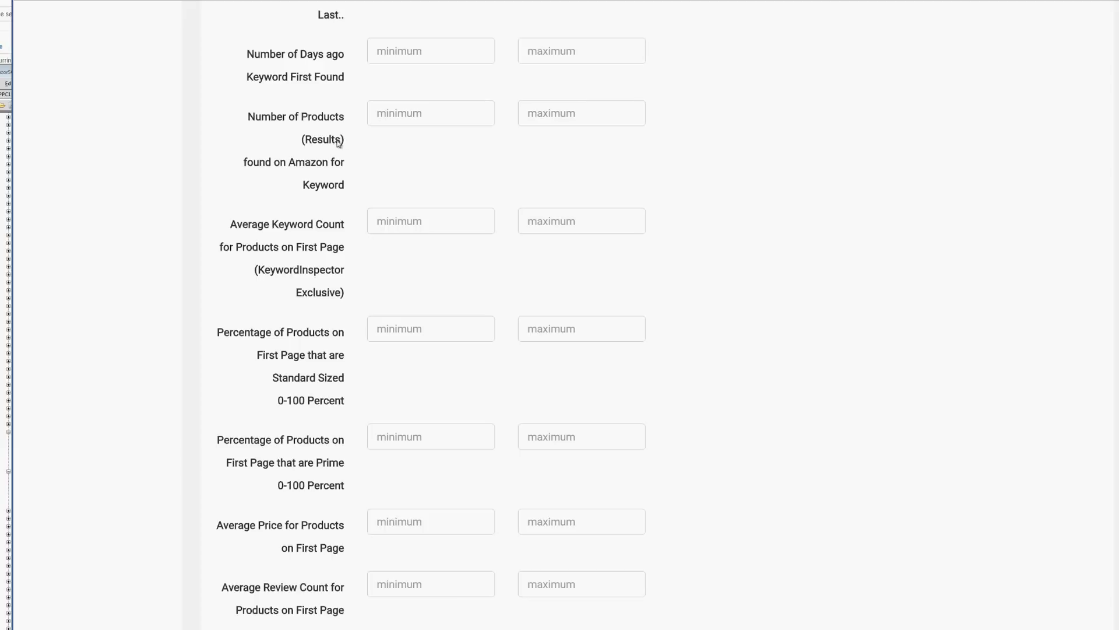
left_click_drag(344, 140, 301, 143)
left_click(303, 144)
scroll(361, 235, "down", 2)
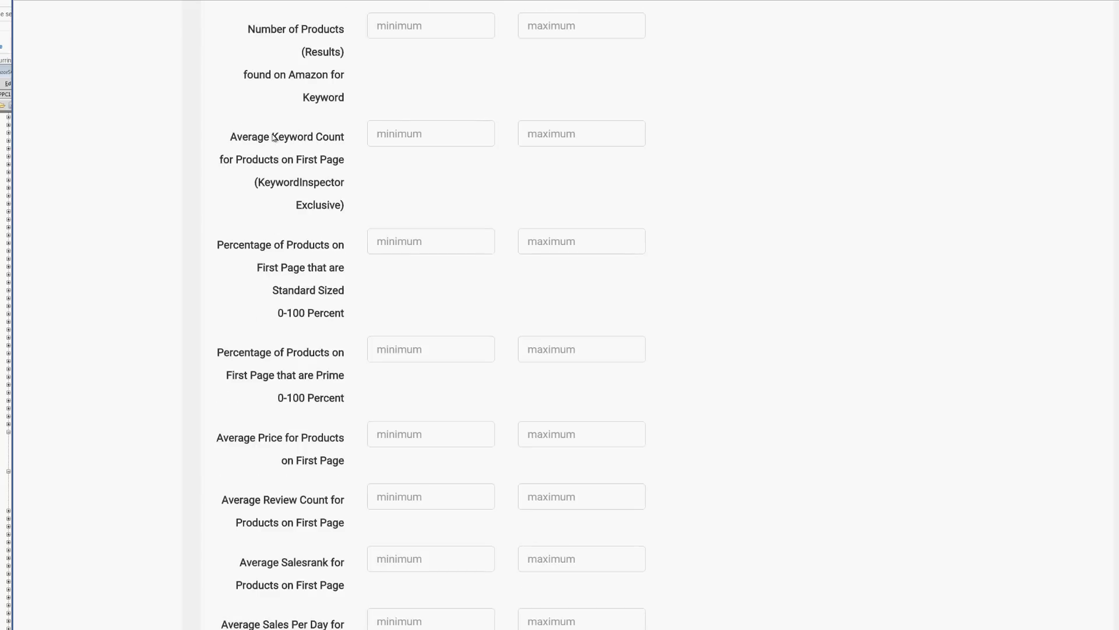
Step: Examine the Average Keyword Count for Products on First Page filter, highlighting its label
left_click_drag(275, 140, 348, 140)
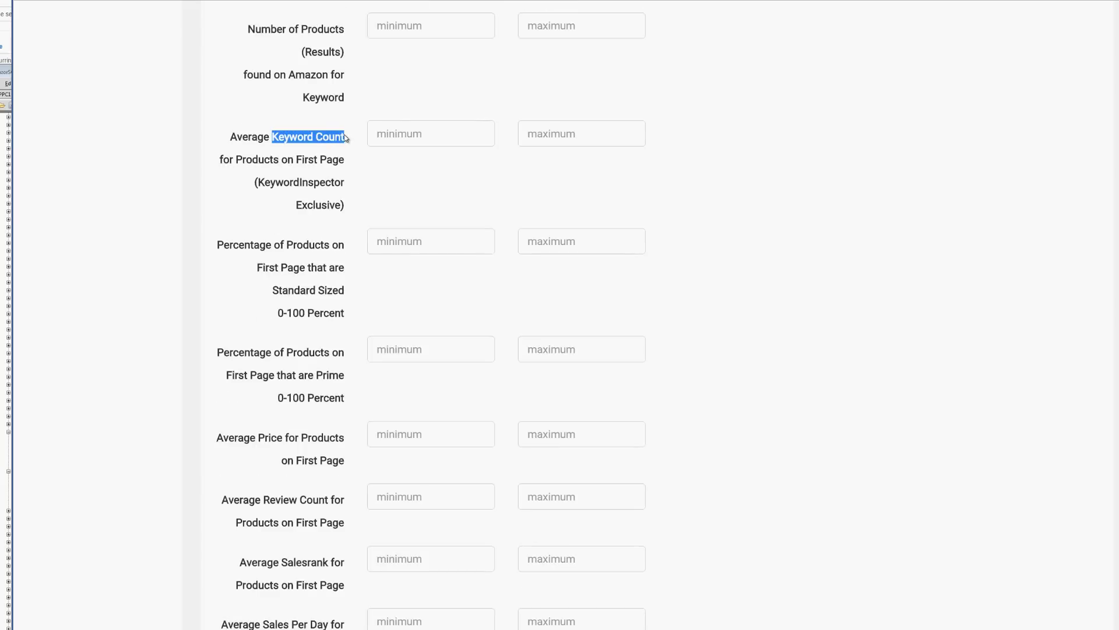
left_click_drag(229, 138, 284, 308)
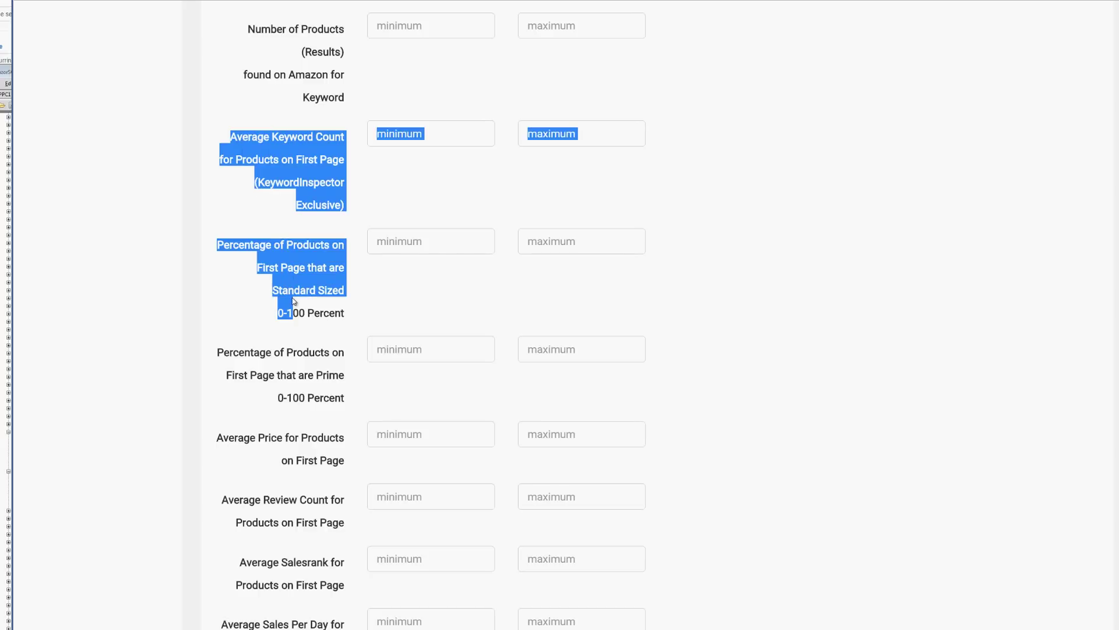
left_click(298, 283)
scroll(306, 270, "up", 3)
scroll(307, 269, "down", 4)
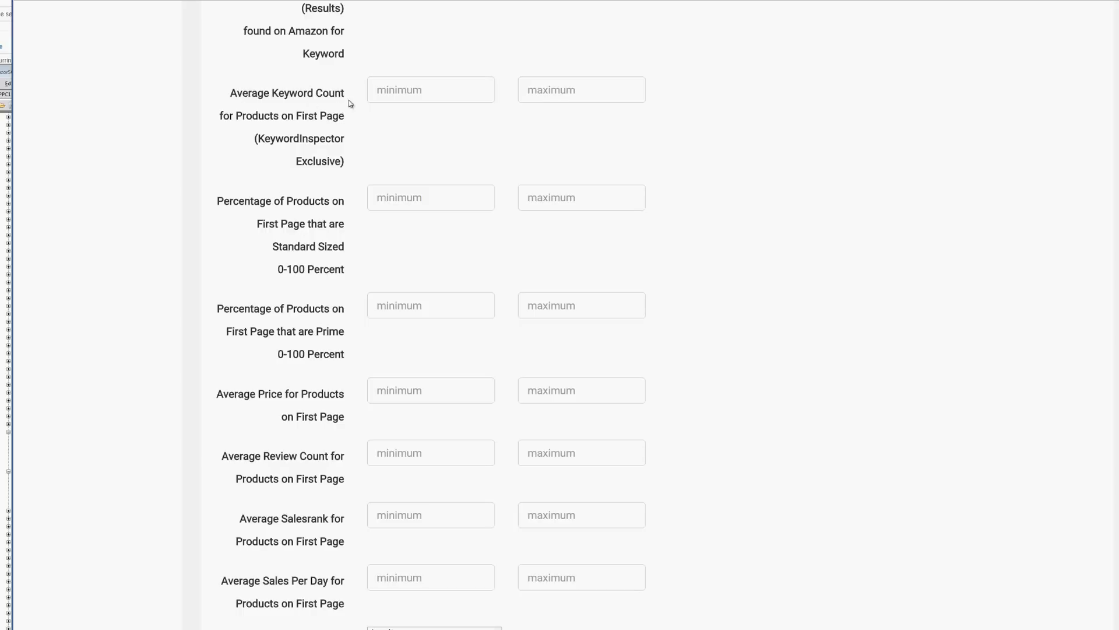
scroll(375, 174, "down", 1)
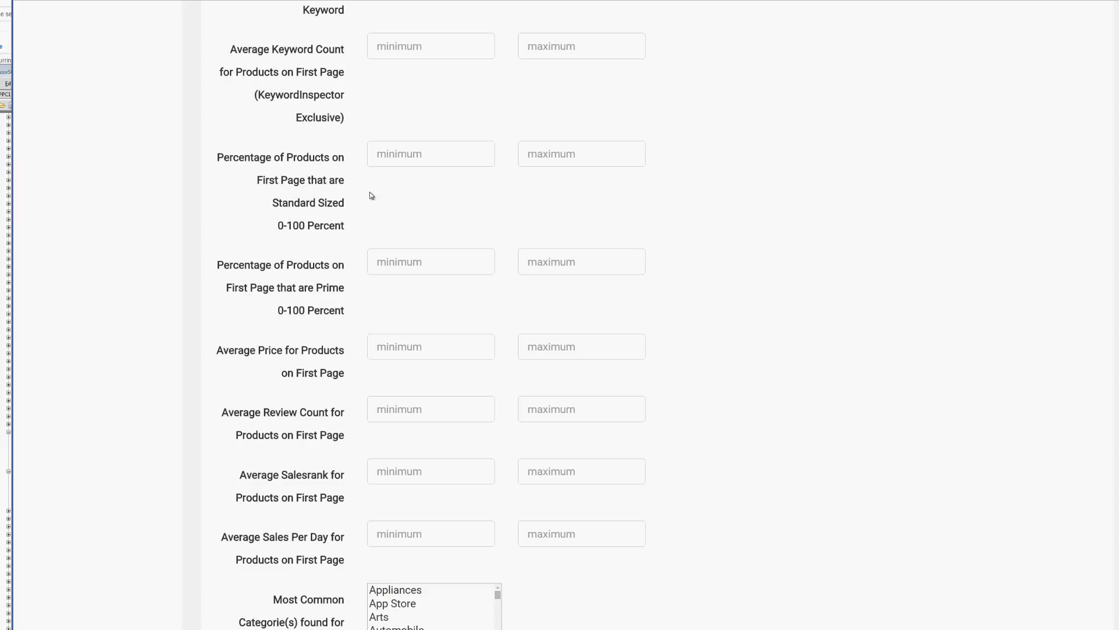
scroll(355, 207, "up", 2)
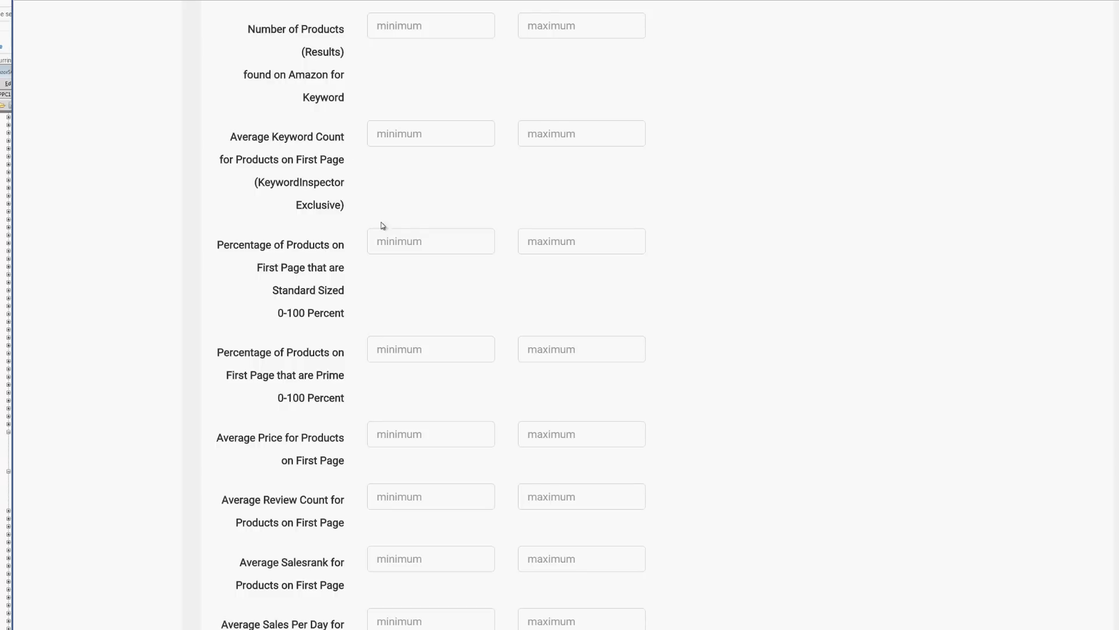
Step: Examine the filters for the percentage of first-page products that are Standard Sized and that are Prime
scroll(366, 271, "down", 2)
scroll(367, 271, "down", 1)
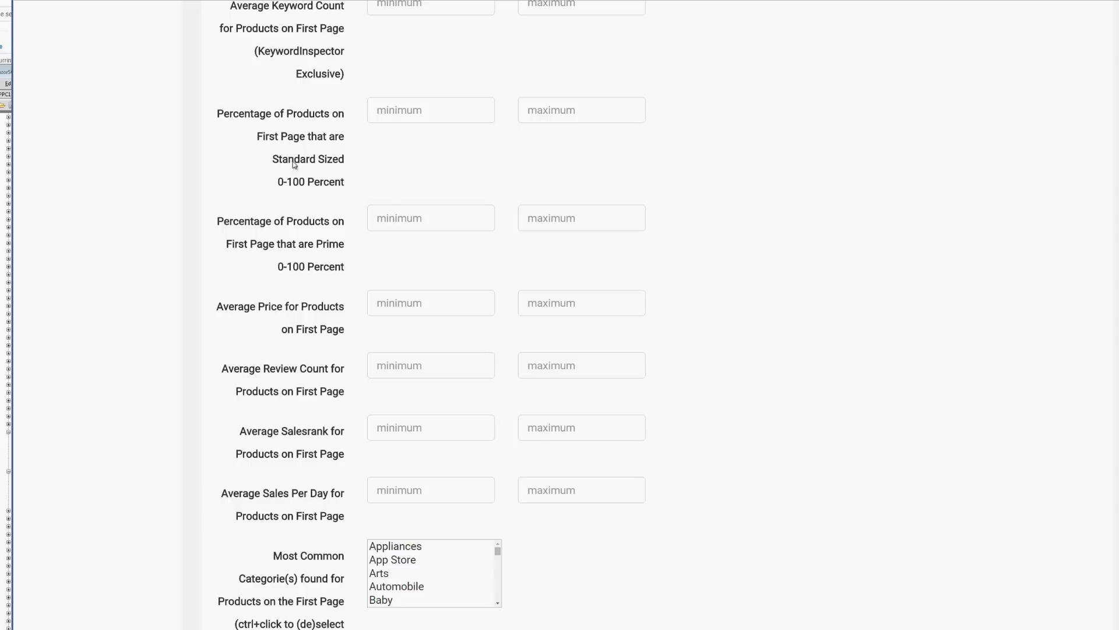
scroll(324, 204, "down", 1)
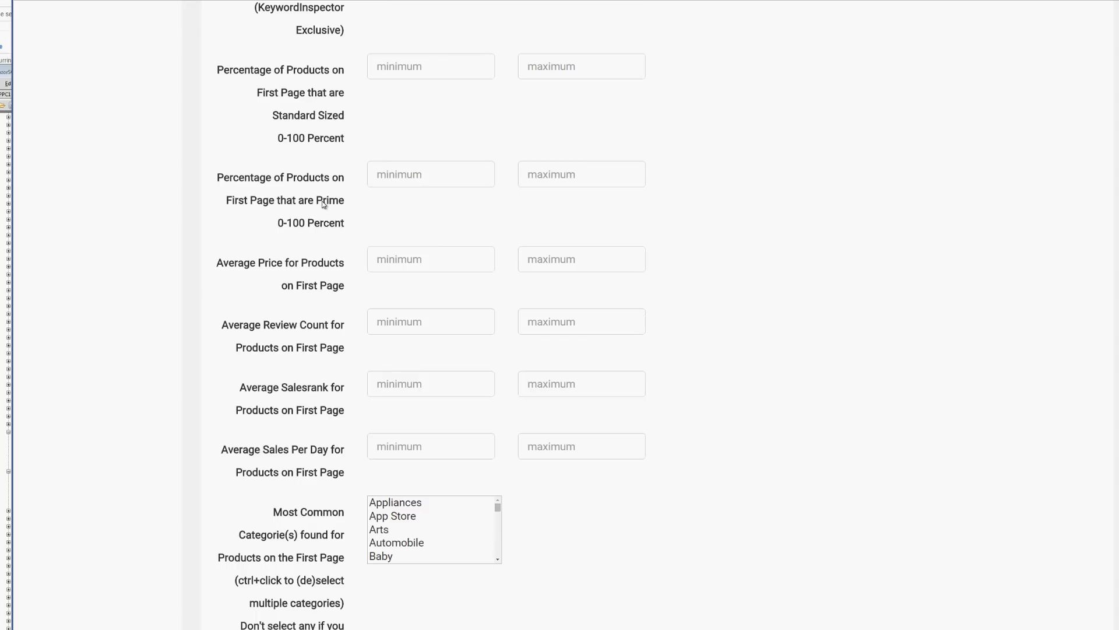
scroll(324, 204, "up", 1)
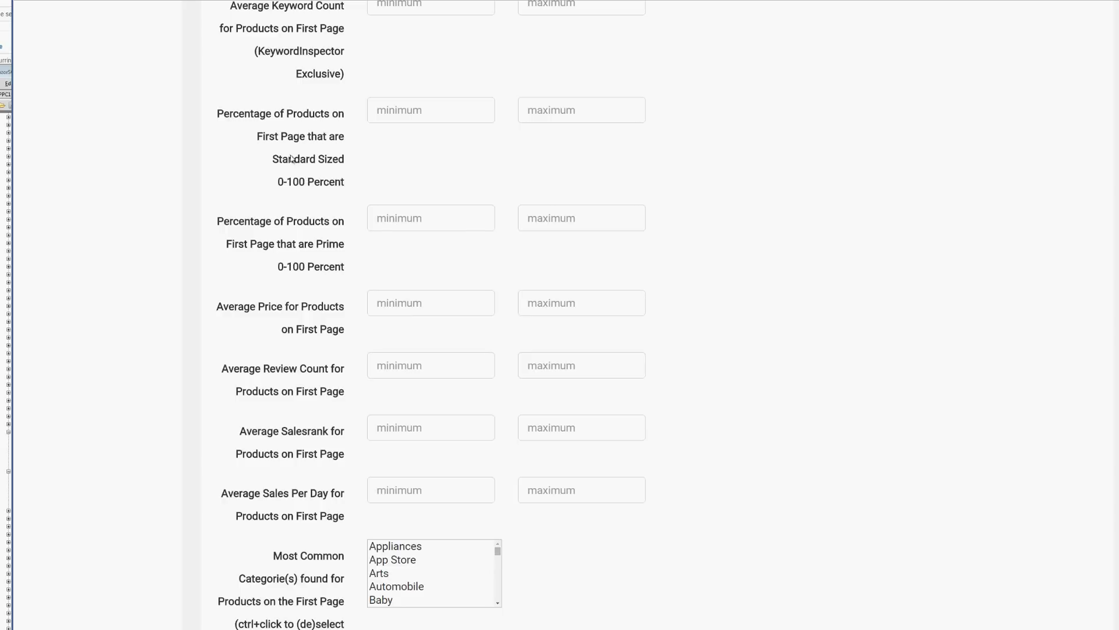
scroll(304, 215, "down", 3)
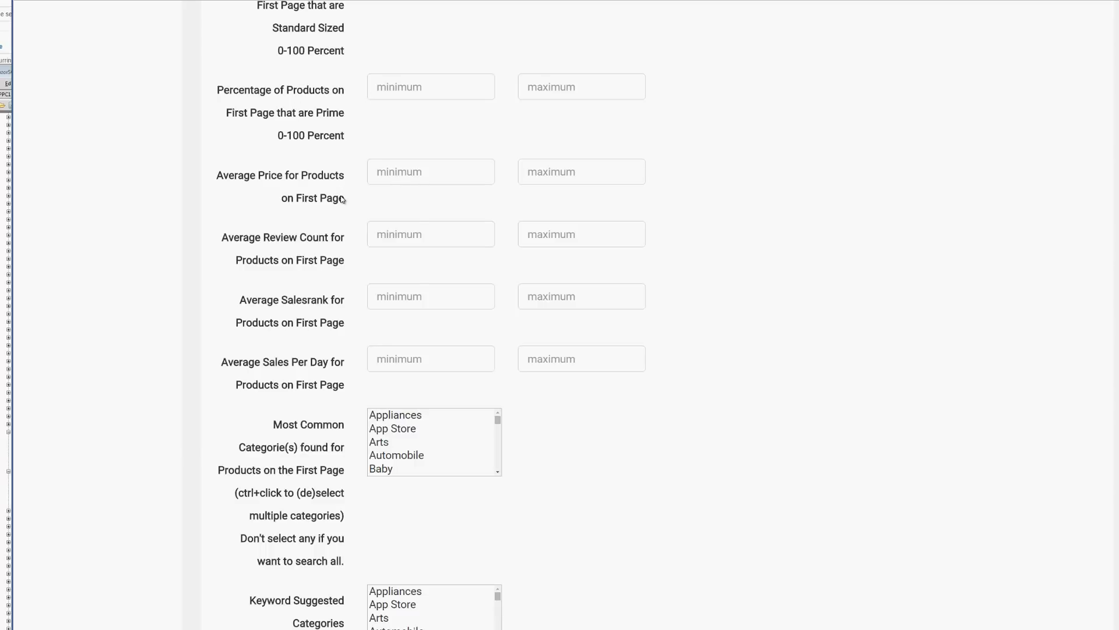
Step: Review the search form's filters again from PPC Ads Found down to the category lists and sort options
scroll(342, 199, "up", 1)
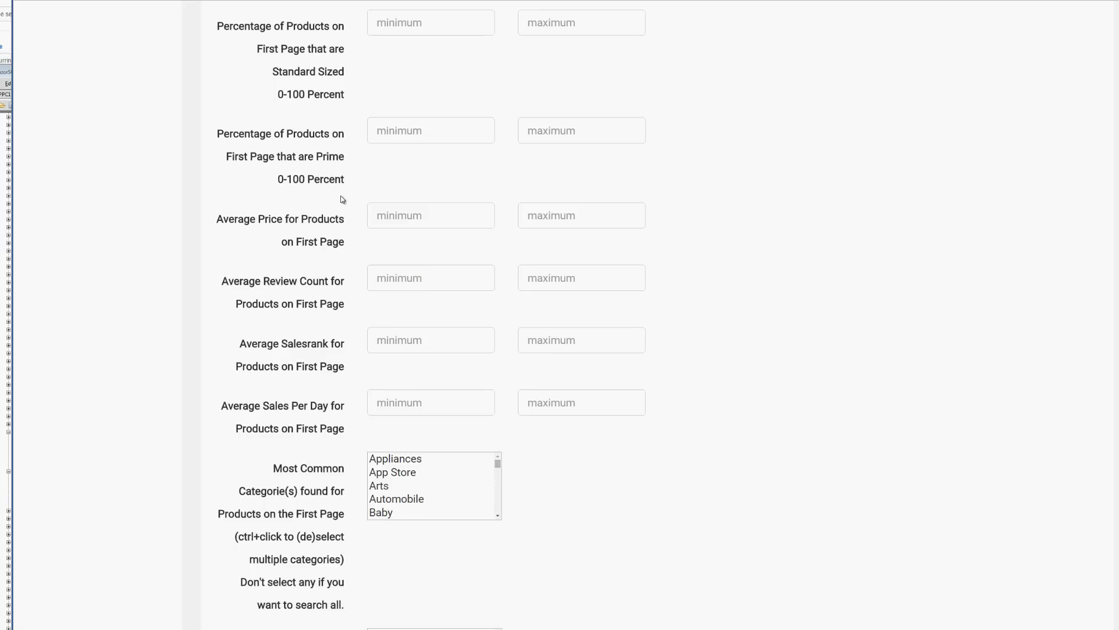
scroll(343, 199, "up", 6)
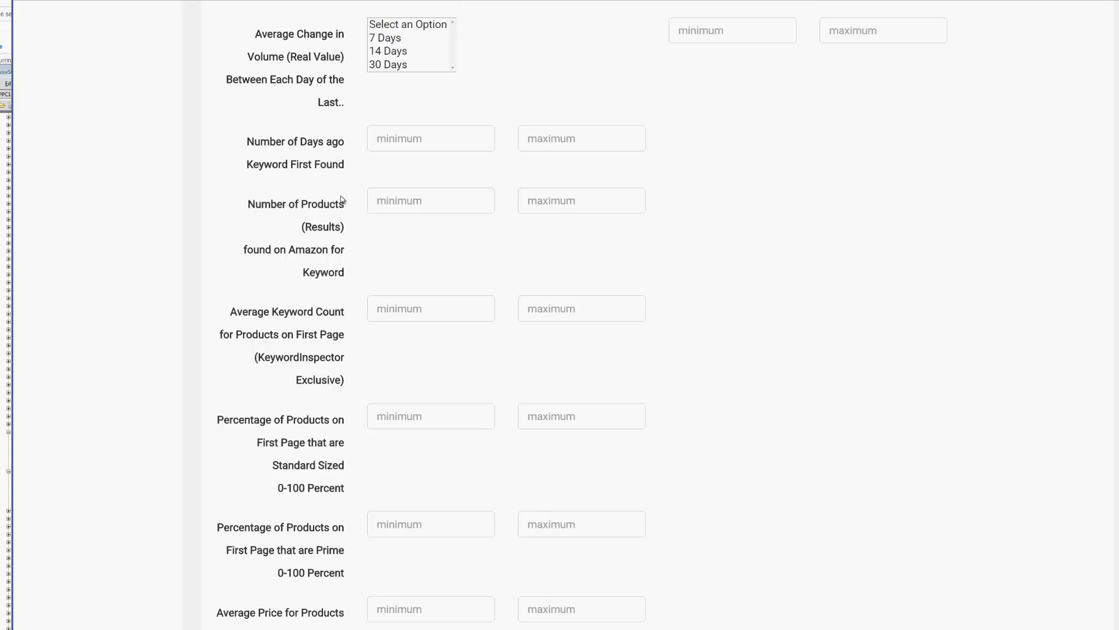
scroll(342, 199, "up", 1)
scroll(375, 158, "up", 5)
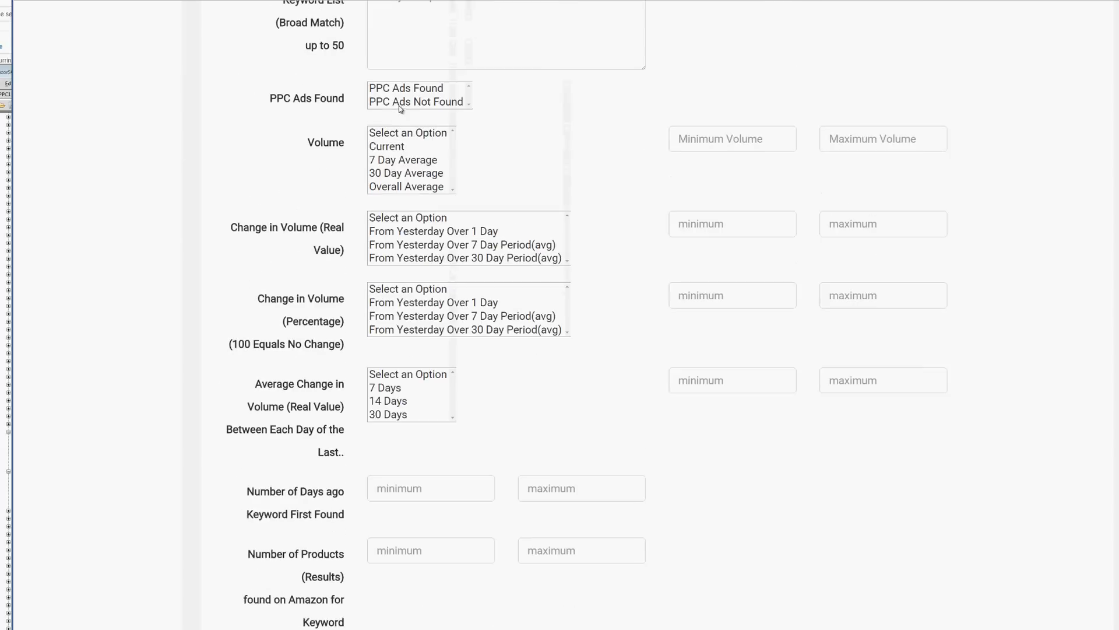
scroll(416, 193, "down", 18)
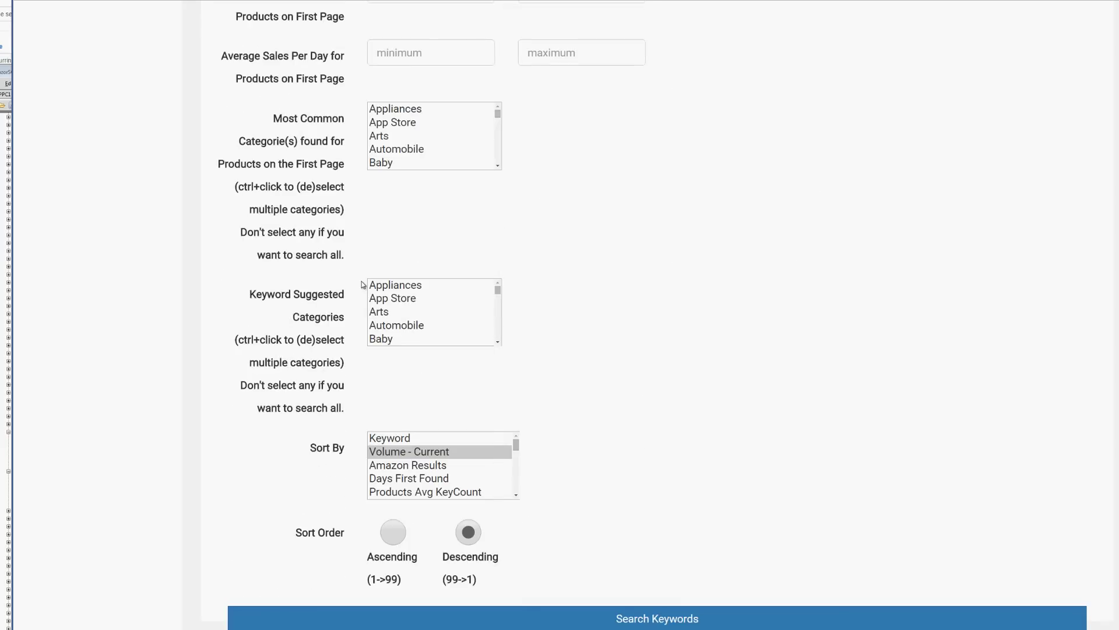
scroll(361, 285, "up", 6)
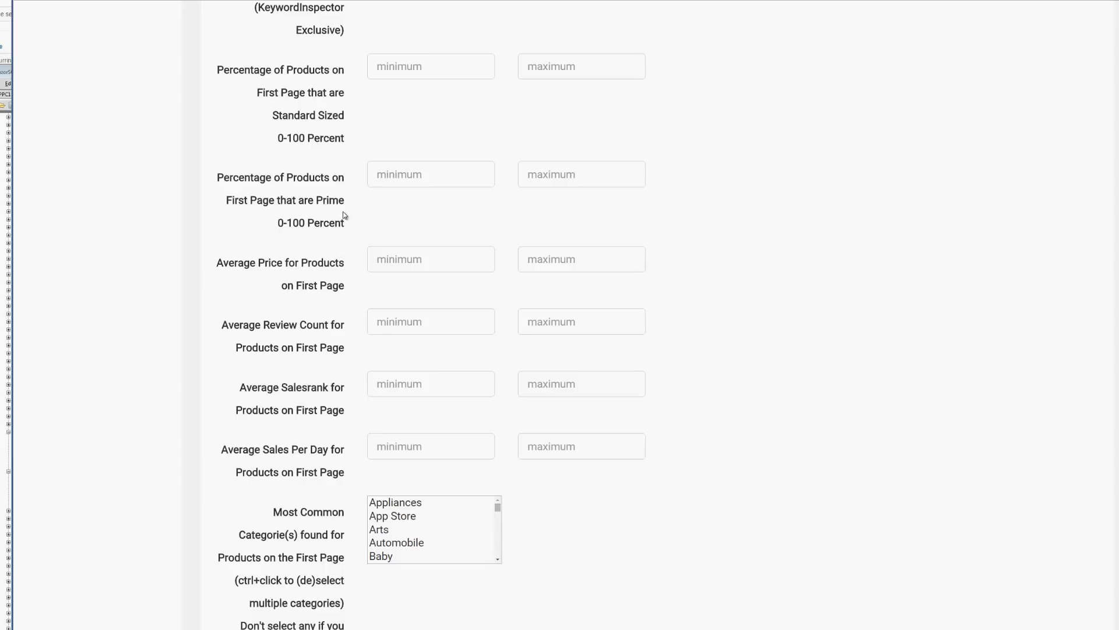
Step: Examine the first-page average filters for price, review count, salesrank and sales per day, highlighting the Review Count label
scroll(334, 241, "down", 1)
scroll(315, 263, "down", 1)
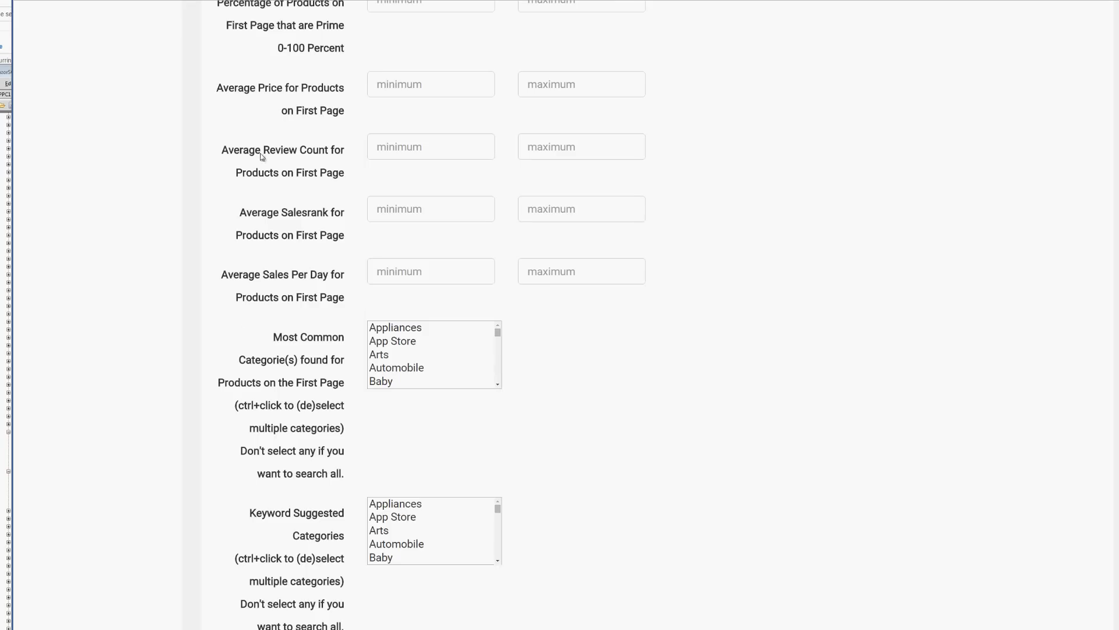
left_click_drag(264, 150, 324, 150)
scroll(305, 233, "down", 1)
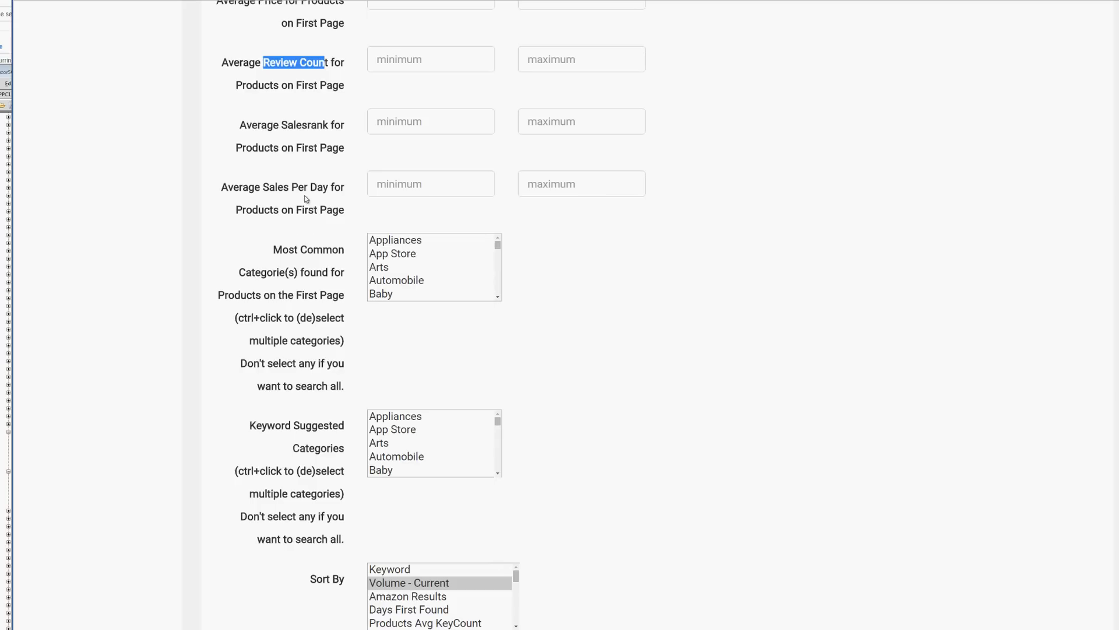
scroll(368, 286, "down", 1)
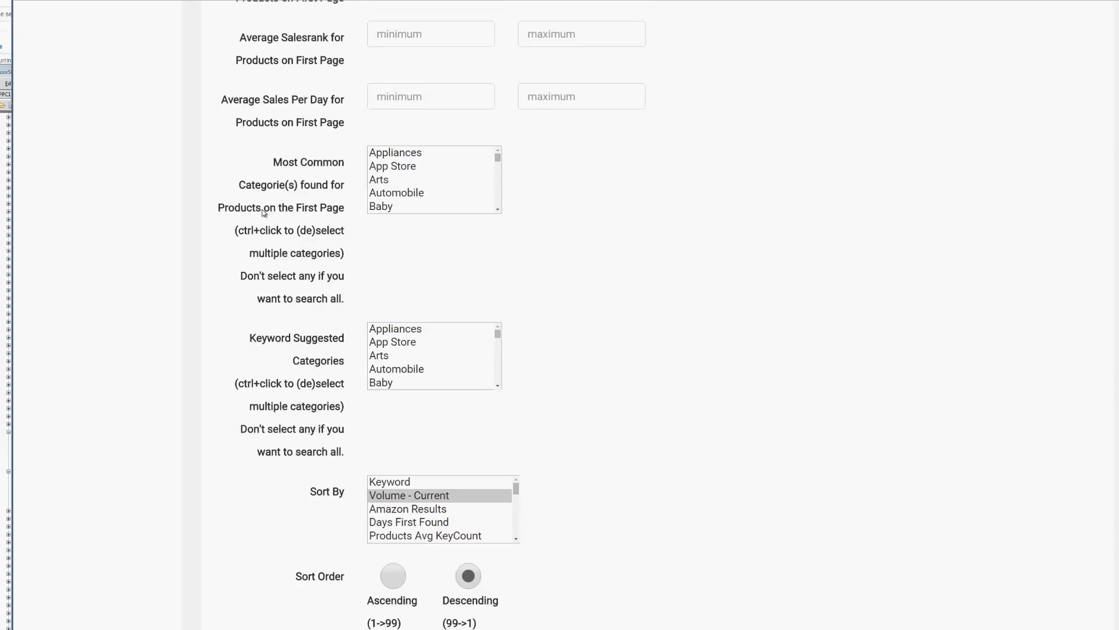
Step: Select Baby and then Beauty in the Most Common Categories filter and look through the remaining categories
scroll(289, 192, "down", 1)
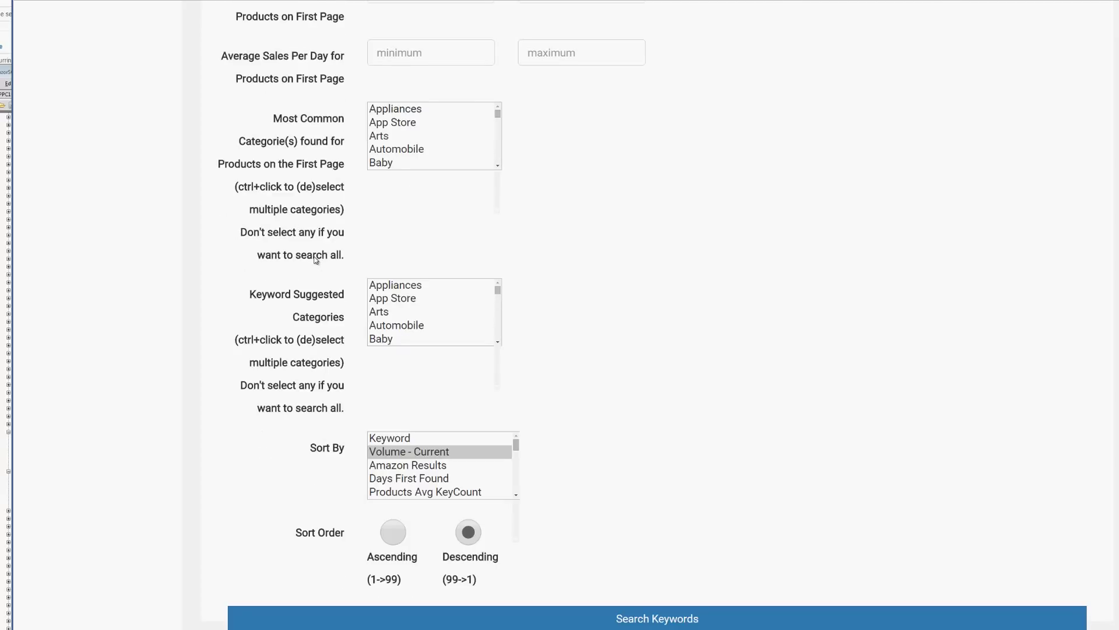
scroll(297, 210, "up", 1)
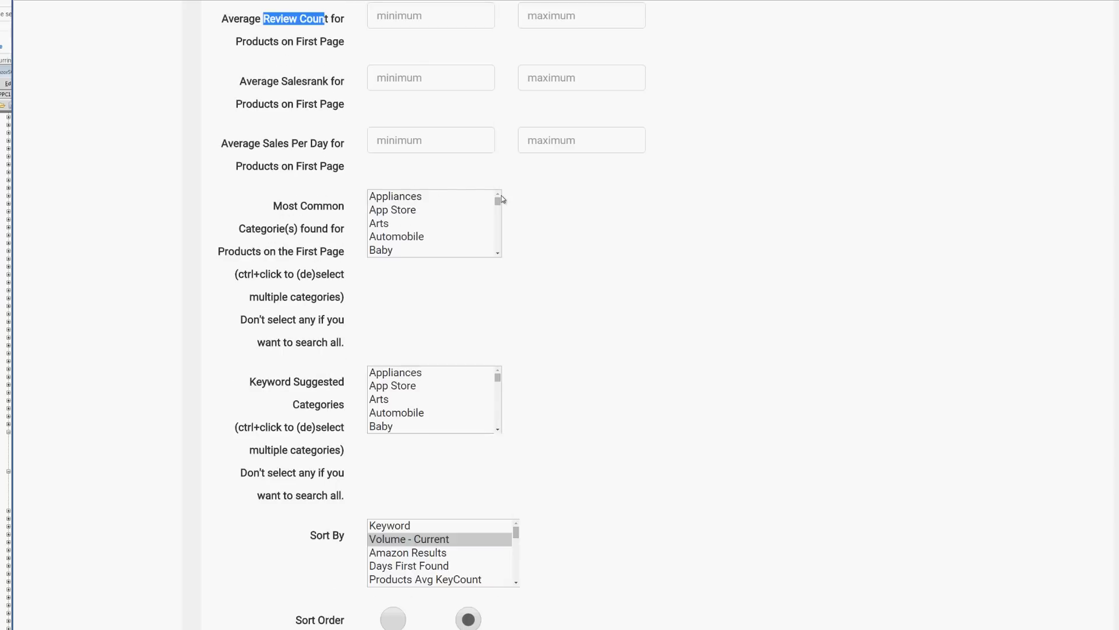
scroll(499, 202, "down", 3)
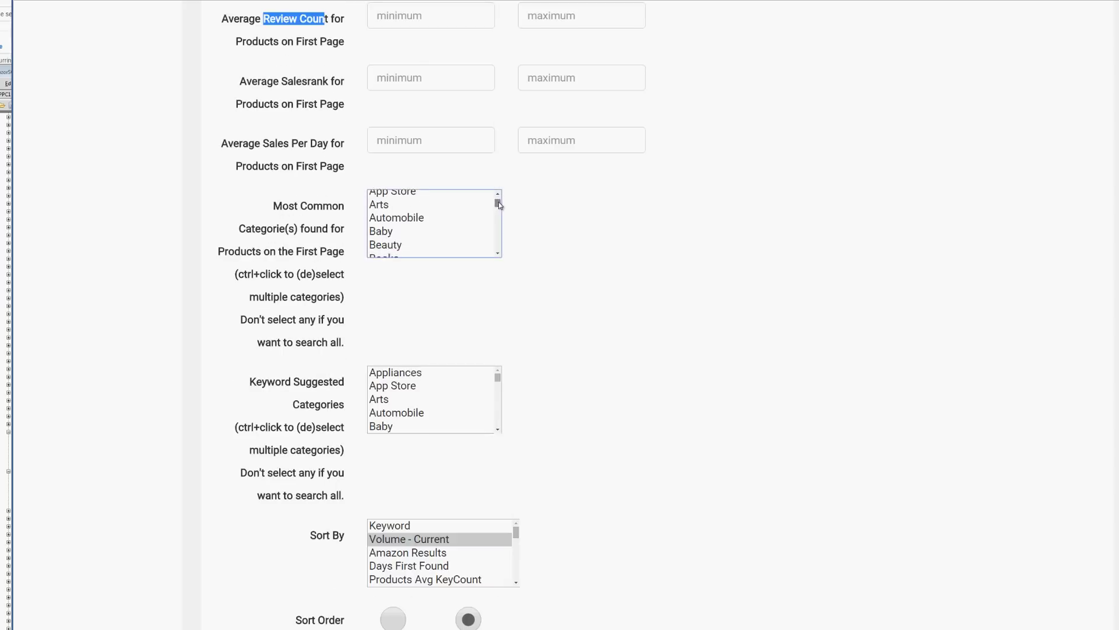
left_click(397, 214)
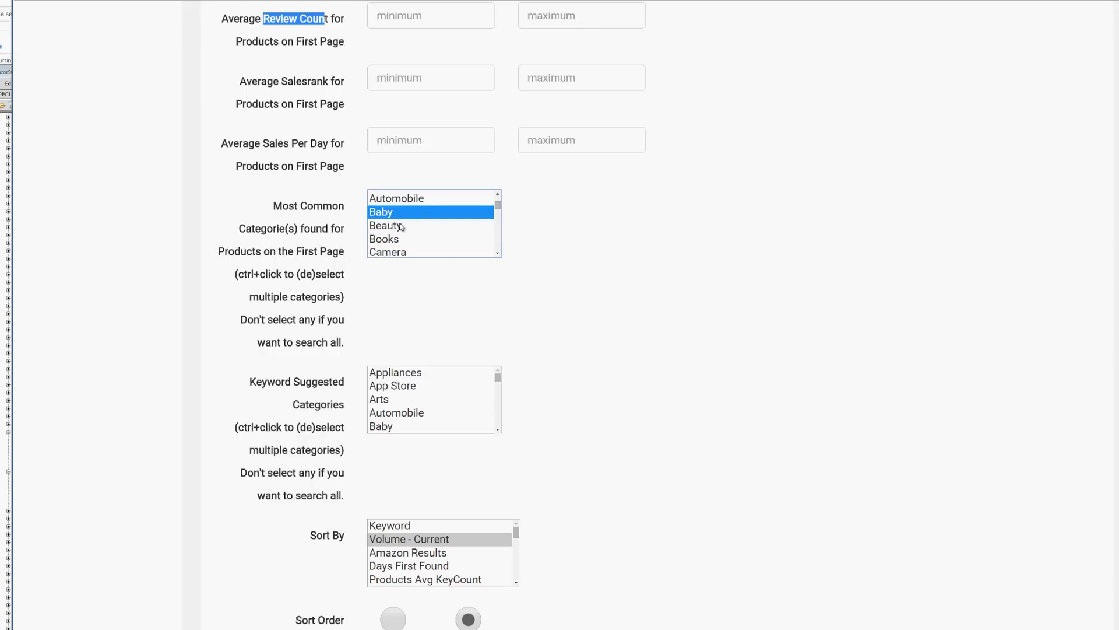
left_click(402, 226)
scroll(471, 274, "down", 1)
scroll(471, 274, "up", 2)
scroll(470, 274, "down", 10)
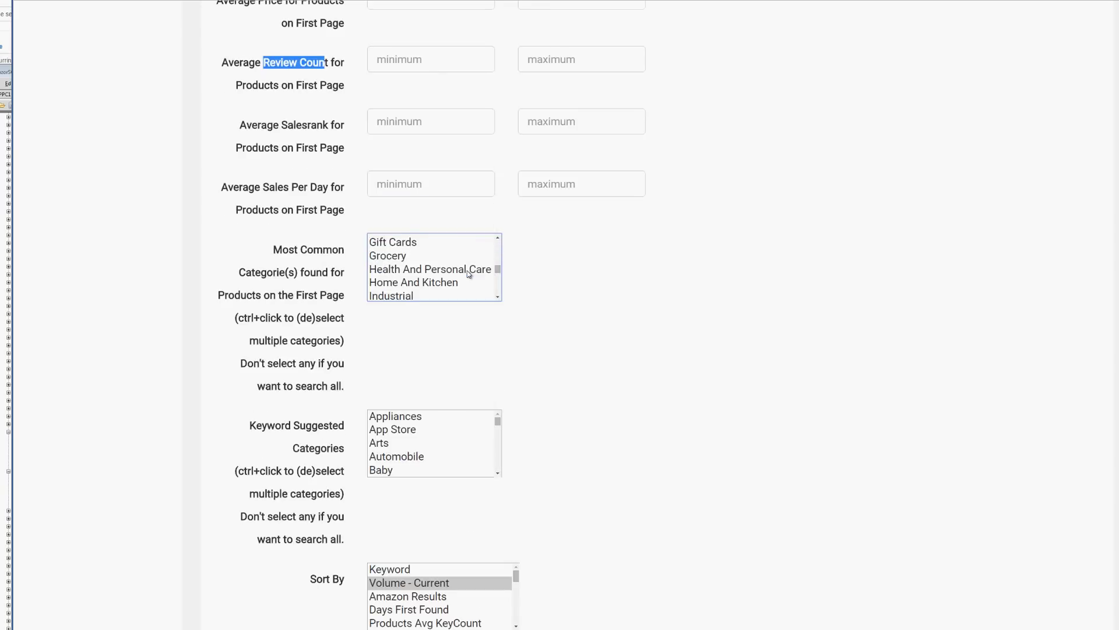
scroll(385, 333, "down", 3)
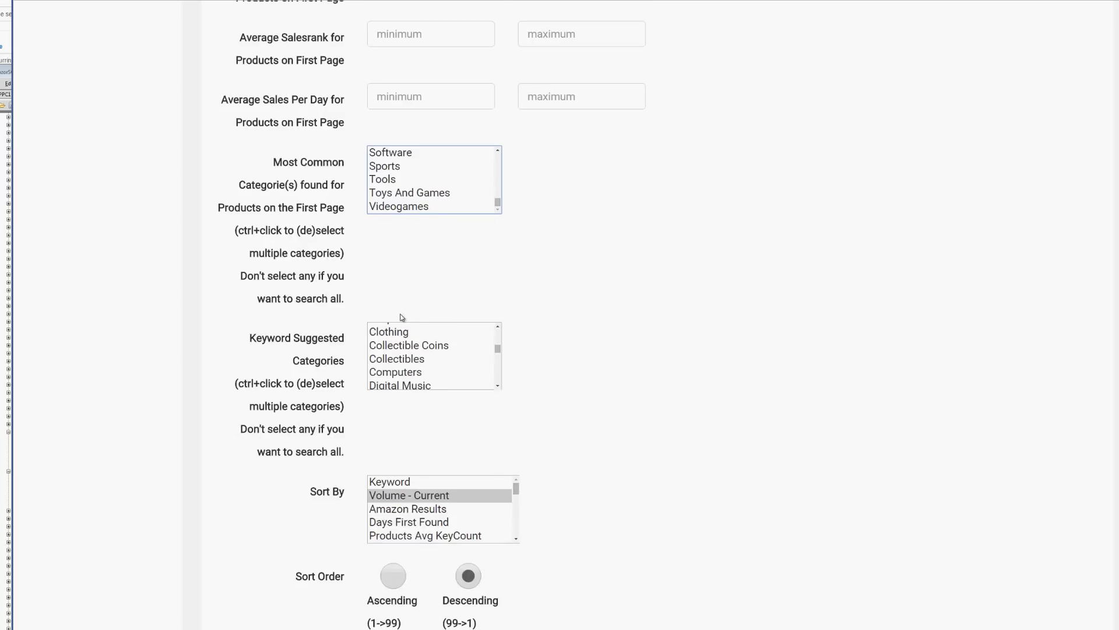
Step: Select Appliances in the Keyword Suggested Categories filter and look through its options and the sort settings
scroll(411, 341, "up", 3)
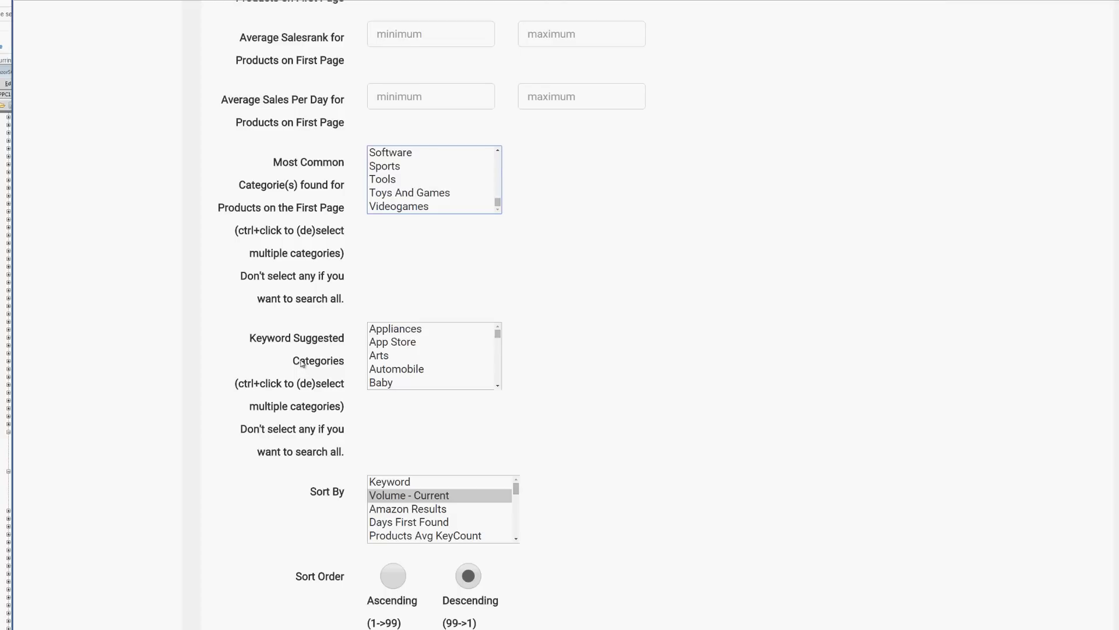
scroll(428, 427, "down", 3)
scroll(428, 432, "down", 3)
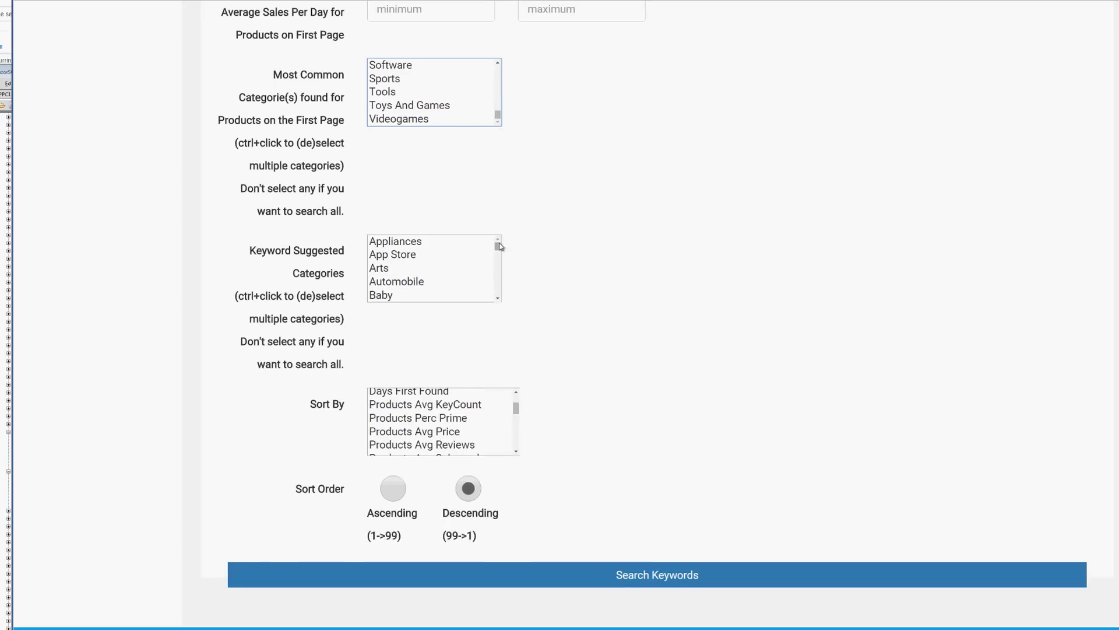
left_click(391, 243)
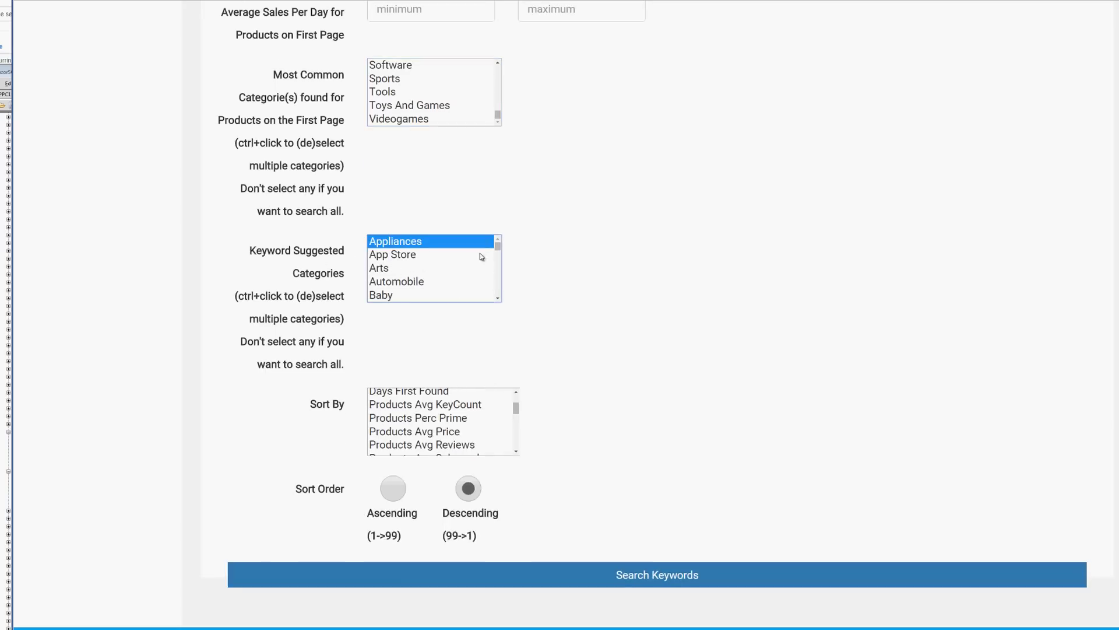
scroll(449, 353, "down", 5)
scroll(479, 384, "up", 5)
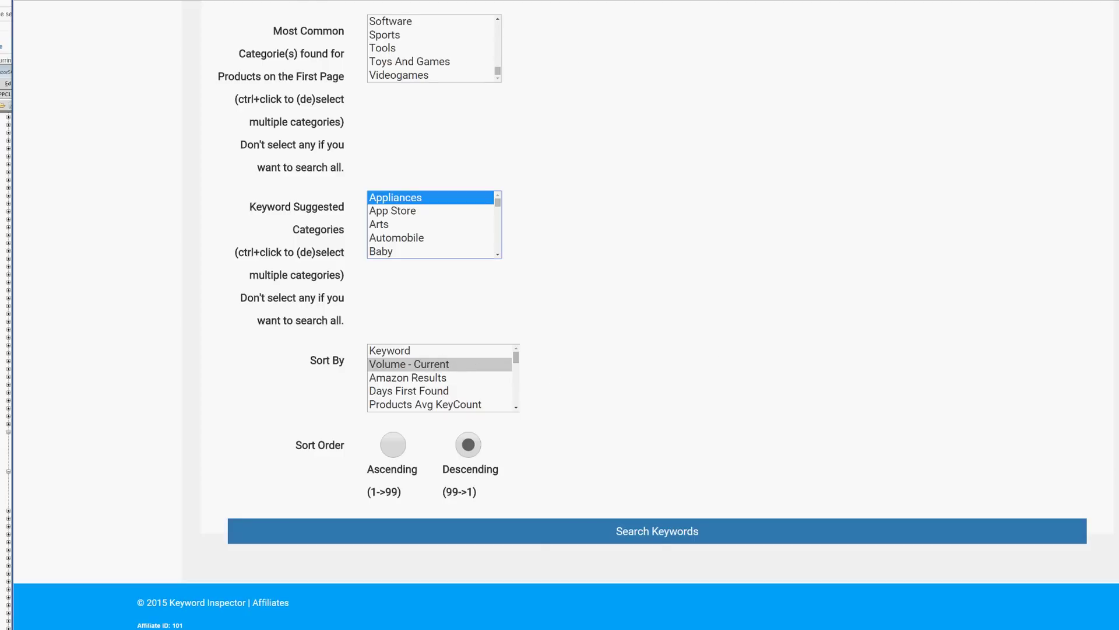
Step: Enter "vitamin c serum" as the search keywords in the Keyword Trends form
scroll(500, 244, "up", 15)
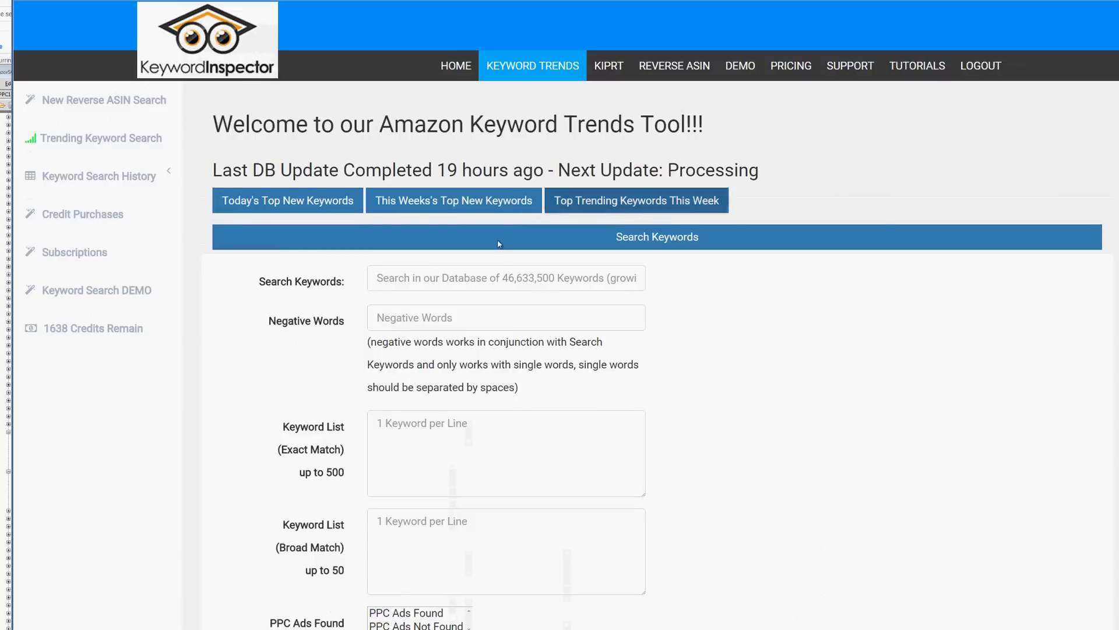
left_click(424, 280)
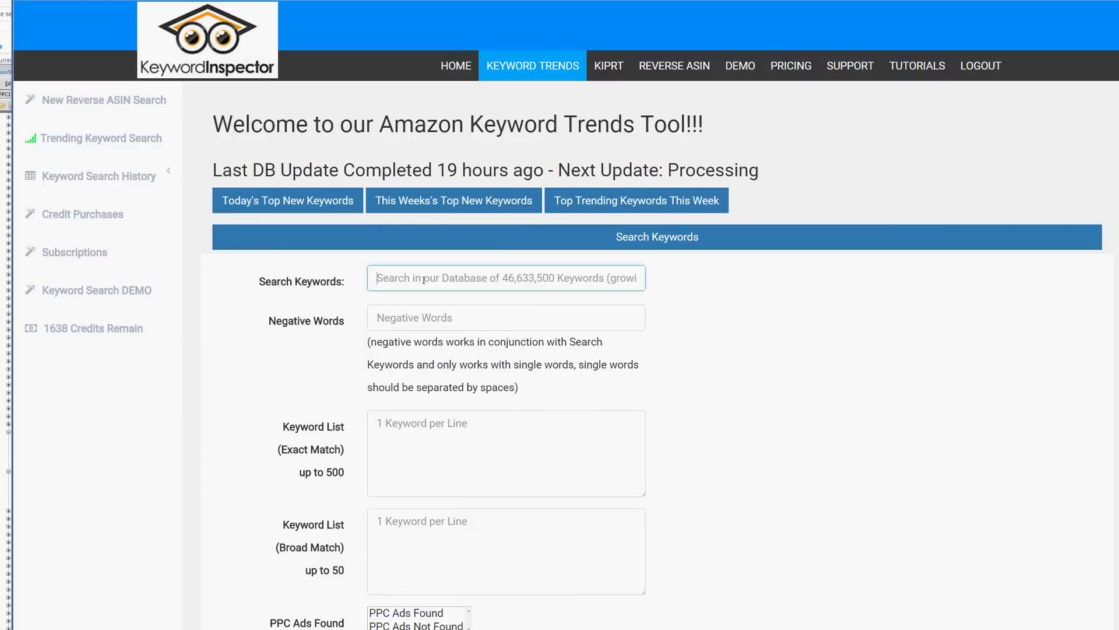
type("vitamin c serum")
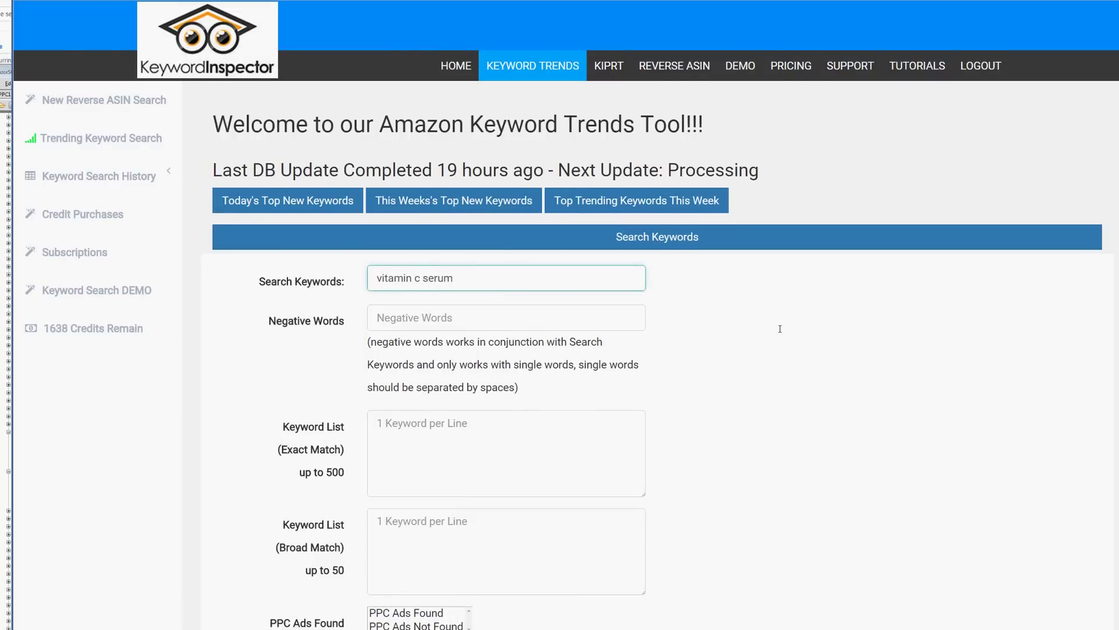
Step: Deselect Appliances in the Keyword Suggested Categories filter and look through the other suggested categories
scroll(734, 399, "down", 10)
scroll(734, 398, "up", 3)
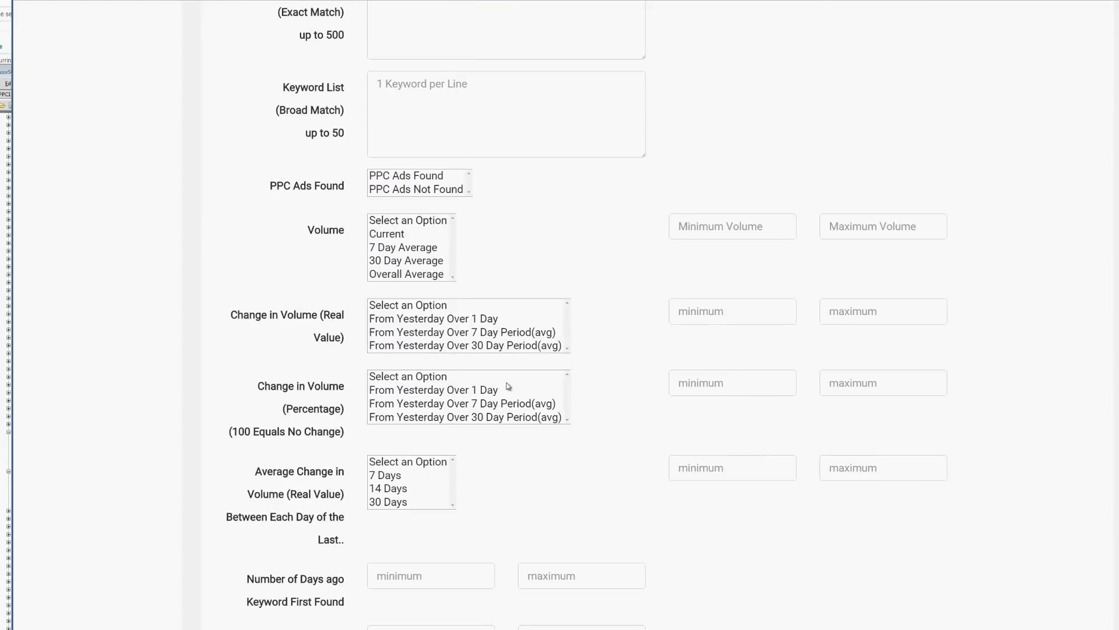
scroll(508, 386, "down", 16)
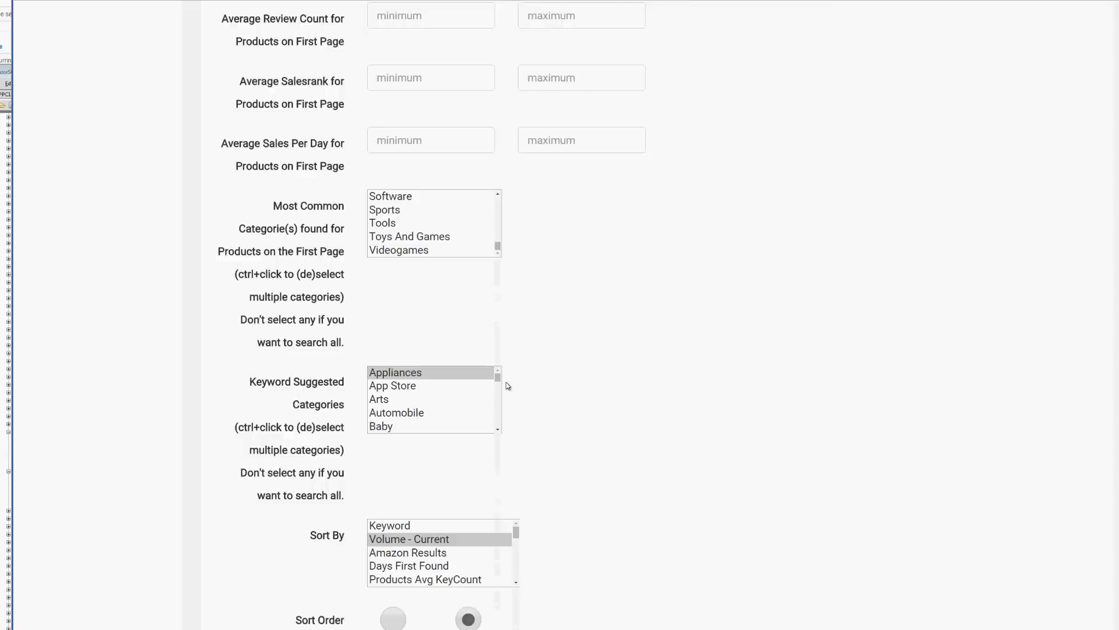
left_click(498, 335)
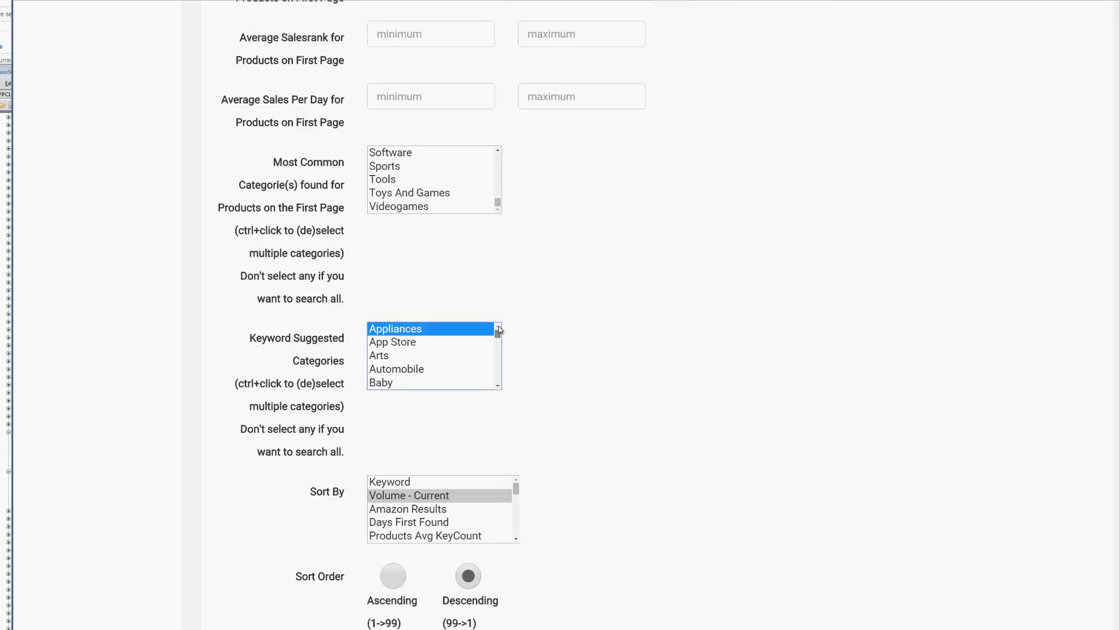
left_click(431, 336, "ctrl")
scroll(472, 352, "down", 4)
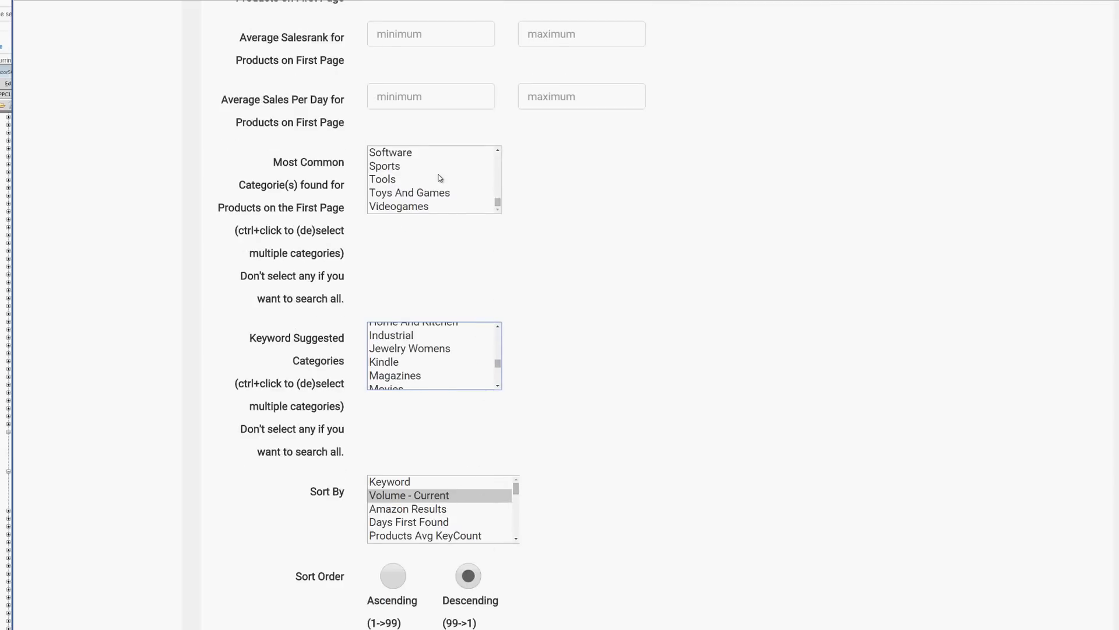
Step: Select Beauty in the Most Common Categories filter and run the keyword search
scroll(440, 178, "up", 10)
scroll(431, 195, "down", 1)
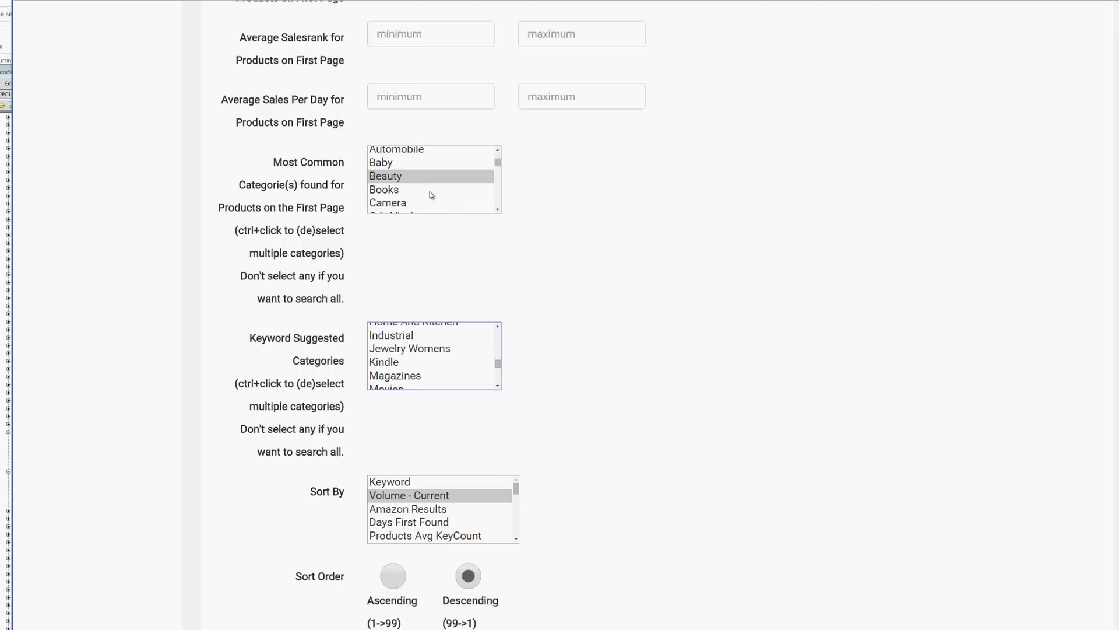
left_click(418, 177)
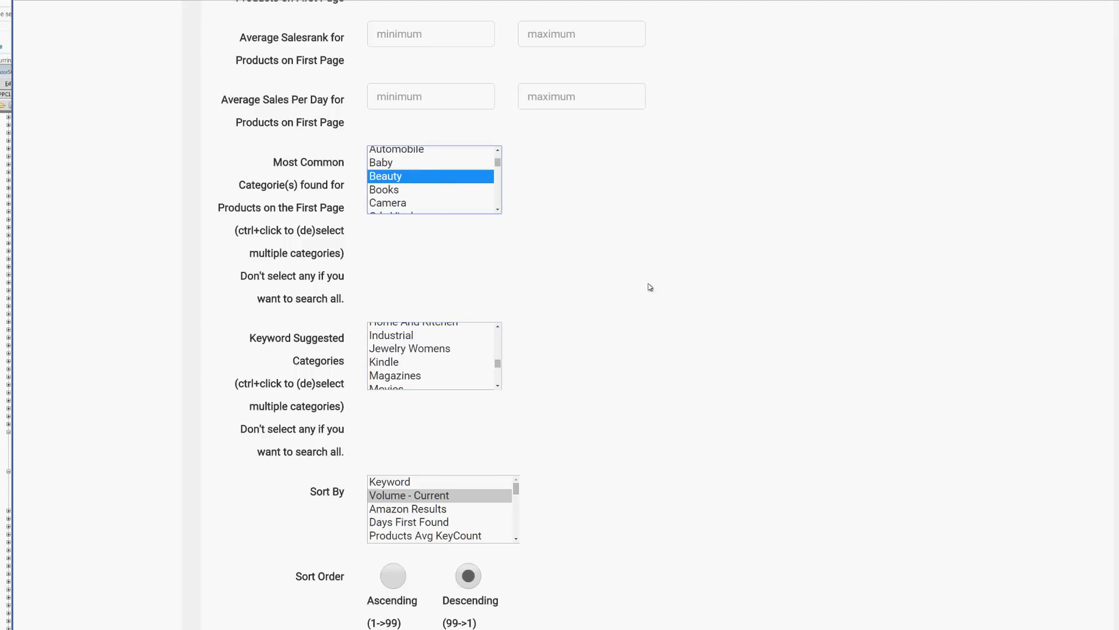
scroll(647, 309, "down", 3)
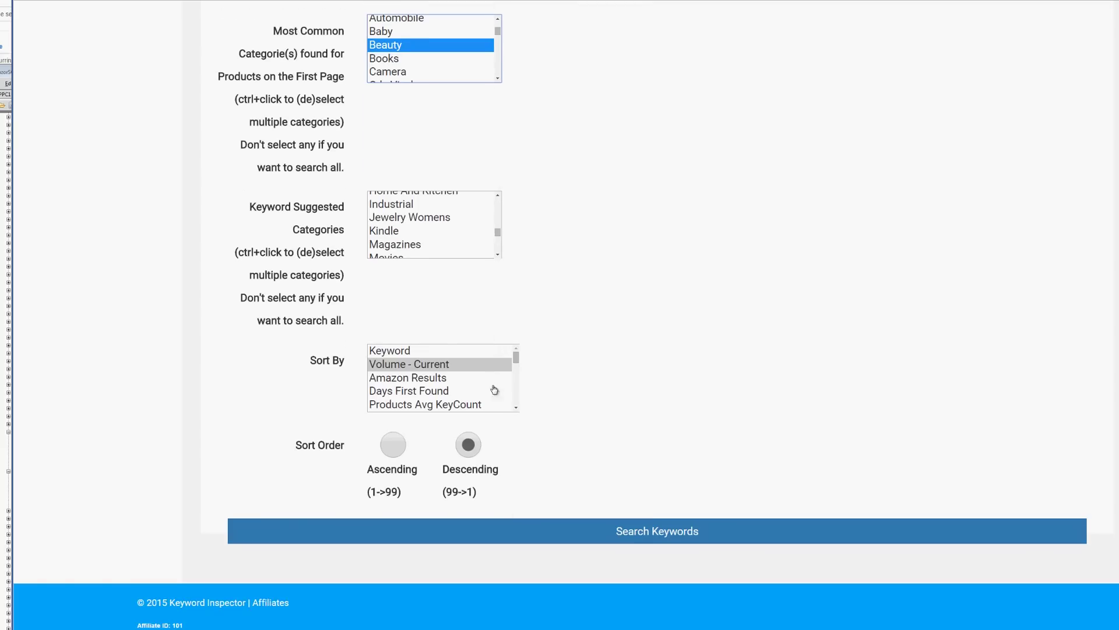
left_click(680, 533)
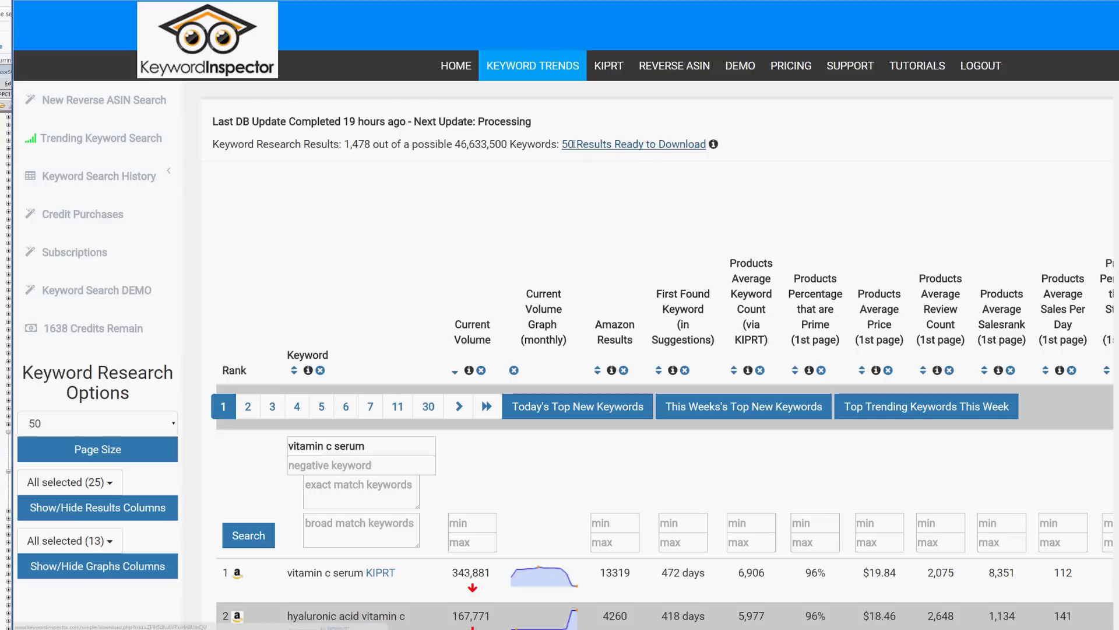
Step: Highlight the number of keyword results and the "vitamin c serum" search term, and examine the results table's columns
double_click(346, 144)
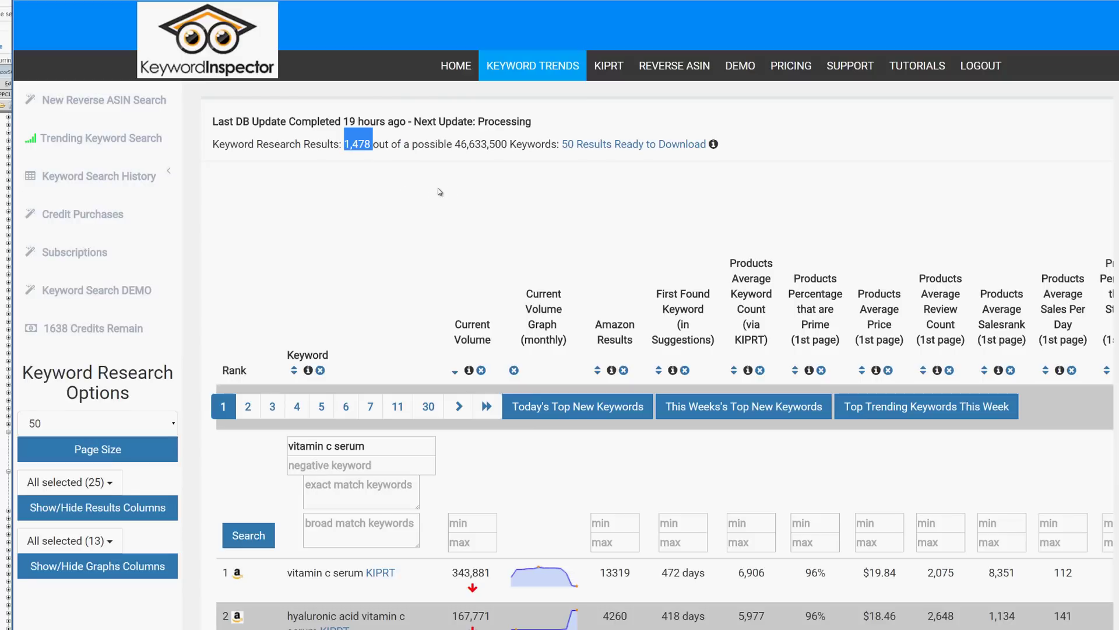
left_click_drag(395, 450, 286, 448)
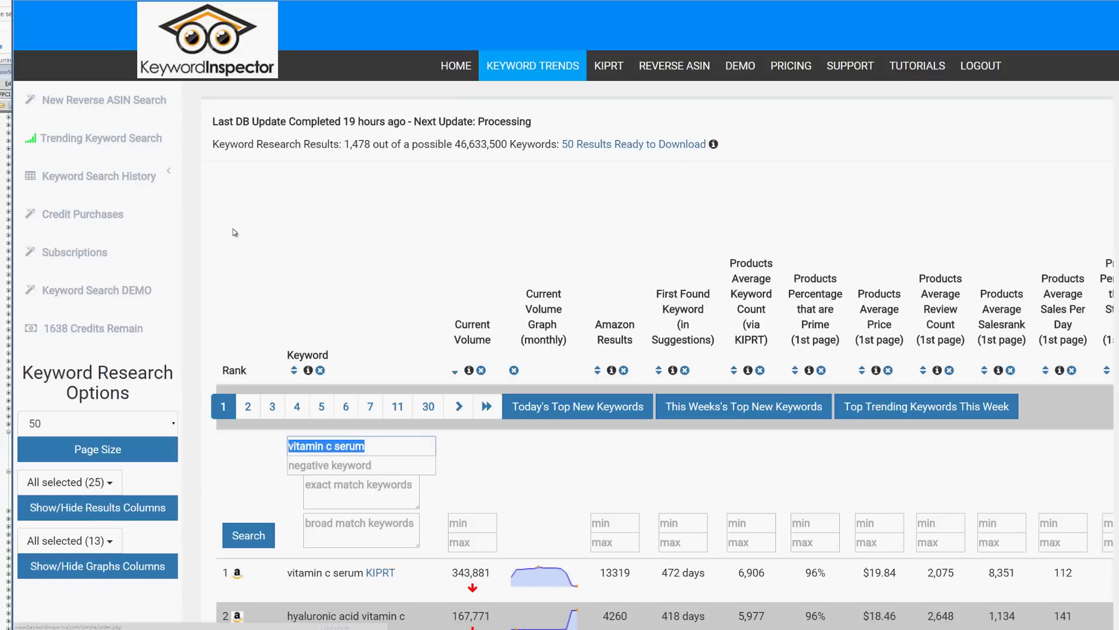
scroll(303, 303, "down", 2)
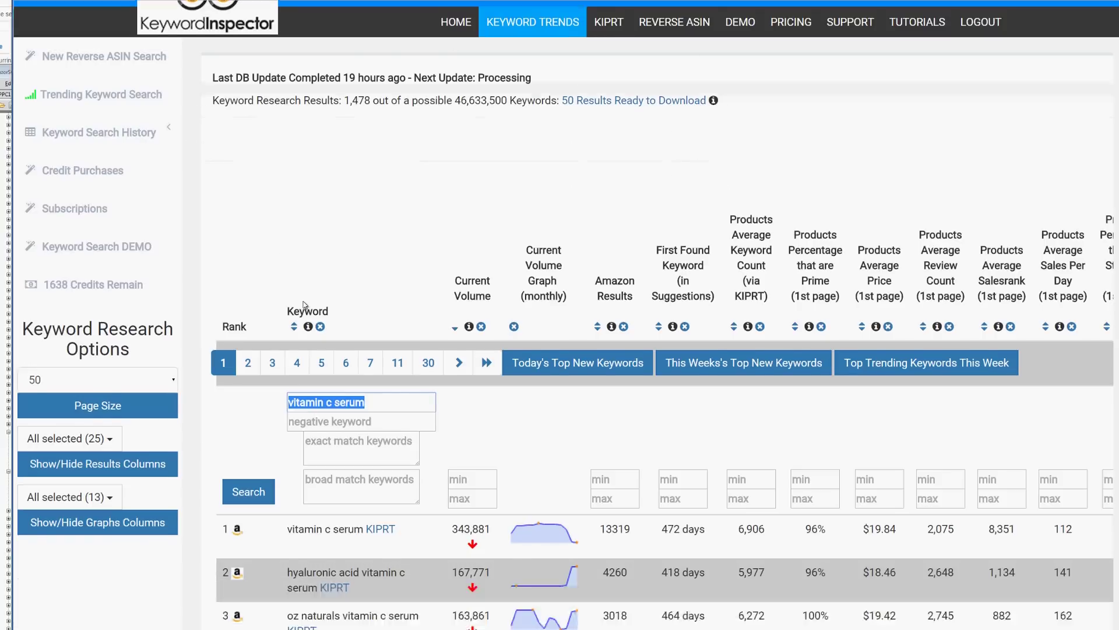
scroll(600, 188, "down", 3)
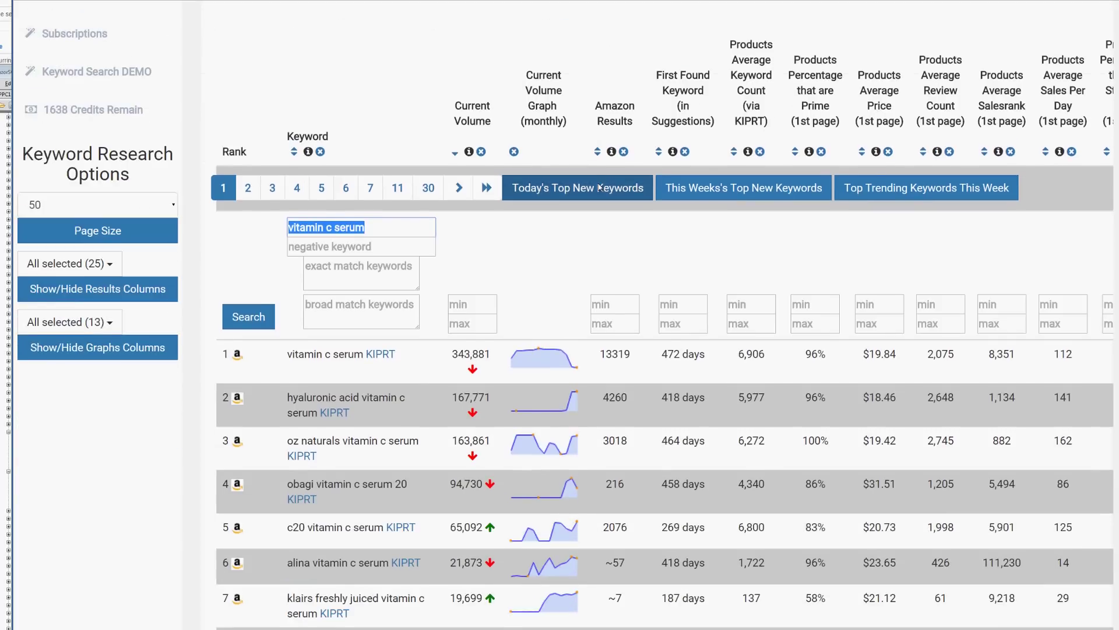
scroll(440, 253, "up", 3)
scroll(490, 350, "down", 3)
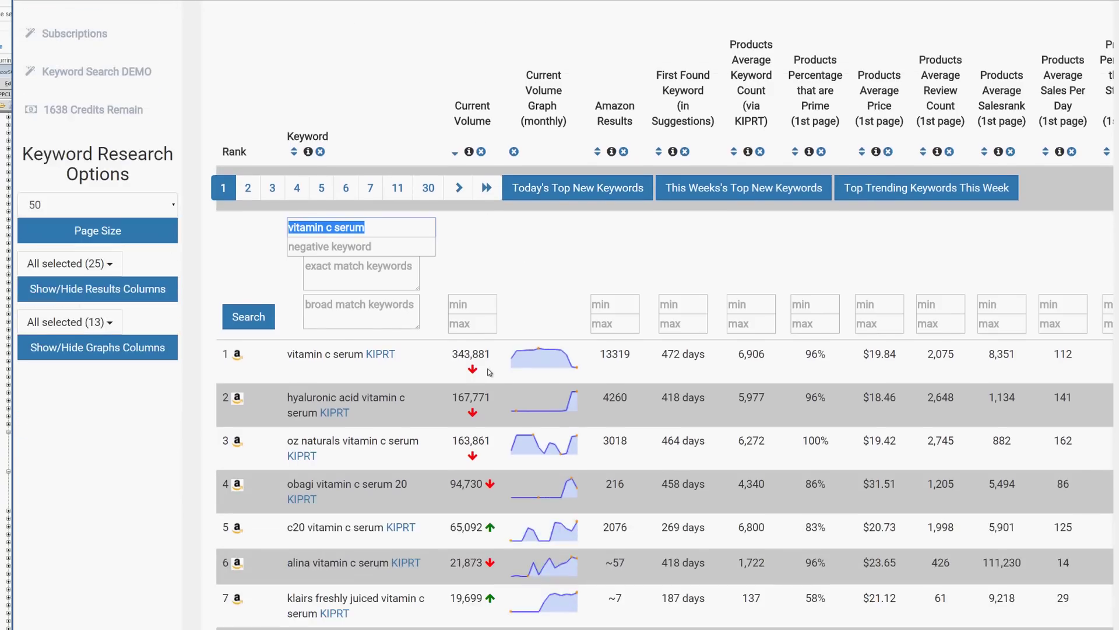
Step: Inspect the monthly volume graph of the top-ranked keyword "vitamin c serum" and highlight its current volume
scroll(493, 362, "up", 1)
scroll(534, 353, "down", 3)
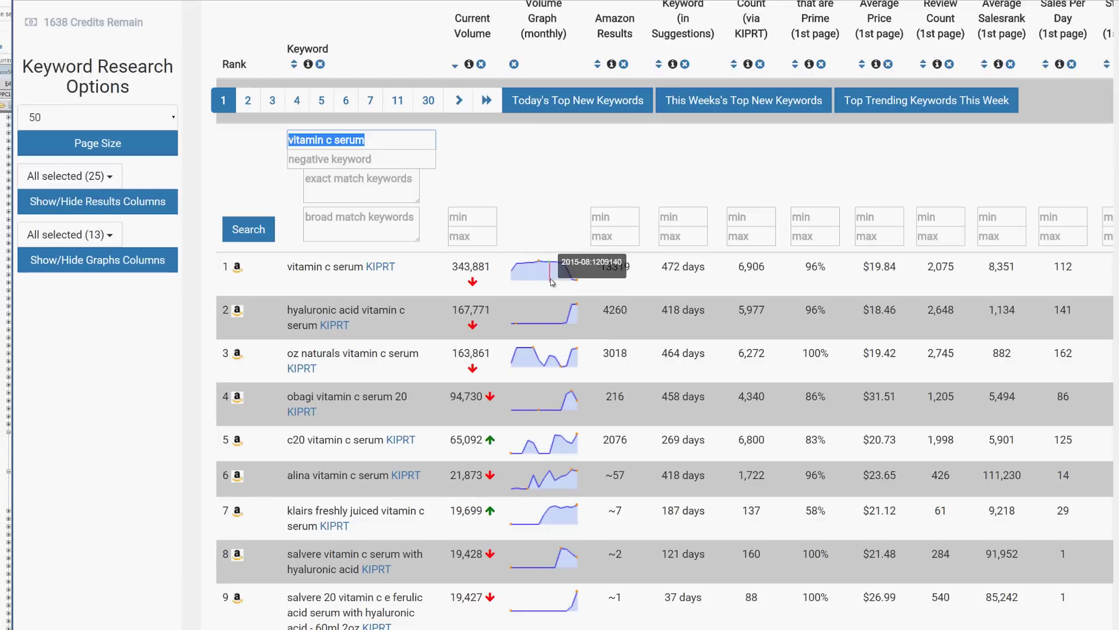
scroll(554, 309, "down", 2)
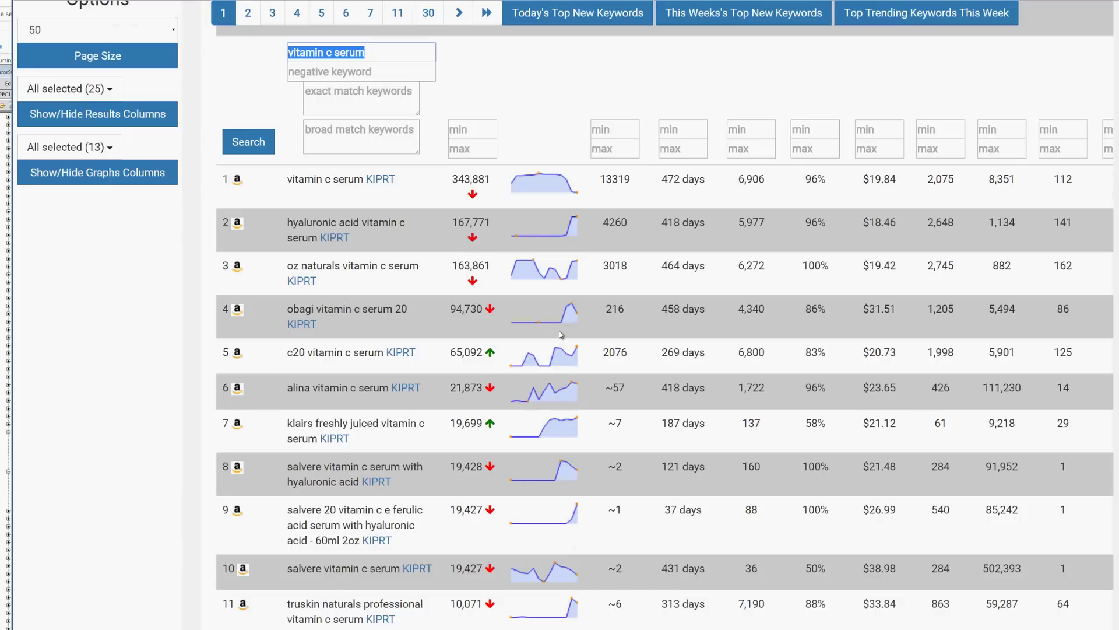
scroll(627, 207, "up", 2)
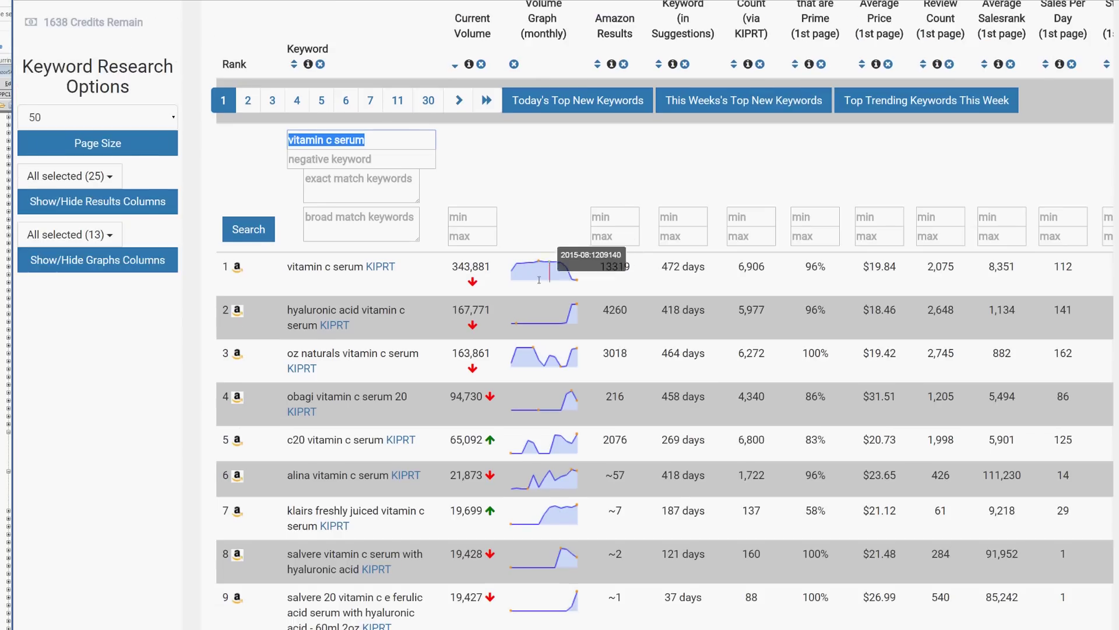
left_click_drag(494, 269, 447, 269)
left_click(477, 274)
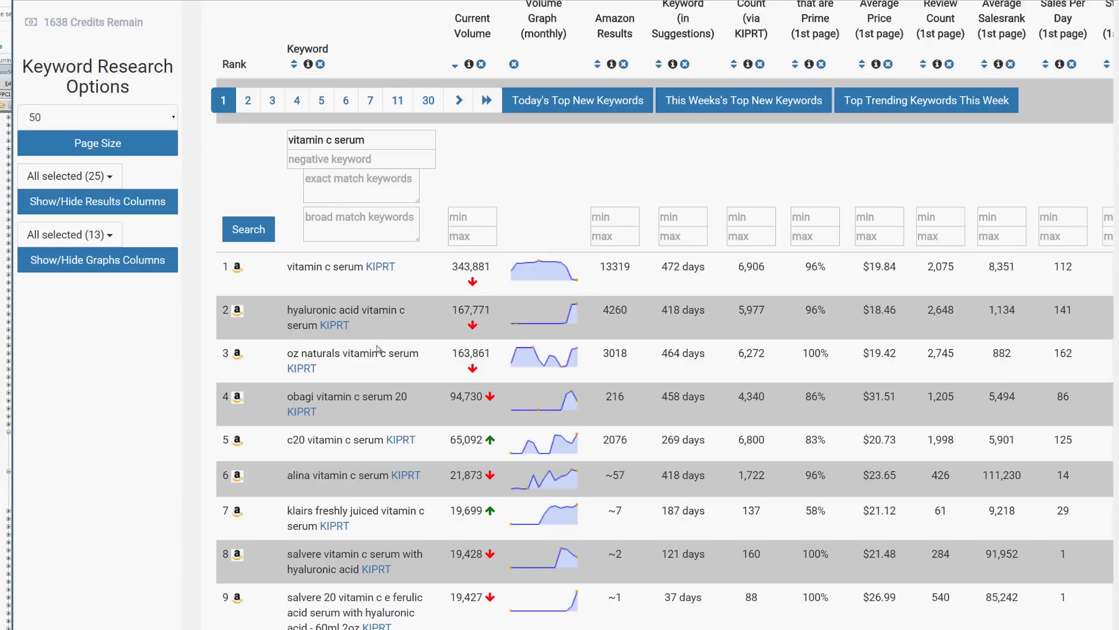
Step: Look through the ranked keyword results, checking current volumes and their trend arrows down the list
scroll(377, 350, "down", 2)
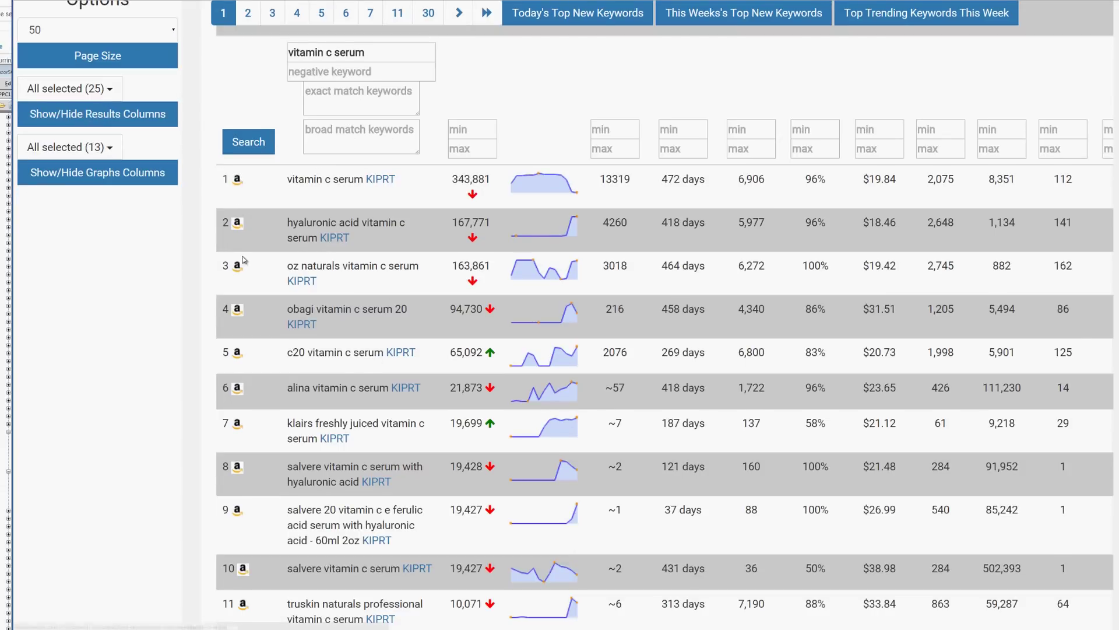
scroll(392, 279, "up", 2)
scroll(371, 322, "down", 20)
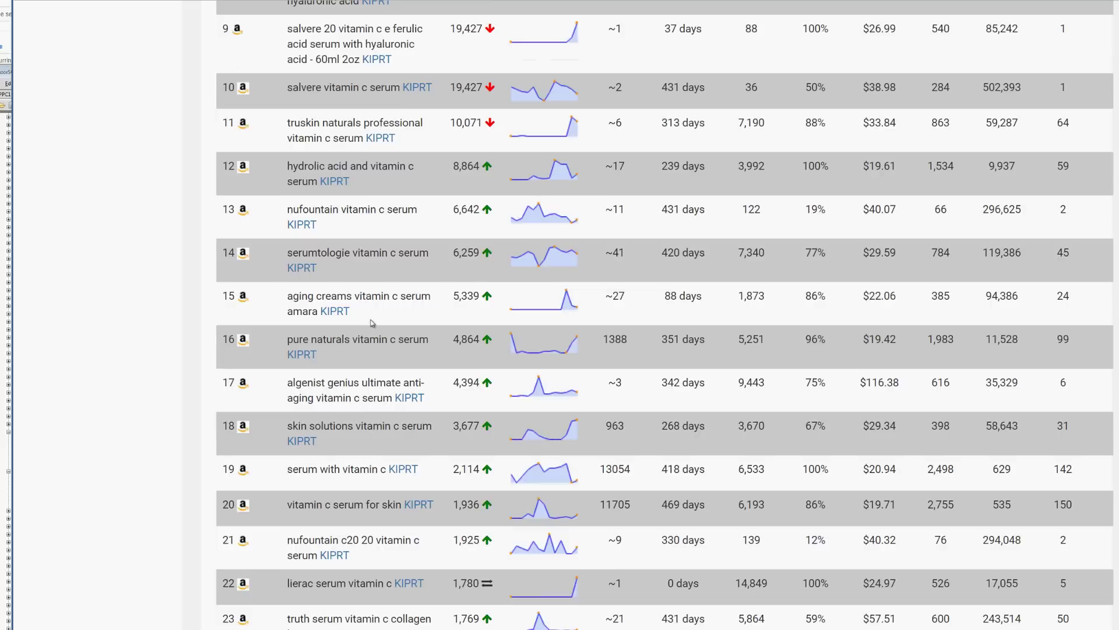
scroll(372, 323, "up", 5)
scroll(371, 323, "up", 4)
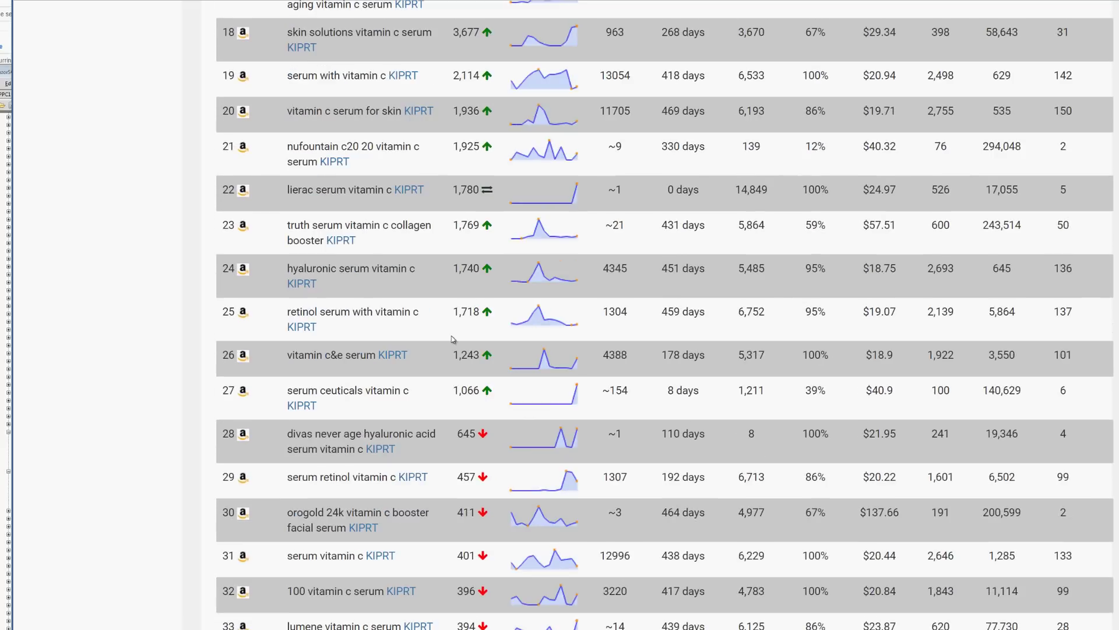
scroll(452, 336, "up", 12)
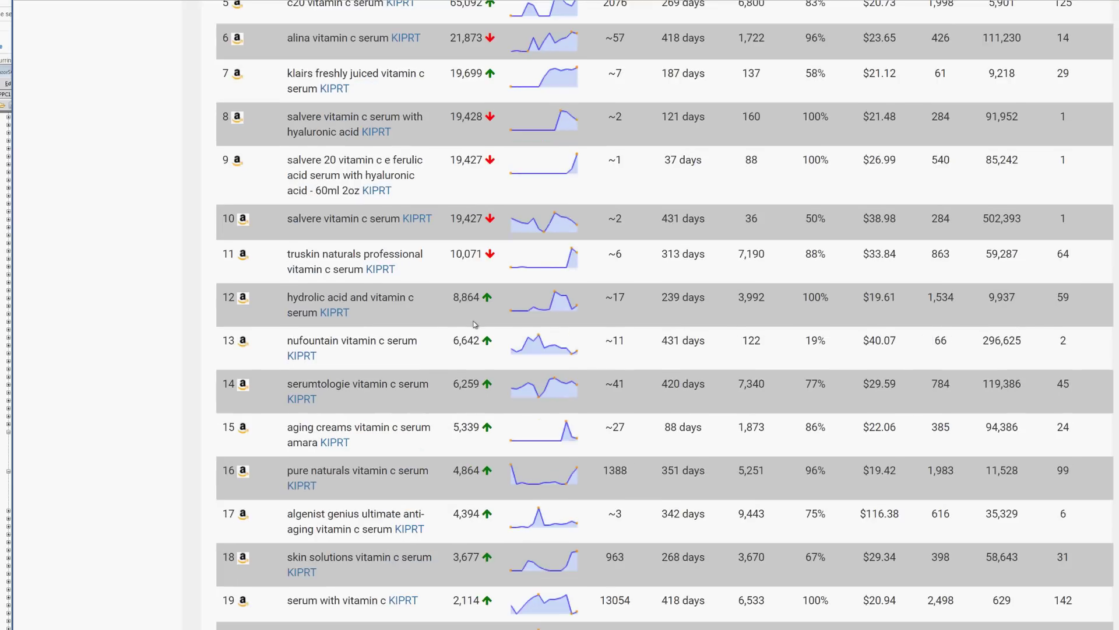
scroll(491, 371, "up", 4)
scroll(445, 296, "down", 6)
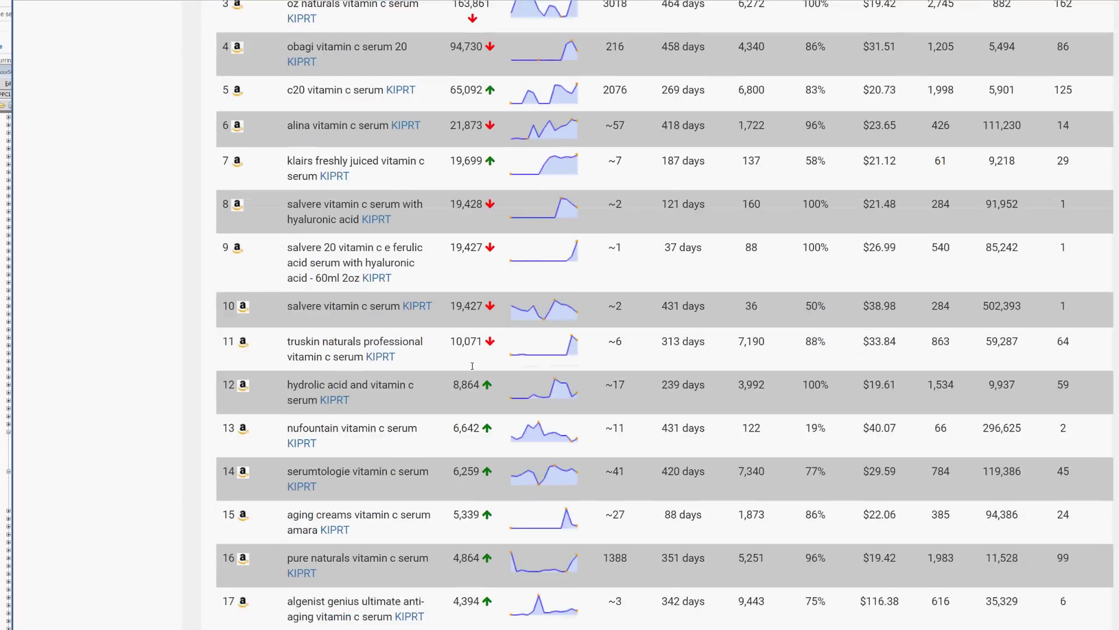
scroll(445, 295, "up", 8)
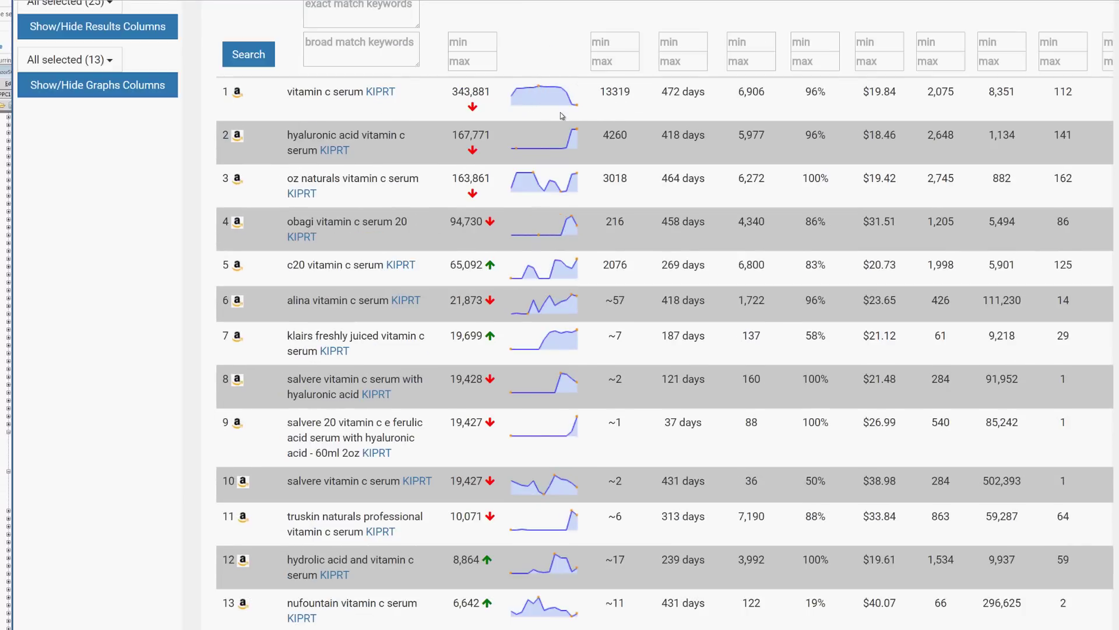
Step: Compare the monthly volume graphs and Amazon result counts of the top-ranked keywords
scroll(577, 131, "up", 3)
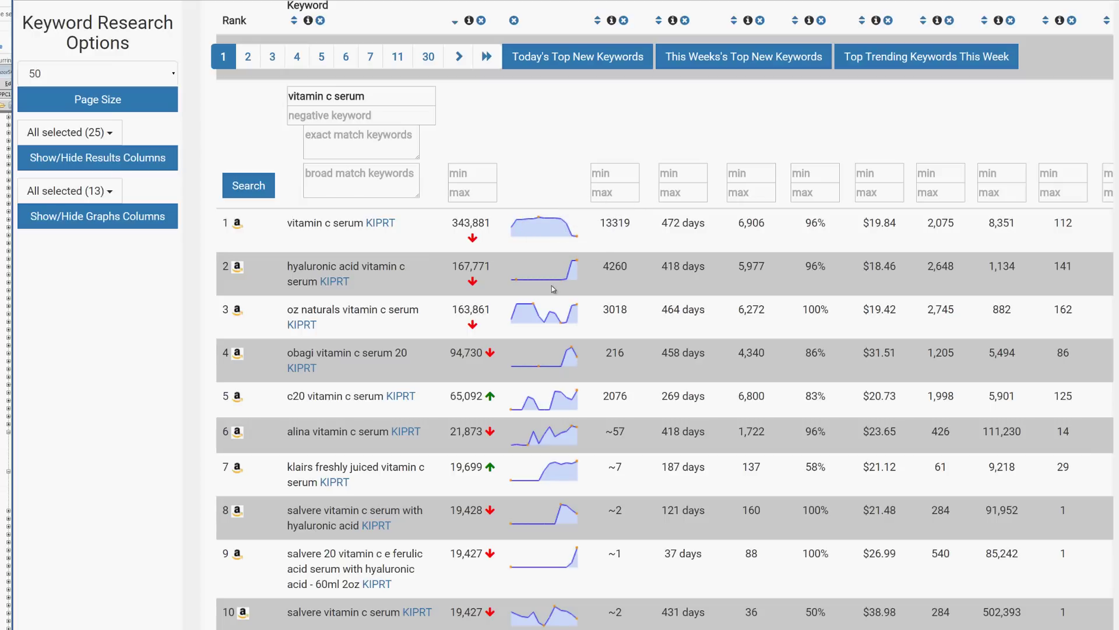
scroll(504, 301, "down", 2)
scroll(504, 301, "down", 1)
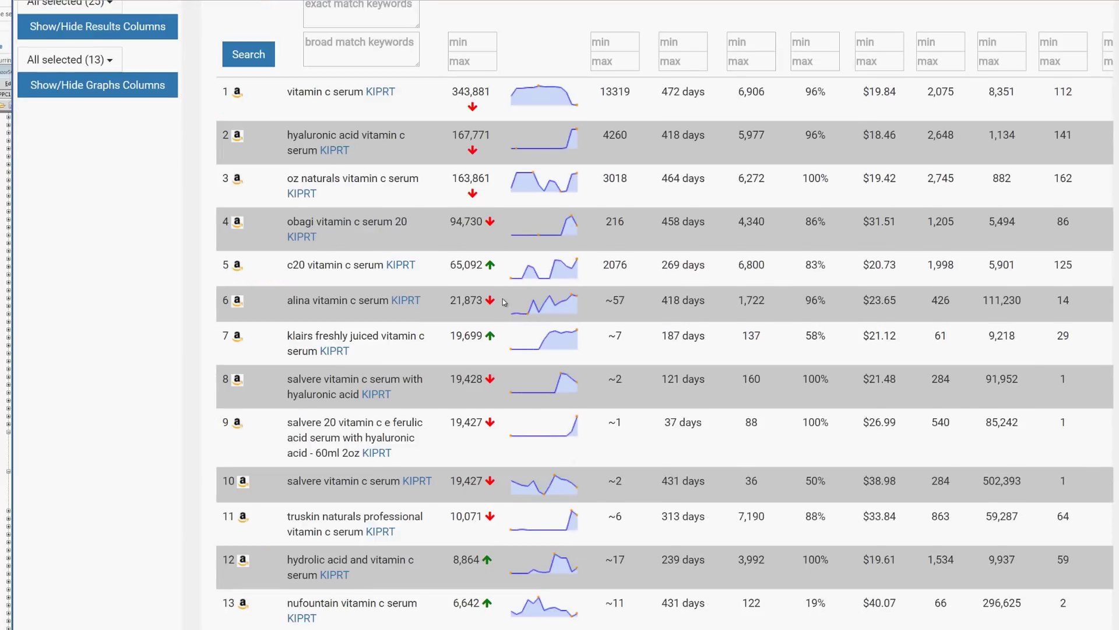
scroll(504, 301, "up", 1)
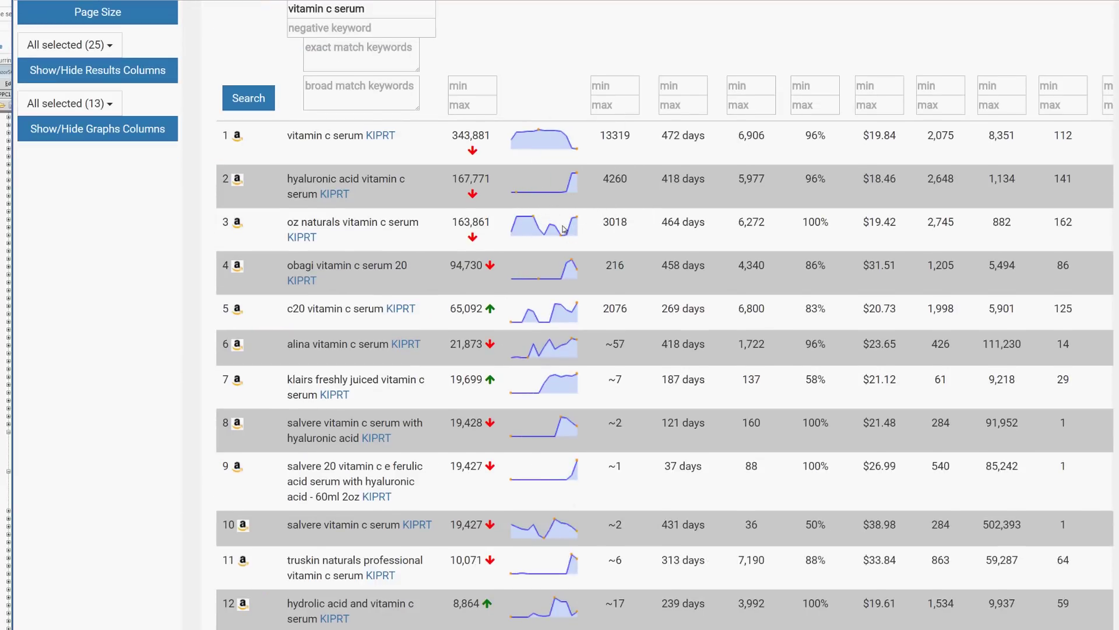
scroll(562, 274, "down", 2)
scroll(563, 274, "down", 1)
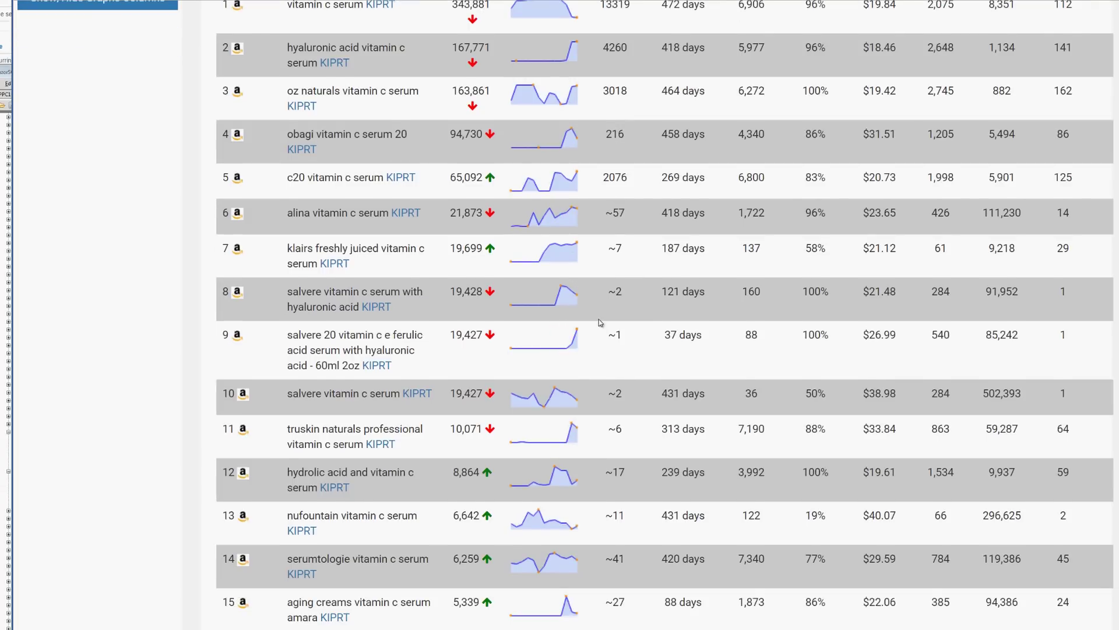
scroll(598, 337, "down", 3)
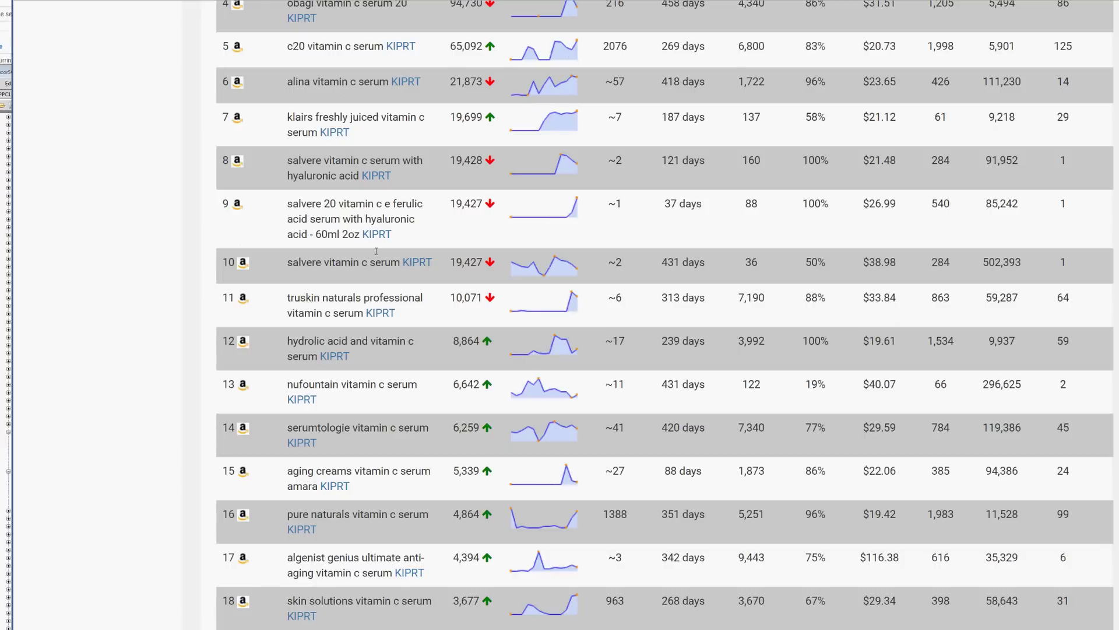
Step: Highlight the rank 9 keyword "salvere 20 vitamin c e ferulic acid serum with hyaluronic acid - 60ml 2oz" and its current volume
left_click_drag(290, 204, 361, 234)
left_click(338, 203)
scroll(351, 260, "up", 2)
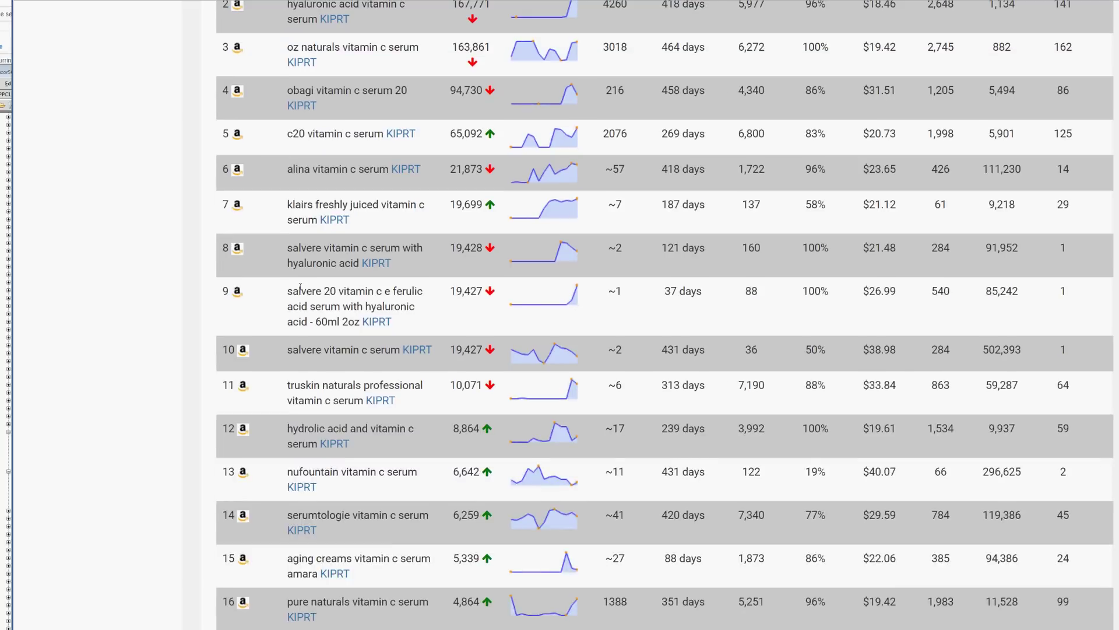
left_click_drag(288, 291, 360, 322)
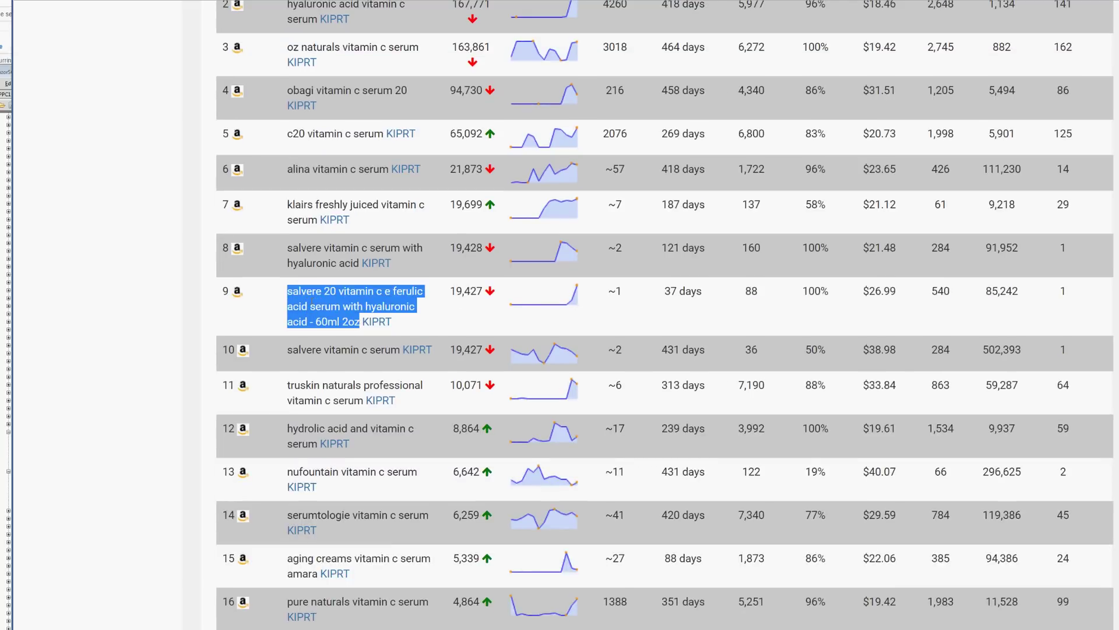
double_click(453, 290)
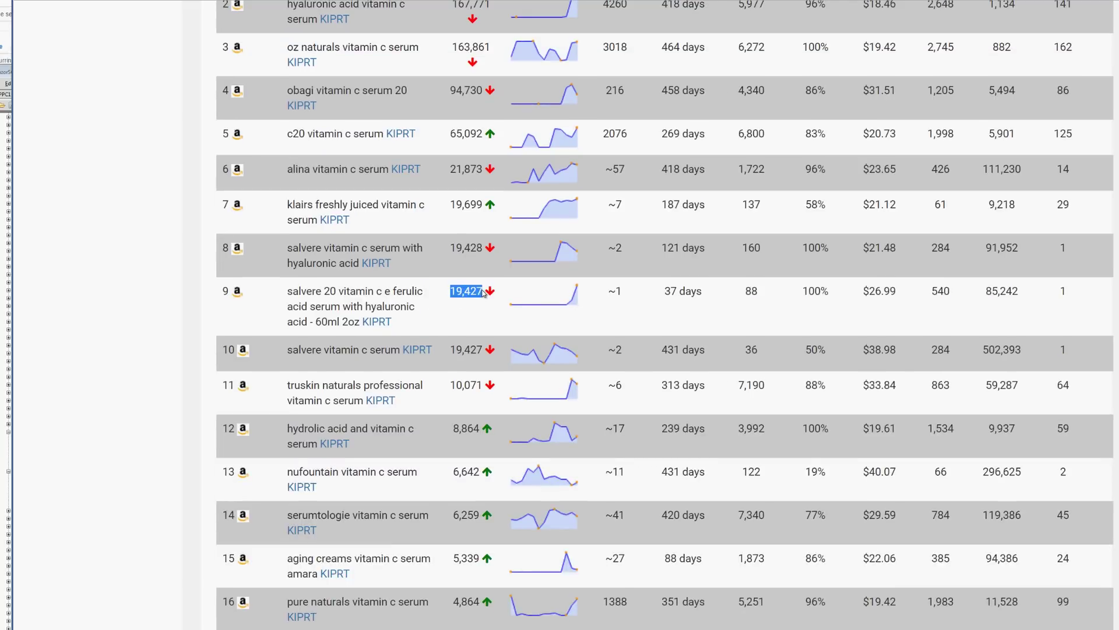
Step: Copy "salvere 20 vitamin c e ferulic acid serum" from the rank 9 keyword into Amazon's search, set to All Departments
left_click(318, 282)
left_click_drag(289, 292, 340, 305)
key("ctrl+c")
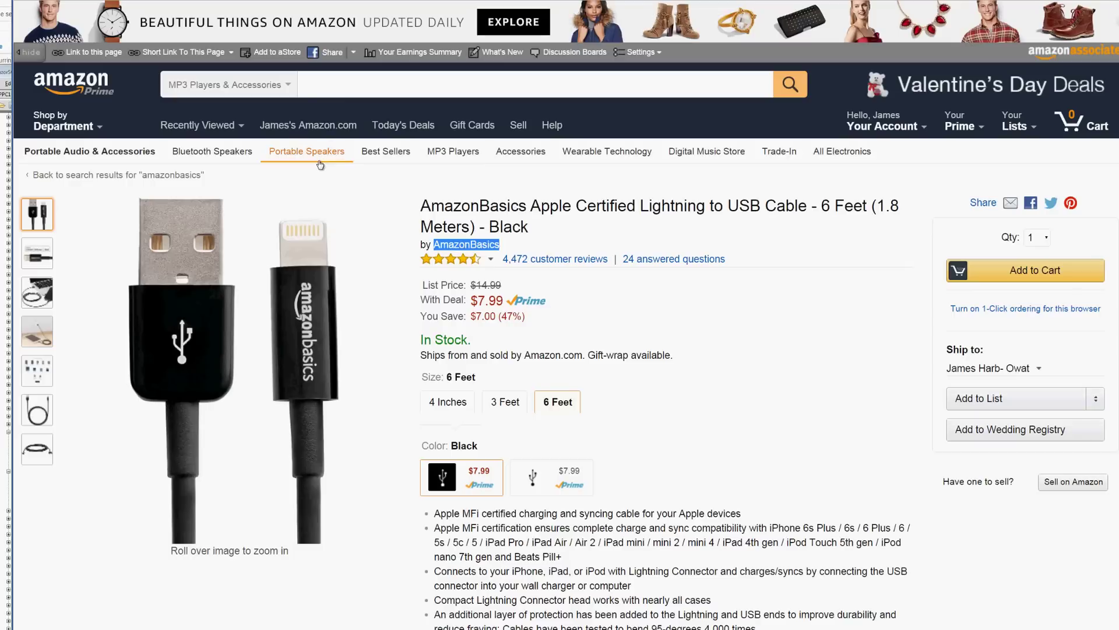
left_click(266, 85)
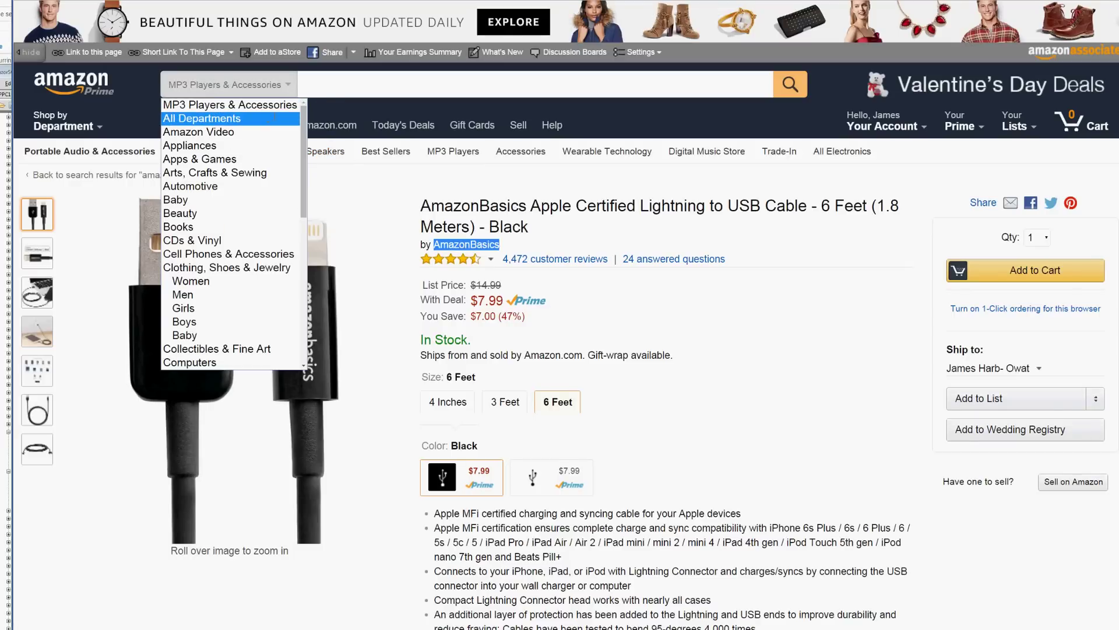
left_click(274, 119)
key("ctrl+v")
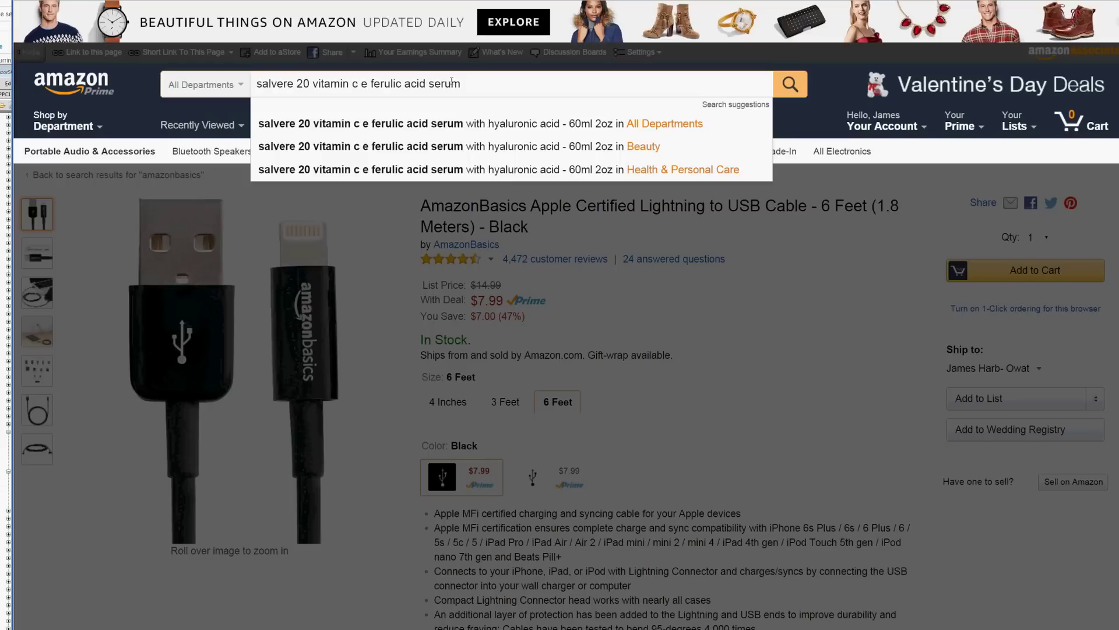
Step: Shorten the Amazon search text to "salver" while checking the search suggestions, and return to the keyword results
left_click_drag(462, 84, 310, 85)
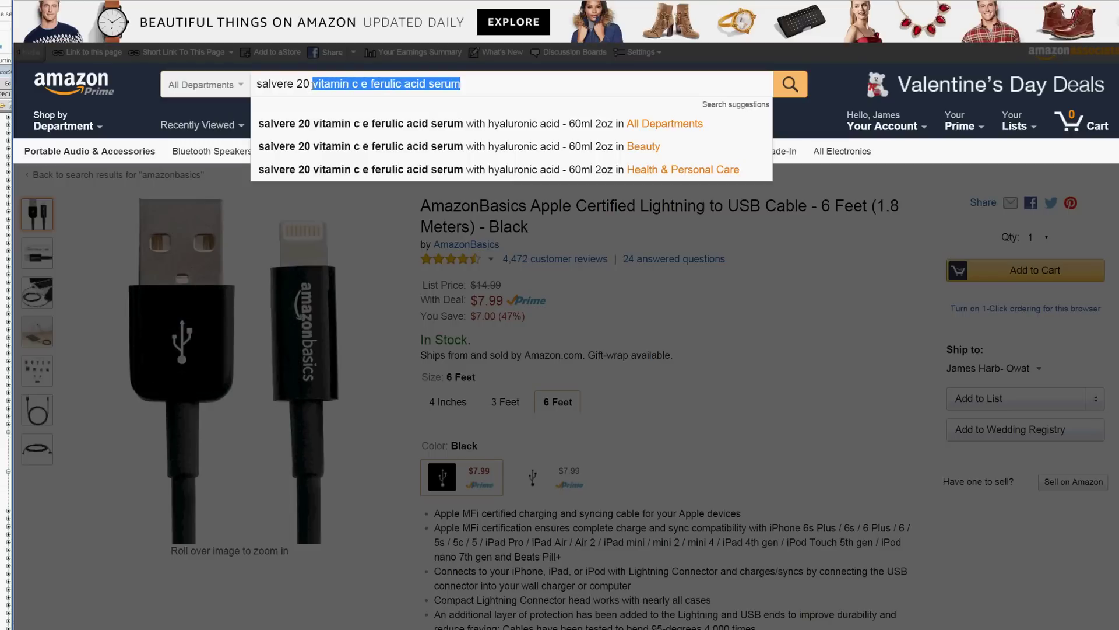
key("BackSpace")
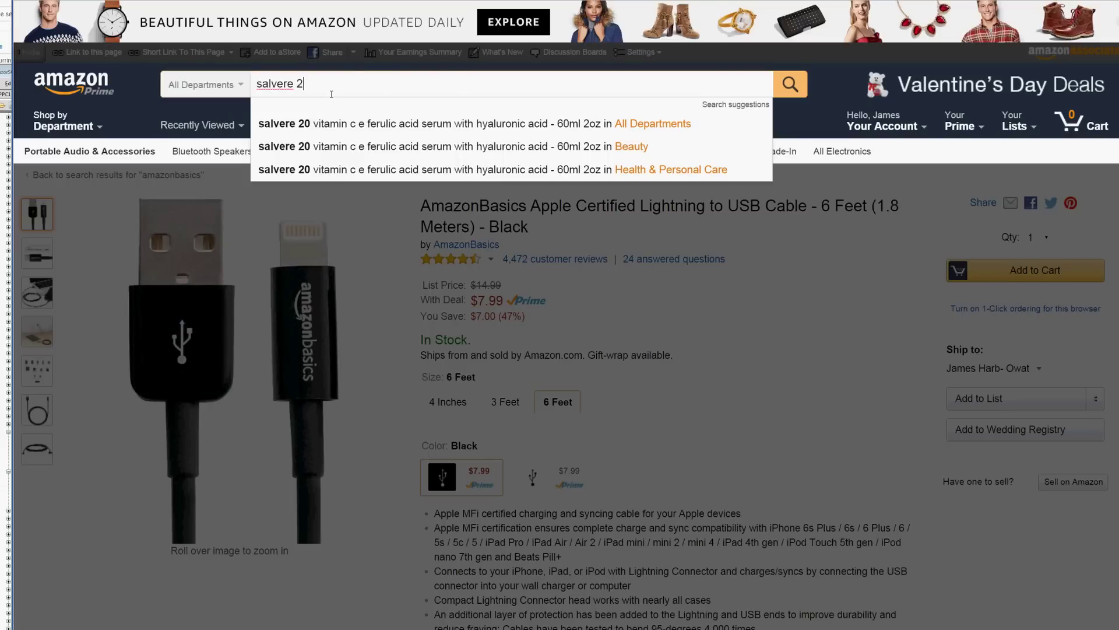
key("BackSpace")
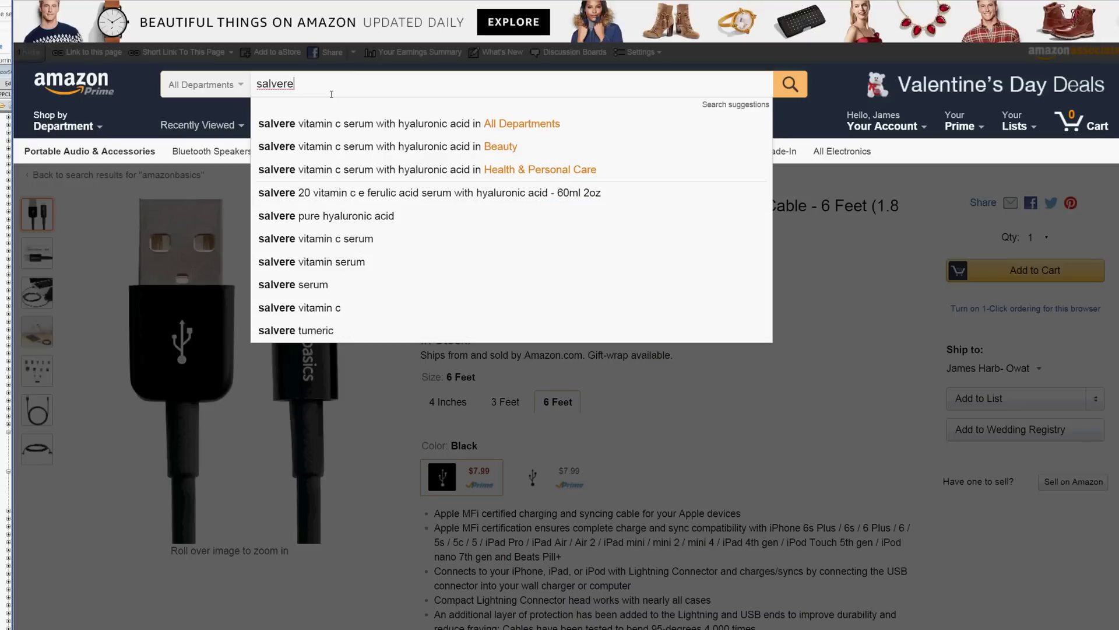
key("BackSpace")
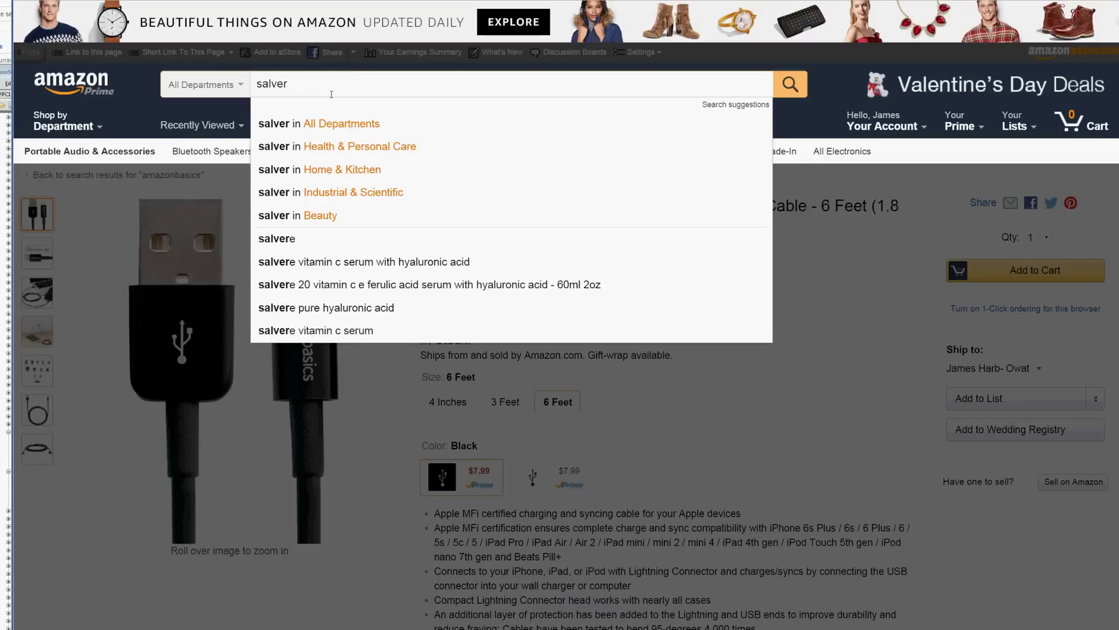
key("BackSpace")
key("ctrl+Tab")
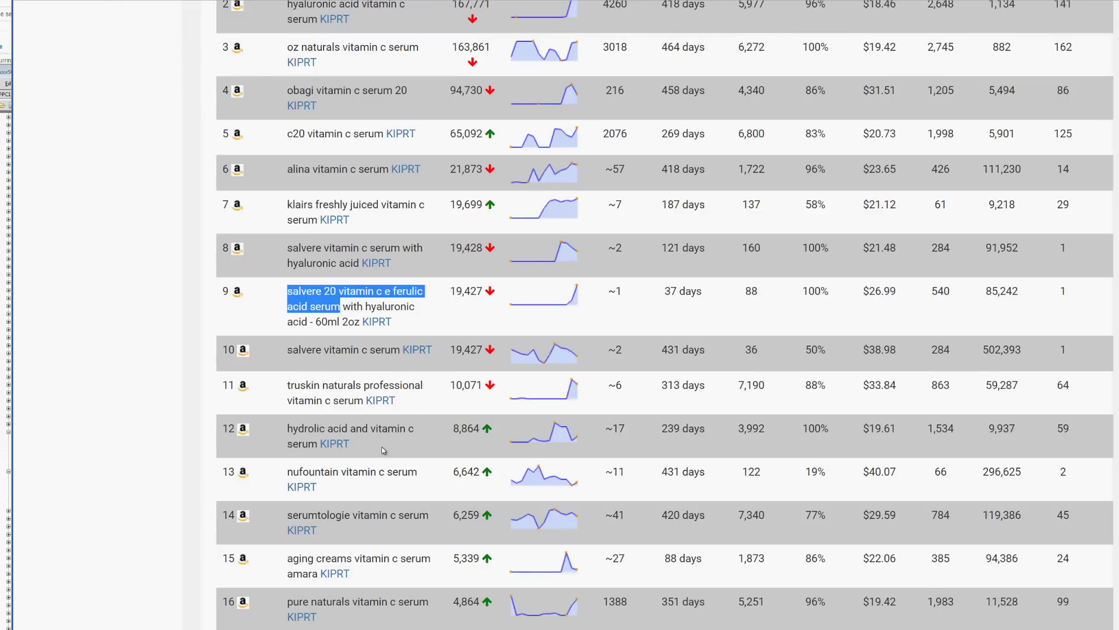
Step: Look through the ranked vitamin c serum keywords and highlight the rank 9 keyword's current volume
scroll(384, 451, "down", 2)
scroll(384, 450, "up", 3)
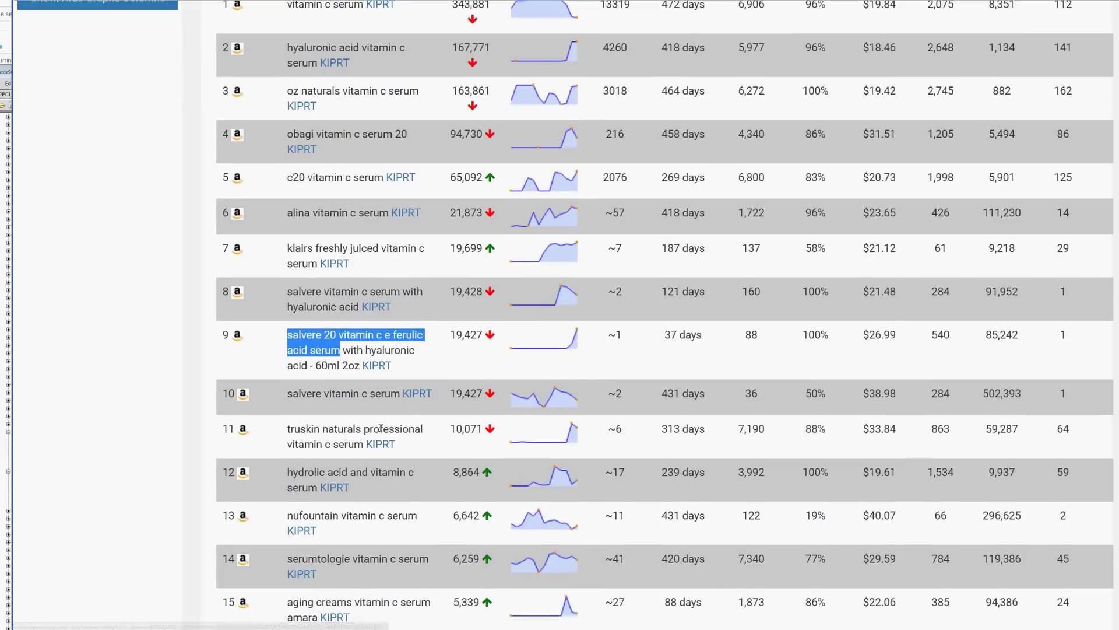
scroll(356, 289, "down", 2)
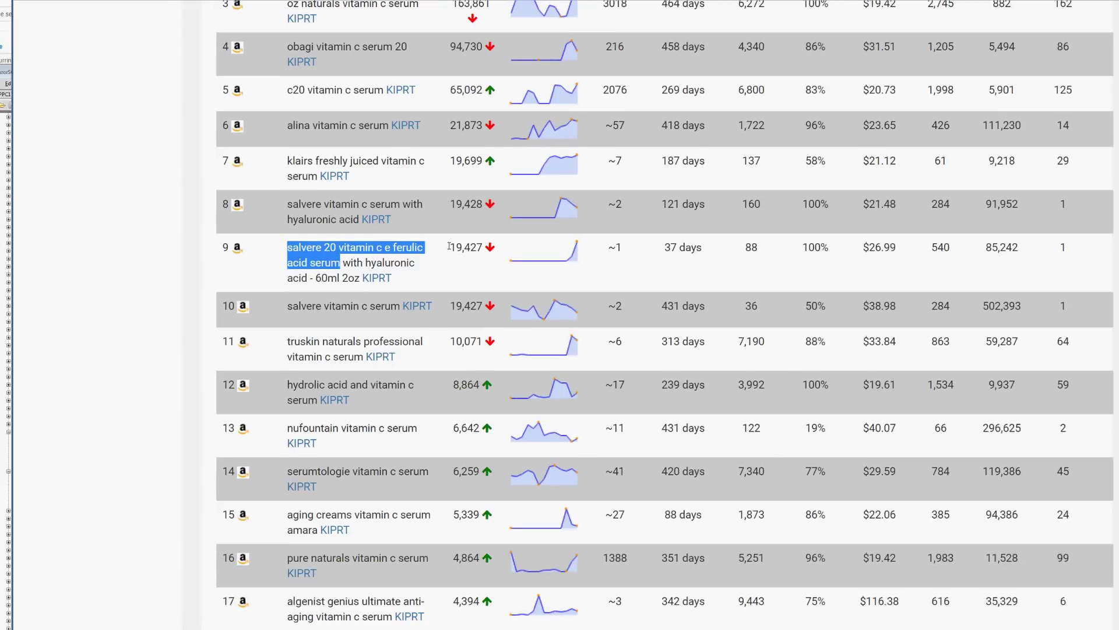
left_click_drag(449, 246, 489, 248)
left_click(418, 374)
scroll(419, 374, "down", 3)
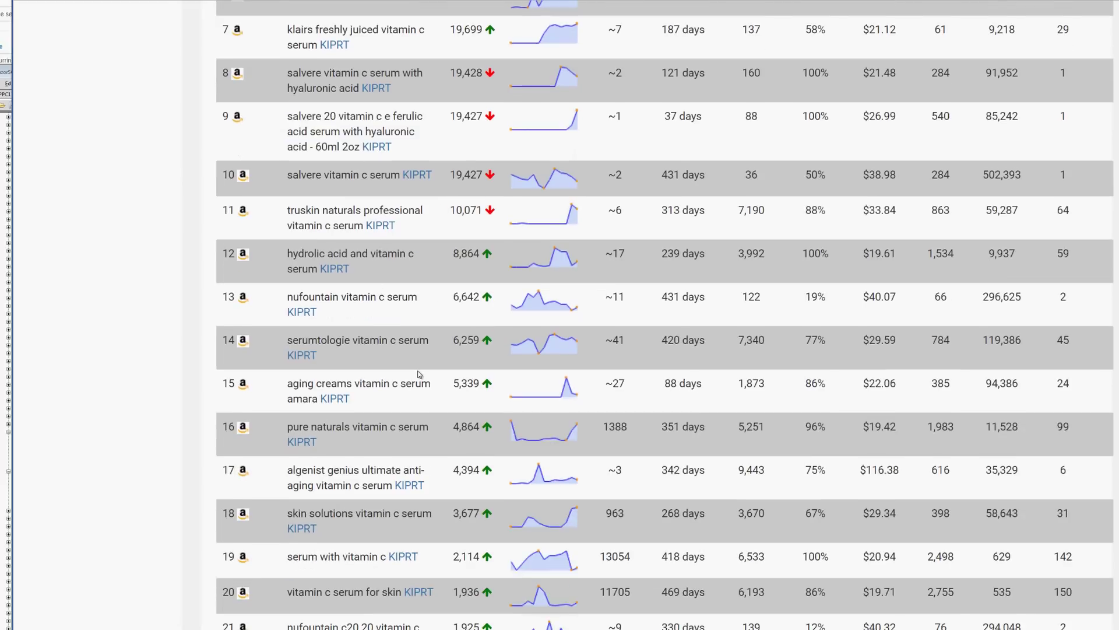
scroll(419, 373, "up", 2)
scroll(544, 332, "down", 2)
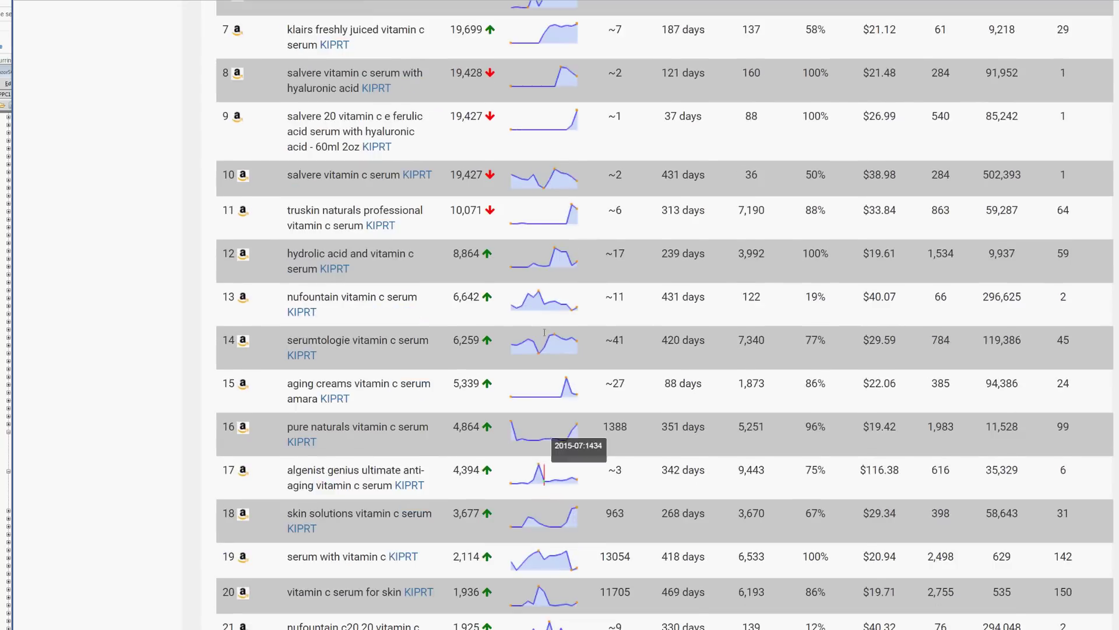
Step: Examine the Amazon Results column and highlight the count for the top-ranked keyword "vitamin c serum"
scroll(545, 333, "up", 8)
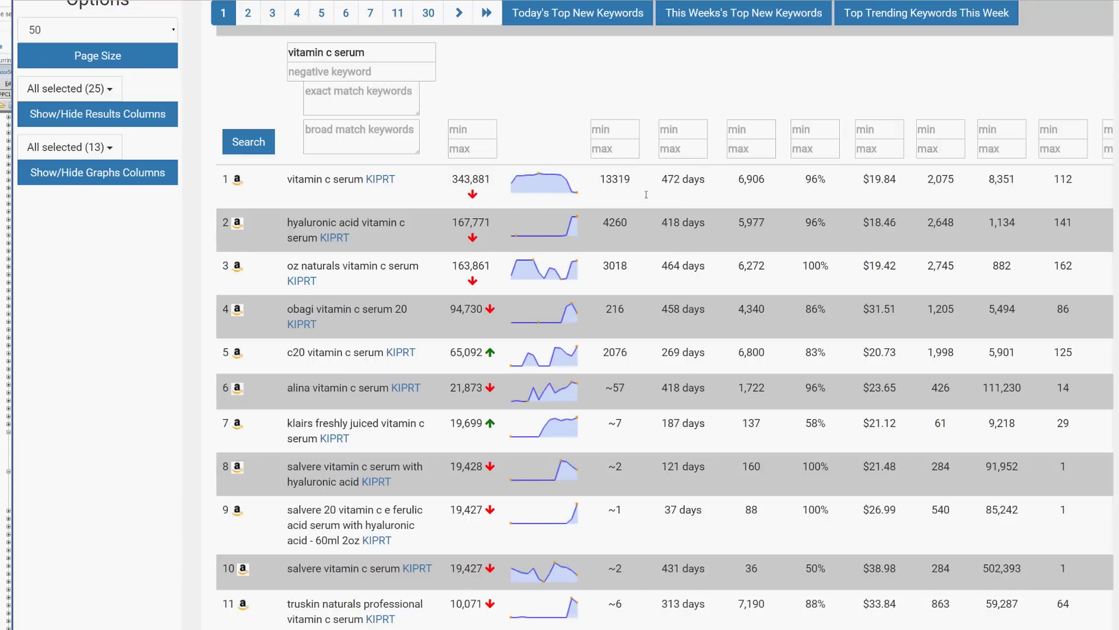
left_click_drag(646, 194, 251, 135)
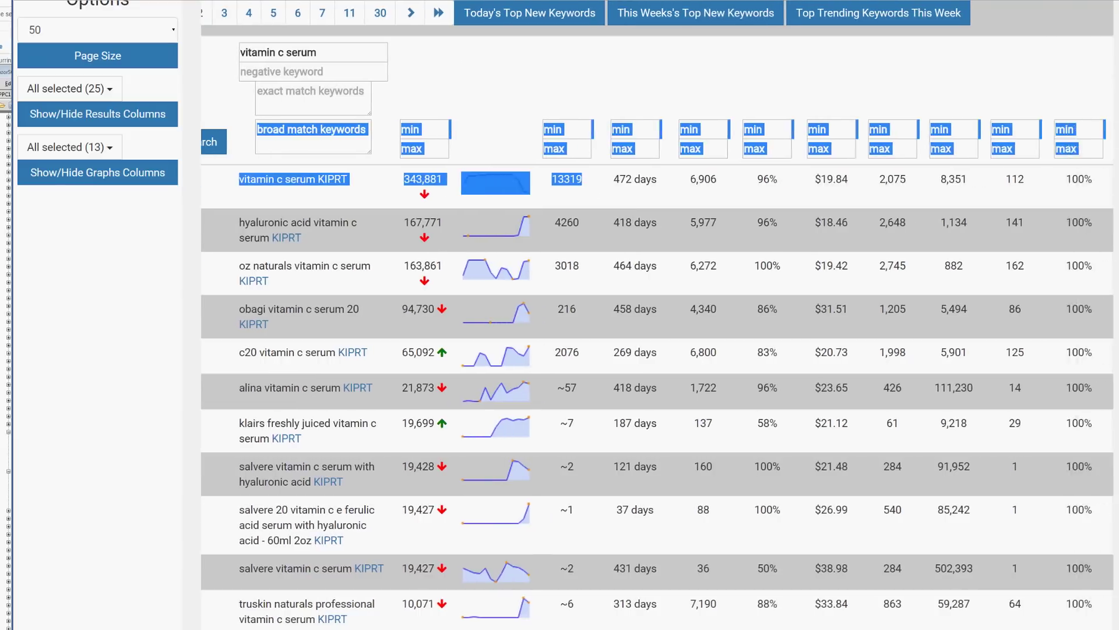
scroll(401, 283, "right", 4)
left_click(402, 282)
scroll(401, 282, "up", 3)
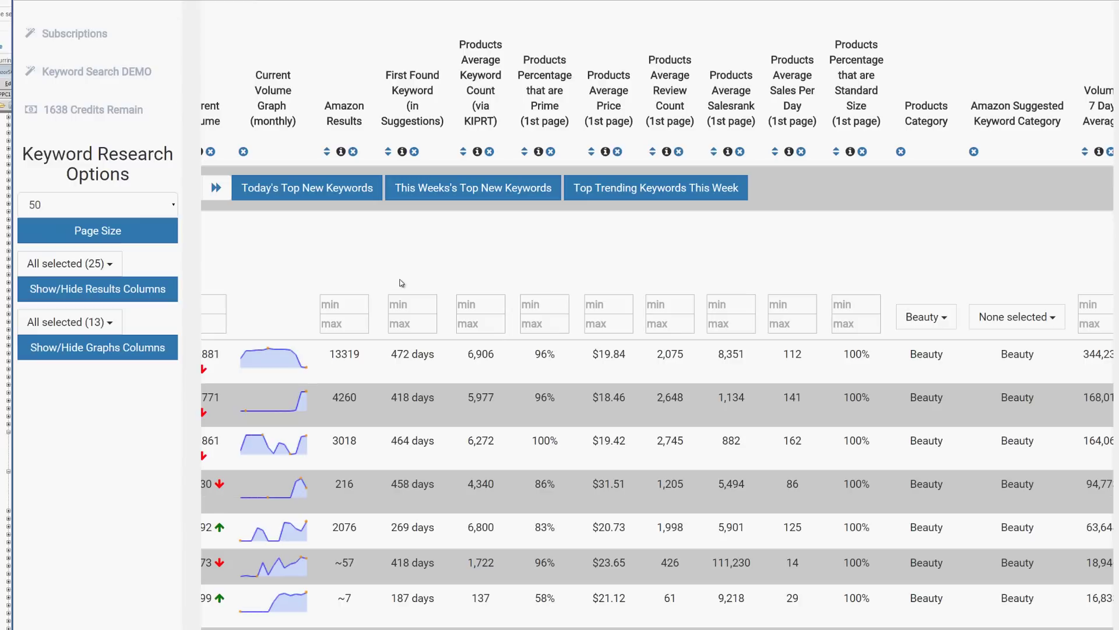
double_click(345, 354)
scroll(367, 431, "down", 7)
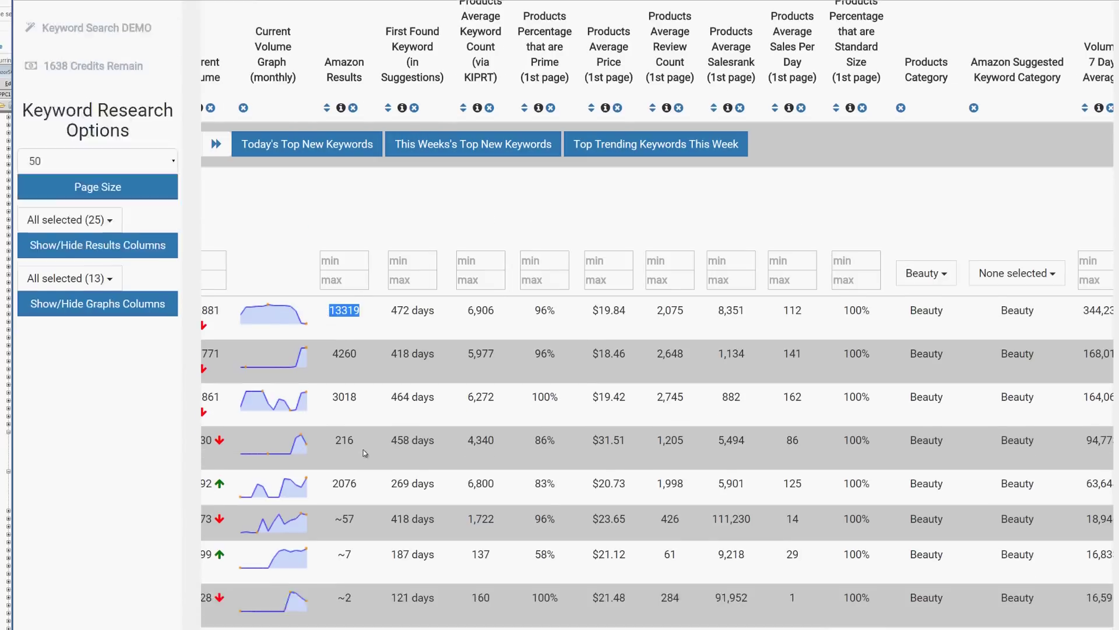
Step: Highlight the rank 9 salvere keyword's full phrase and its Amazon Results count
left_click_drag(353, 292, 170, 299)
left_click(288, 302)
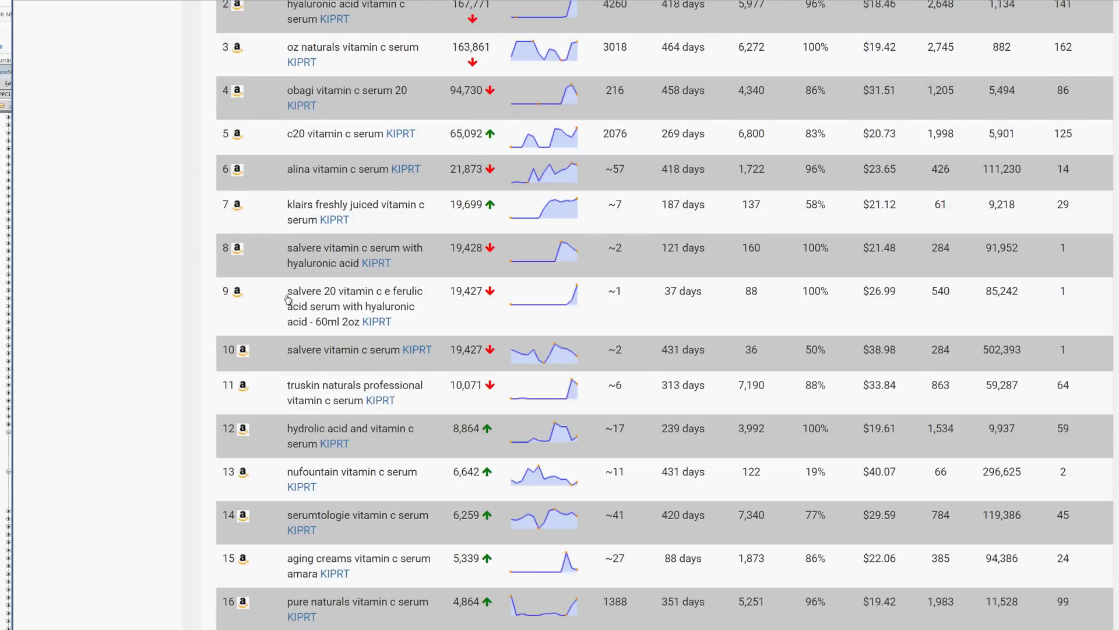
triple_click(288, 302)
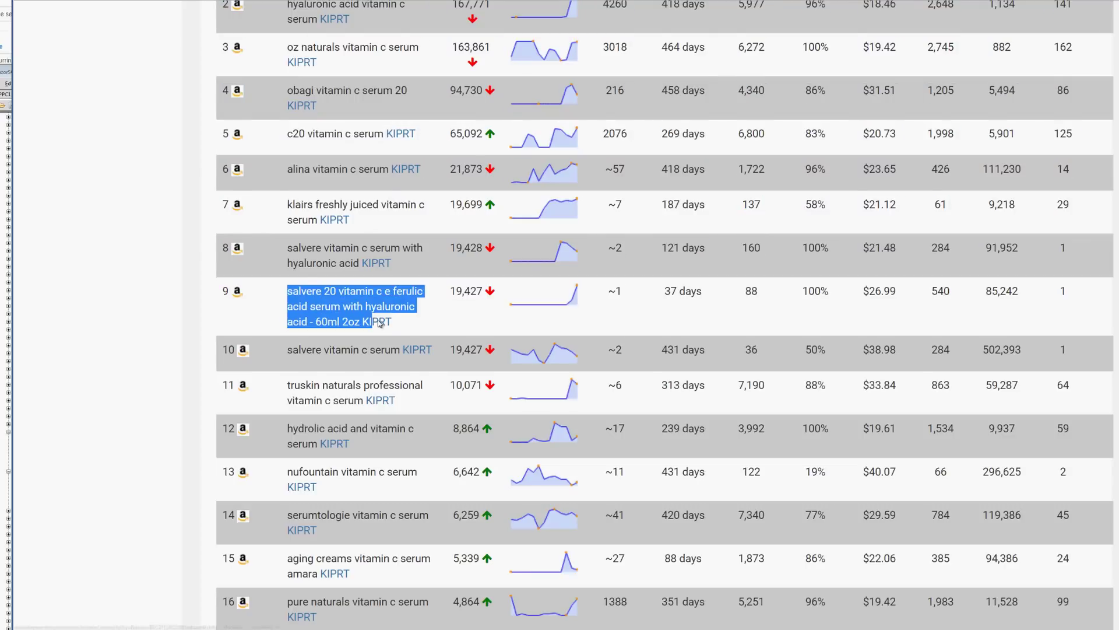
double_click(617, 291)
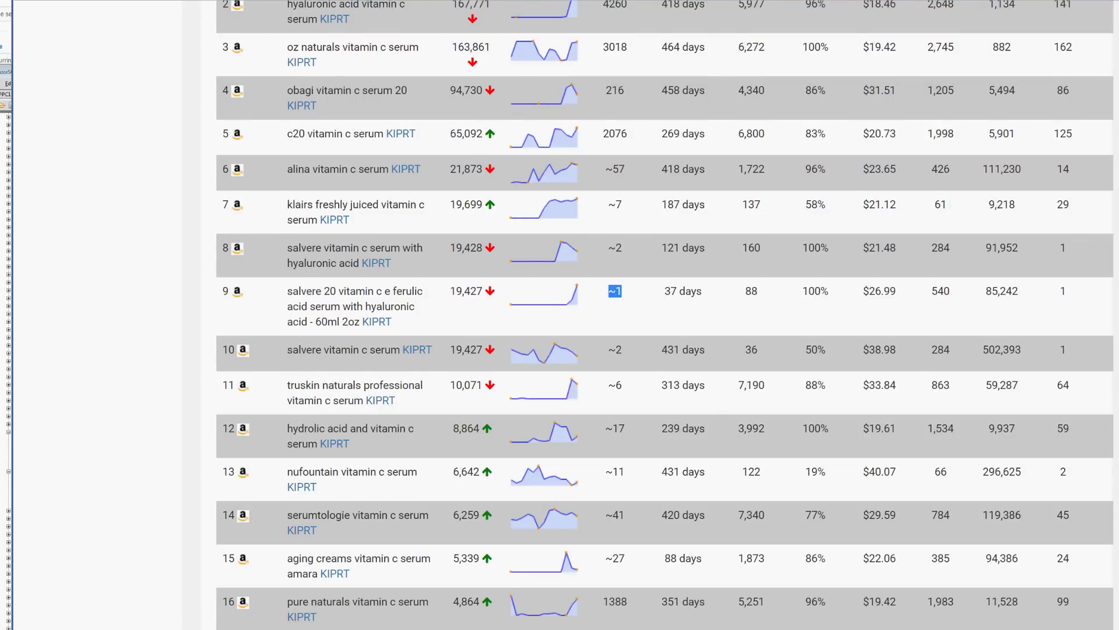
Step: Search Amazon for the suggestion "salvere 20 vitamin c e ferulic acid serum with hyaluronic acid - 60ml 2oz" and highlight the result count
key("alt+Tab")
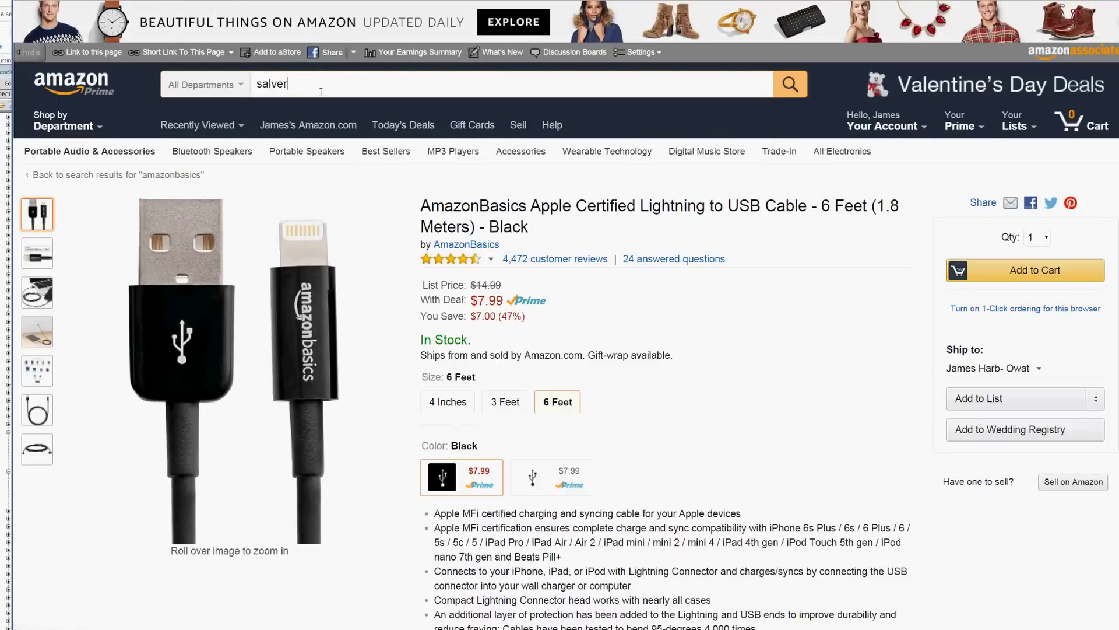
type("e")
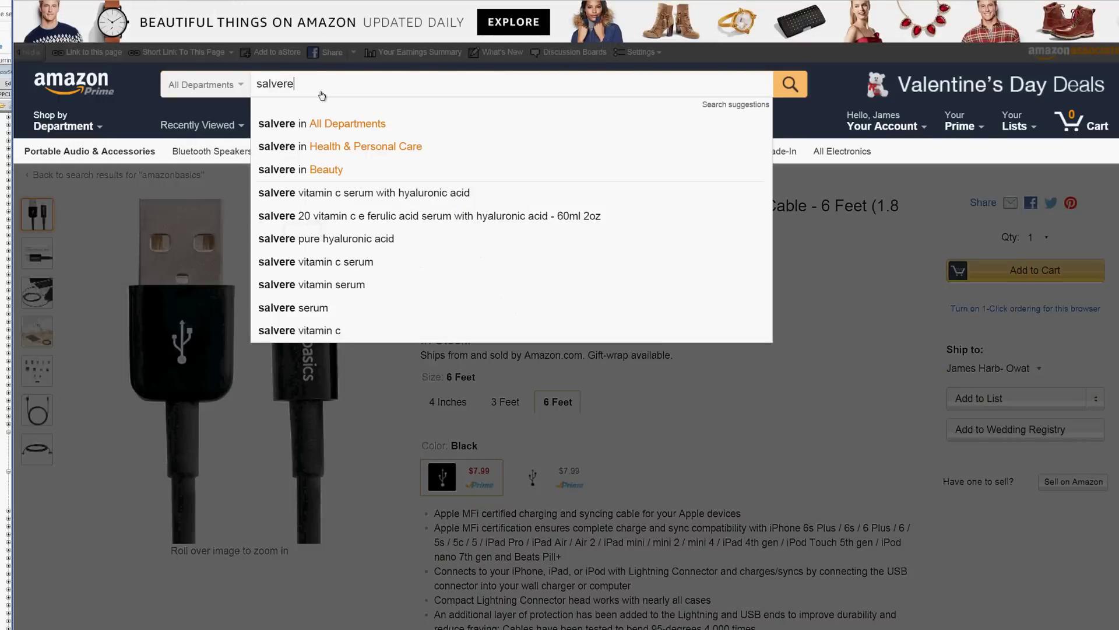
left_click(395, 216)
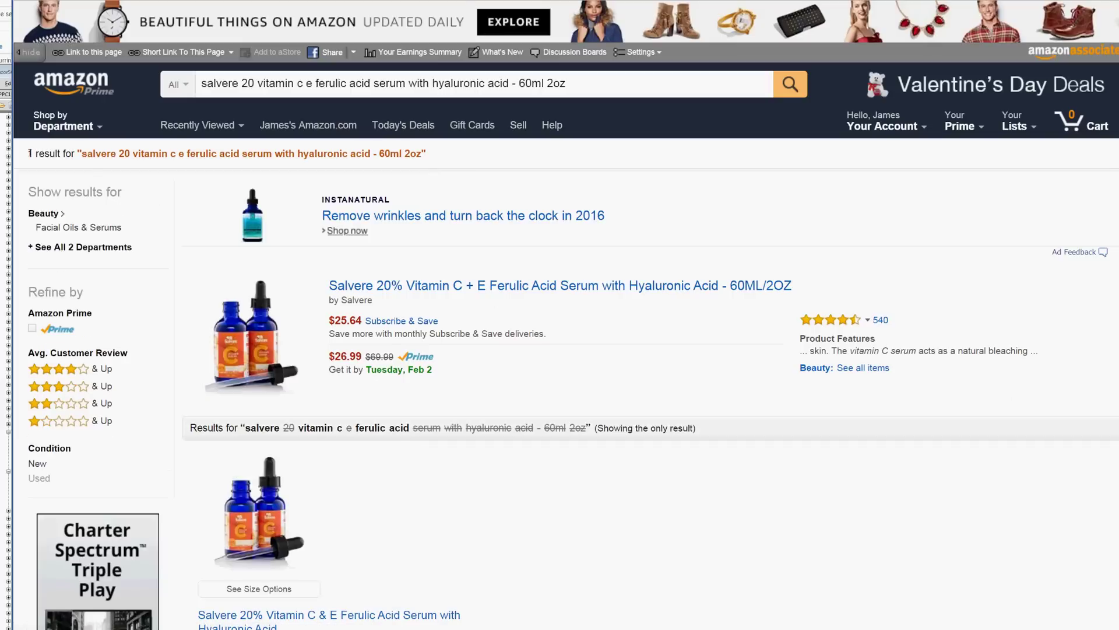
left_click_drag(28, 155, 93, 155)
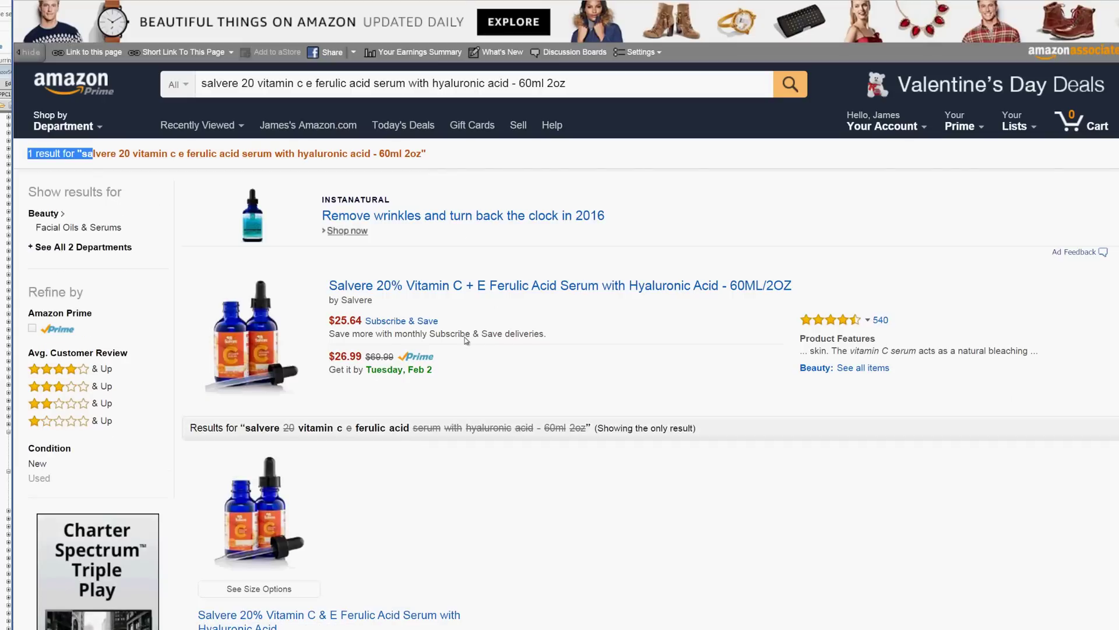
scroll(466, 341, "down", 2)
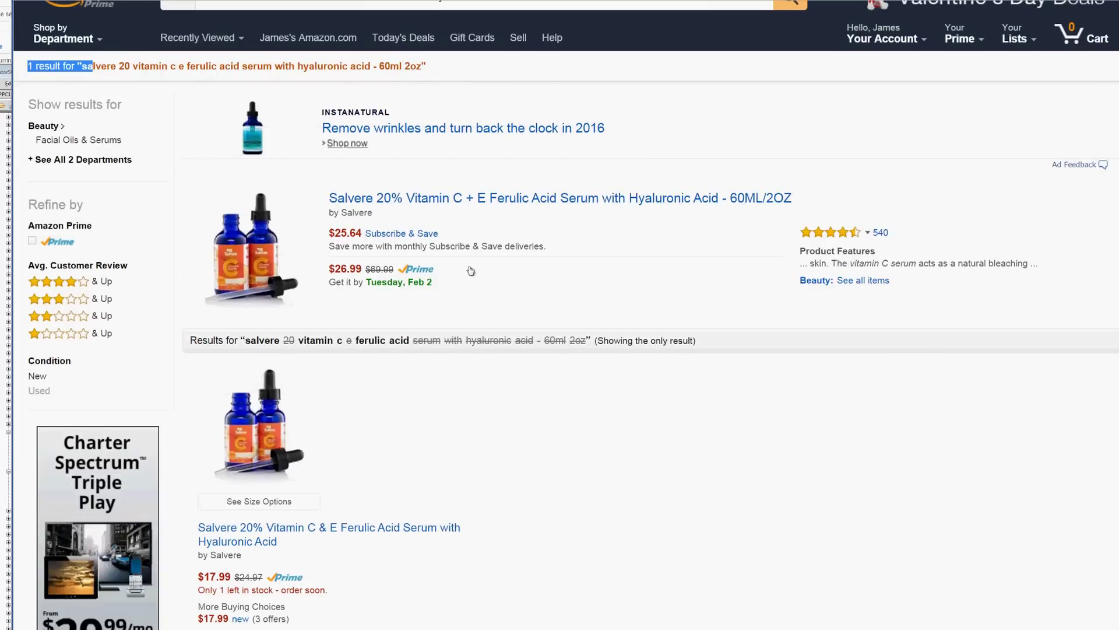
left_click_drag(382, 213, 340, 214)
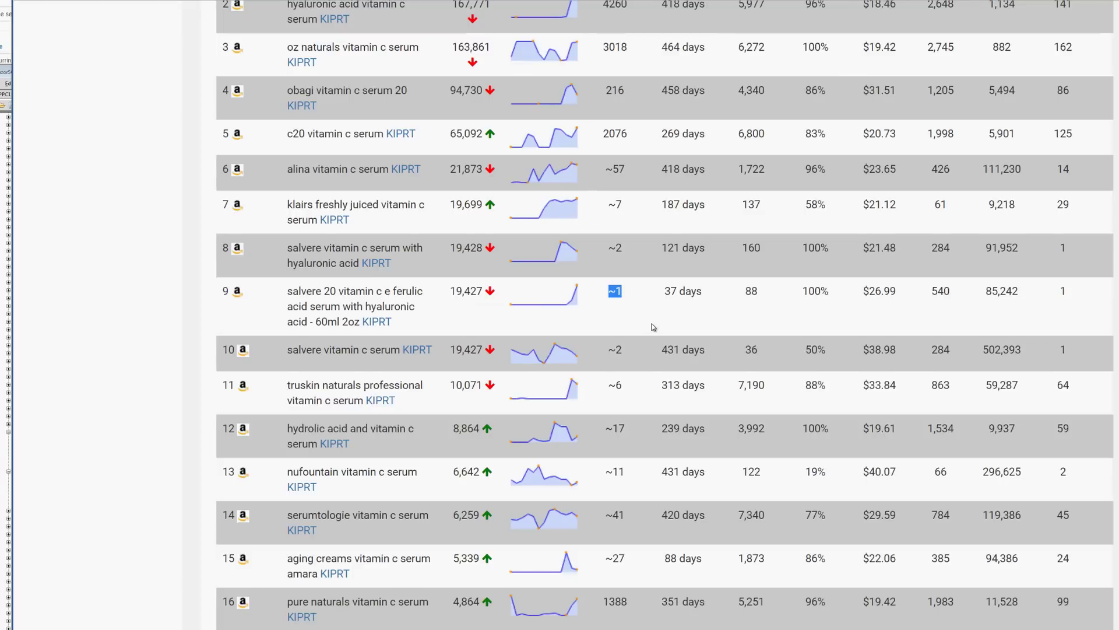
Step: Return to the keyword results, examine the First Found Keyword column and highlight the top-ranked keyword's days
scroll(654, 327, "up", 5)
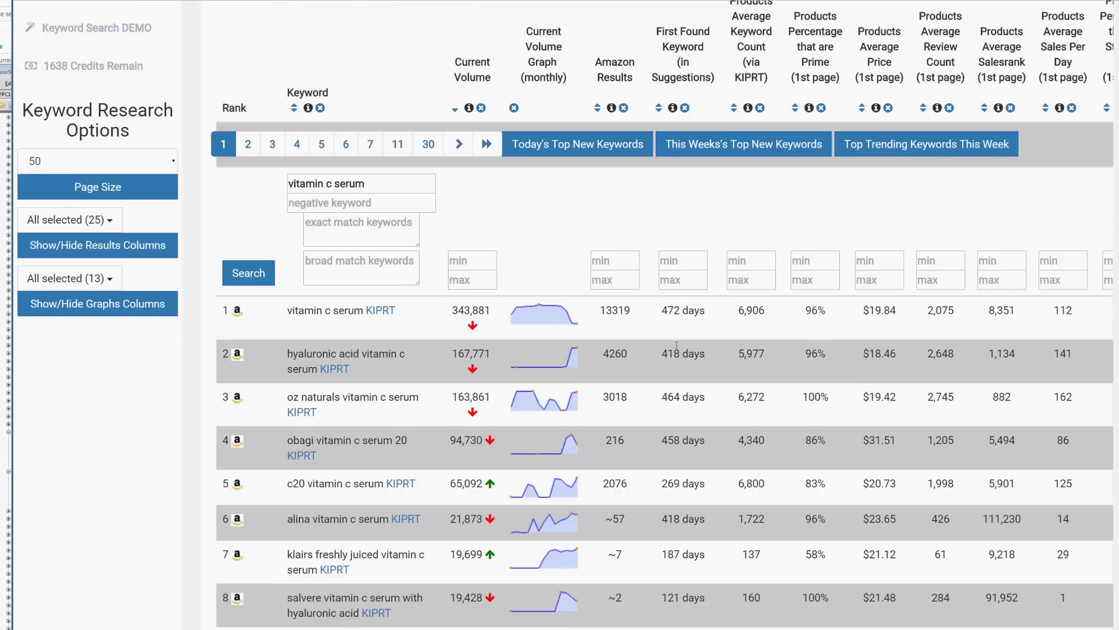
scroll(653, 327, "down", 1)
left_click_drag(662, 223, 901, 224)
left_click_drag(973, 248, 1115, 175)
scroll(483, 375, "up", 3)
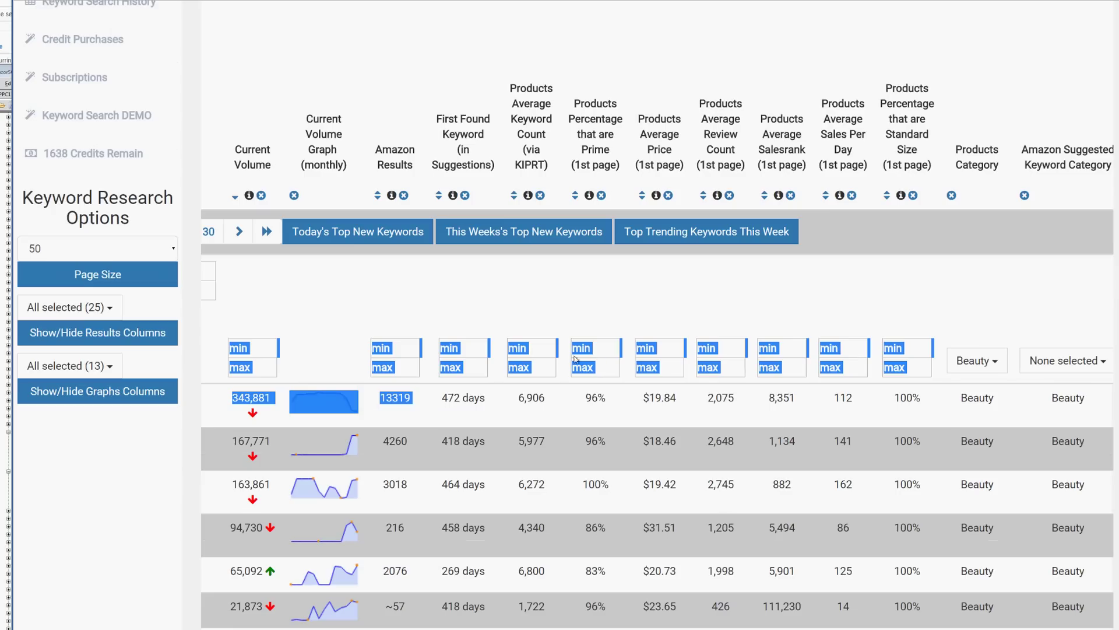
scroll(483, 375, "down", 1)
triple_click(487, 315)
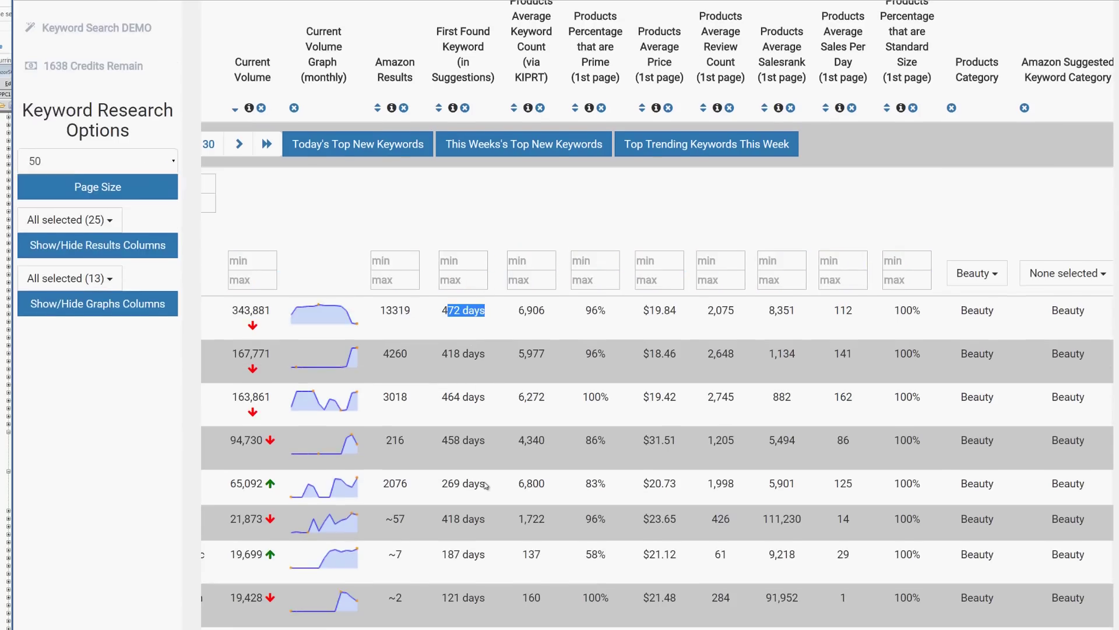
Step: Highlight the rank 9 keyword's First Found days and compare them with the keywords listed below it
scroll(488, 255, "down", 7)
triple_click(480, 249)
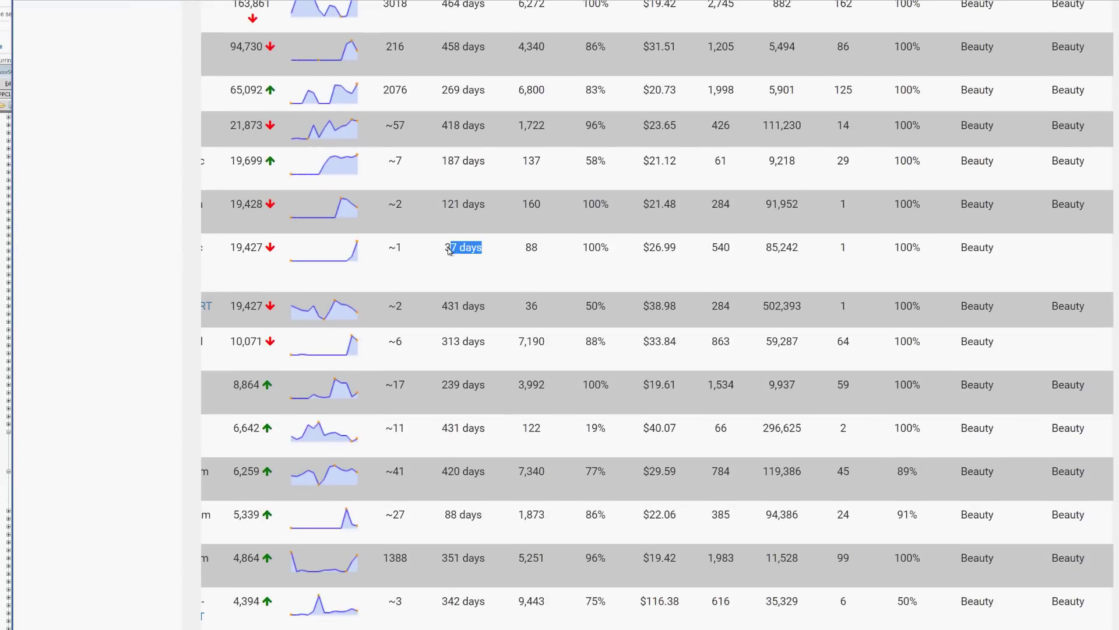
left_click(448, 249)
scroll(481, 343, "down", 3)
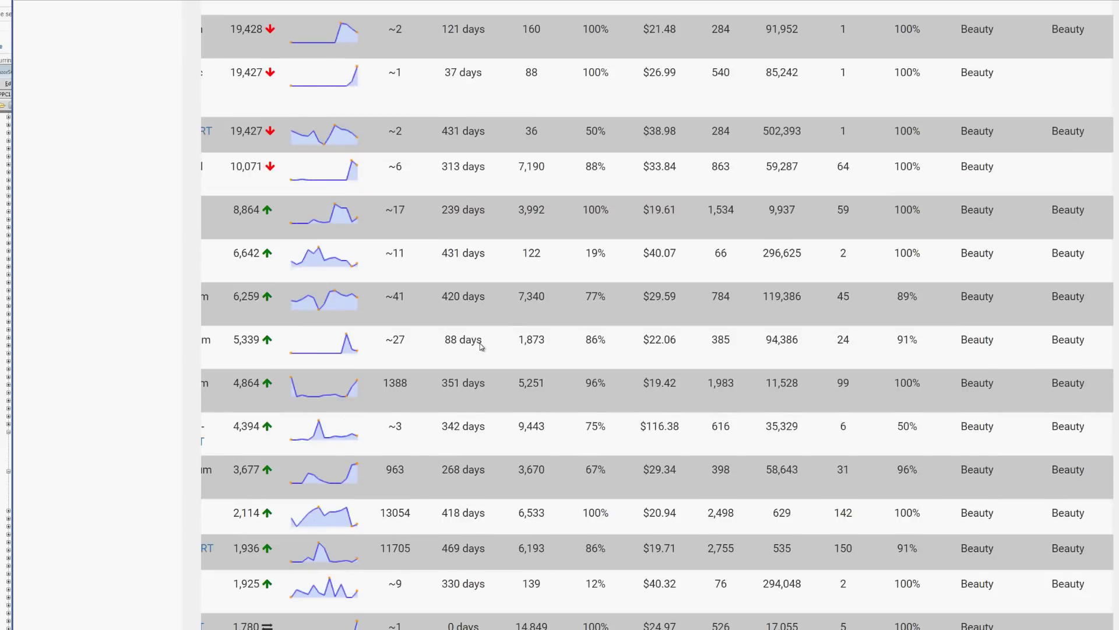
scroll(481, 344, "up", 3)
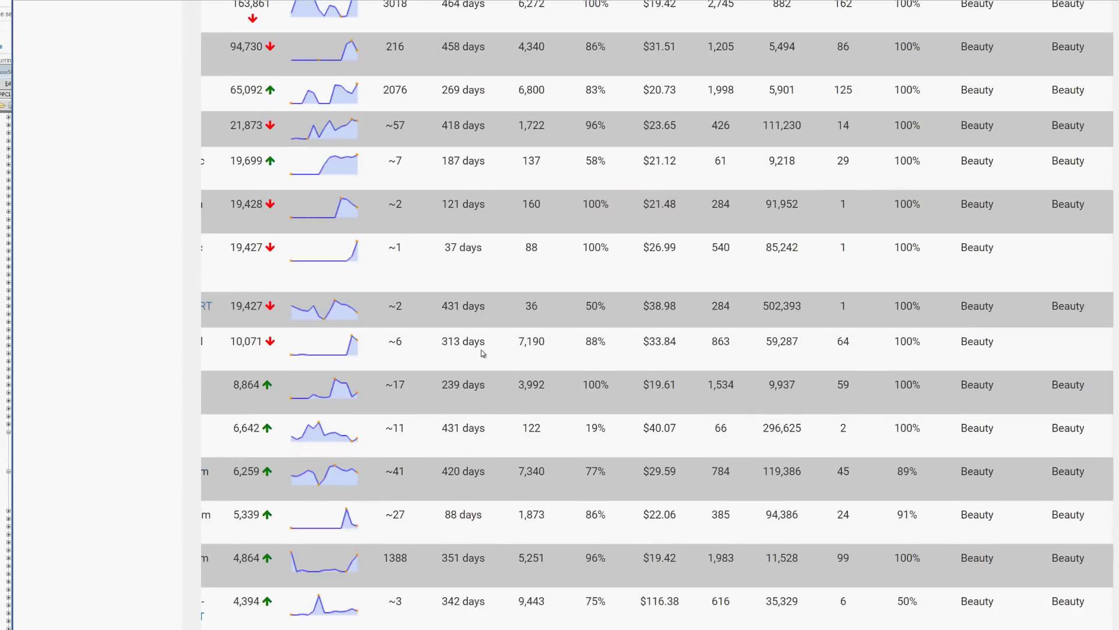
Step: Highlight the First Found days and the brand word of the rank 22 "serum vitamin c" keyword
scroll(481, 349, "down", 9)
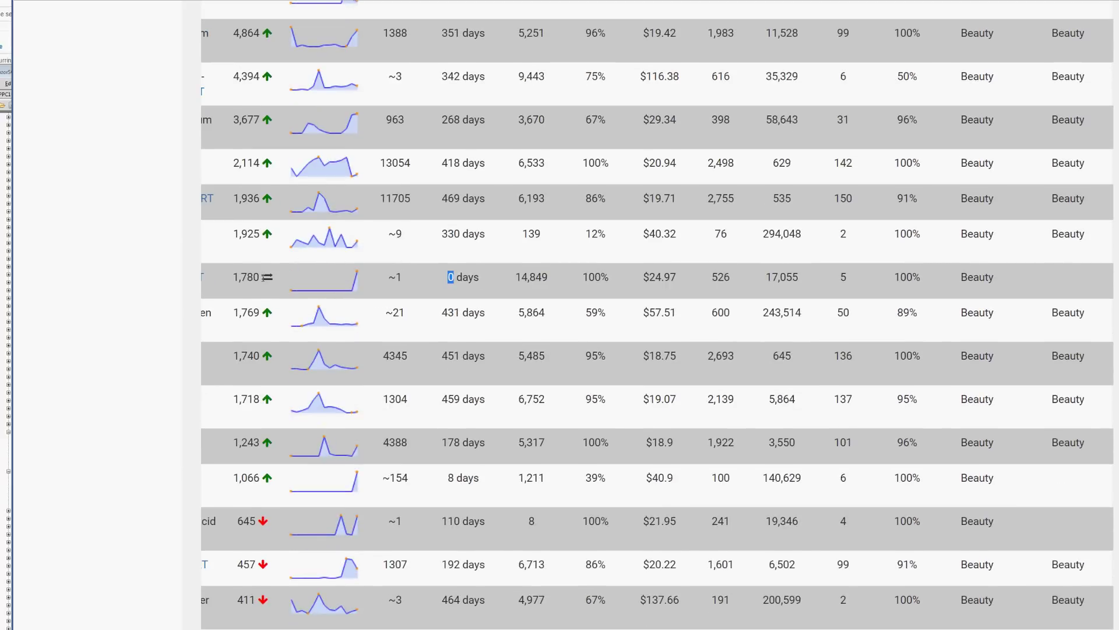
left_click_drag(260, 278, 288, 277)
left_click(313, 277)
double_click(294, 277)
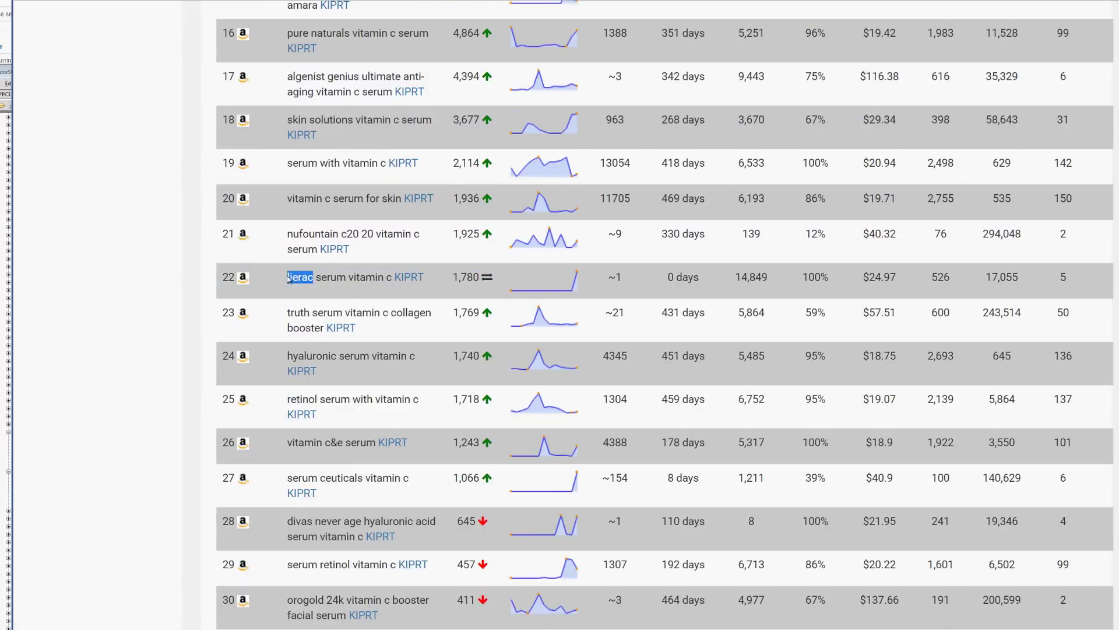
Step: Examine the headers of the result columns from Amazon Results to Volume 7 Day Average
left_click_drag(736, 277, 815, 277)
left_click_drag(882, 274, 417, 181)
scroll(503, 350, "up", 10)
scroll(492, 345, "up", 3)
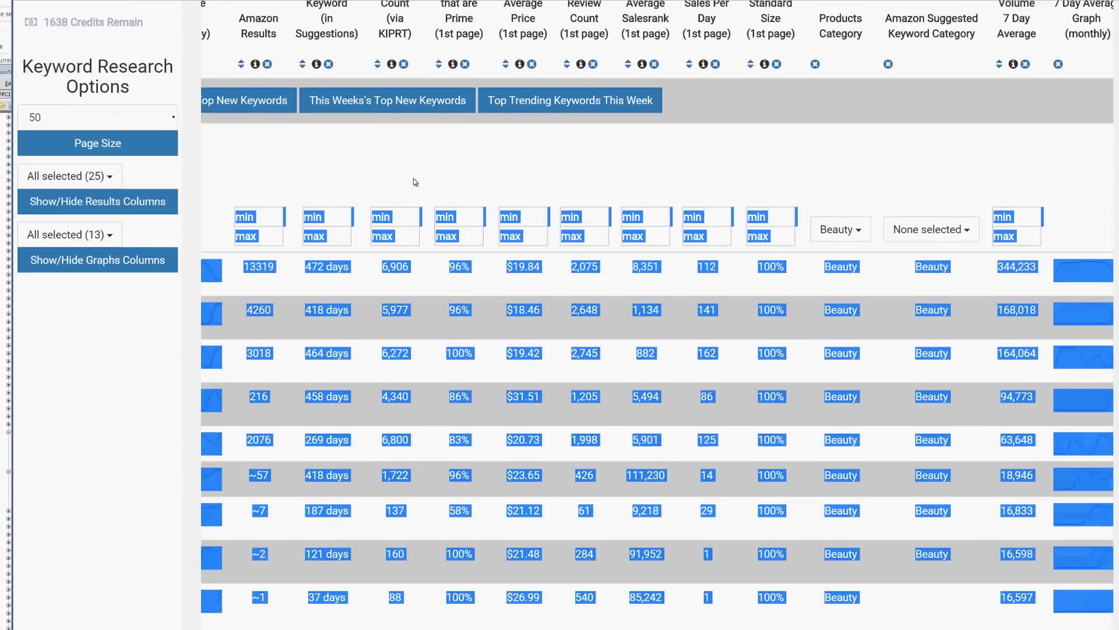
left_click(417, 352)
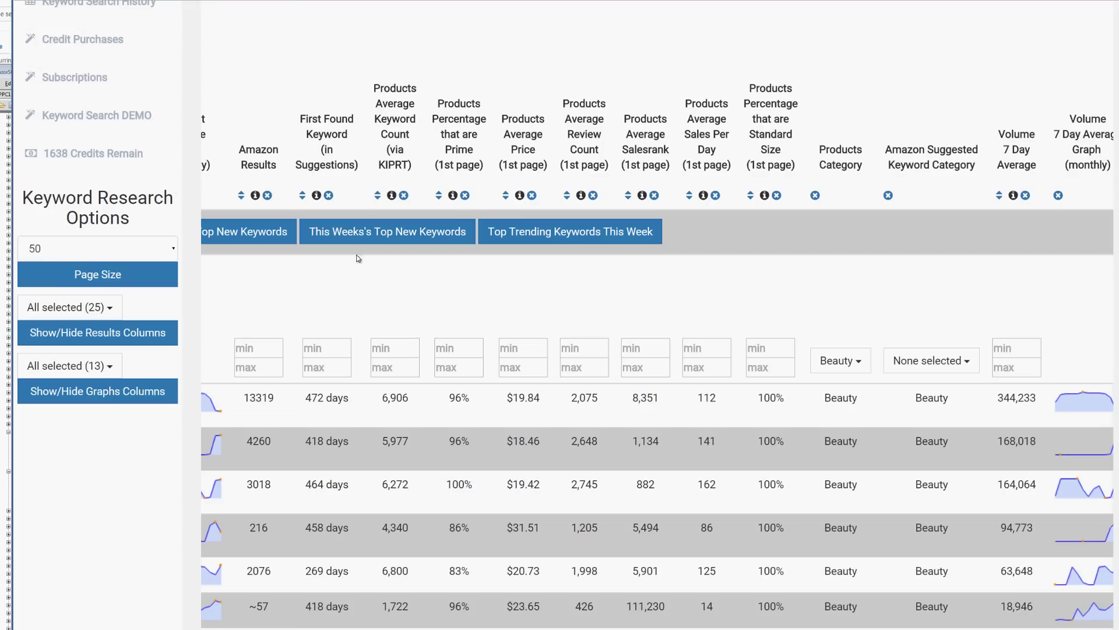
Step: Highlight the Products Average Keyword Count values of the first, ninth and seventh keywords to compare them
scroll(350, 462, "down", 1)
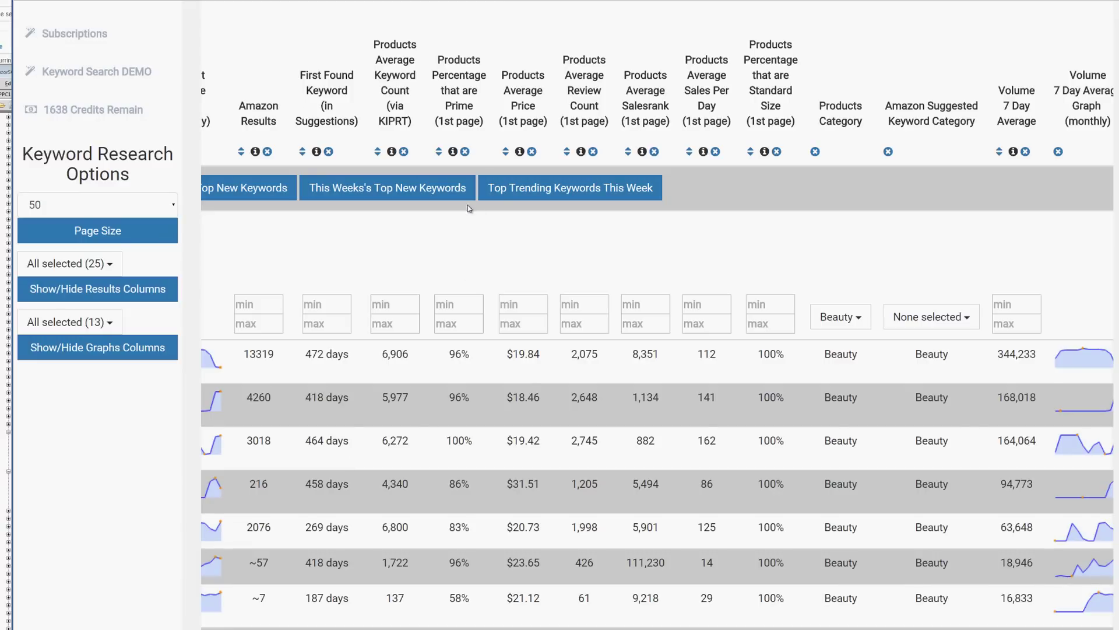
left_click_drag(419, 354, 383, 357)
scroll(430, 485, "down", 5)
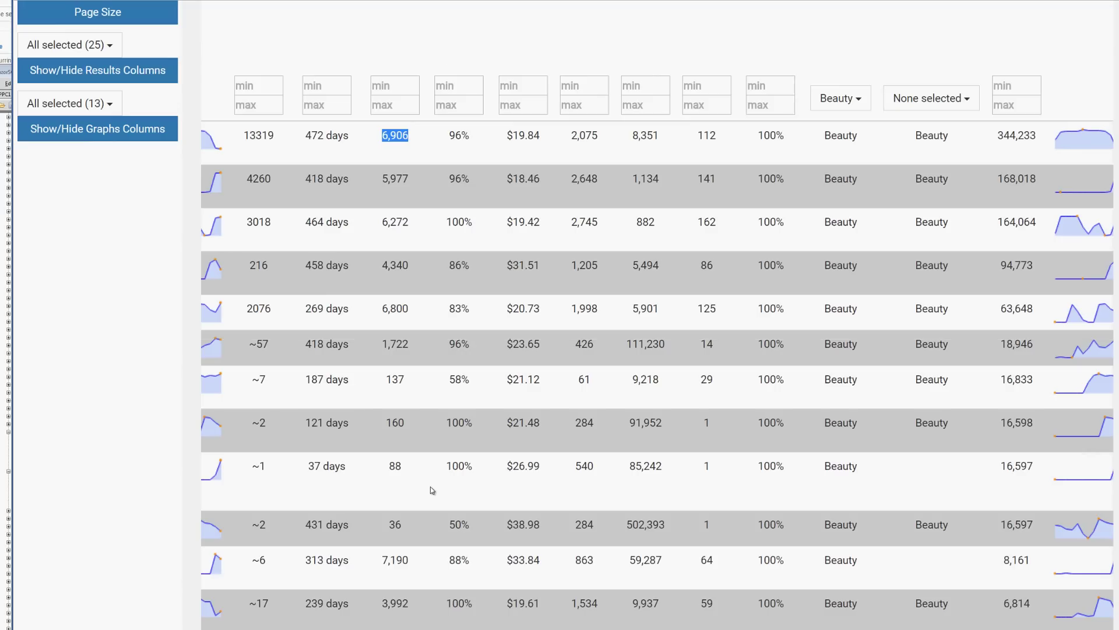
left_click_drag(411, 466, 386, 468)
left_click_drag(412, 373, 385, 381)
left_click(451, 385)
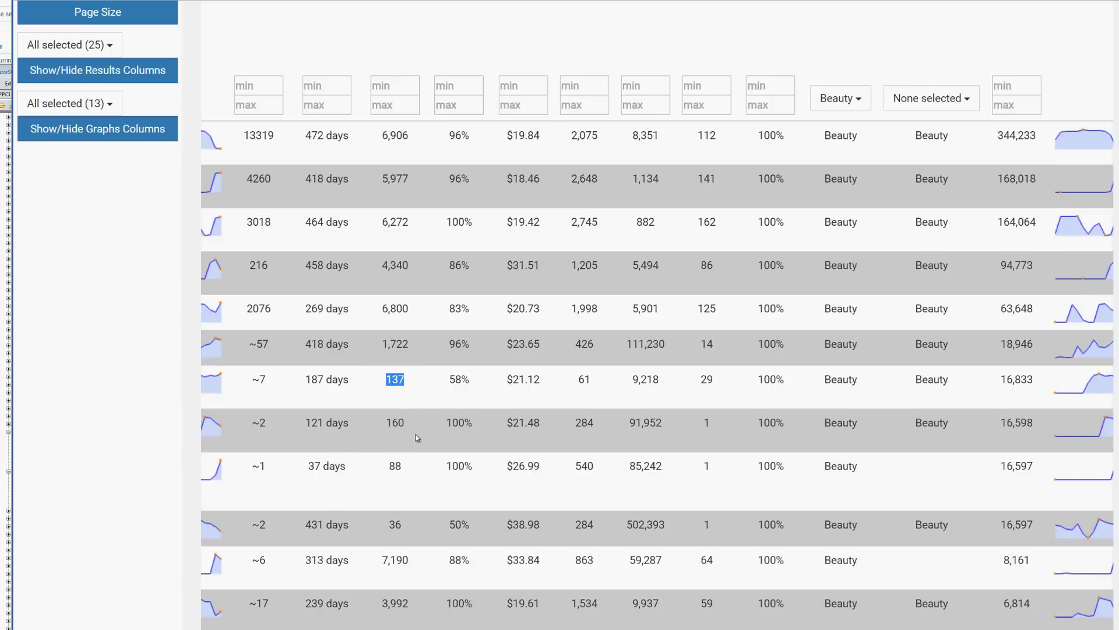
Step: Highlight the third keyword's Prime percentage and compare the Products Percentage that are Prime column with the other rows
scroll(417, 437, "up", 2)
scroll(417, 443, "down", 1)
scroll(418, 446, "up", 1)
scroll(417, 449, "down", 1)
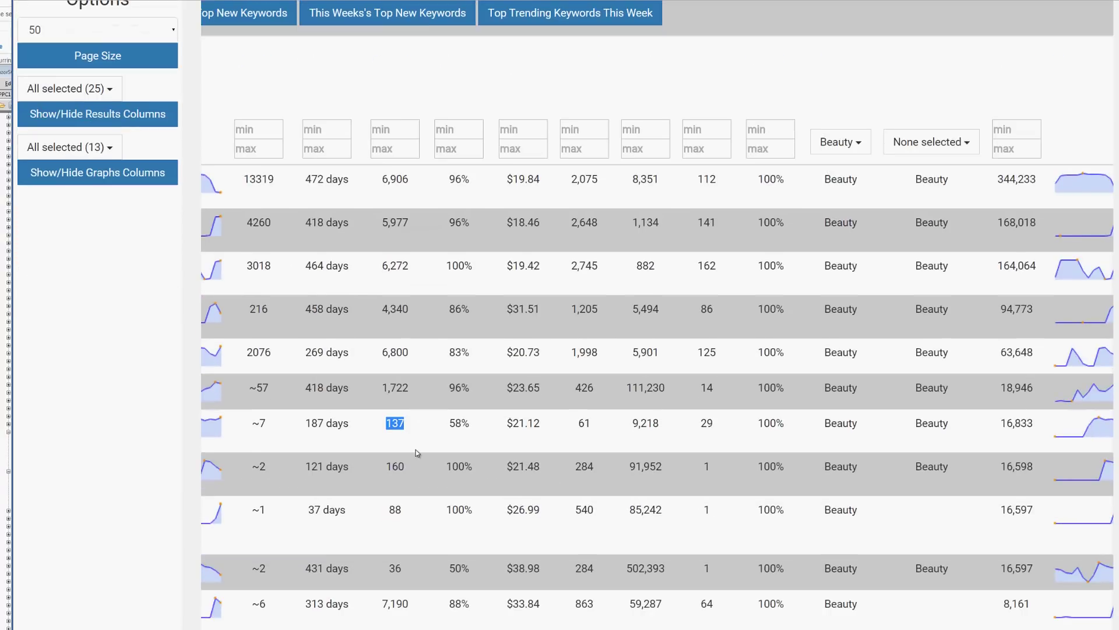
scroll(465, 431, "up", 4)
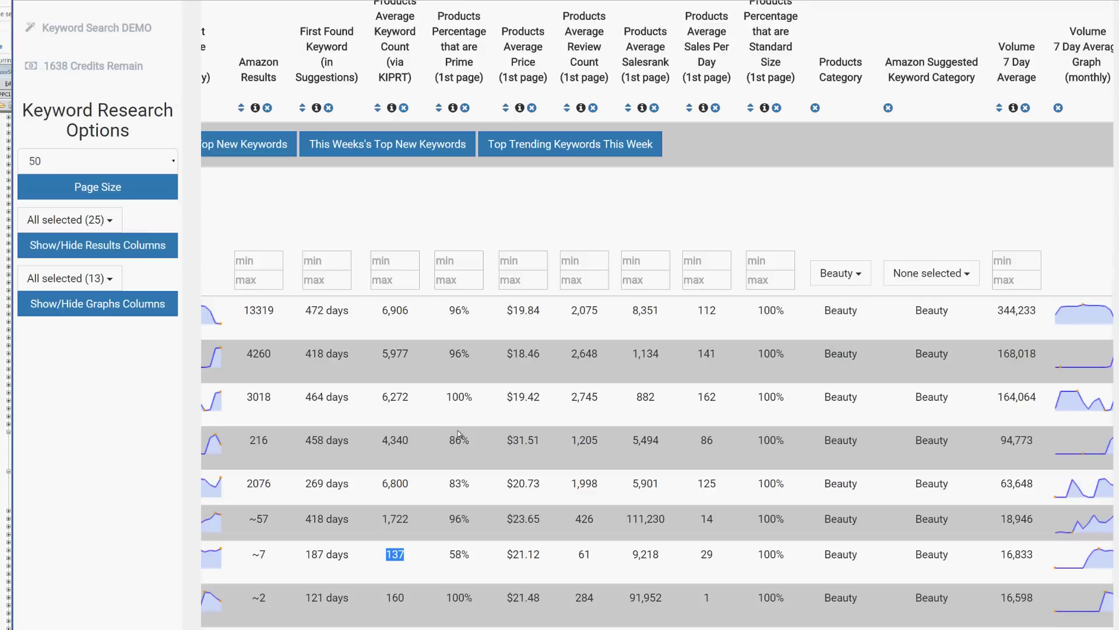
scroll(463, 434, "down", 1)
left_click_drag(471, 397, 444, 399)
scroll(474, 439, "down", 10)
scroll(474, 438, "up", 12)
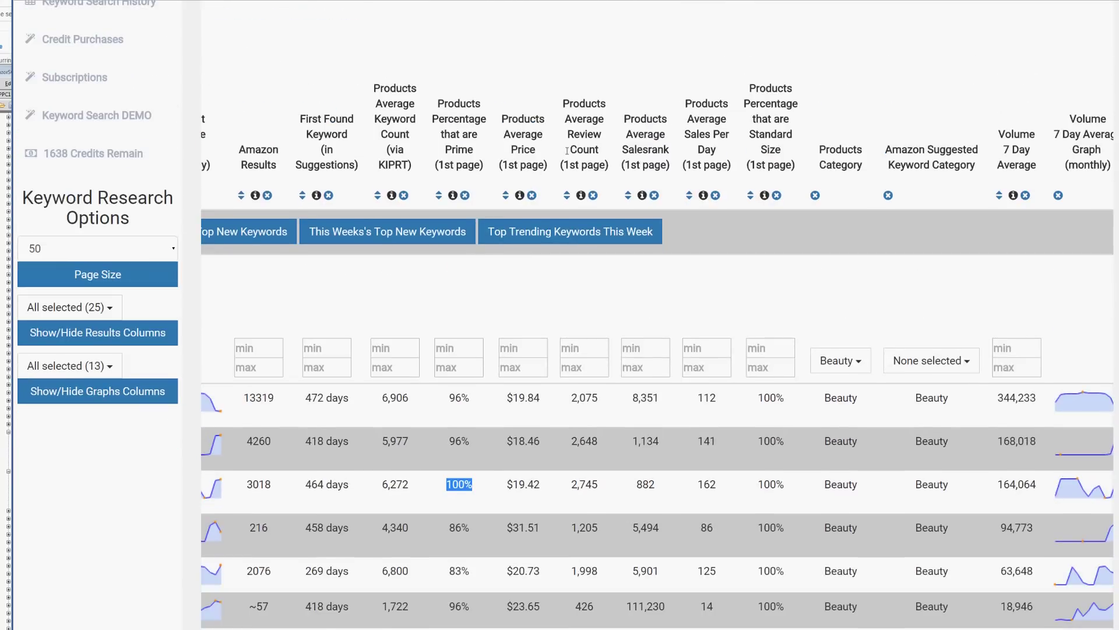
Step: Examine the product and category column headers, highlighting Amazon Suggested Keyword Category and the second keyword's product category
left_click_drag(574, 149, 251, 136)
left_click(254, 134)
scroll(254, 134, "right", 8)
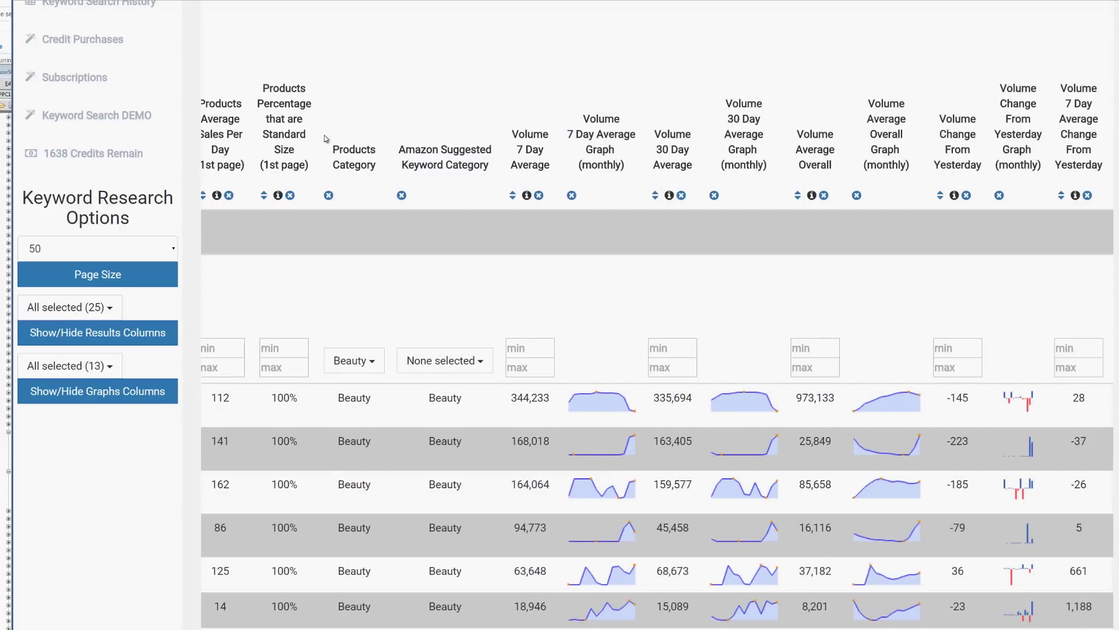
left_click_drag(520, 138, 593, 143)
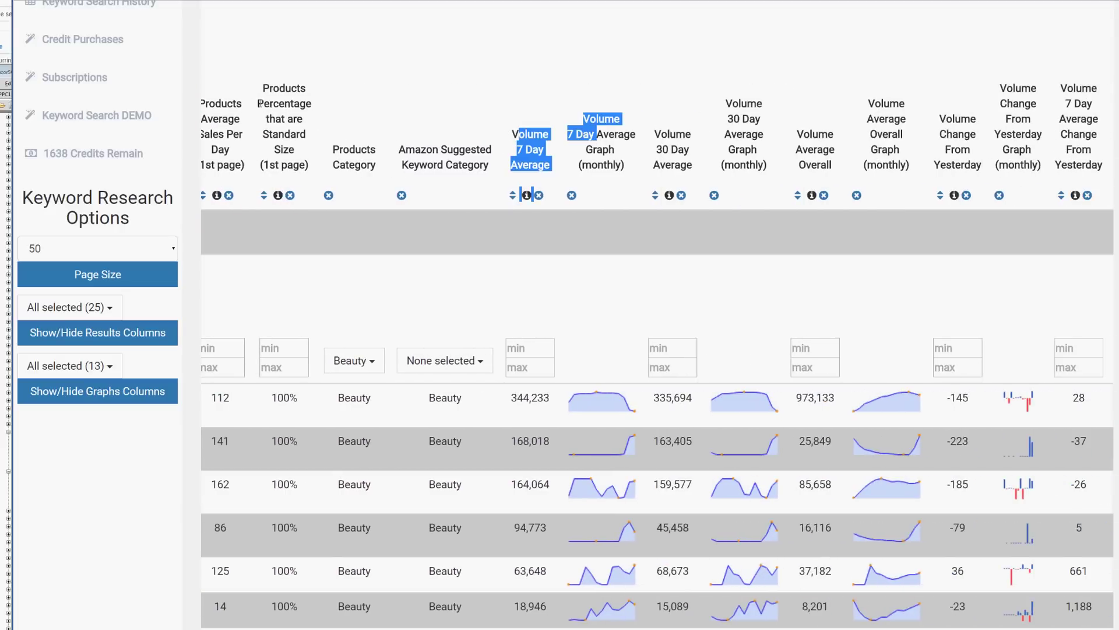
left_click_drag(402, 150, 461, 150)
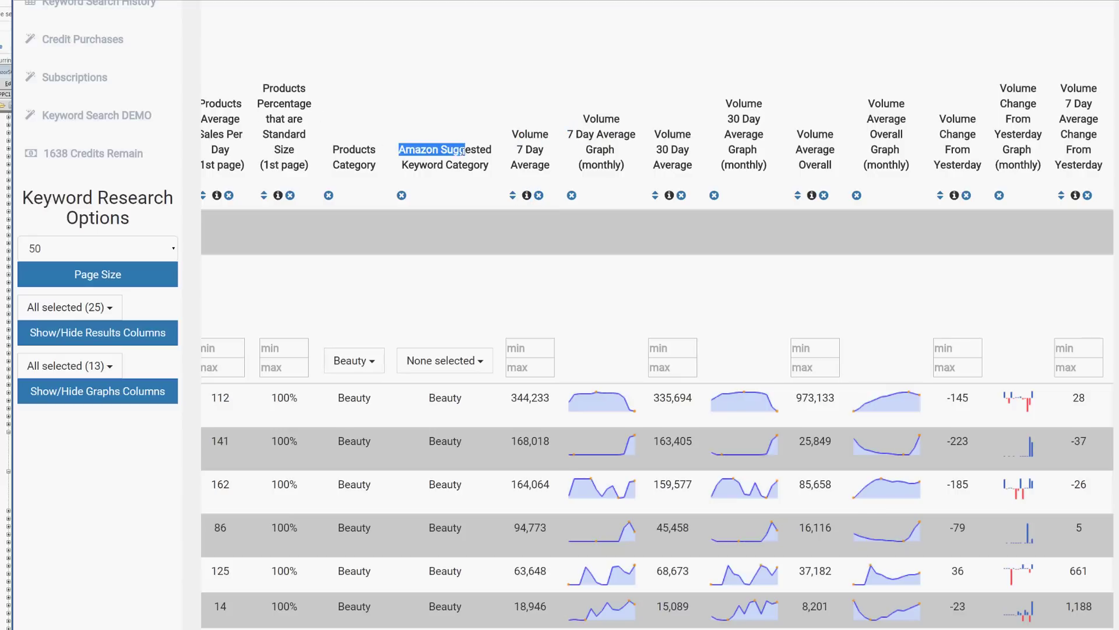
left_click(362, 452)
double_click(362, 452)
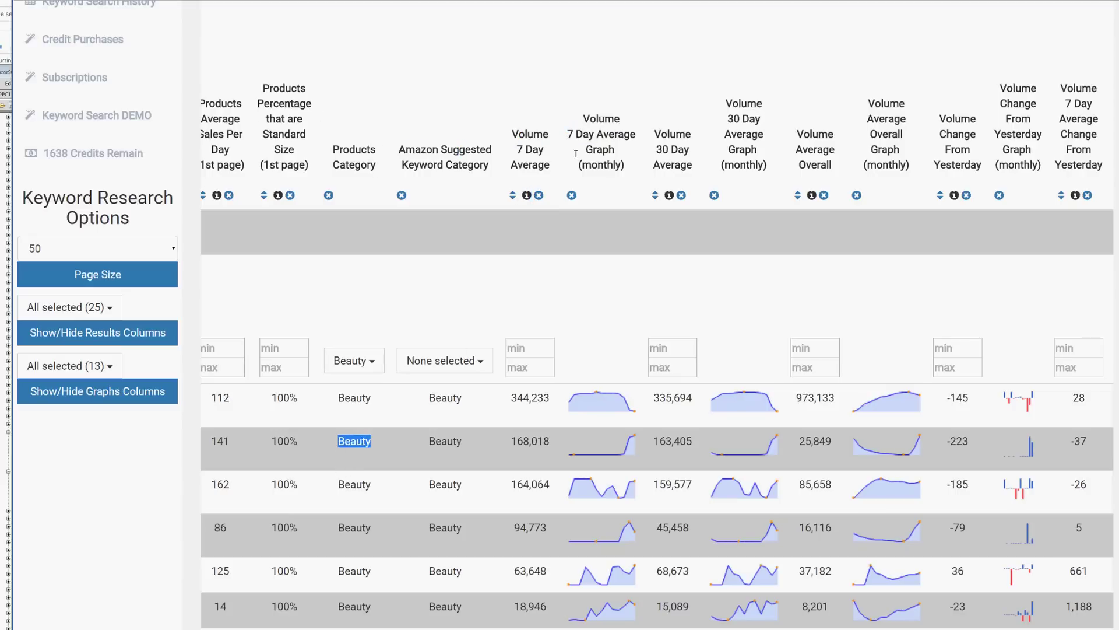
Step: Examine the volume average columns and highlight the top keyword's Volume Average Overall value
left_click_drag(518, 136, 257, 175)
scroll(257, 174, "right", 5)
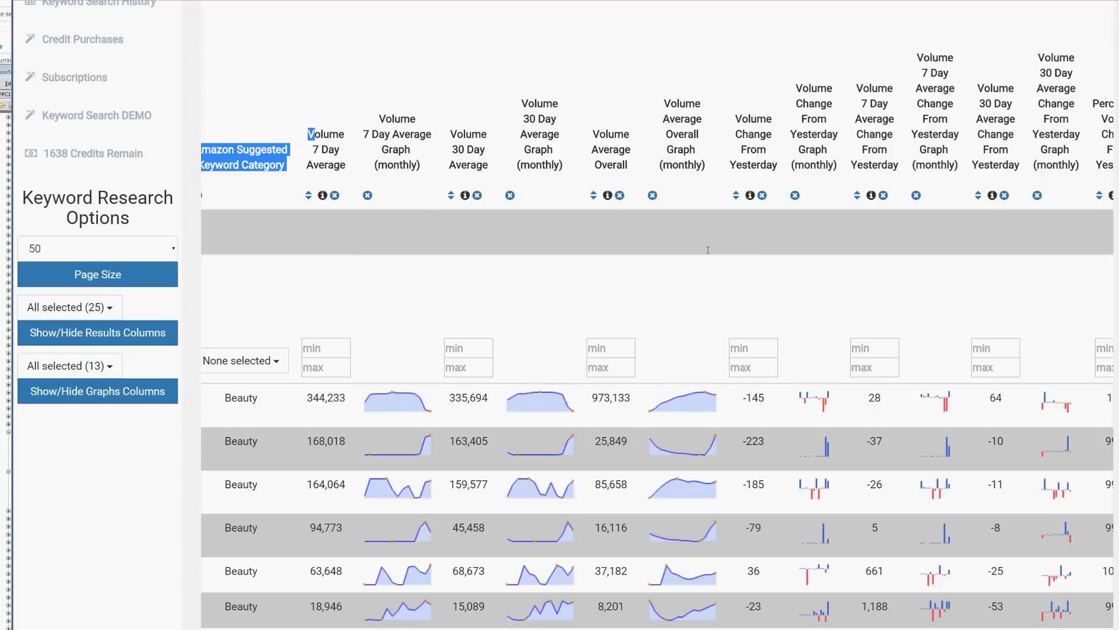
left_click_drag(634, 398, 599, 401)
left_click(597, 404)
left_click(589, 403)
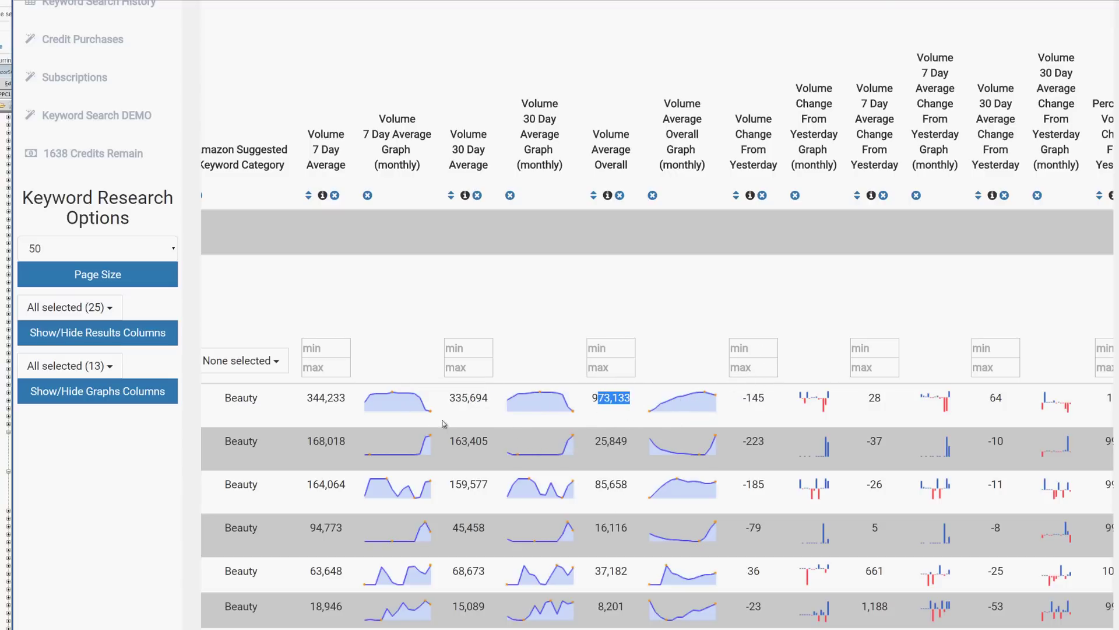
Step: Examine the headers of the Volume Average graph columns and the Volume Change From Yesterday columns
left_click_drag(699, 143, 668, 139)
left_click_drag(528, 124, 543, 108)
left_click_drag(828, 134, 635, 151)
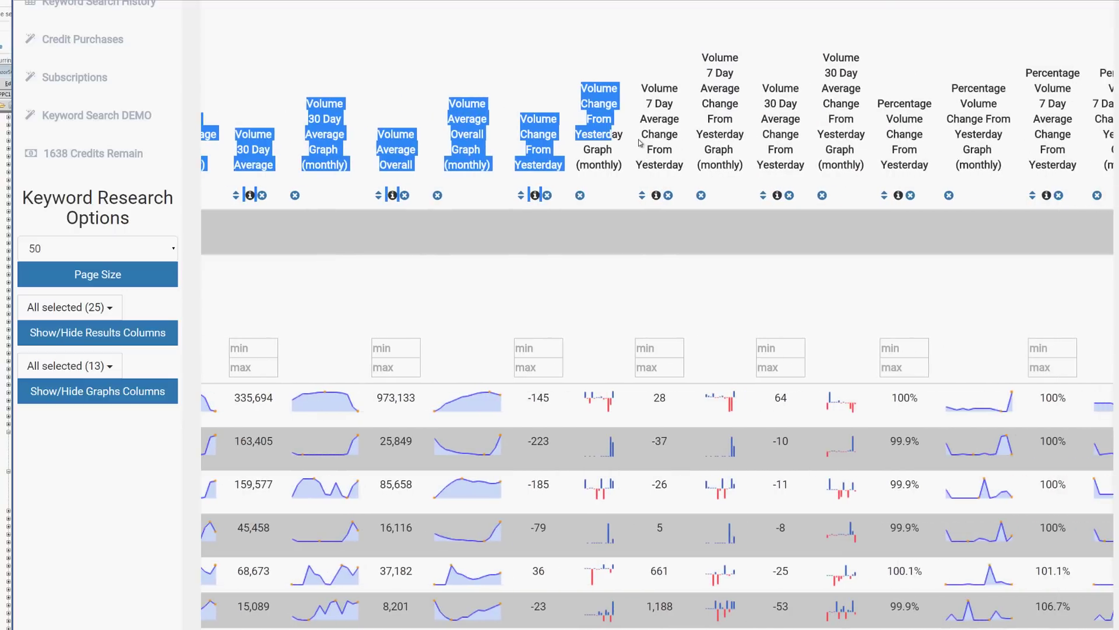
left_click(694, 173)
scroll(738, 383, "down", 2)
scroll(882, 142, "up", 2)
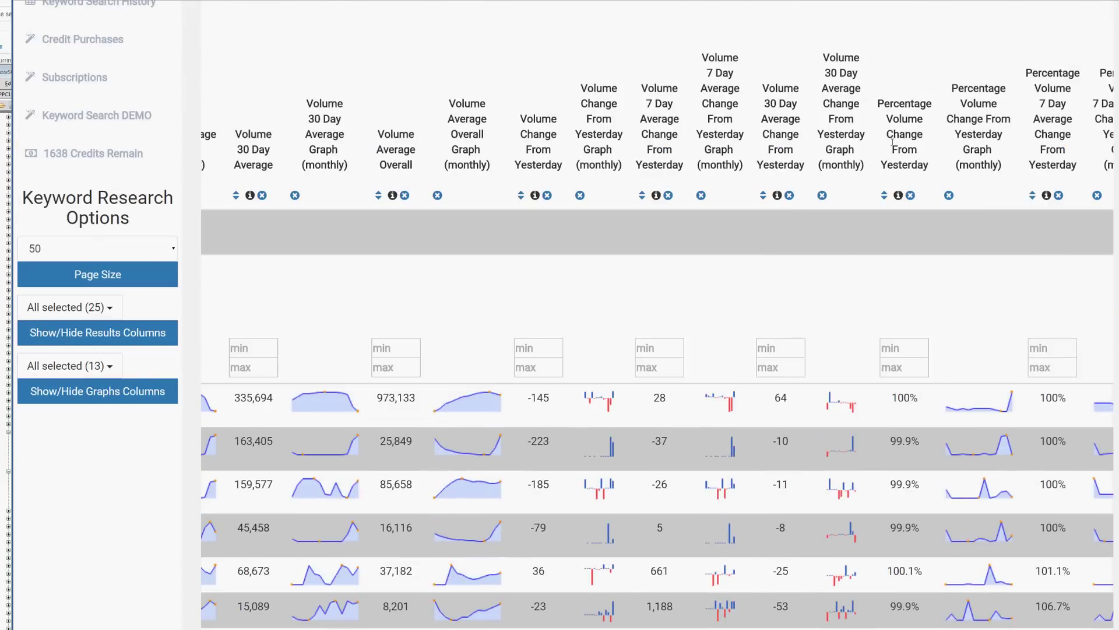
Step: Examine the headers of the Percentage Volume Change columns through the remaining columns of the table
left_click_drag(892, 142, 245, 146)
scroll(245, 145, "right", 9)
left_click_drag(1054, 134, 233, 190)
left_click(916, 233)
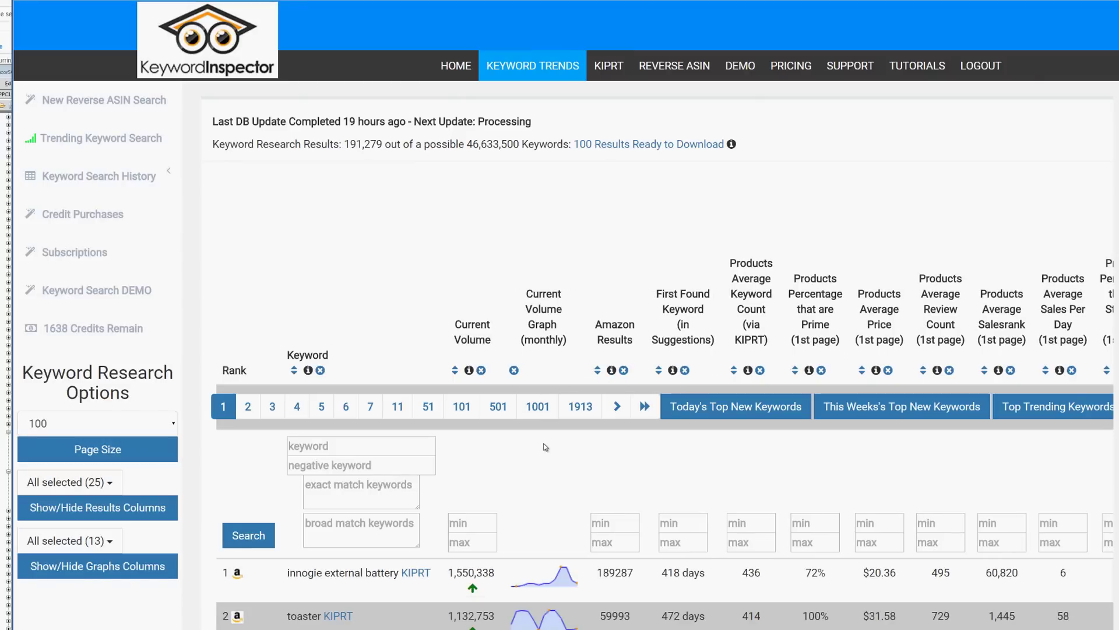
Step: Look over the top-ranked keywords across all categories and highlight the rank 1 keyword "innogie external battery"
scroll(546, 446, "down", 2)
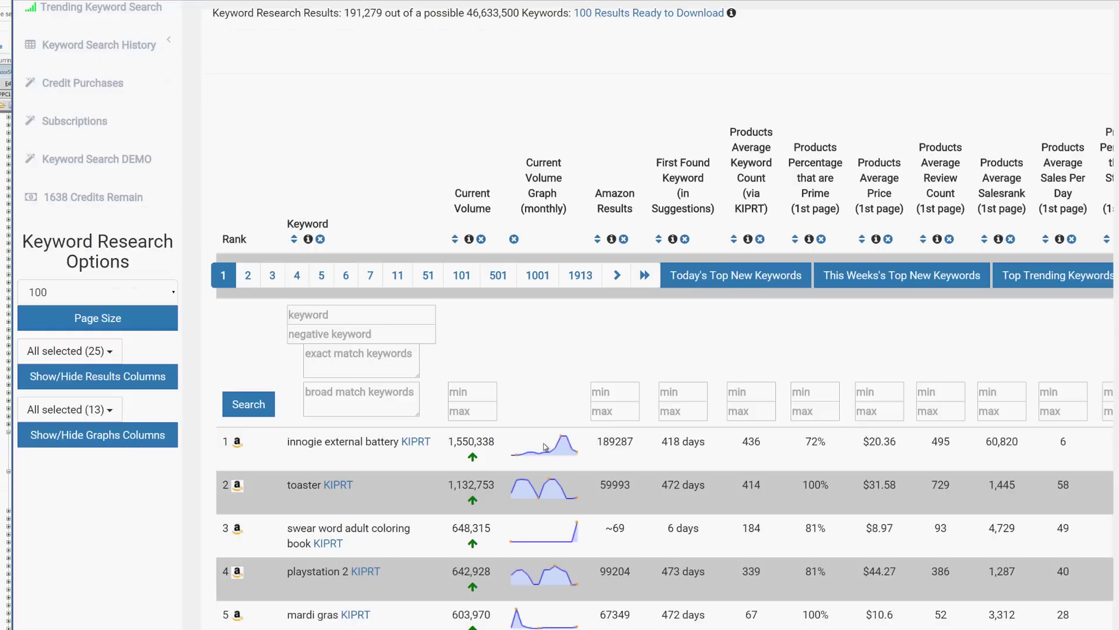
scroll(581, 422, "up", 2)
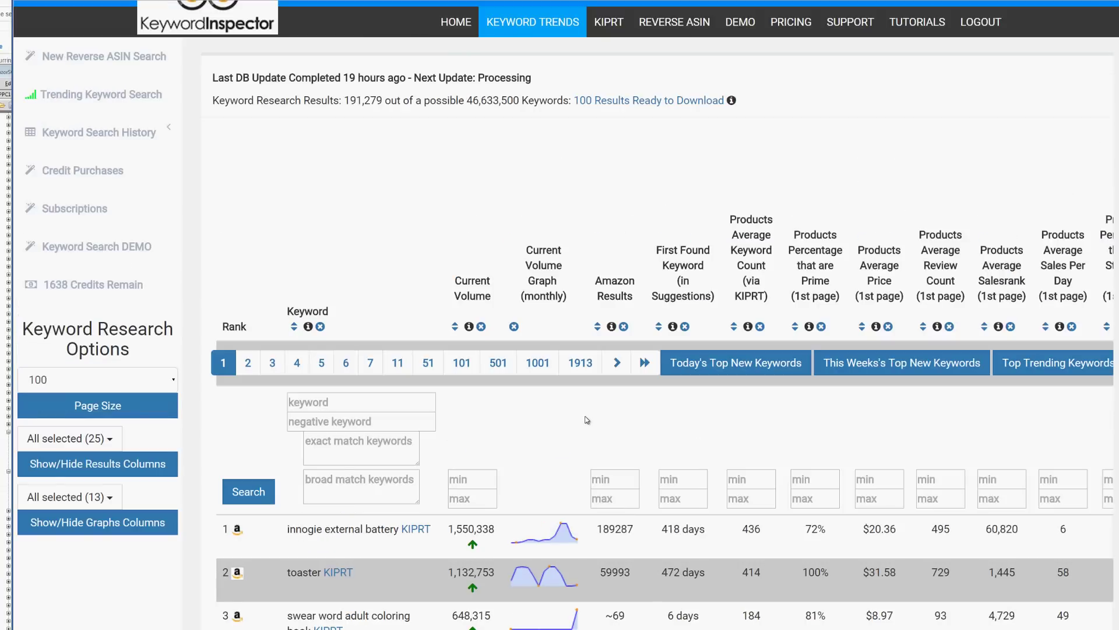
scroll(600, 440, "down", 3)
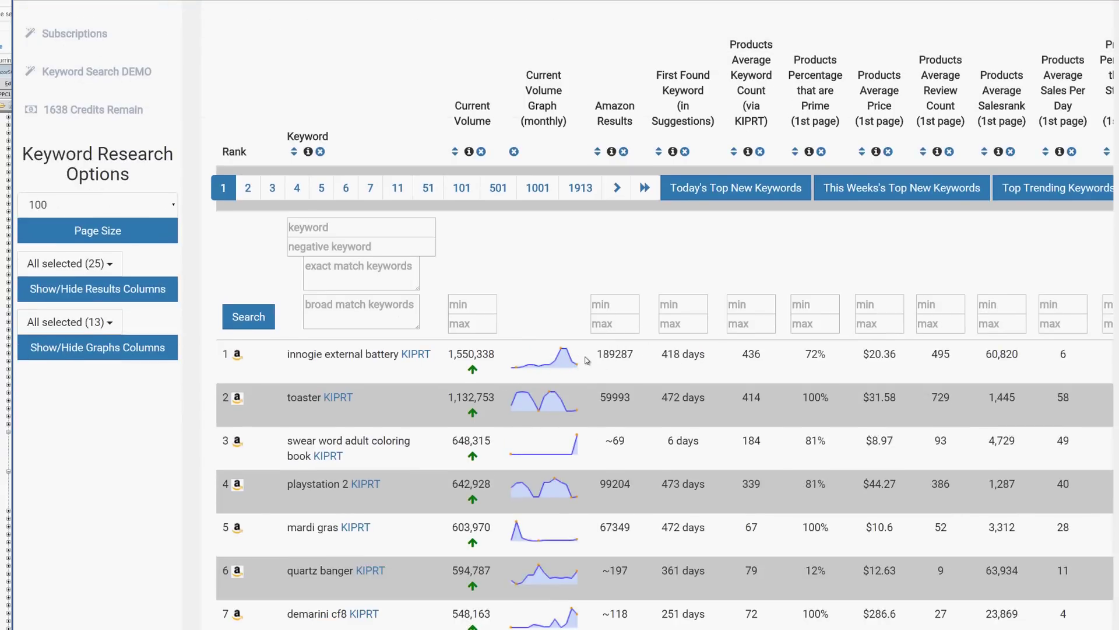
scroll(582, 403, "down", 2)
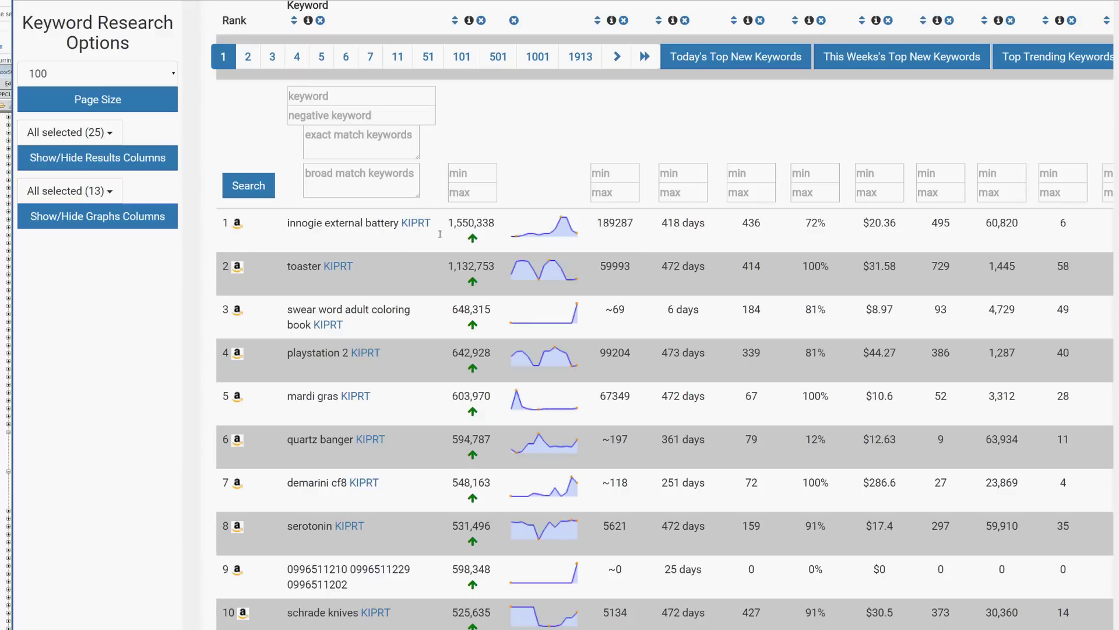
left_click_drag(399, 223, 287, 223)
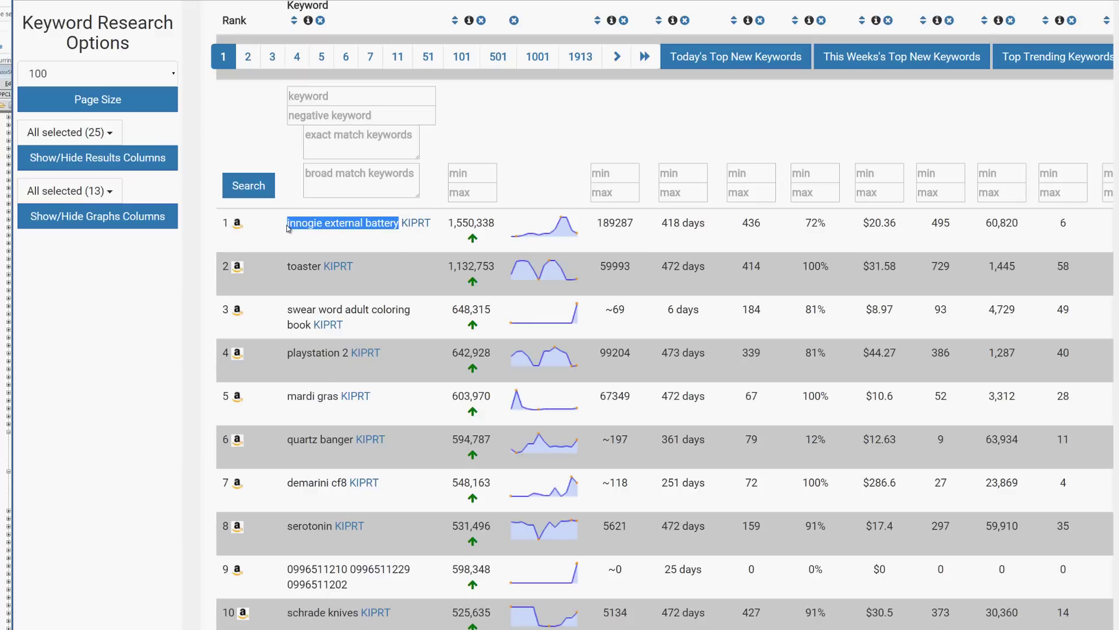
left_click(287, 223)
Step: Examine the top keywords and highlight parts of the rank 3 keyword "swear word adult coloring book"
scroll(400, 281, "up", 3)
scroll(399, 281, "up", 2)
scroll(383, 317, "down", 6)
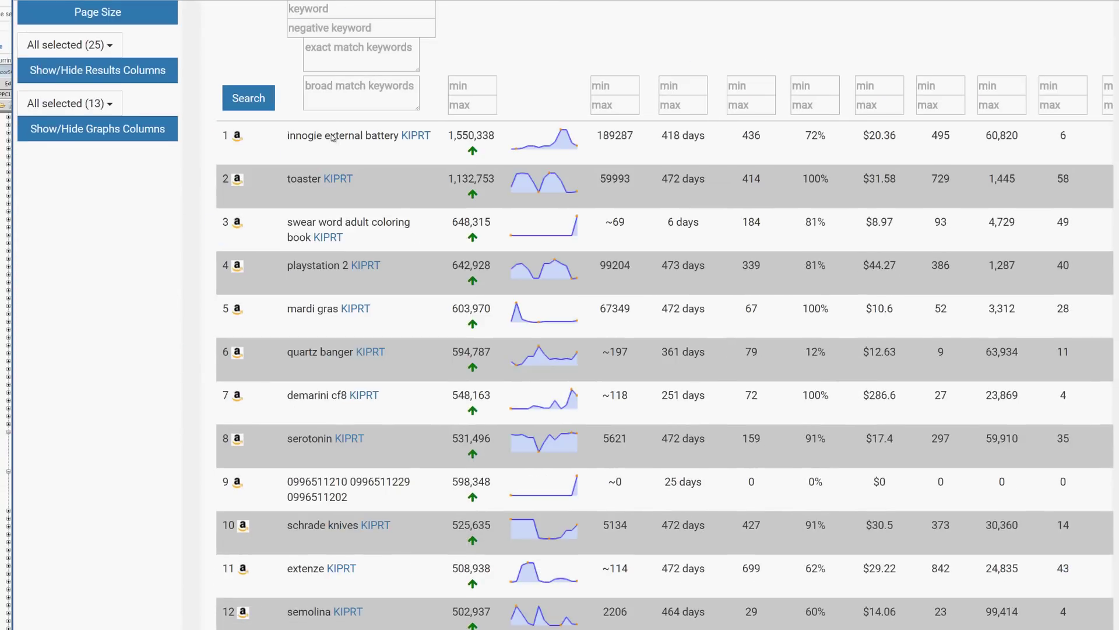
scroll(362, 255, "down", 2)
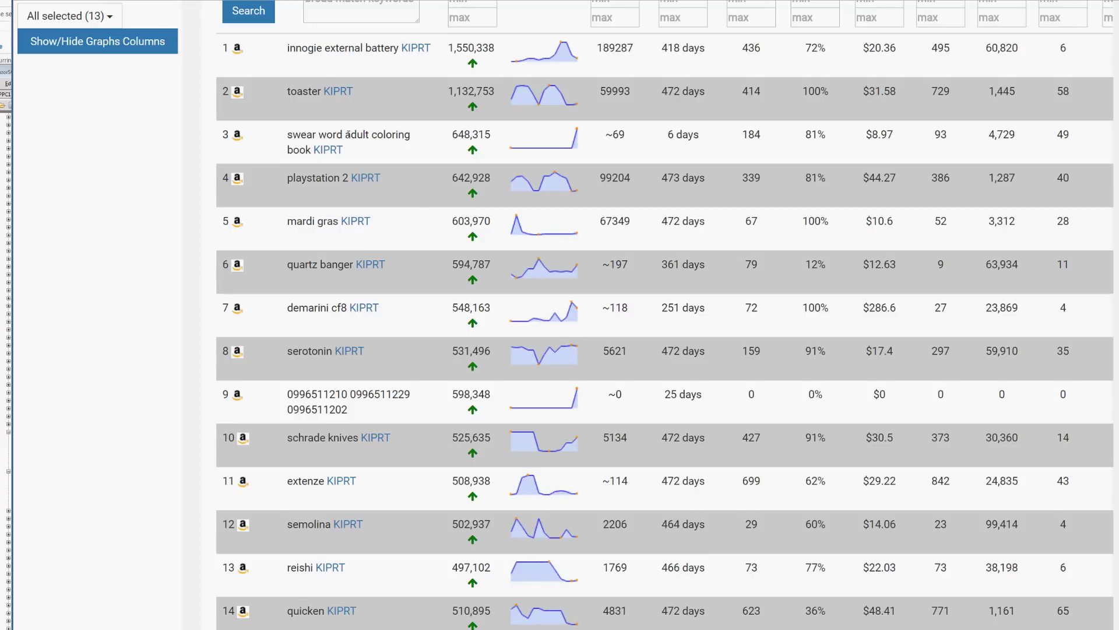
left_click_drag(346, 138, 316, 145)
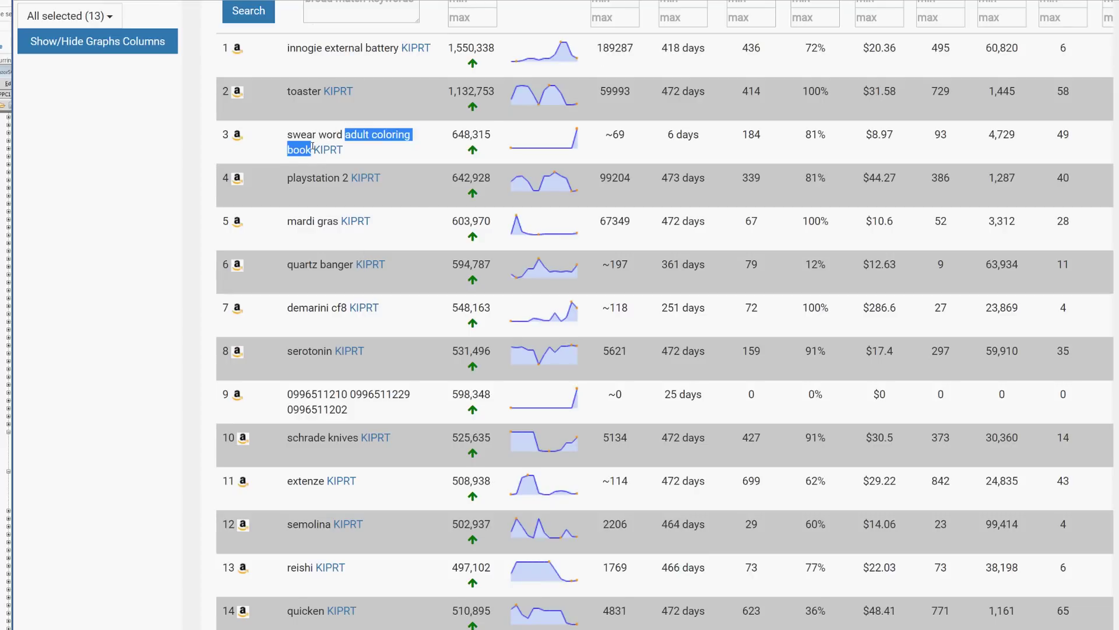
left_click(320, 134)
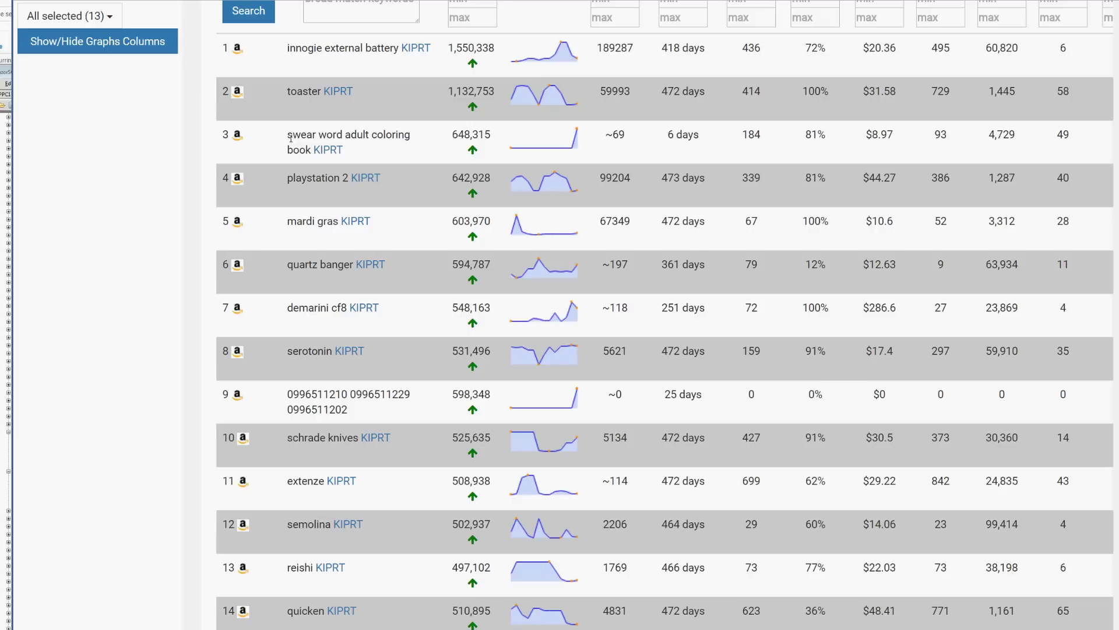
left_click_drag(289, 136, 333, 135)
Step: Filter the keyword results to Today's Top New Keywords
scroll(398, 300, "down", 1)
scroll(462, 196, "up", 5)
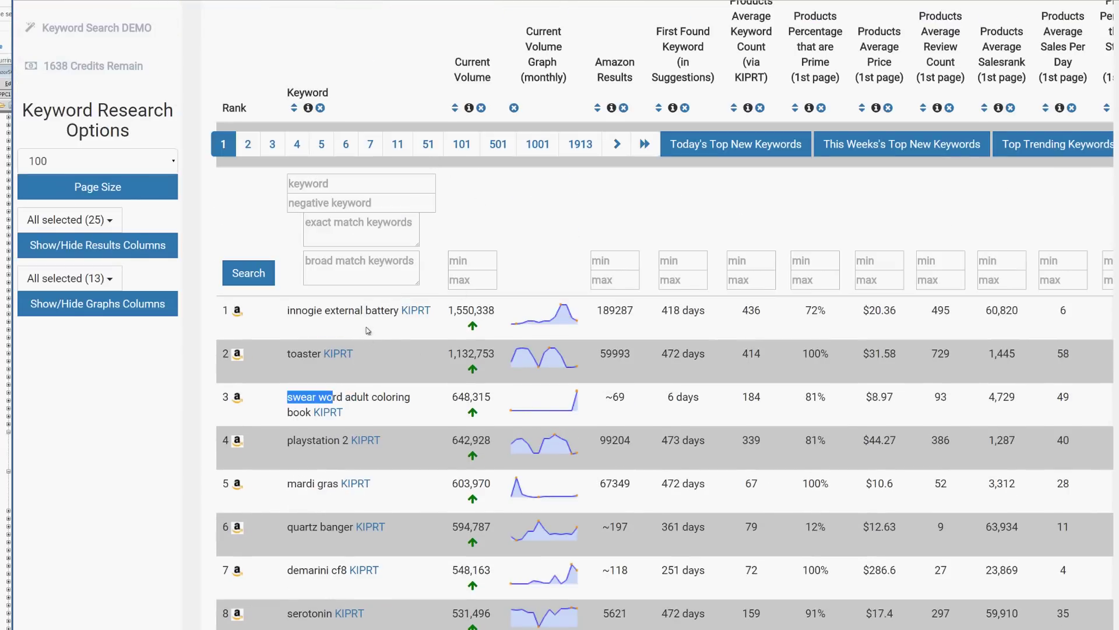
scroll(448, 424, "down", 5)
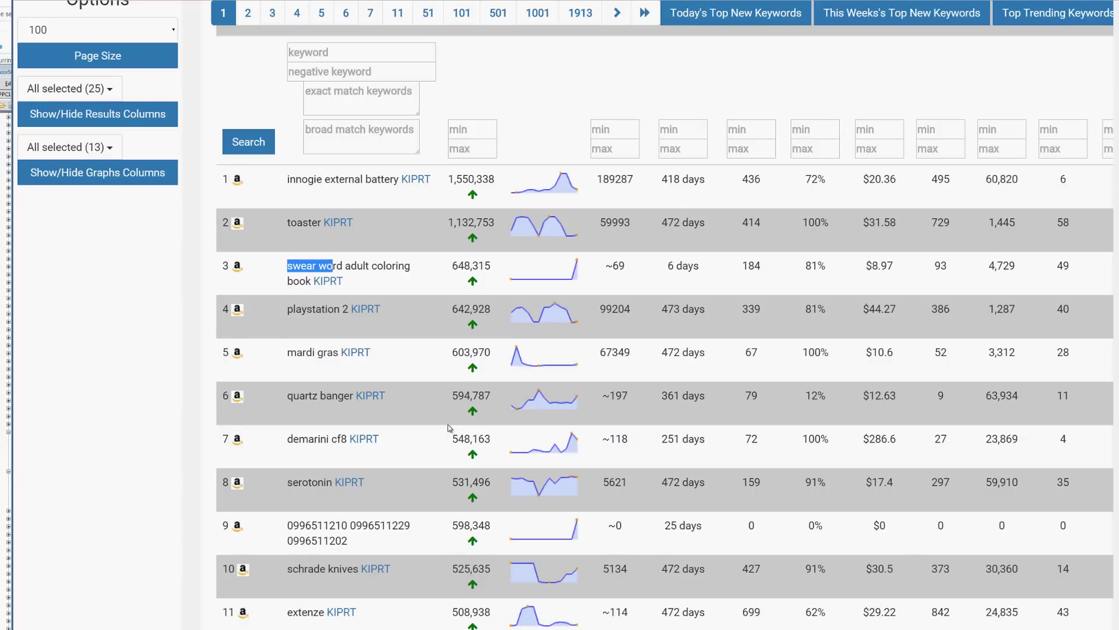
scroll(447, 424, "up", 3)
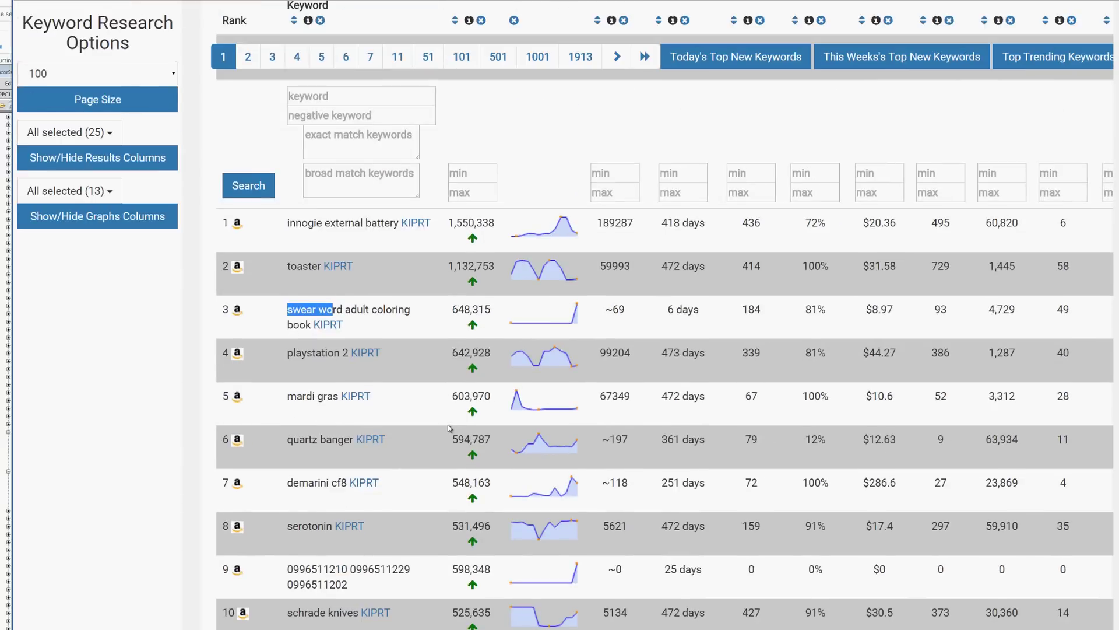
scroll(447, 424, "up", 2)
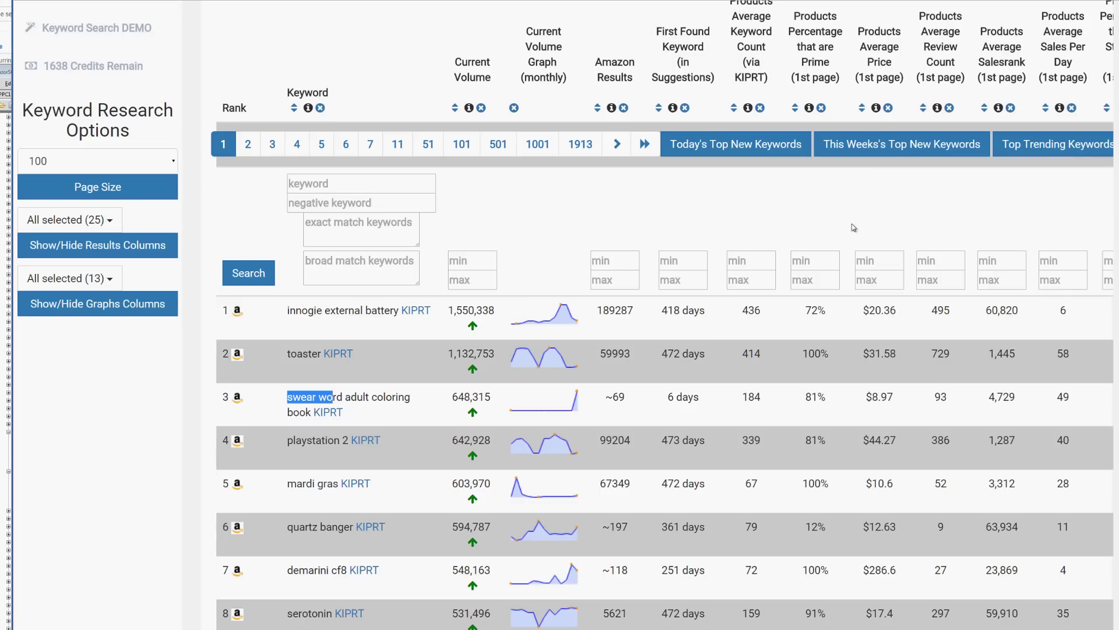
left_click(750, 155)
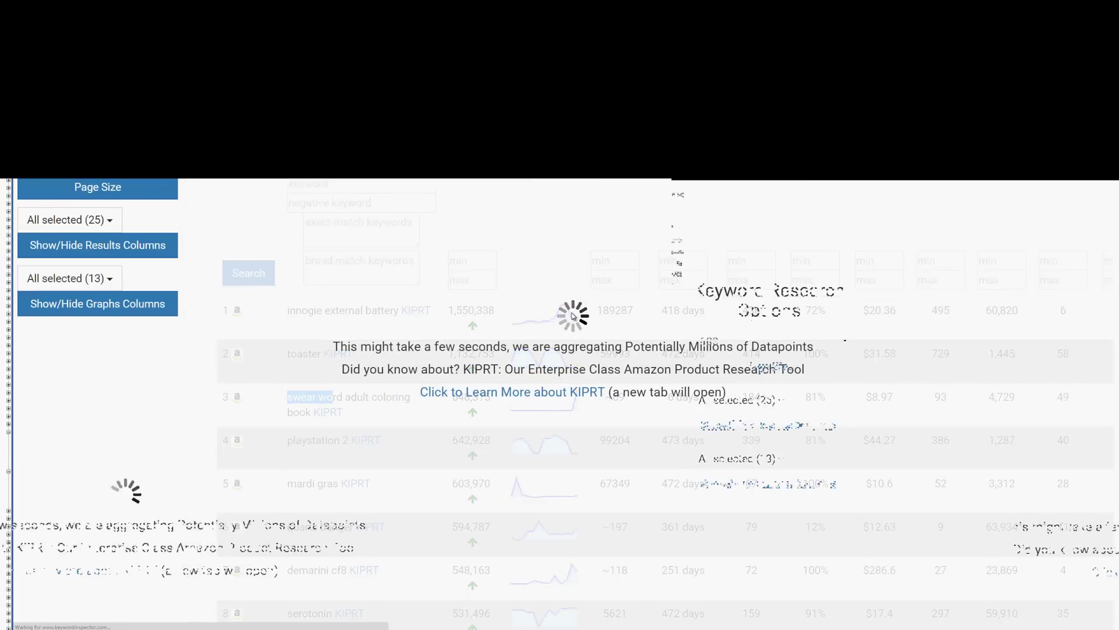
Step: Examine today's new keywords and highlight the rank 1 keyword "cuss word coloring book"
scroll(571, 441, "down", 5)
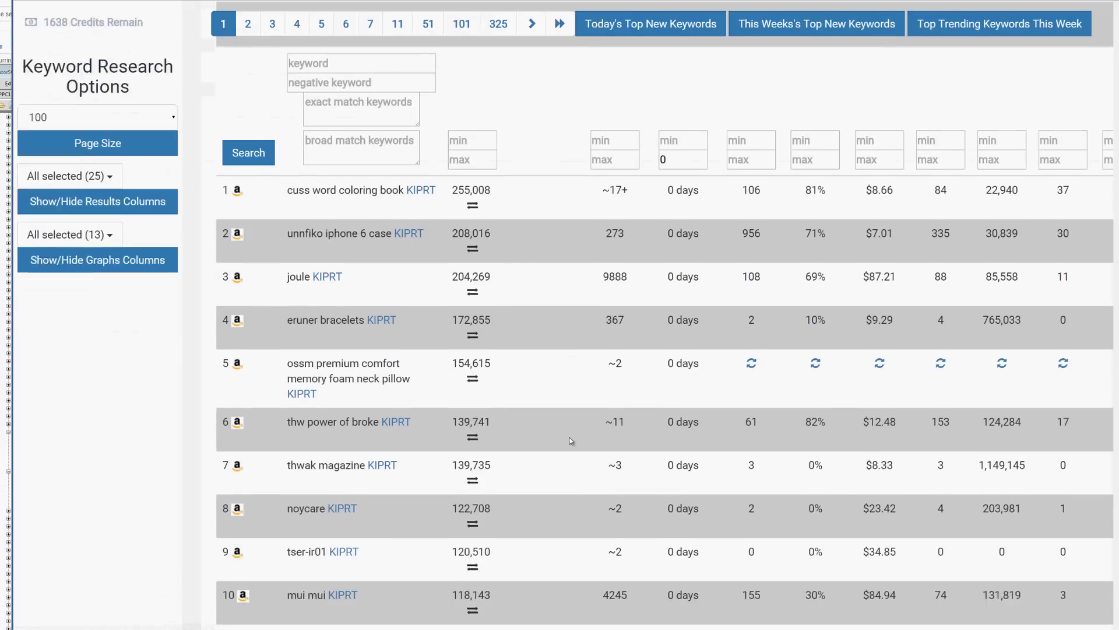
scroll(570, 441, "down", 1)
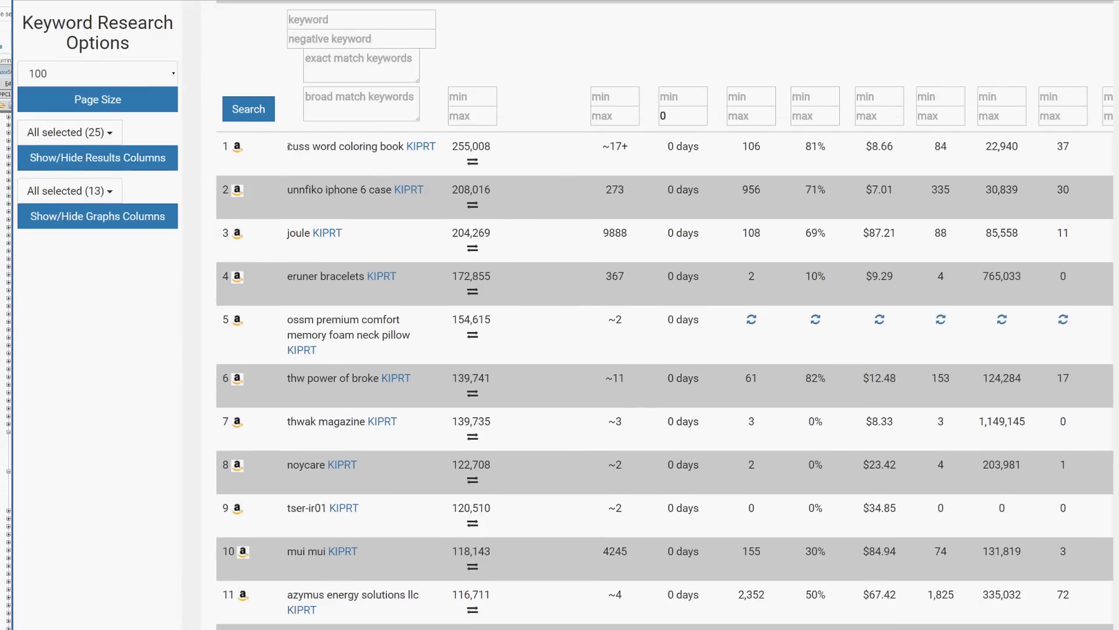
left_click_drag(290, 146, 320, 147)
left_click(402, 145)
left_click_drag(402, 146, 294, 147)
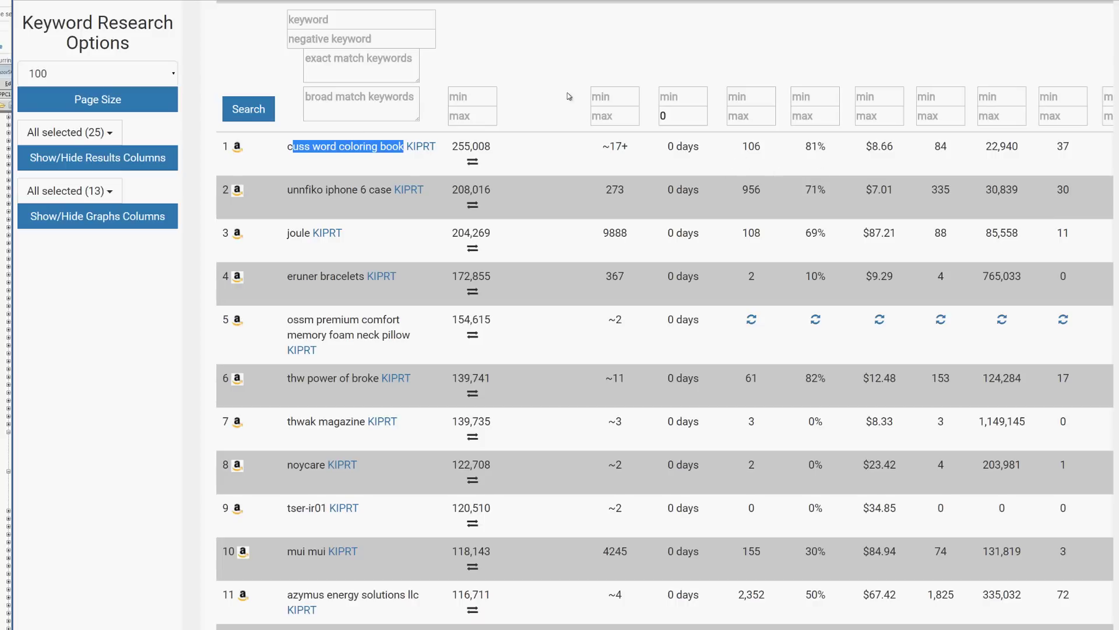
left_click(330, 150)
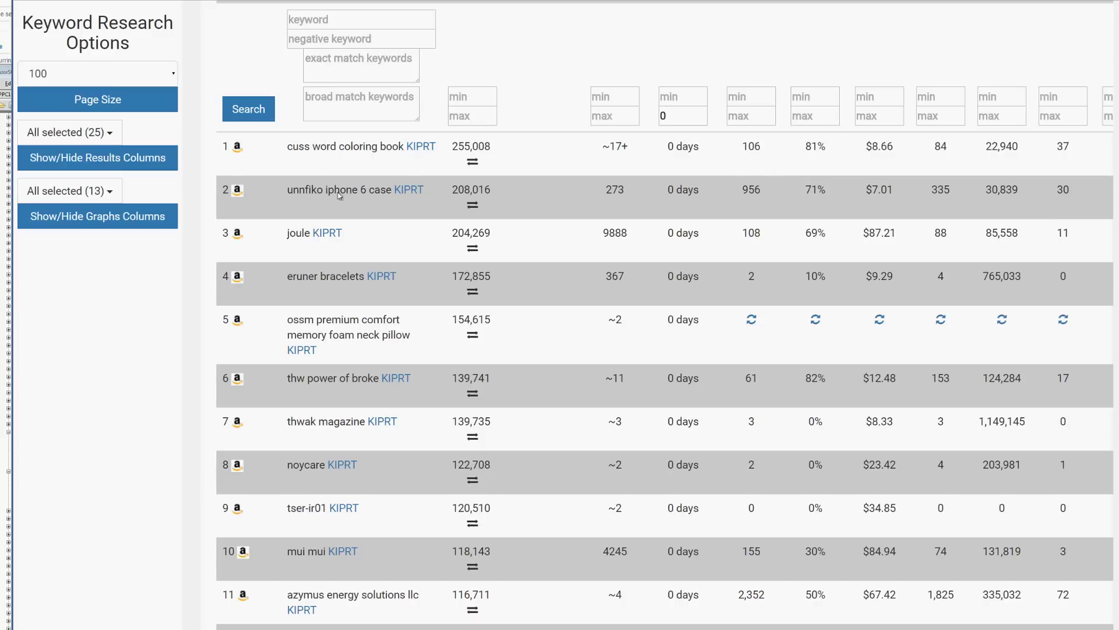
scroll(407, 346, "down", 3)
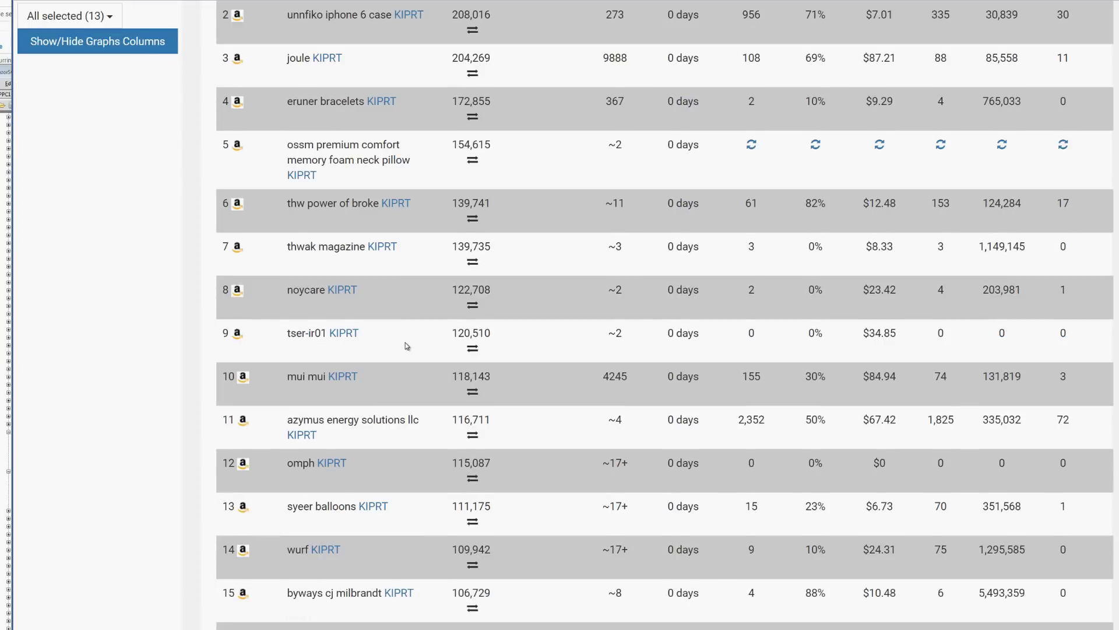
scroll(406, 345, "up", 3)
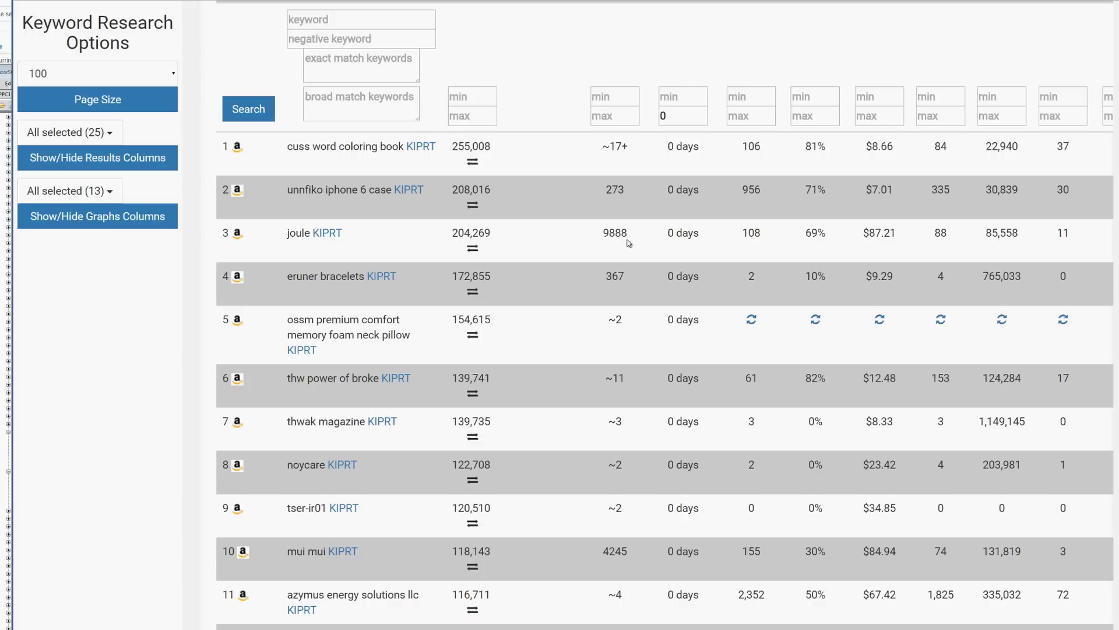
Step: Highlight the Amazon results value of the keyword "joule" and look over the other high-ranked new keywords
left_click_drag(634, 234, 603, 234)
left_click(586, 280)
scroll(506, 473, "down", 3)
scroll(506, 473, "down", 2)
scroll(506, 474, "up", 1)
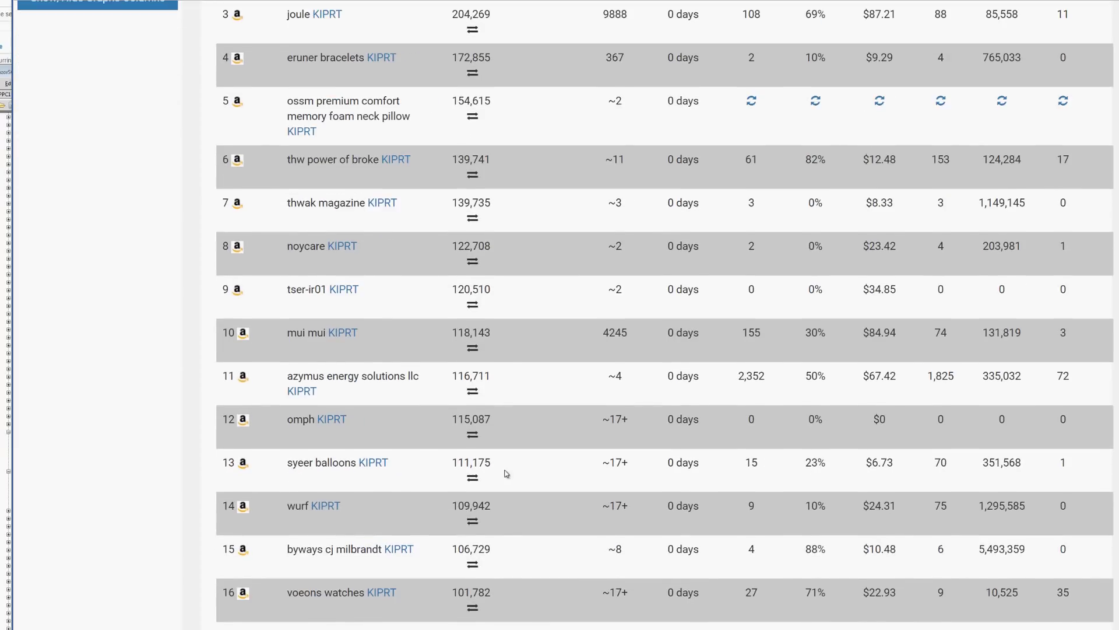
scroll(412, 355, "up", 5)
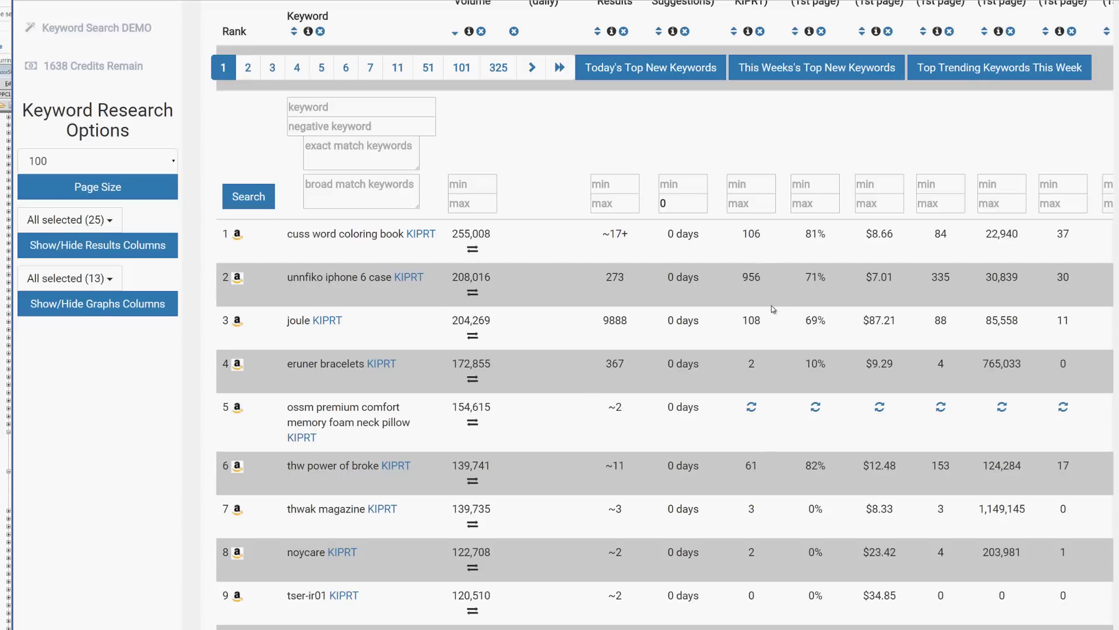
Step: Load the missing first-page product data for the rank 5 keyword "ossm premium comfort memory foam neck pillow"
scroll(763, 383, "down", 2)
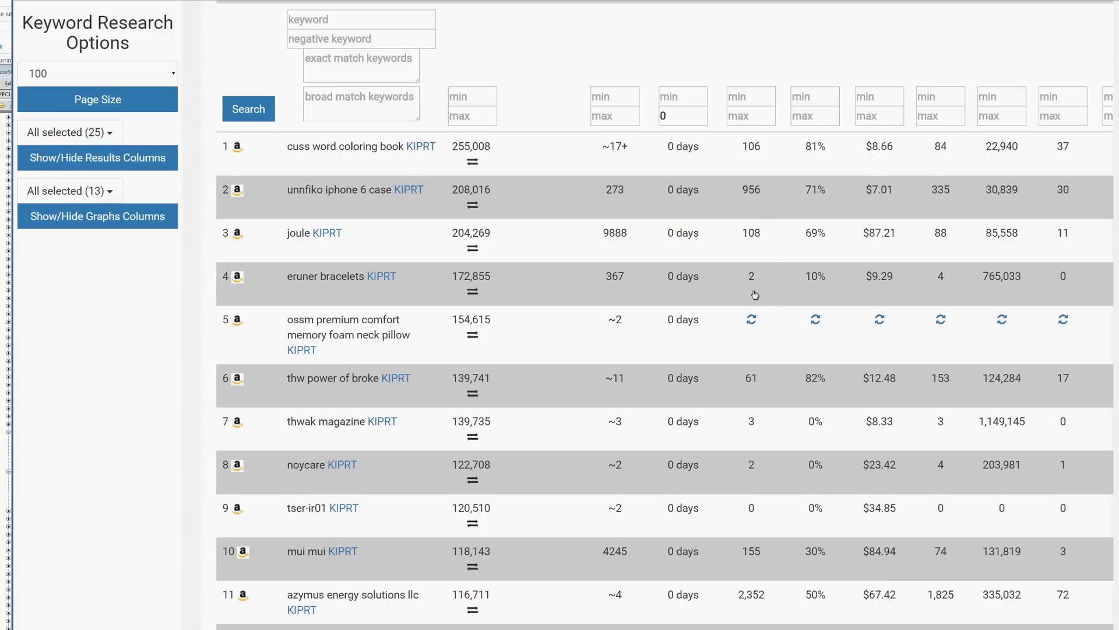
left_click(752, 319)
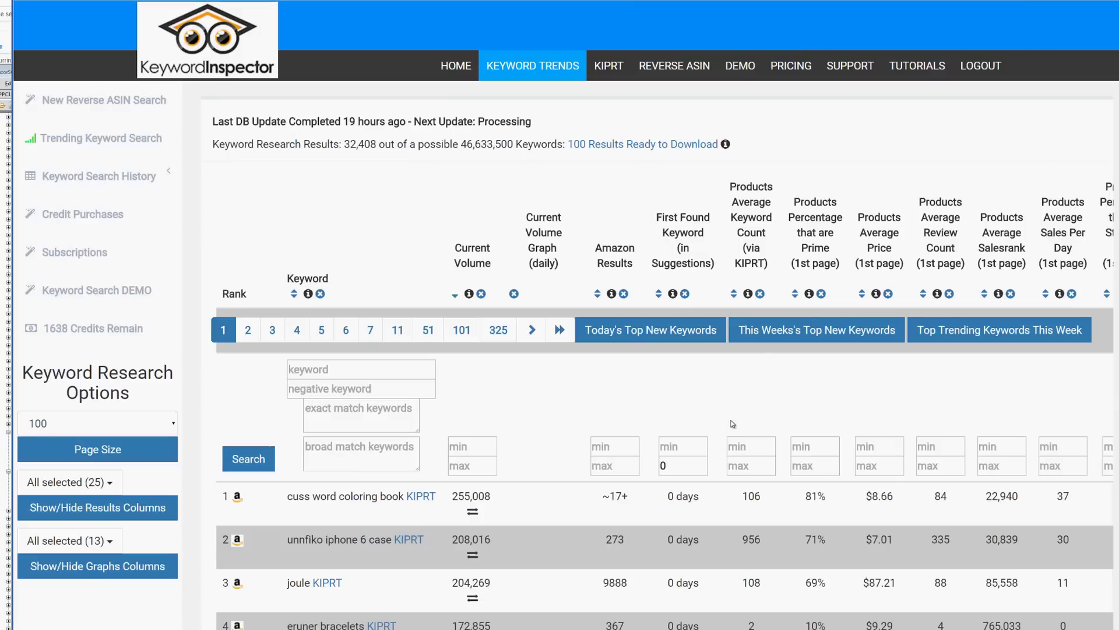
scroll(732, 424, "down", 7)
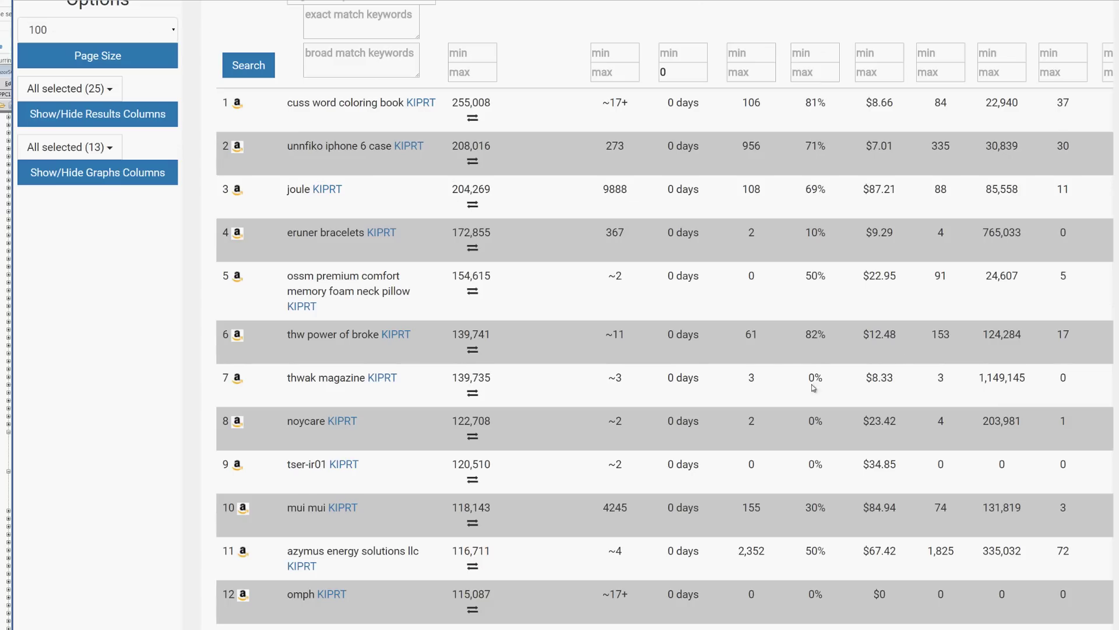
Step: Examine the rest of today's new keywords down to the lowest ranks on the first results page, and return to the column headings
scroll(768, 343, "down", 15)
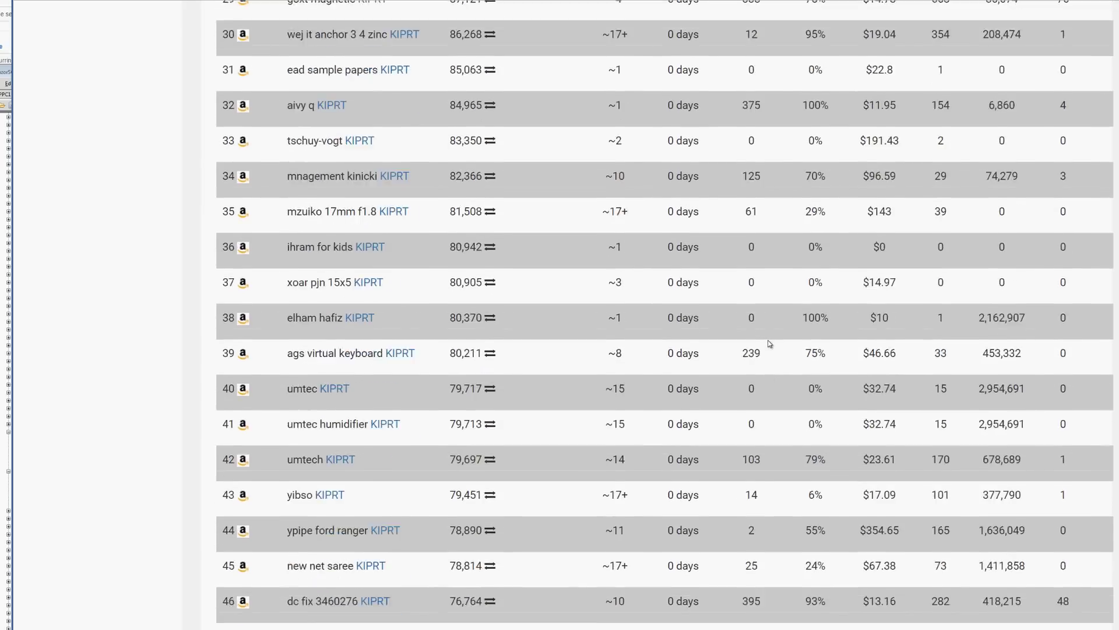
scroll(768, 343, "down", 20)
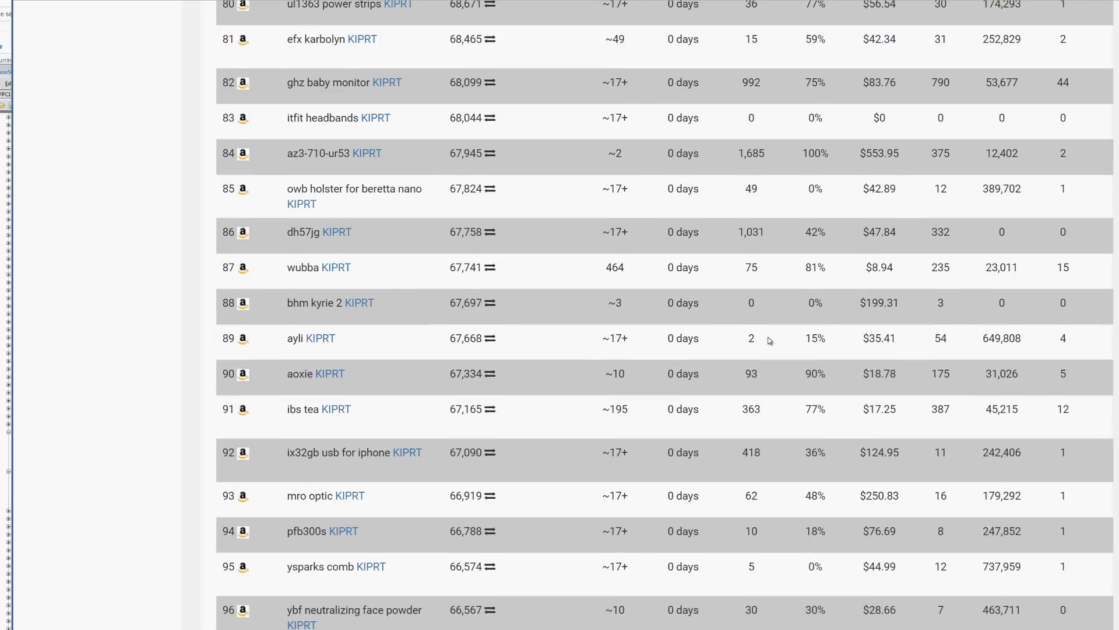
scroll(770, 340, "up", 7)
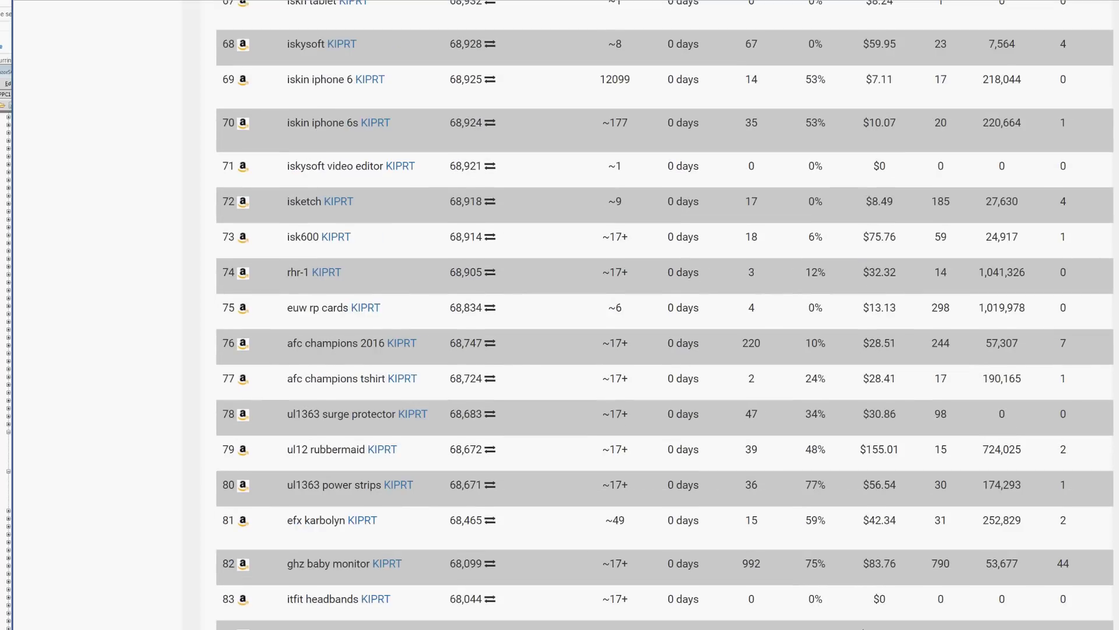
scroll(665, 315, "down", 5)
scroll(665, 315, "up", 20)
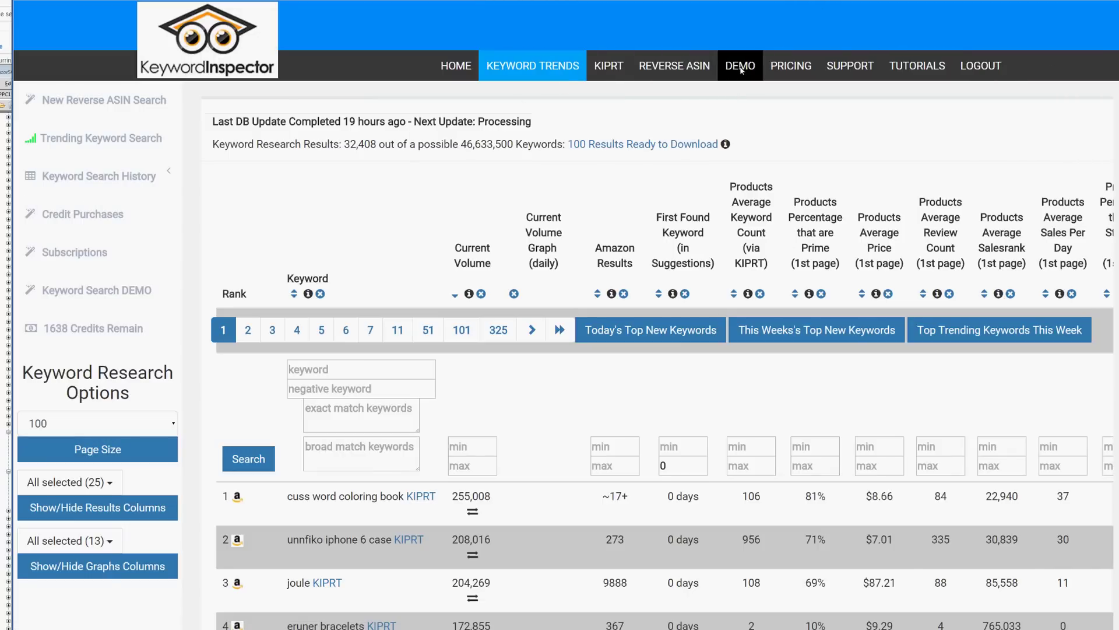
scroll(525, 459, "down", 2)
scroll(545, 366, "up", 2)
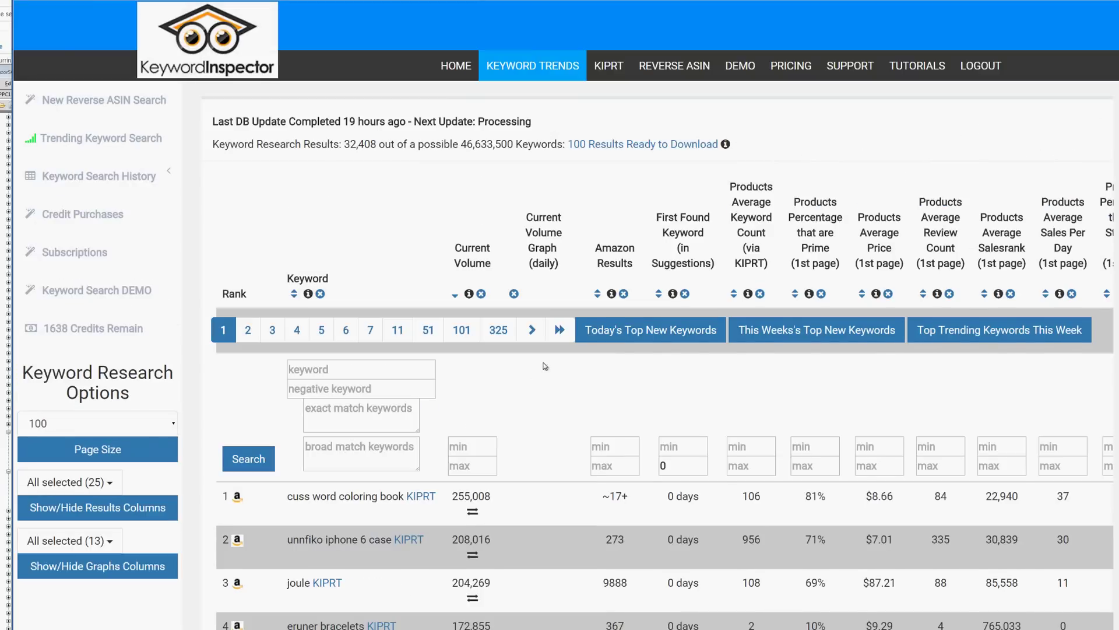